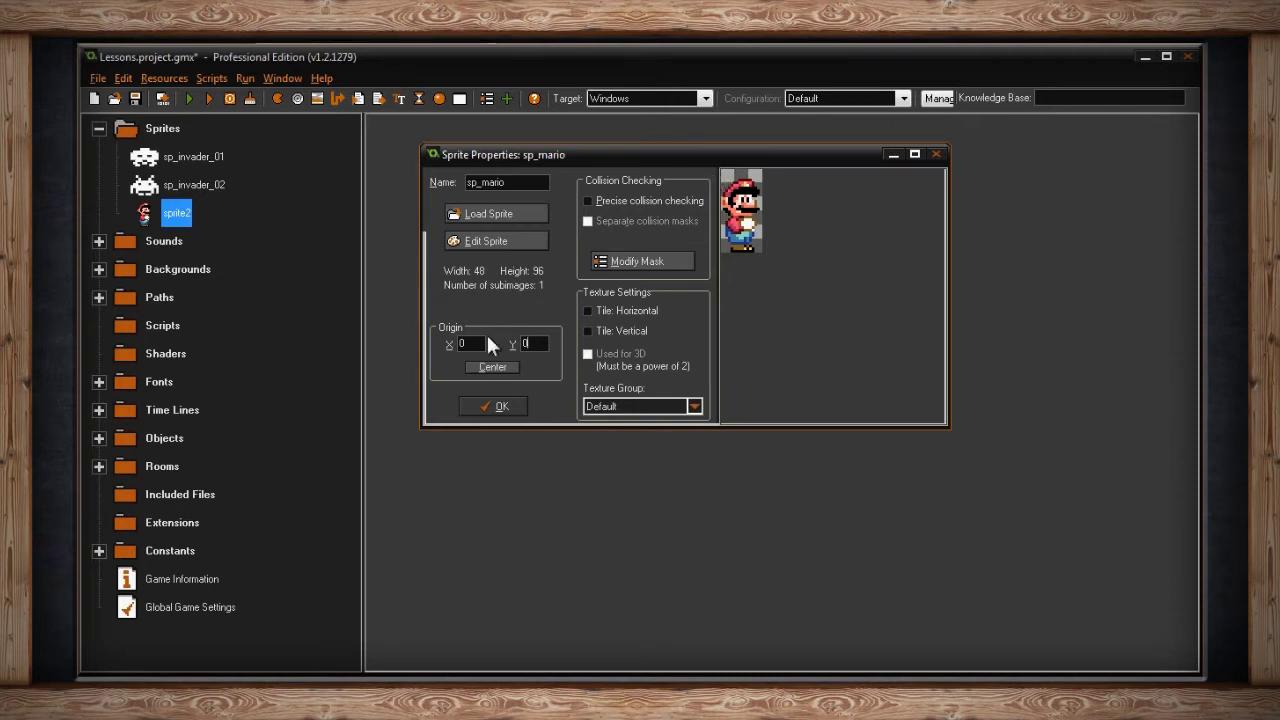
Try the sp_mario origin at X -50, Y 500, and set it back to X 0, Y 0
{"action": "key", "text": "Tab"}
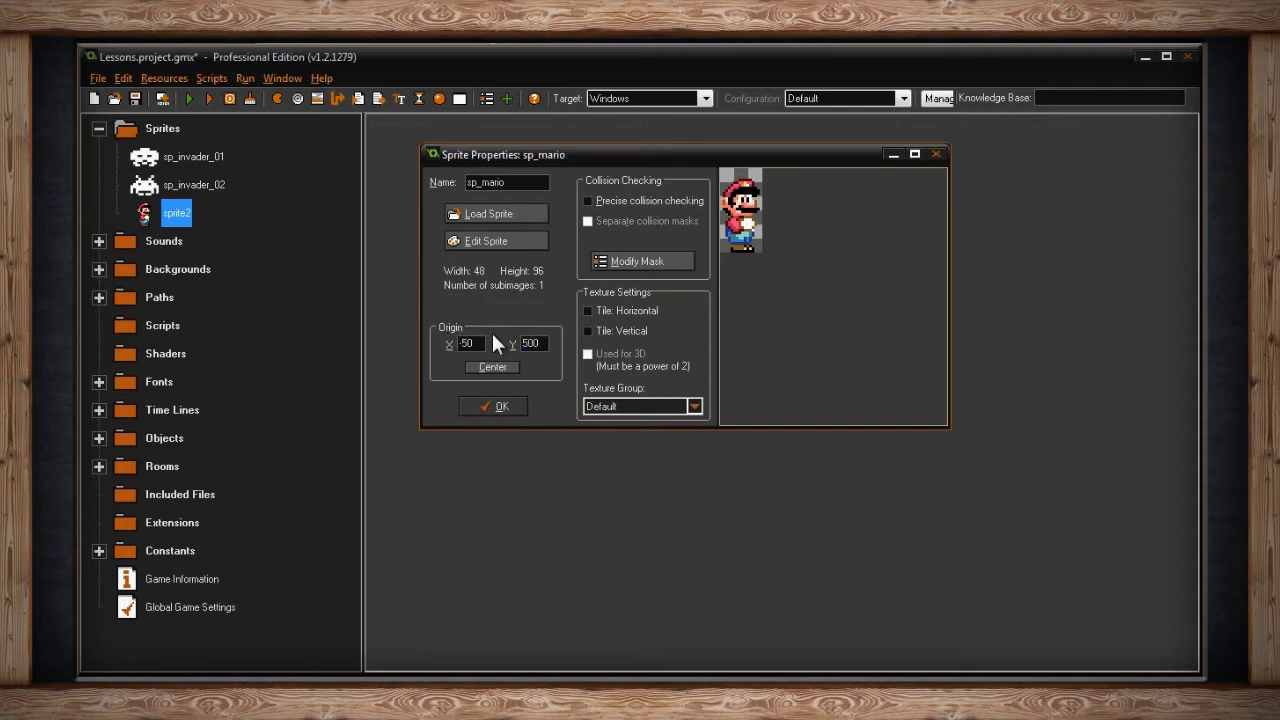
{"action": "left_click_drag", "start_coordinate": [484, 343], "coordinate": [431, 339]}
{"action": "type", "text": "0"}
{"action": "left_click_drag", "start_coordinate": [543, 345], "coordinate": [509, 345]}
{"action": "type", "text": "0"}
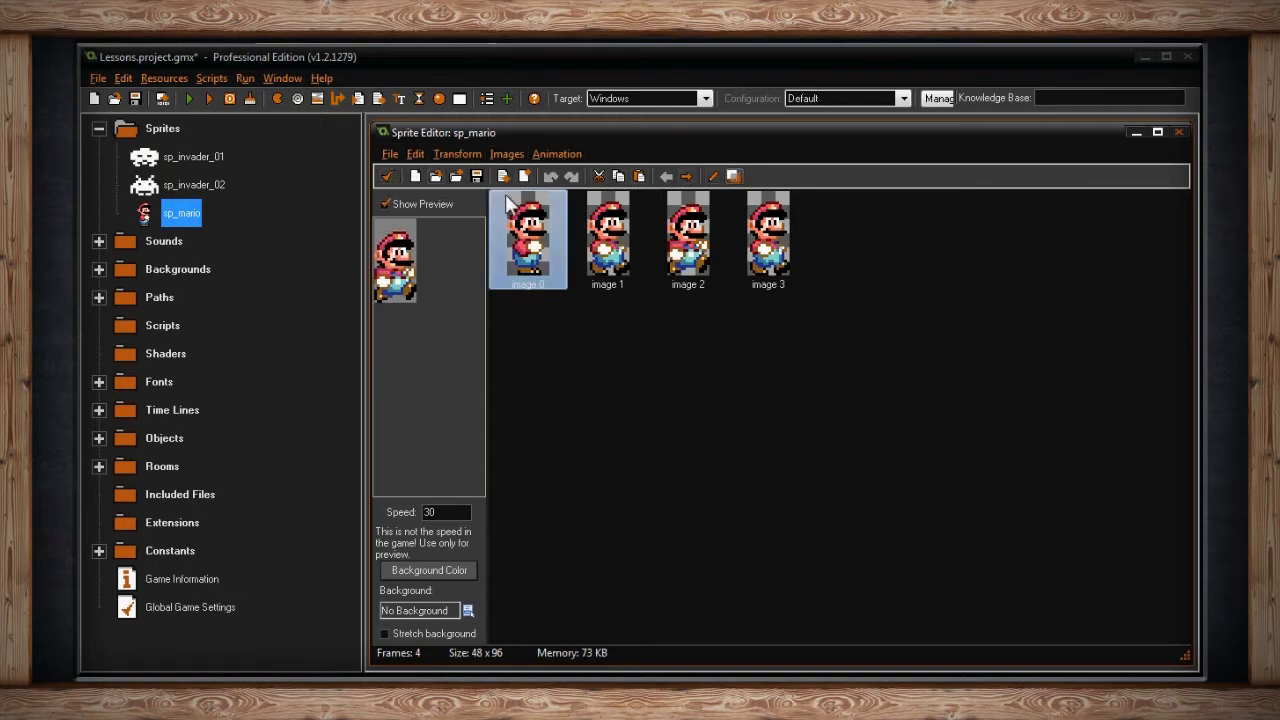
Toggle the sprite's animation preview off and on again
{"action": "left_click", "coordinate": [386, 204]}
{"action": "left_click", "coordinate": [386, 204]}
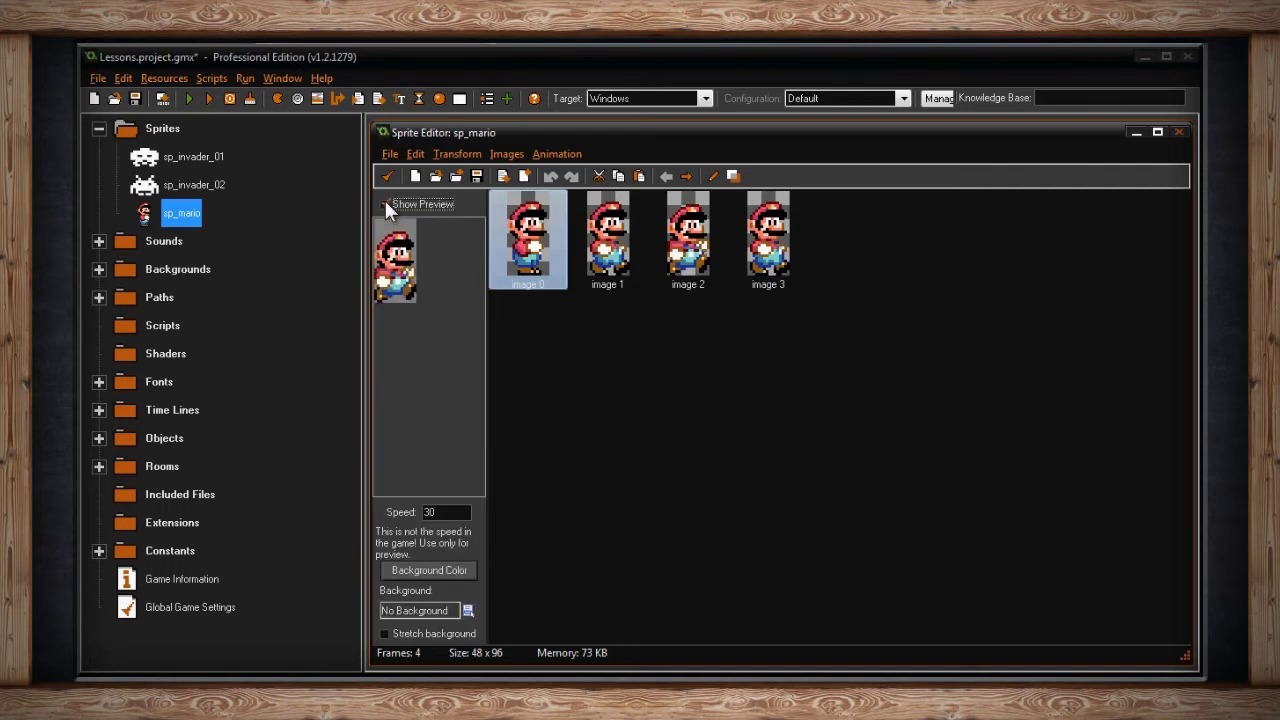
{"action": "left_click", "coordinate": [386, 204]}
{"action": "left_click", "coordinate": [386, 204]}
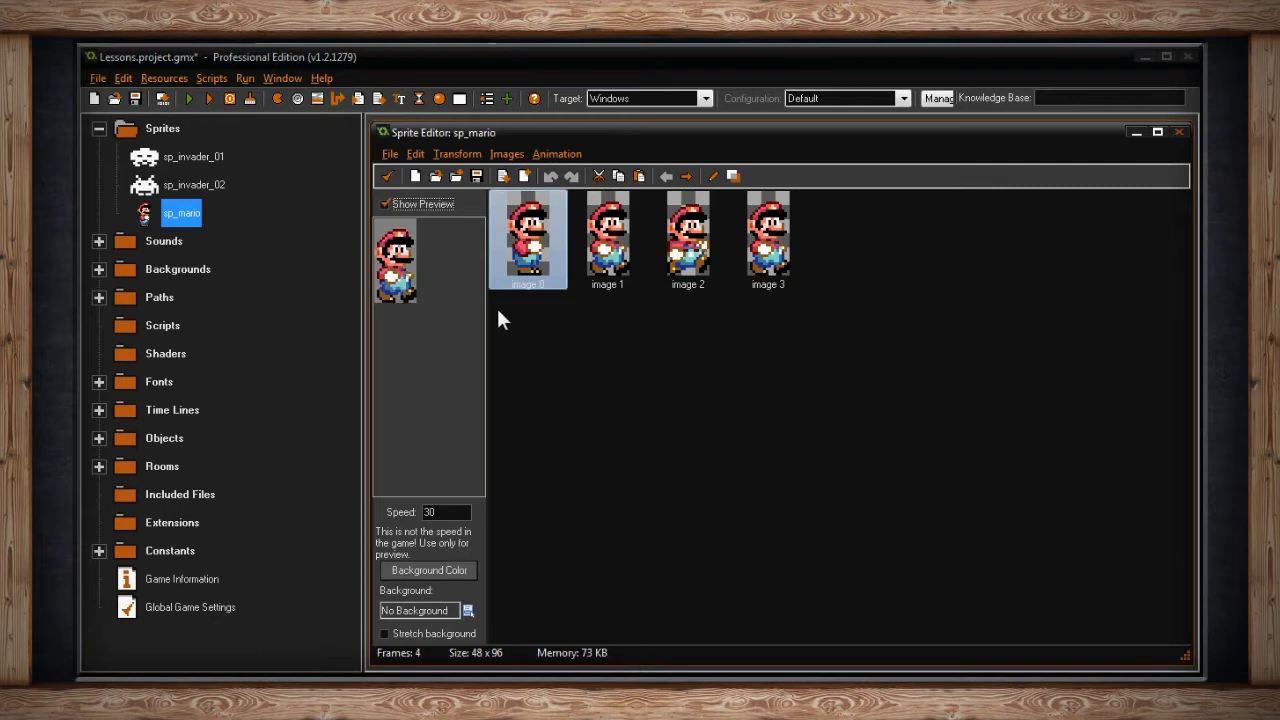
Try creating a new blank sprite with width 48 and height 96 in place of the current frames
{"action": "left_click", "coordinate": [390, 153]}
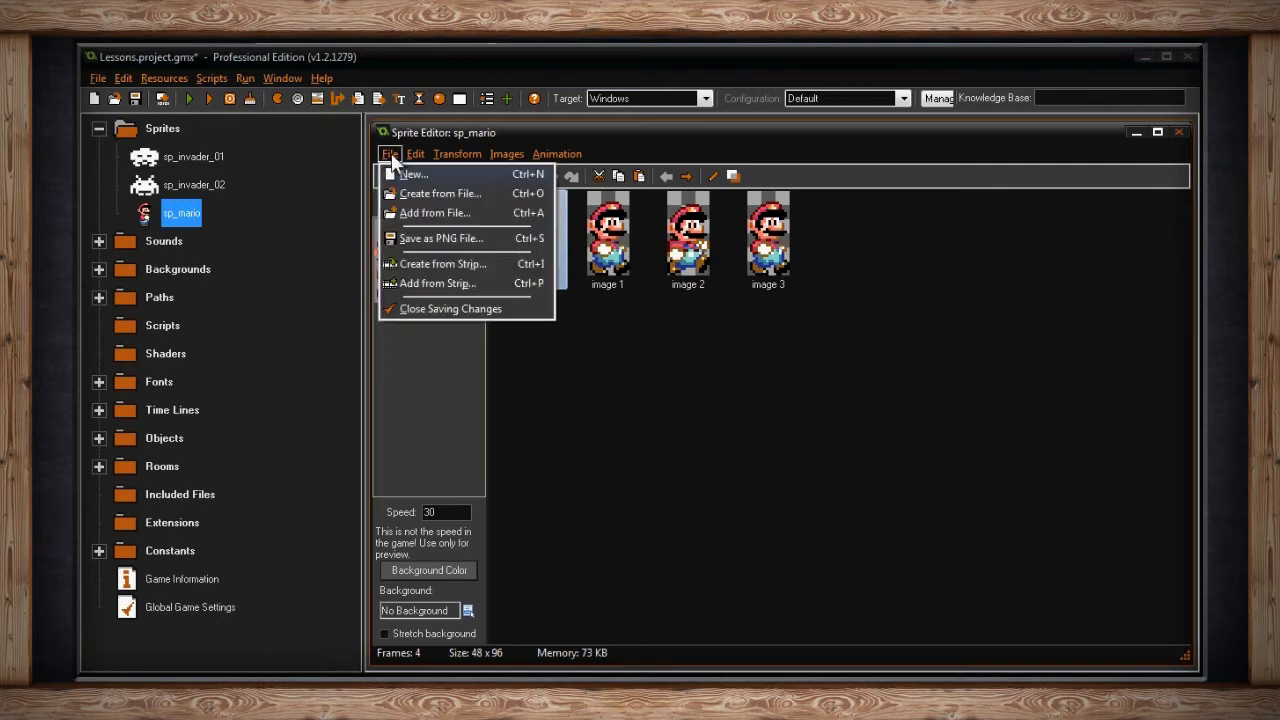
{"action": "mouse_move", "coordinate": [414, 159]}
{"action": "left_click", "coordinate": [528, 177]}
{"action": "left_click_drag", "start_coordinate": [642, 322], "coordinate": [745, 308]}
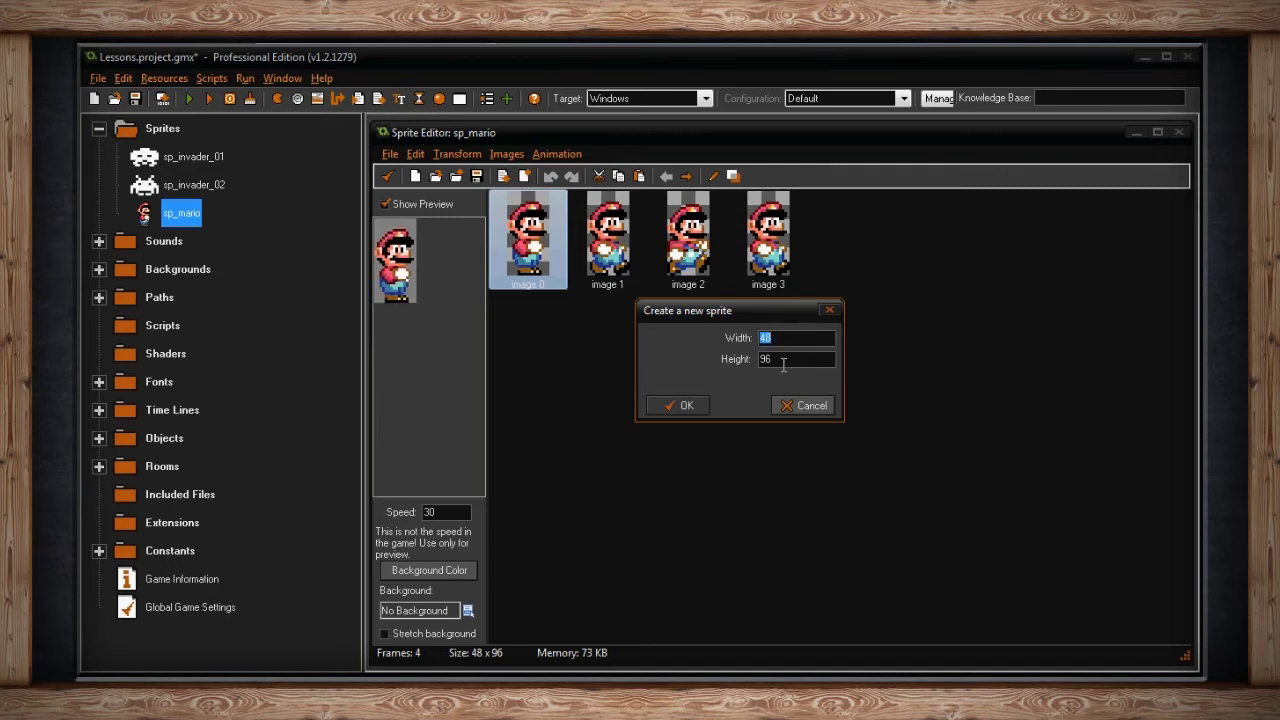
{"action": "left_click", "coordinate": [691, 404]}
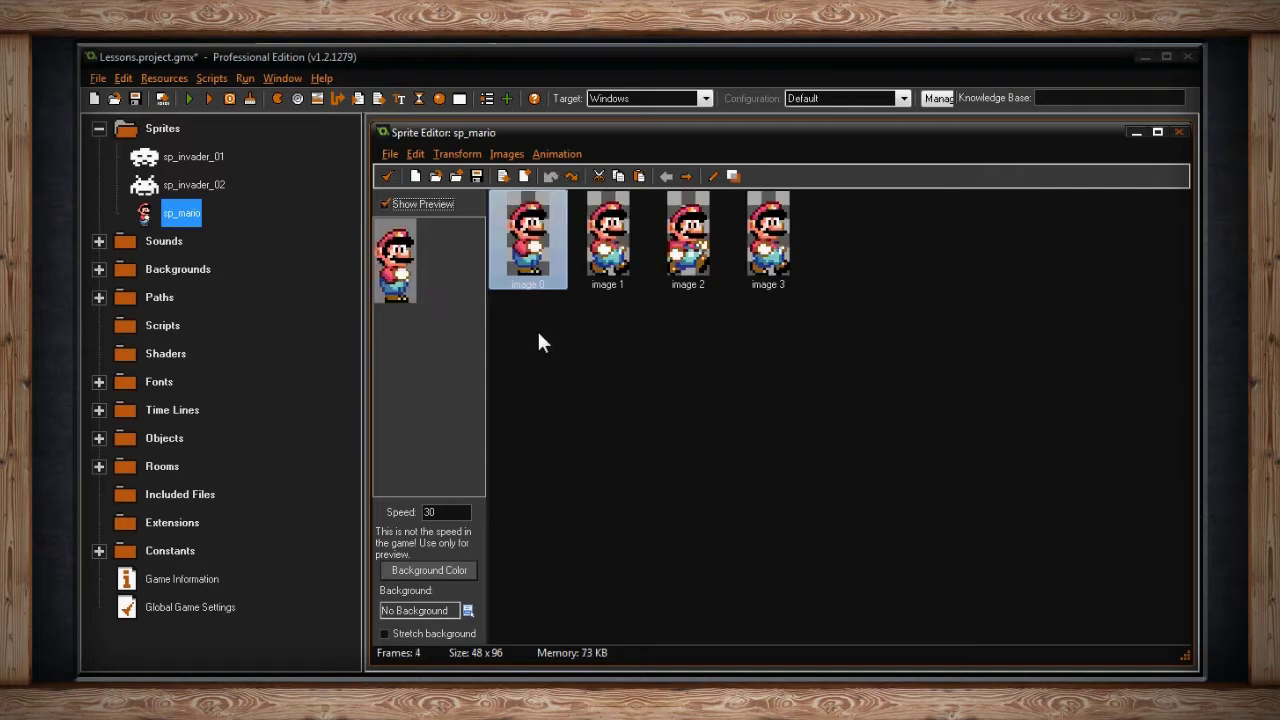
Browse the Desktop for image files that can be added to the sprite, and close the browser without adding any
{"action": "left_click", "coordinate": [390, 154]}
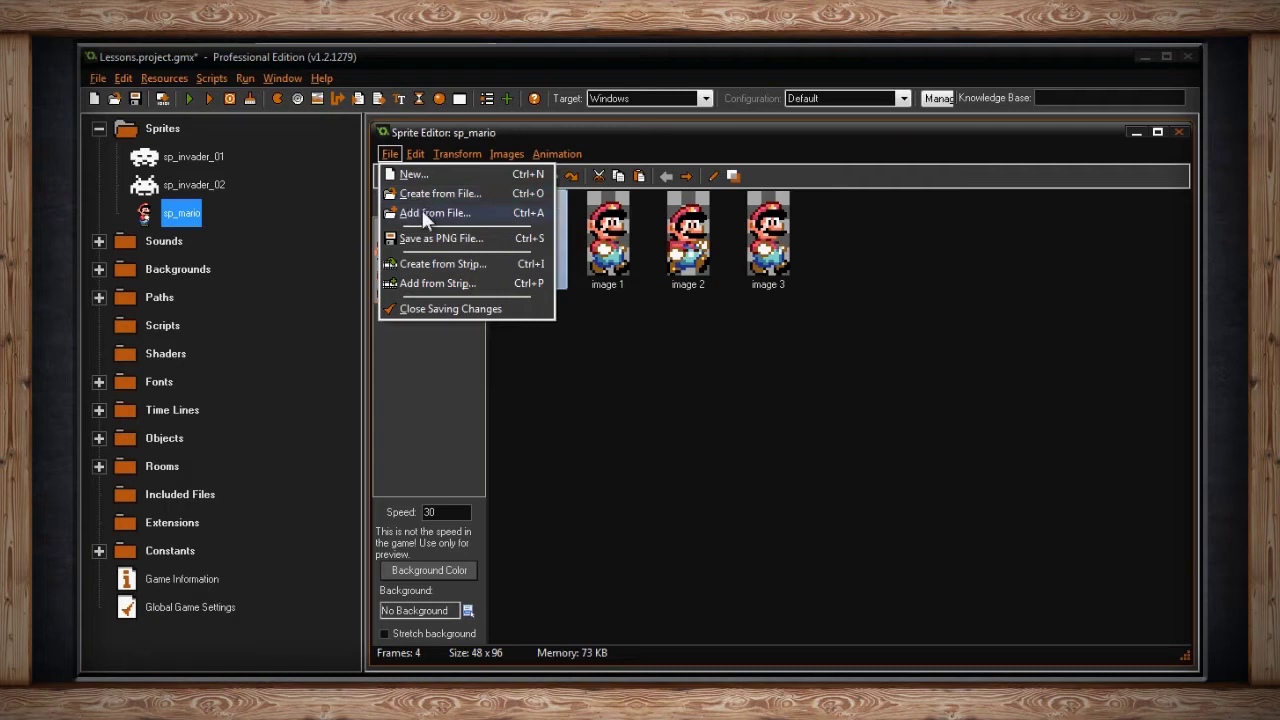
{"action": "left_click", "coordinate": [422, 212]}
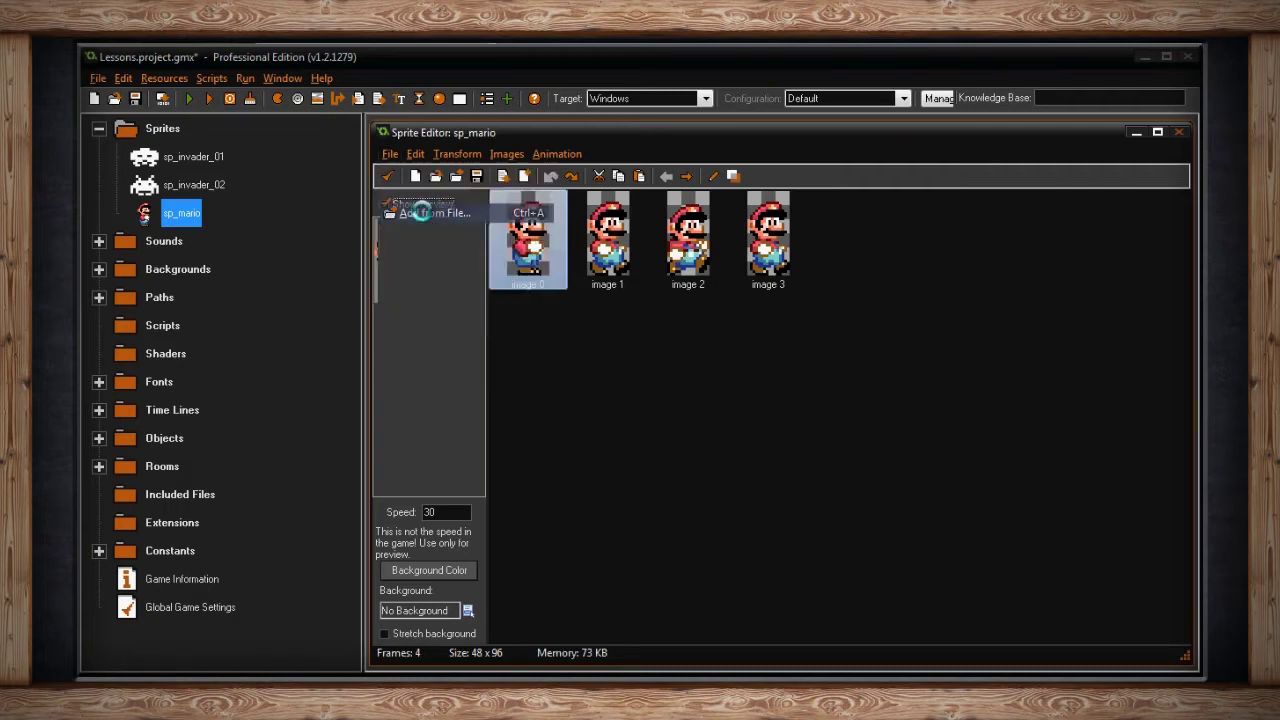
{"action": "left_click_drag", "start_coordinate": [543, 206], "coordinate": [579, 210]}
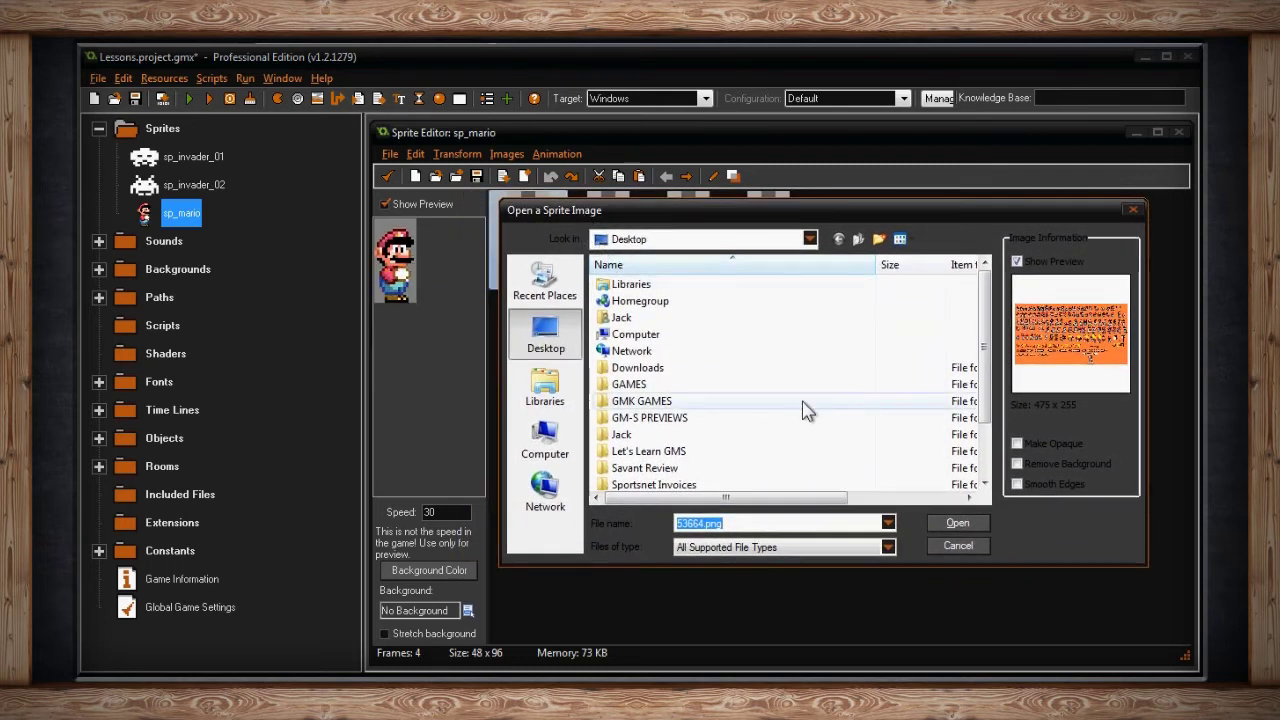
{"action": "left_click_drag", "start_coordinate": [985, 372], "coordinate": [995, 425]}
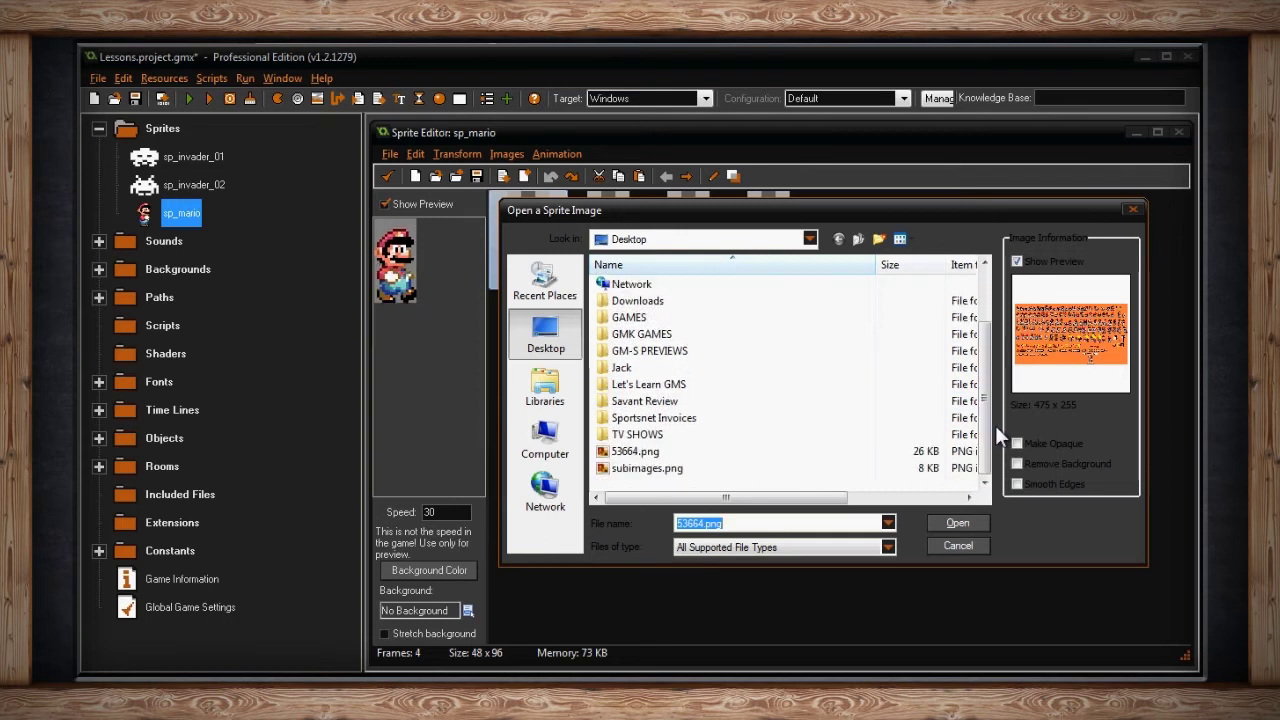
{"action": "left_click", "coordinate": [1133, 209]}
Bring up saving the sprite as a PNG file, and cancel it without saving
{"action": "left_click", "coordinate": [418, 155]}
{"action": "mouse_move", "coordinate": [392, 158]}
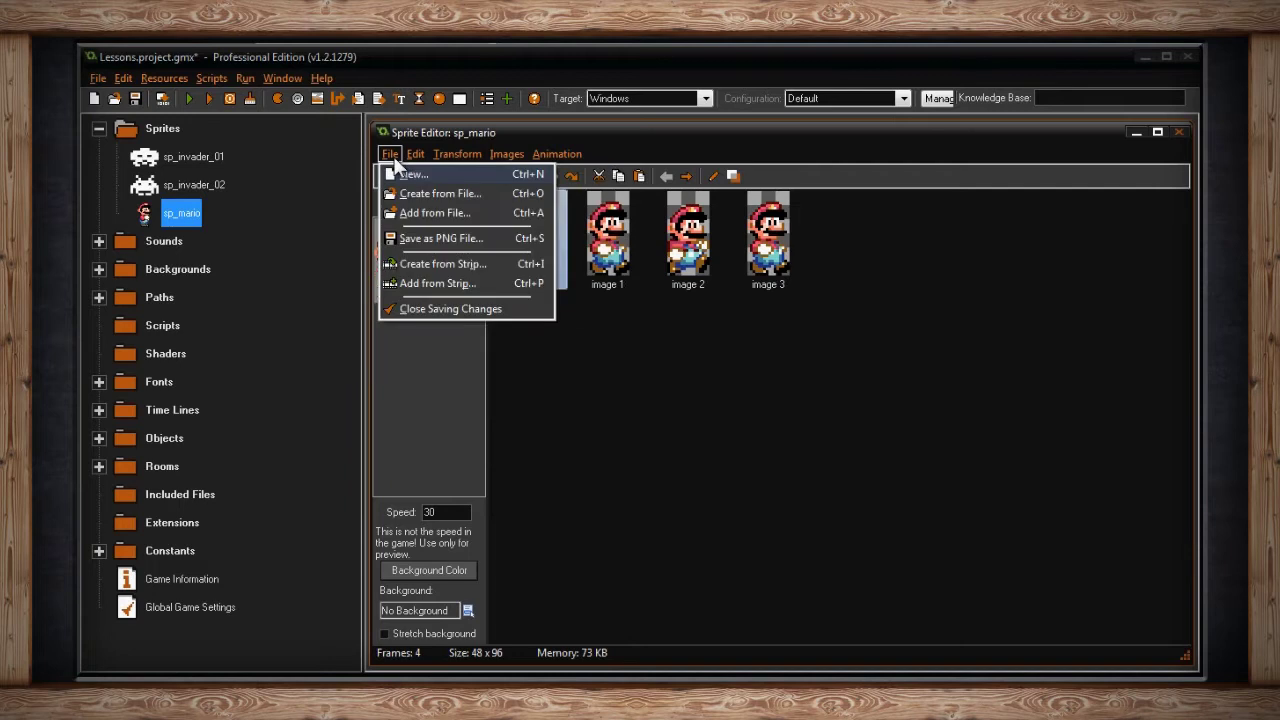
{"action": "left_click", "coordinate": [488, 237]}
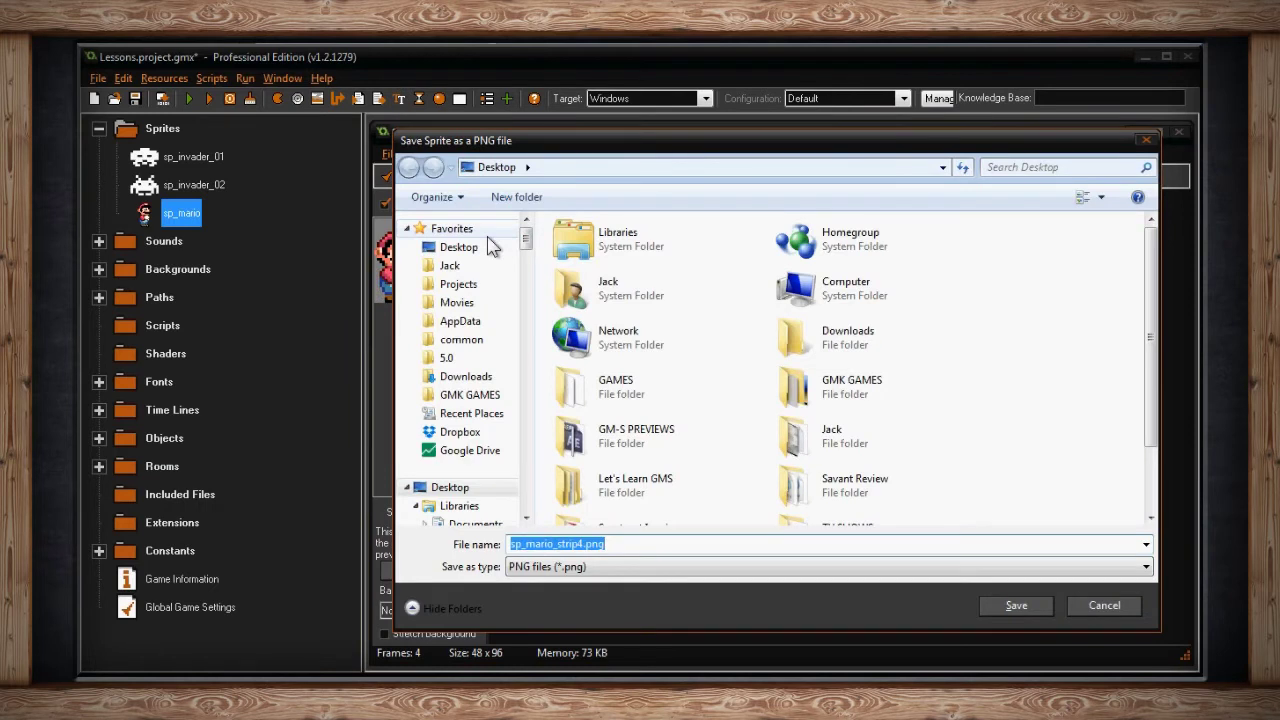
{"action": "left_click", "coordinate": [1146, 140]}
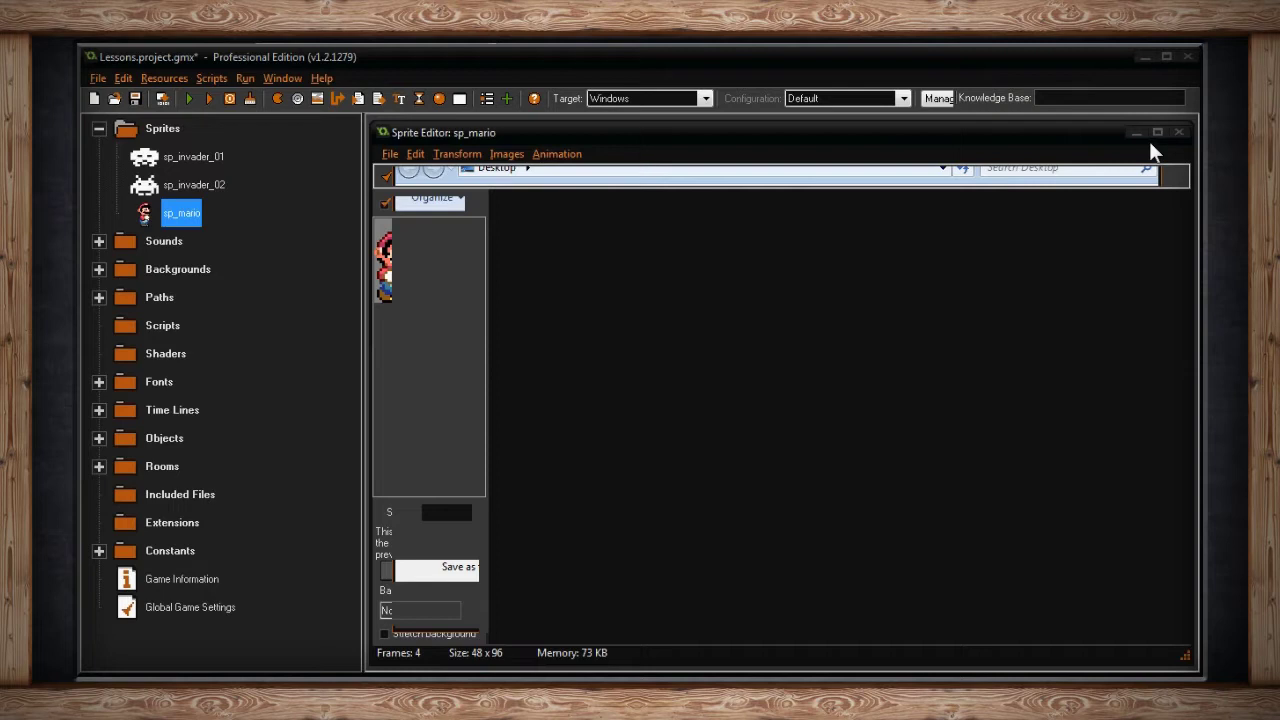
Start creating the sprite from a strip, loading 53664.png from the Desktop as the strip image
{"action": "left_click", "coordinate": [390, 155]}
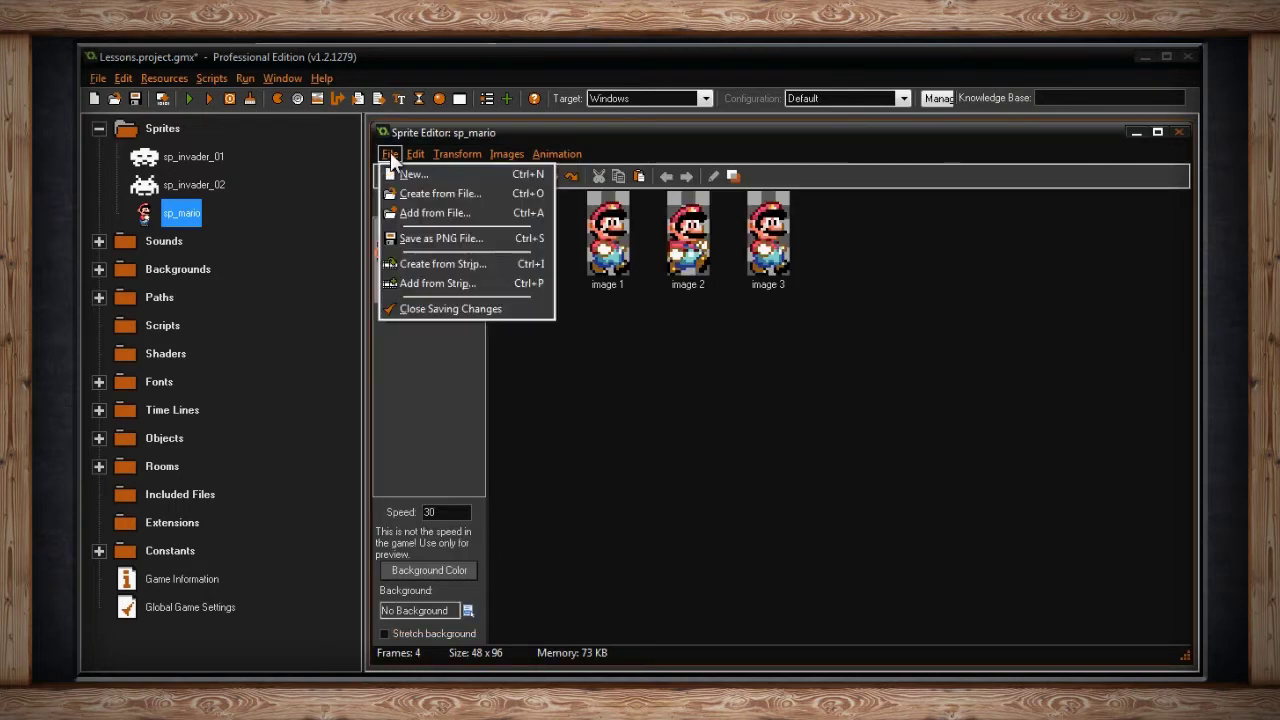
{"action": "left_click", "coordinate": [487, 266]}
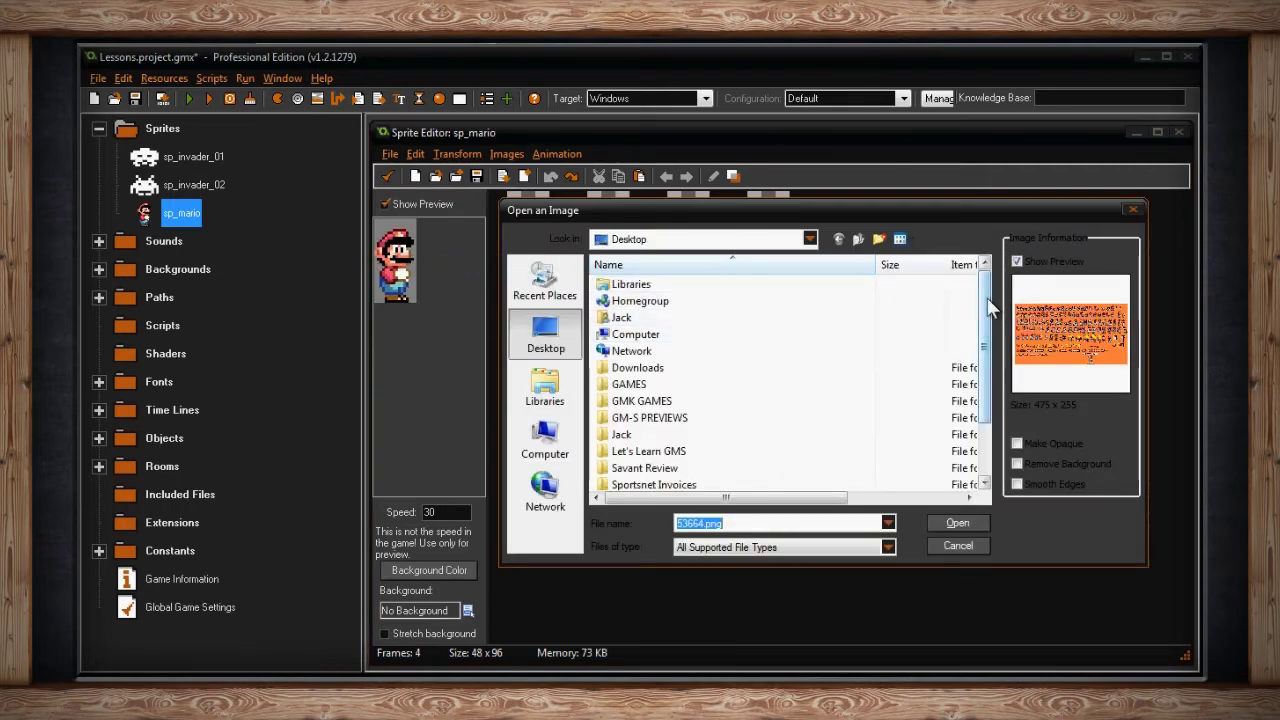
{"action": "left_click_drag", "start_coordinate": [990, 308], "coordinate": [989, 364]}
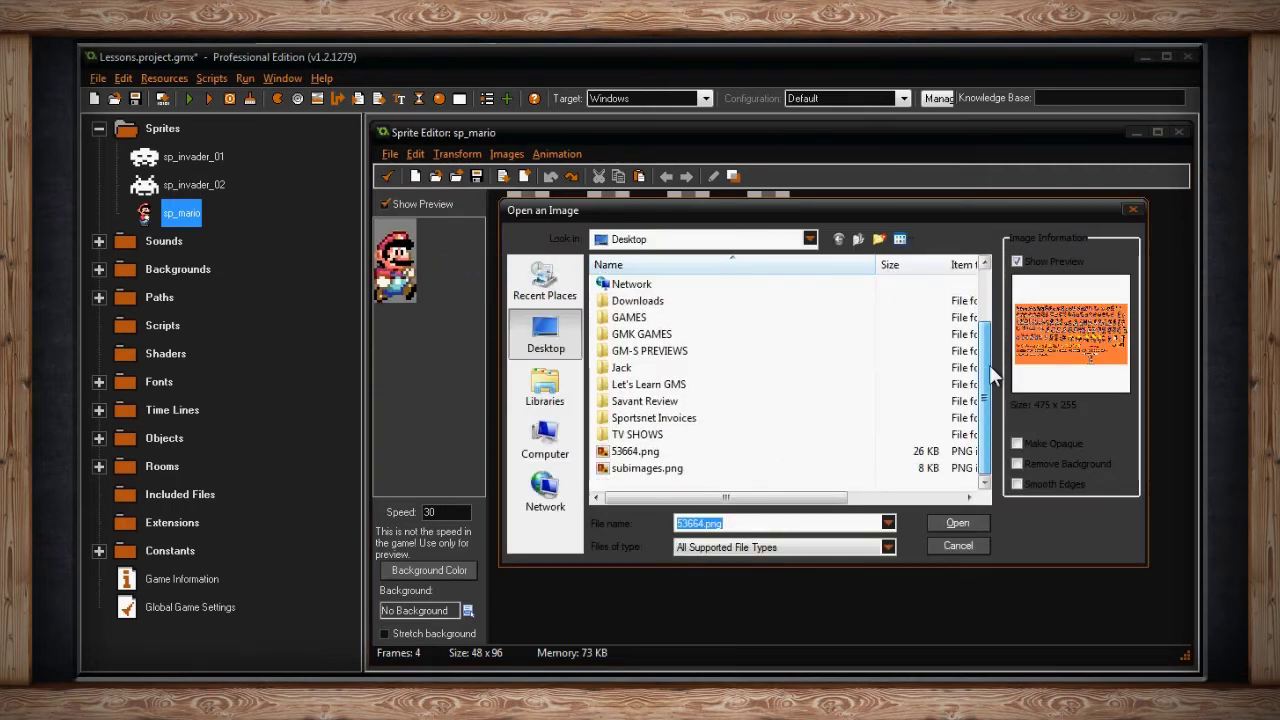
{"action": "left_click", "coordinate": [652, 453]}
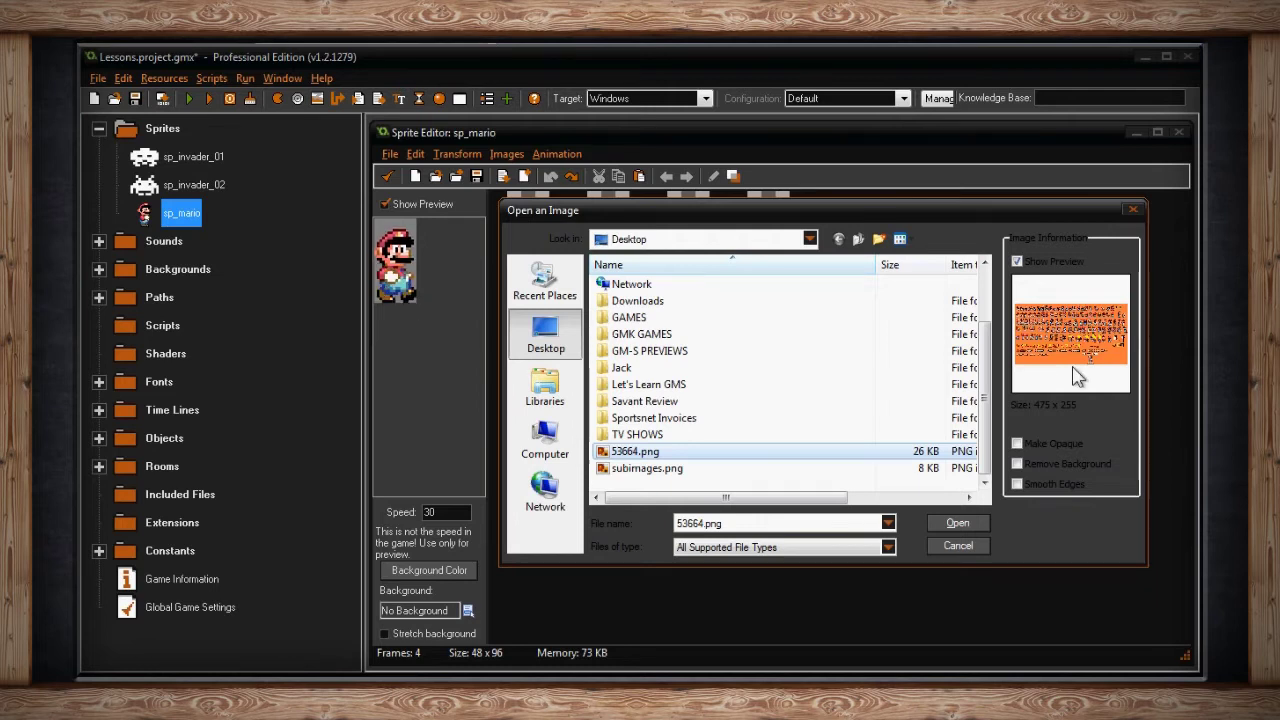
{"action": "left_click", "coordinate": [962, 522]}
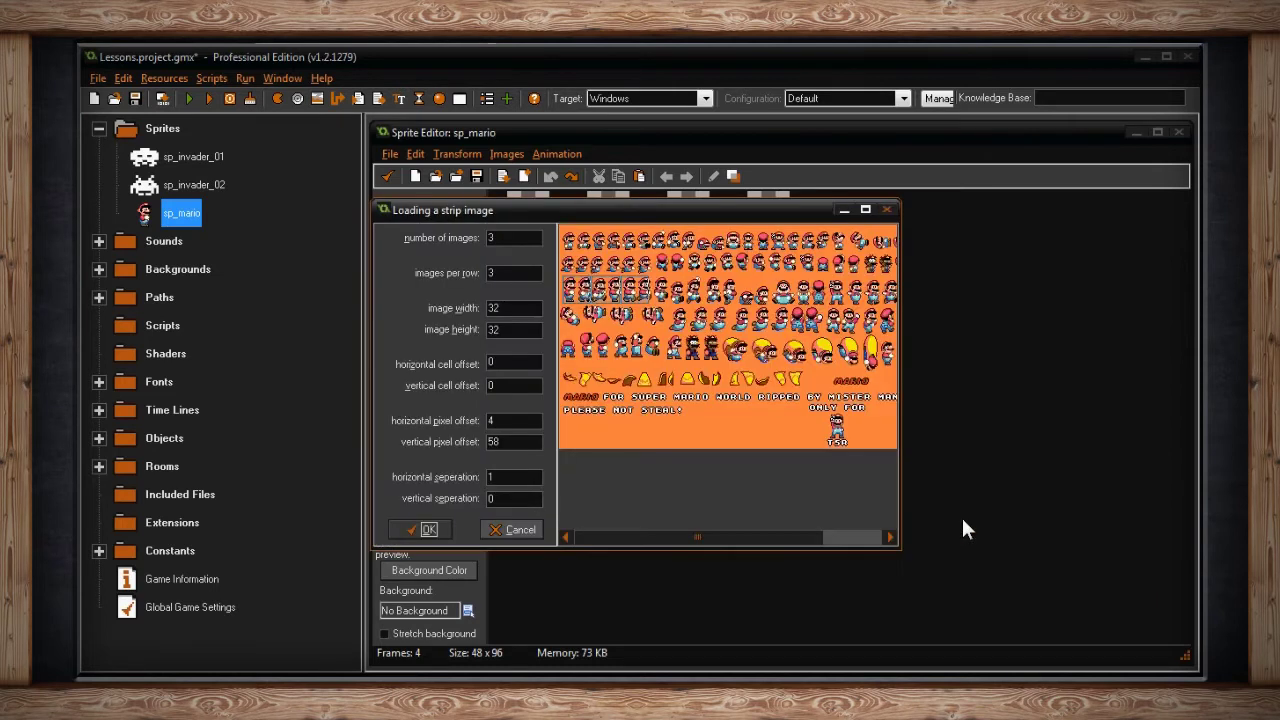
{"action": "left_click_drag", "start_coordinate": [583, 211], "coordinate": [707, 209]}
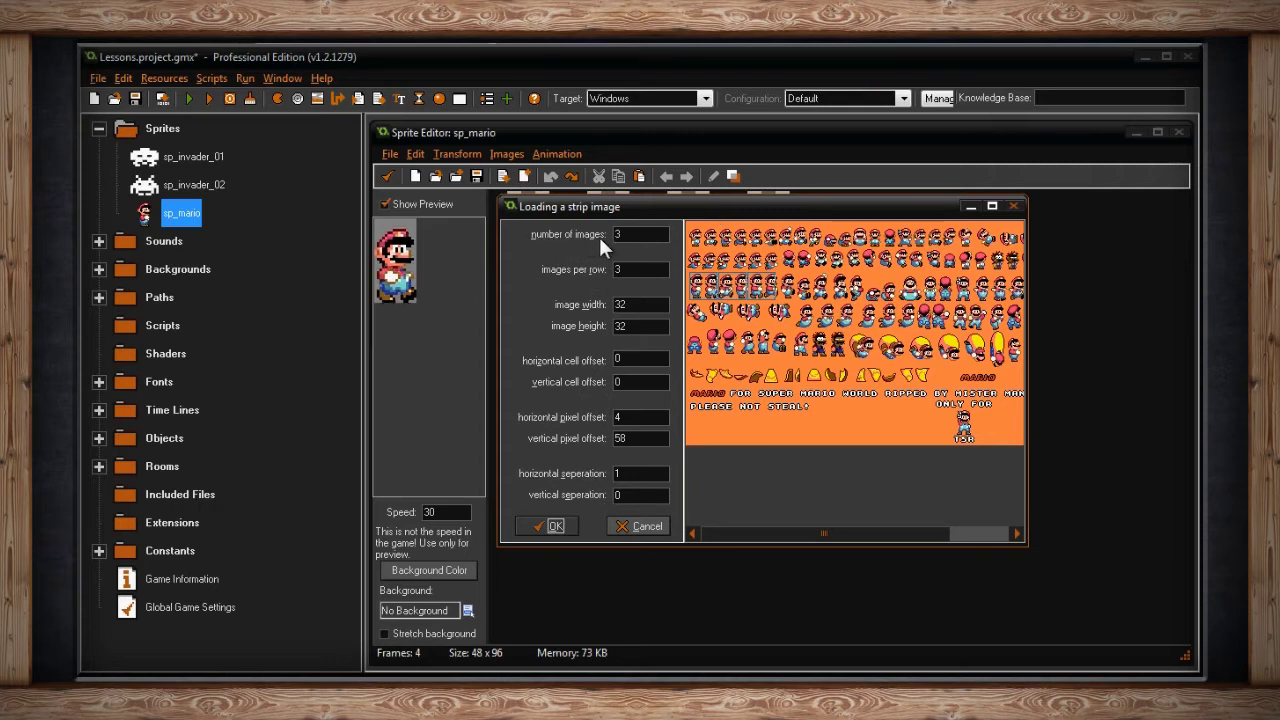
Set the strip's number of images to 3 and the image width to 16
{"action": "left_click_drag", "start_coordinate": [630, 235], "coordinate": [612, 234]}
{"action": "type", "text": "3"}
{"action": "key", "text": "Tab"}
{"action": "type", "text": "16"}
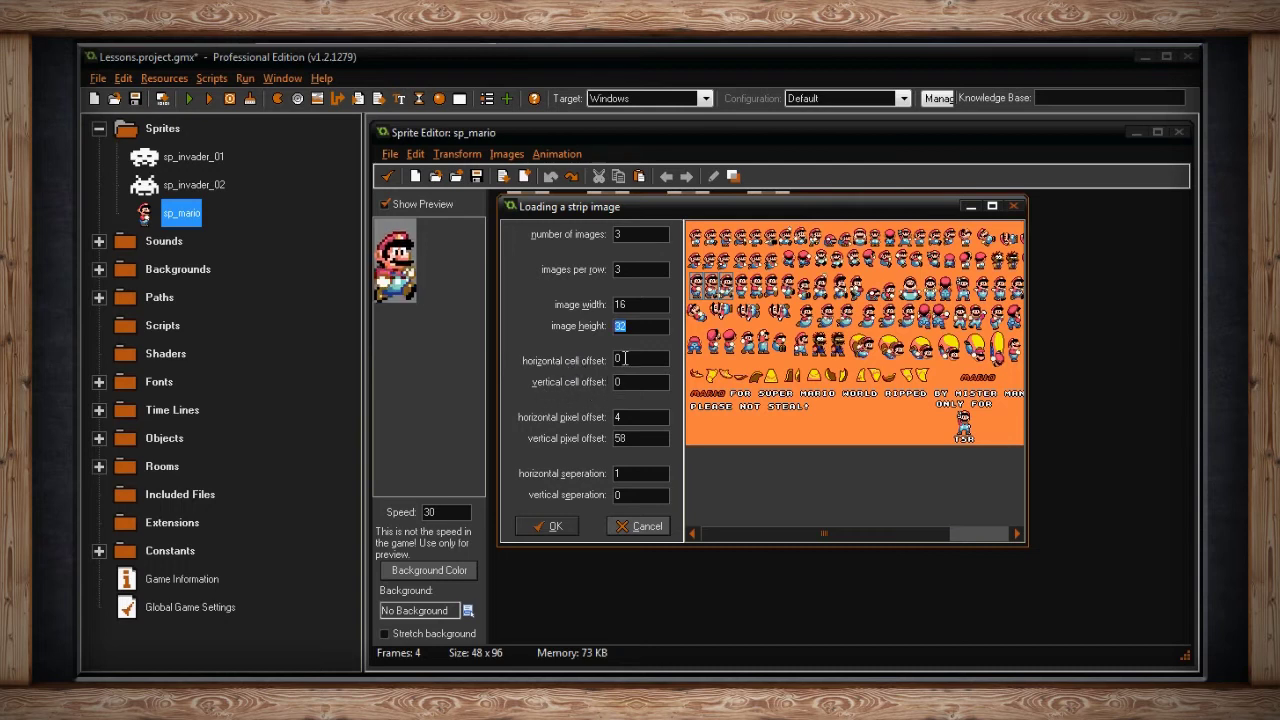
Try horizontal and vertical cell offsets of 2 for the strip, and return both to 0
{"action": "type", "text": "2"}
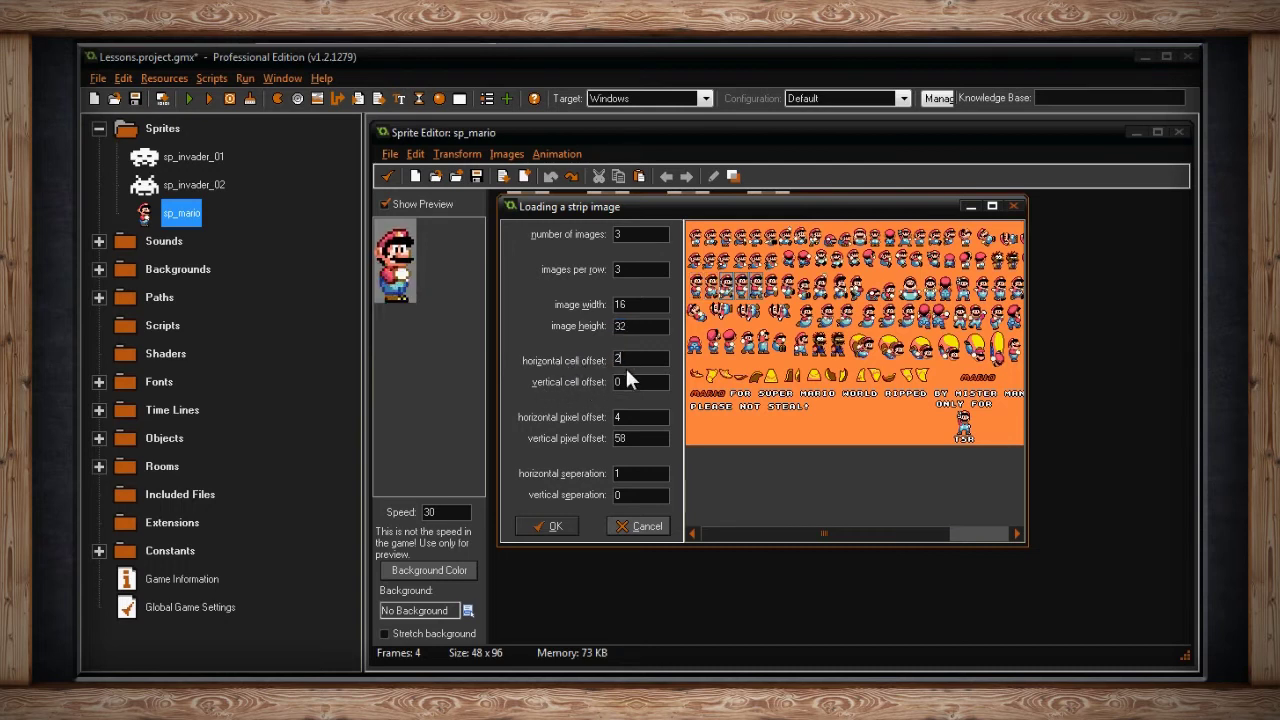
{"action": "key", "text": "Tab"}
{"action": "type", "text": "2"}
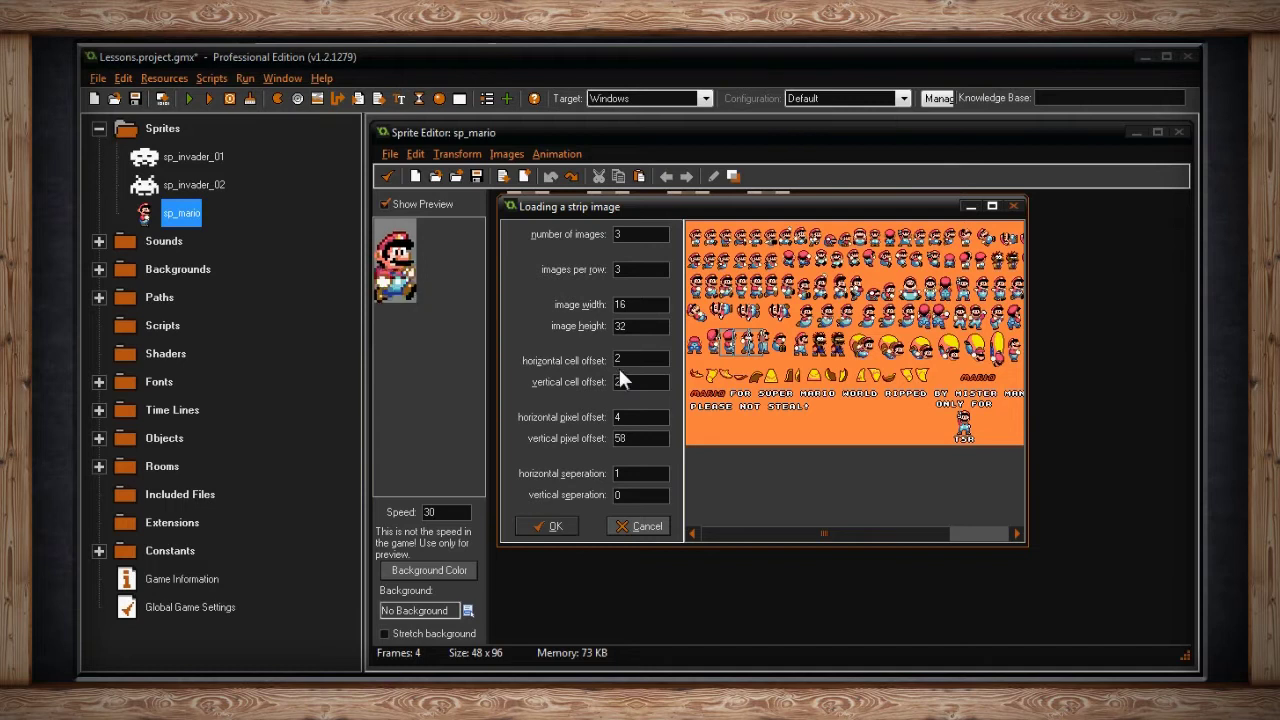
{"action": "type", "text": "0"}
{"action": "key", "text": "Tab"}
{"action": "type", "text": "0"}
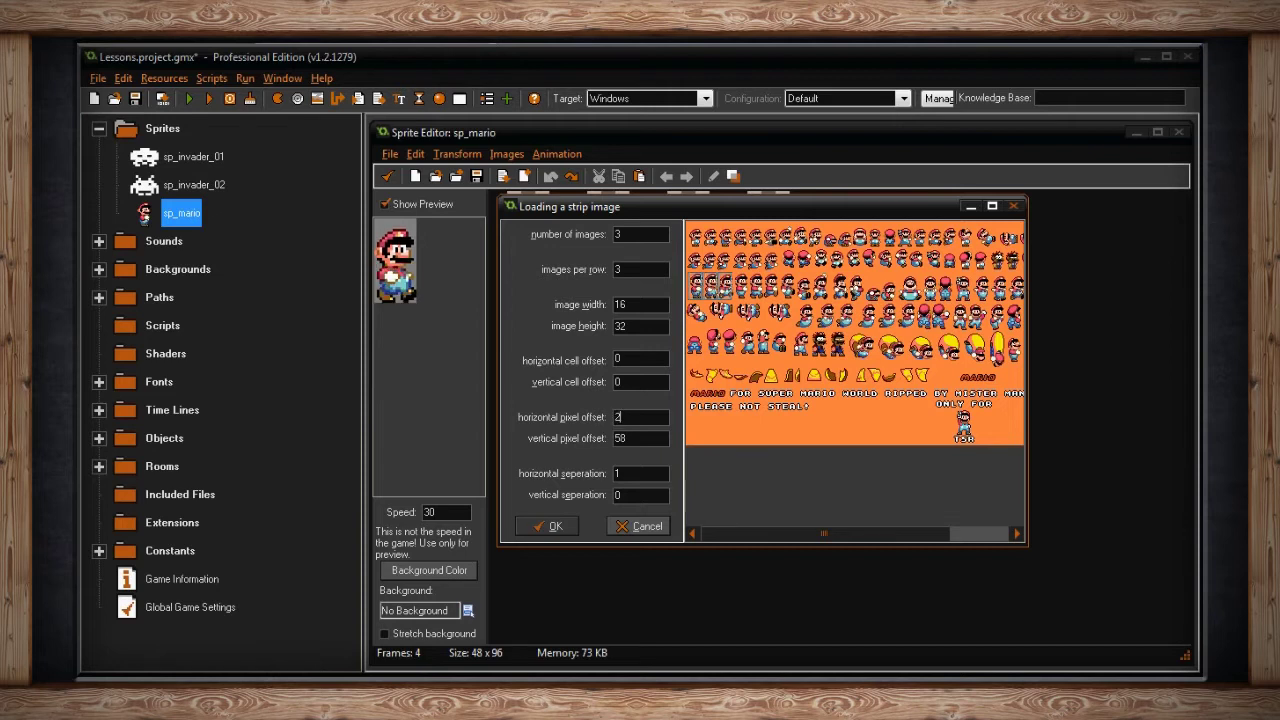
Set the strip's horizontal pixel offset to 4 and, after trying 5, its horizontal separation to 1
{"action": "double_click", "coordinate": [624, 417]}
{"action": "type", "text": "4"}
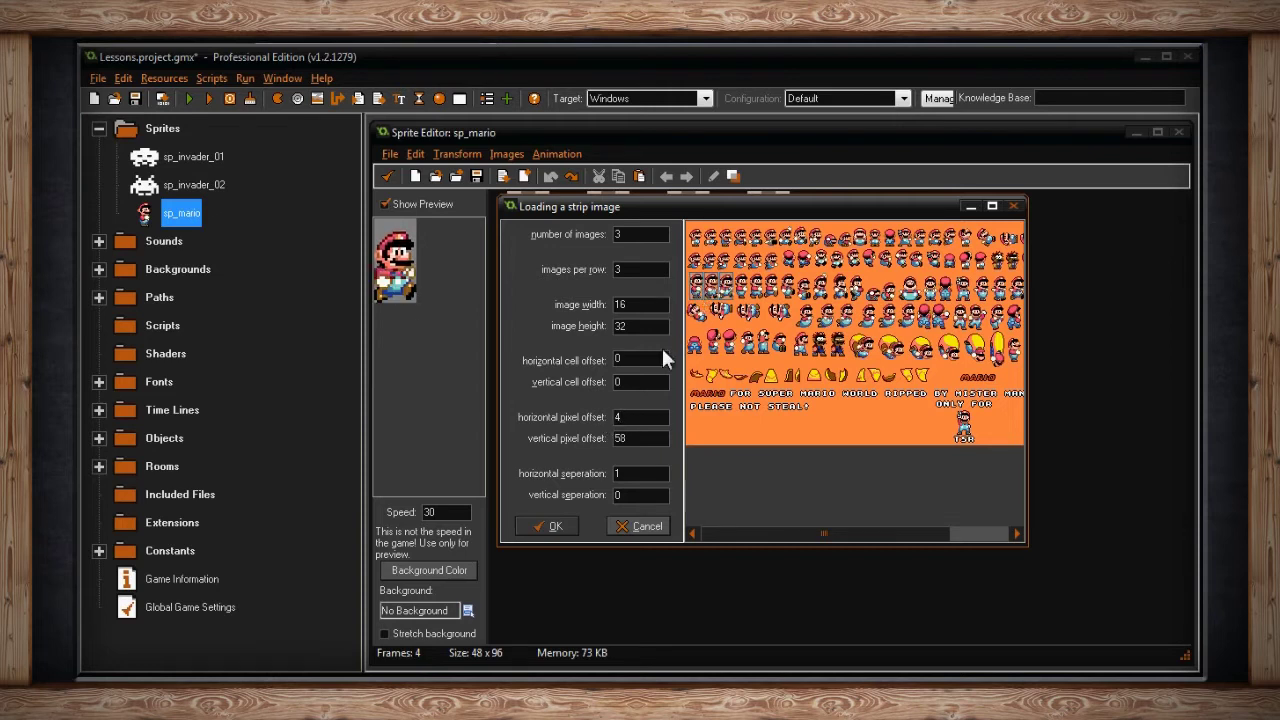
{"action": "double_click", "coordinate": [632, 472]}
{"action": "type", "text": "5"}
{"action": "key", "text": "BackSpace"}
{"action": "type", "text": "1"}
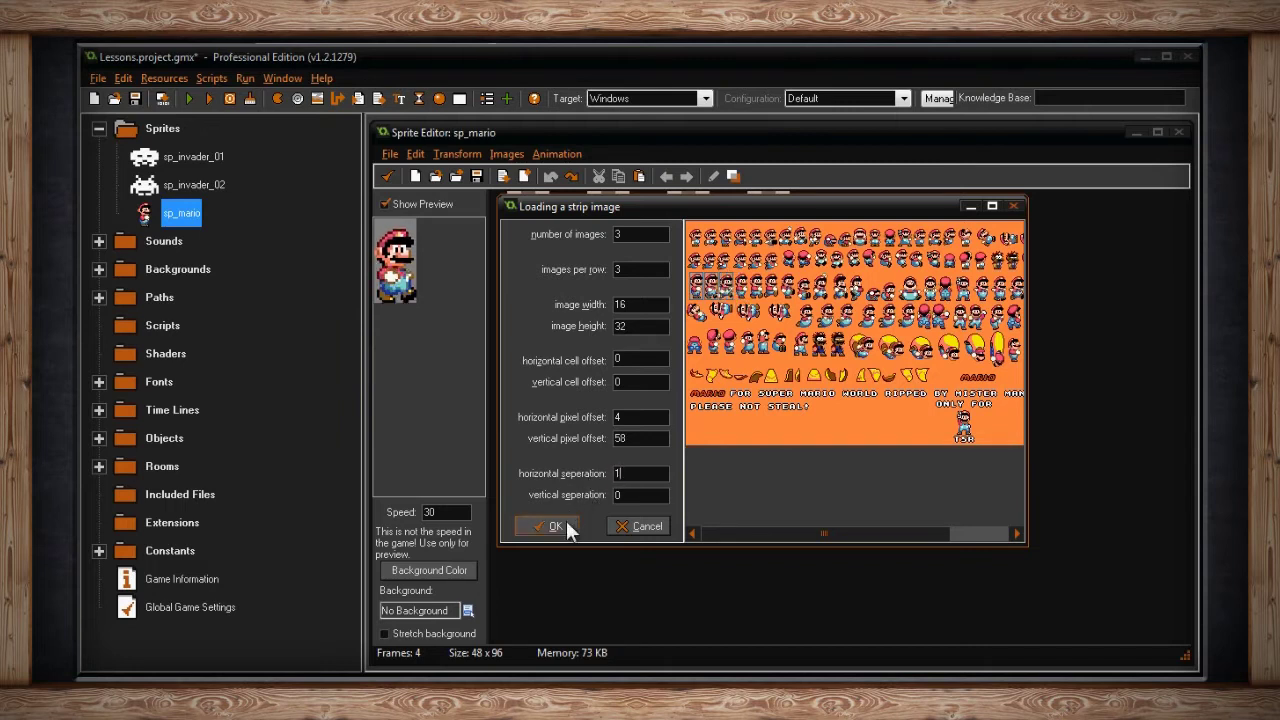
Create the sprite frames from the strip selection, and undo the import
{"action": "left_click", "coordinate": [566, 523]}
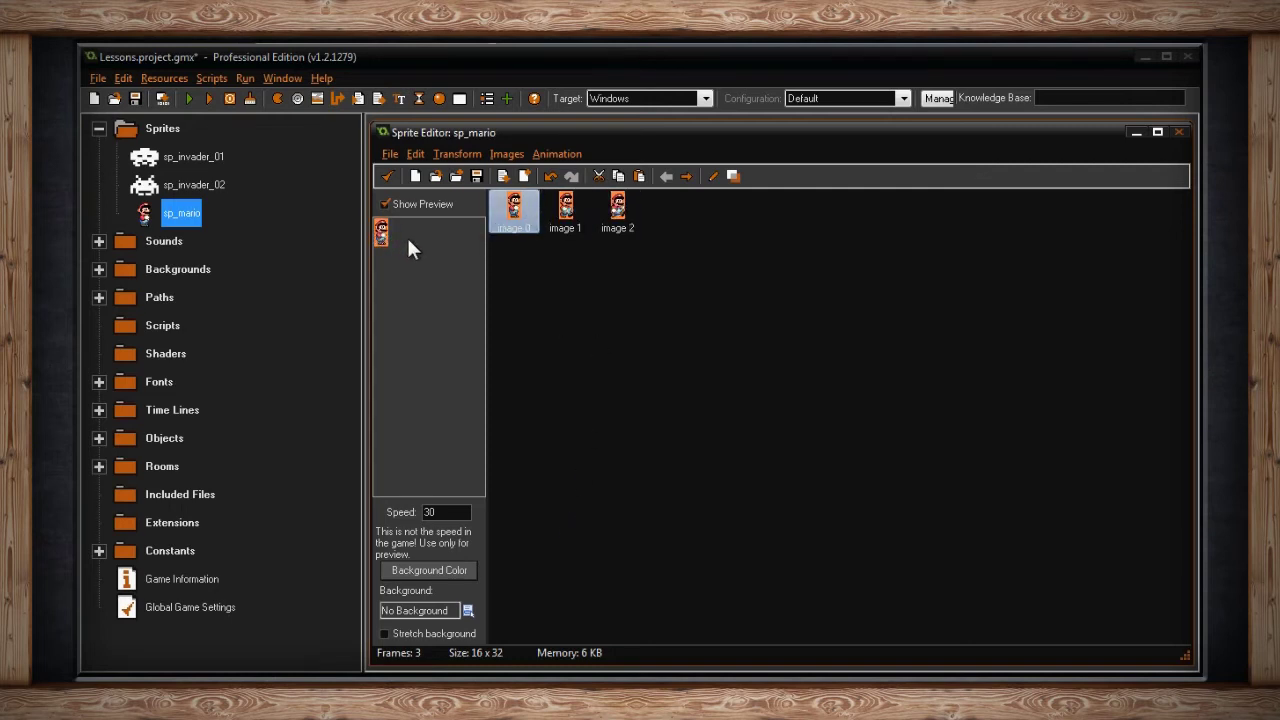
{"action": "key", "text": "ctrl+z"}
Preview erasing the sprite to a color at opacity 170, using dark magenta (red 128, green 0, blue 64)
{"action": "left_click", "coordinate": [415, 154]}
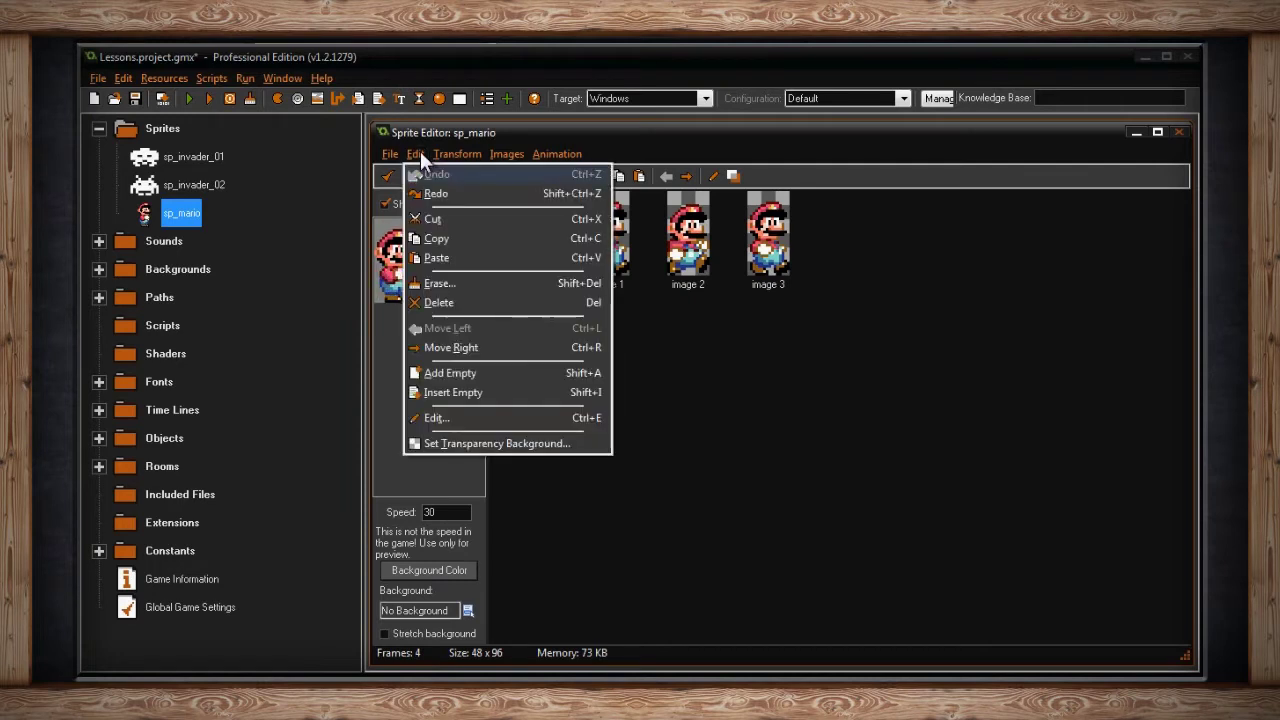
{"action": "left_click", "coordinate": [472, 283]}
{"action": "mouse_move", "coordinate": [510, 196]}
{"action": "left_mouse_down"}
{"action": "mouse_move", "coordinate": [620, 215]}
{"action": "mouse_move", "coordinate": [604, 218]}
{"action": "left_mouse_up"}
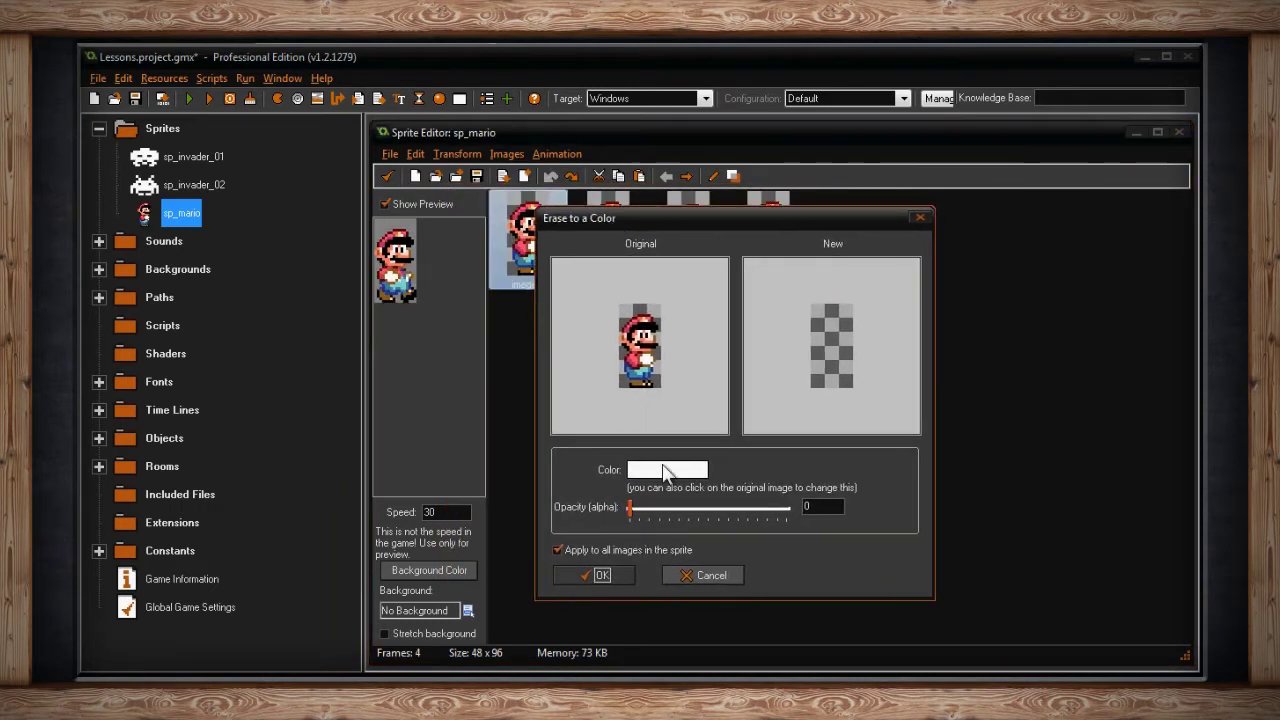
{"action": "left_click_drag", "start_coordinate": [628, 507], "coordinate": [736, 503]}
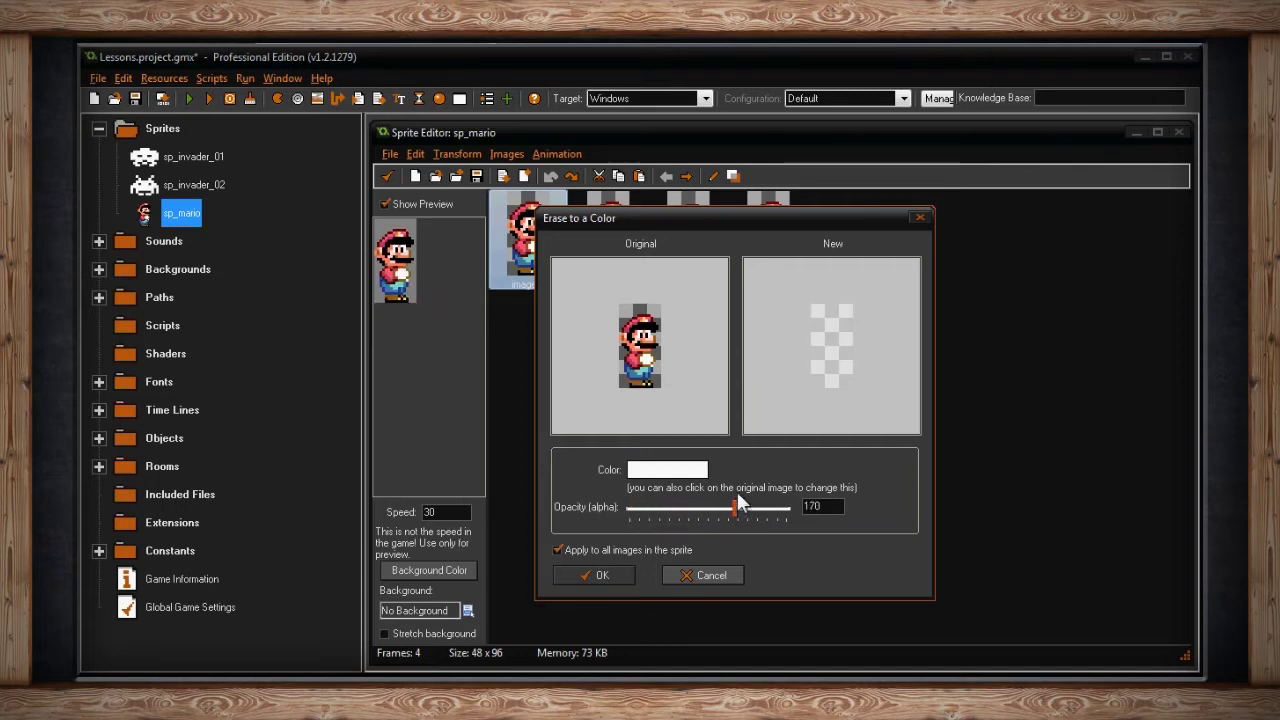
{"action": "left_click", "coordinate": [686, 470]}
{"action": "left_click", "coordinate": [598, 230]}
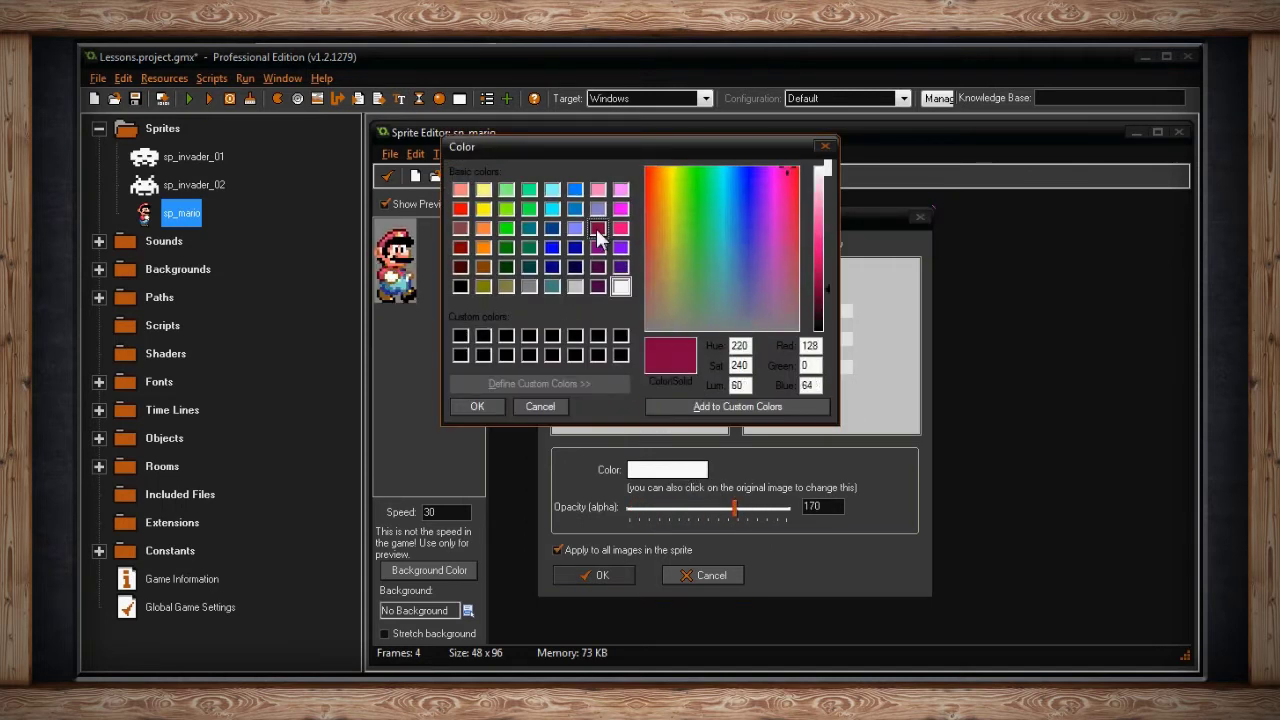
{"action": "left_click", "coordinate": [492, 402]}
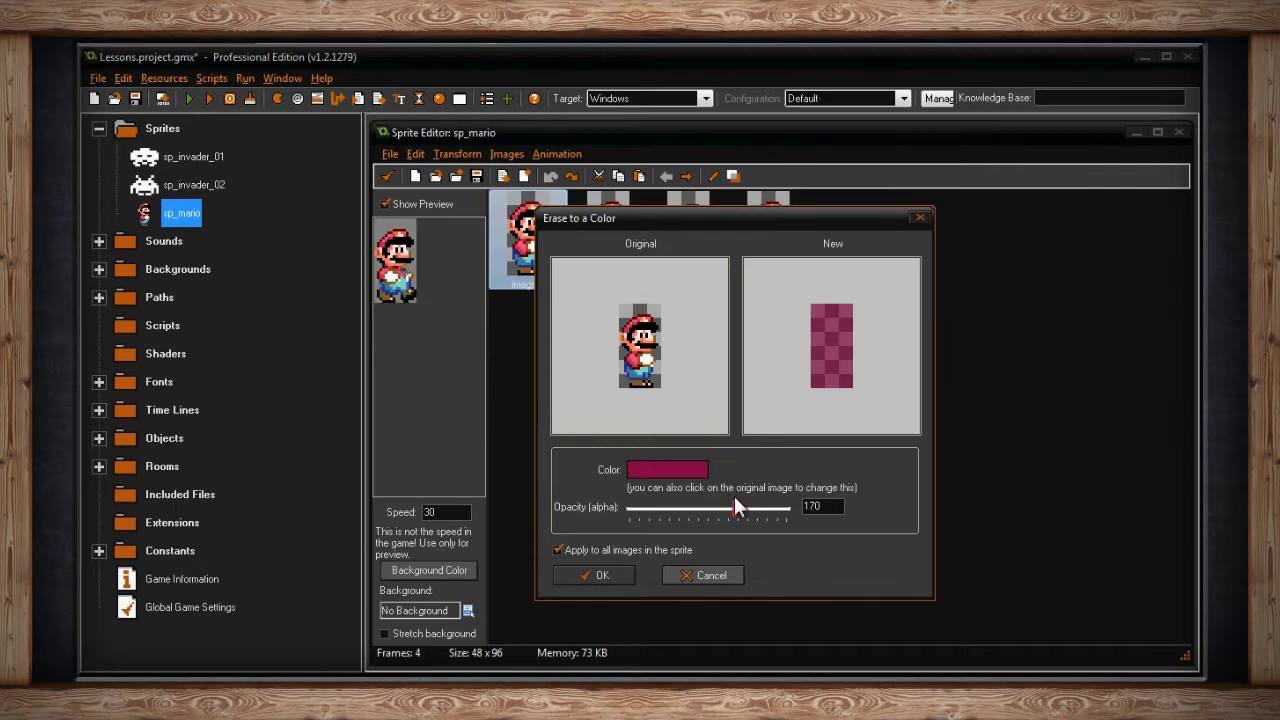
Lower the erase opacity to 0, toggle applying it to all images in the sprite, and cancel the erase
{"action": "left_click_drag", "start_coordinate": [735, 507], "coordinate": [623, 510]}
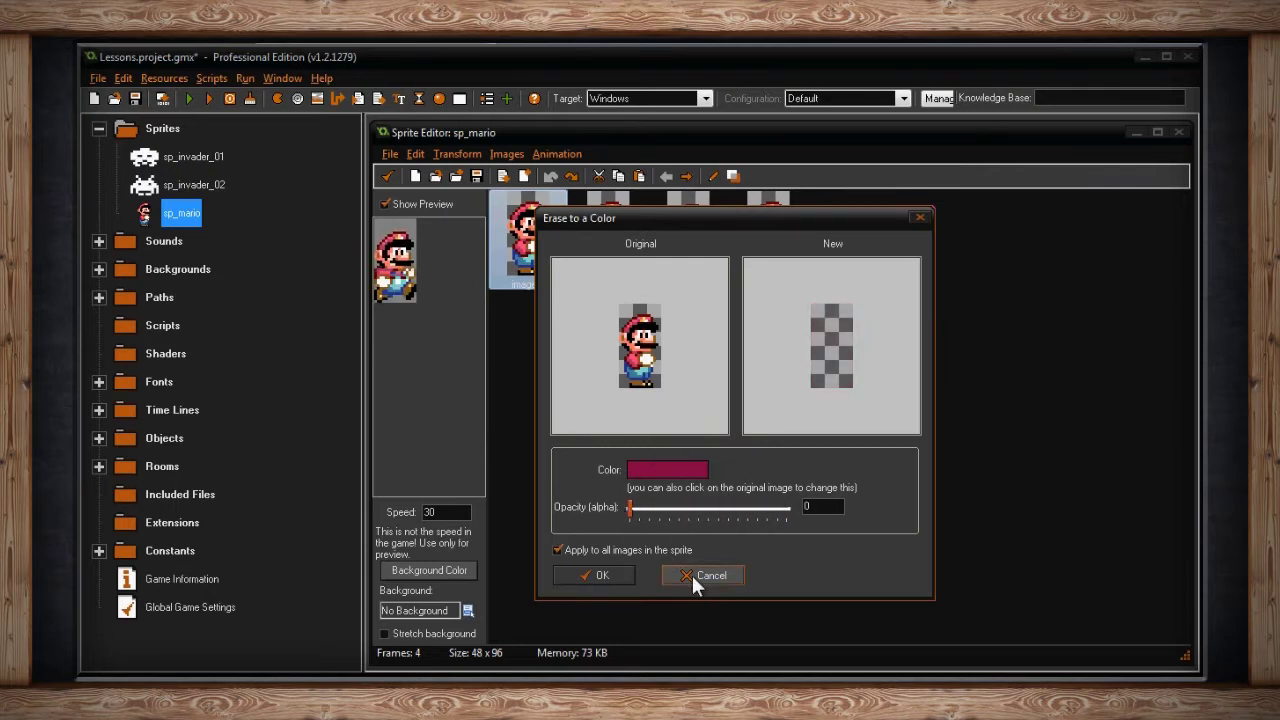
{"action": "left_click", "coordinate": [557, 550]}
{"action": "left_click", "coordinate": [712, 575]}
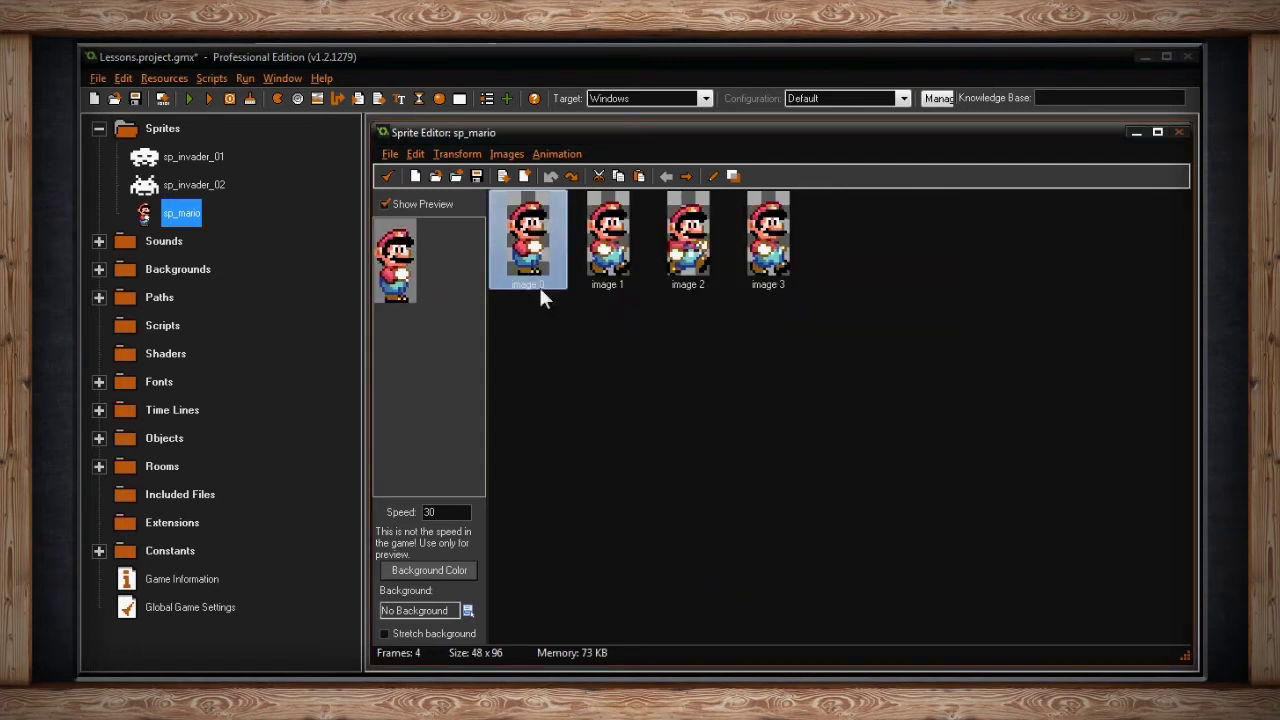
Move image 0 one place later in the frame order and move it back to the first position
{"action": "left_click", "coordinate": [414, 154]}
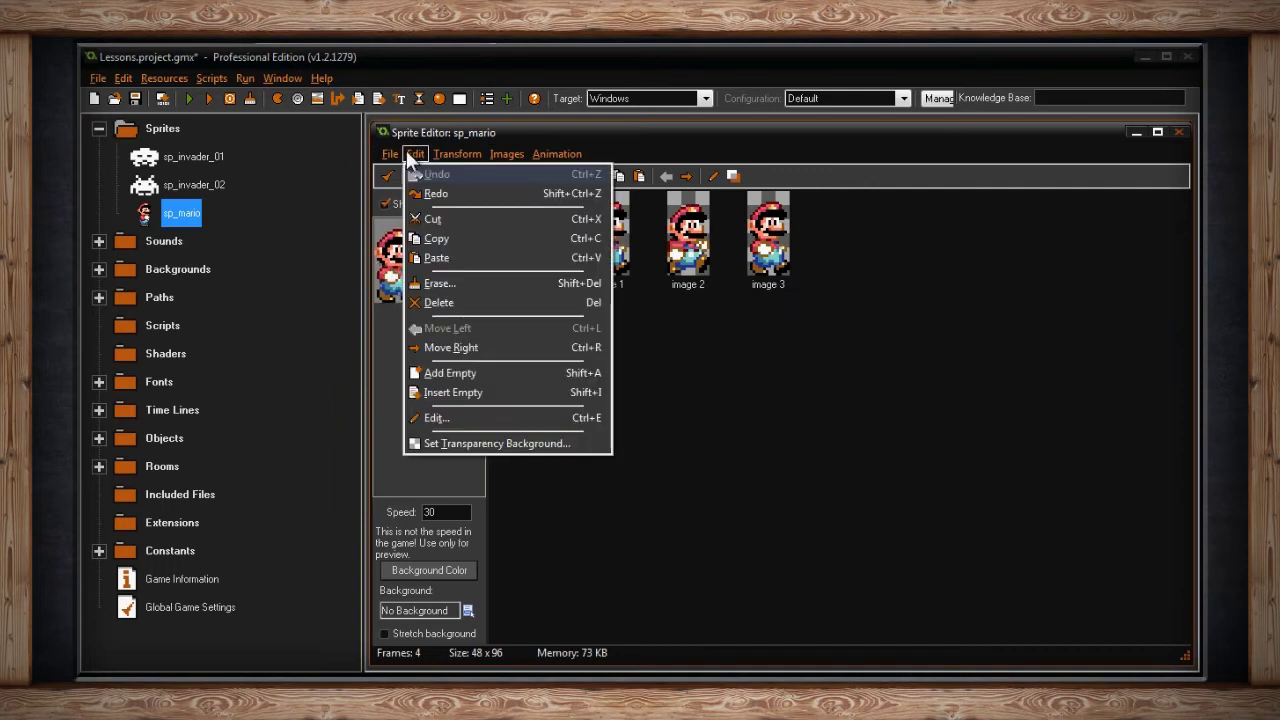
{"action": "left_click", "coordinate": [493, 346]}
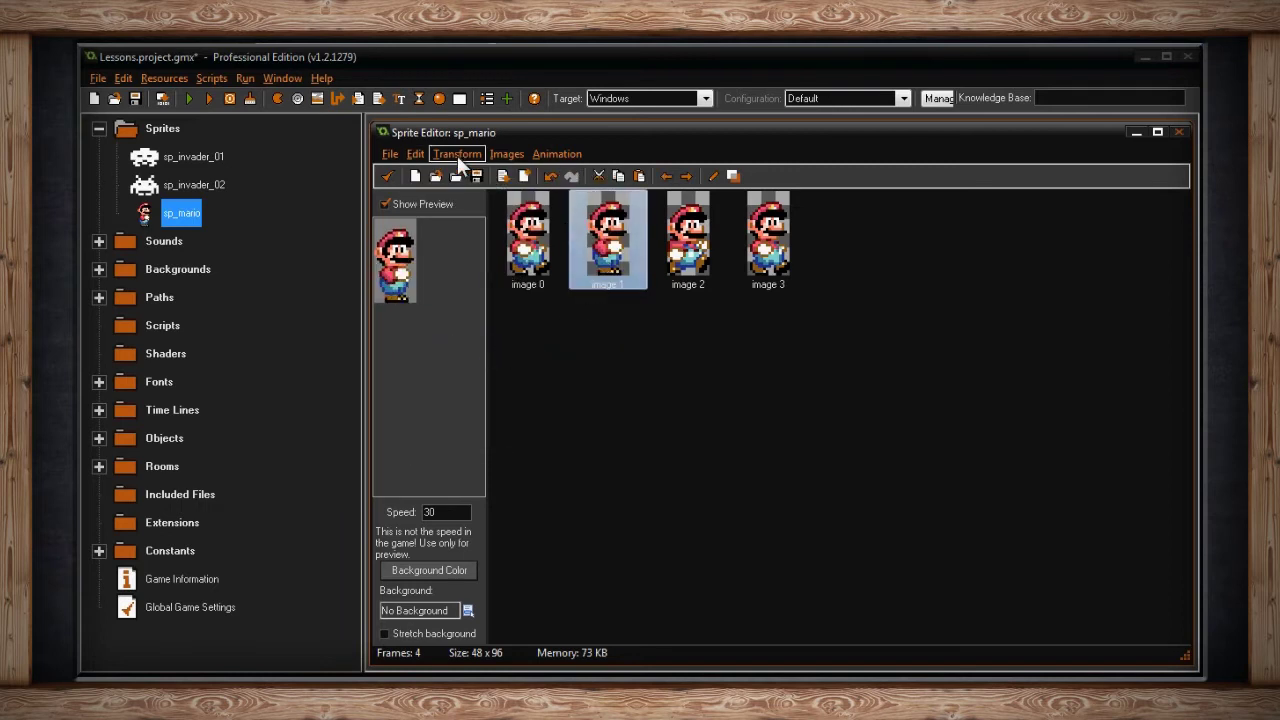
{"action": "left_click", "coordinate": [412, 155]}
{"action": "left_click", "coordinate": [466, 327]}
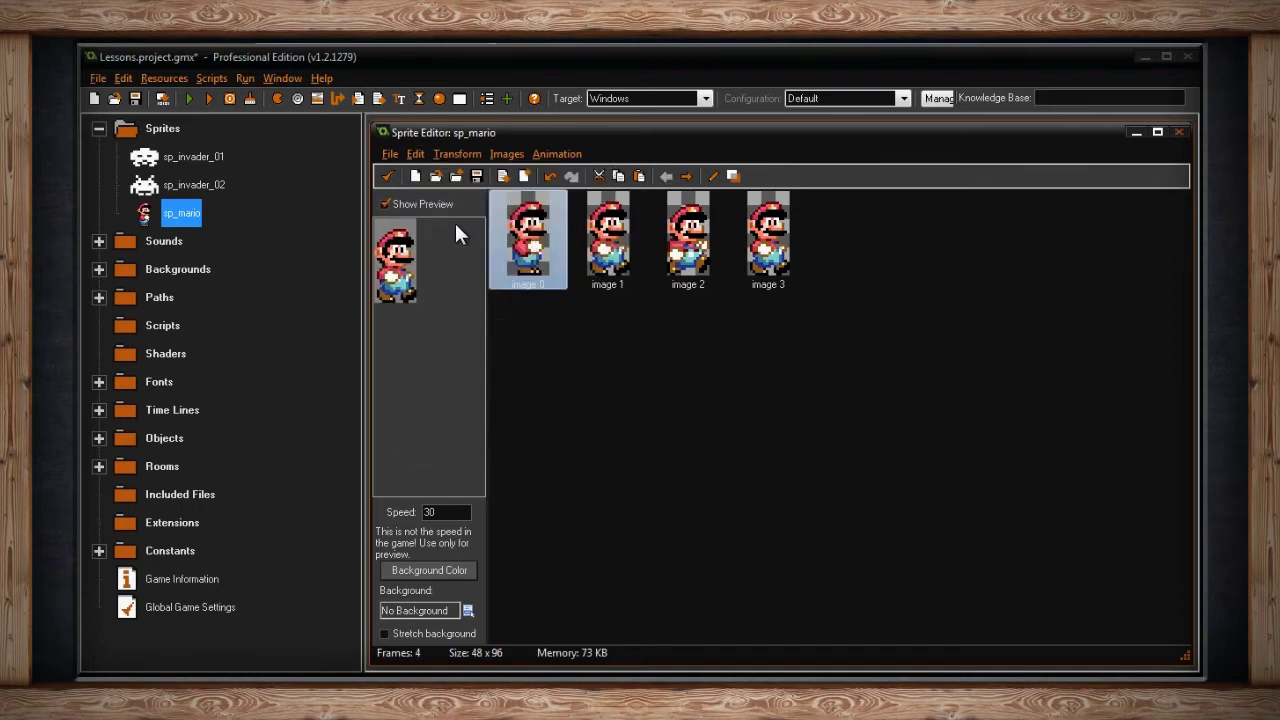
Add an empty frame at the end of the sprite, insert another before image 0, and undo both additions
{"action": "left_click", "coordinate": [415, 154]}
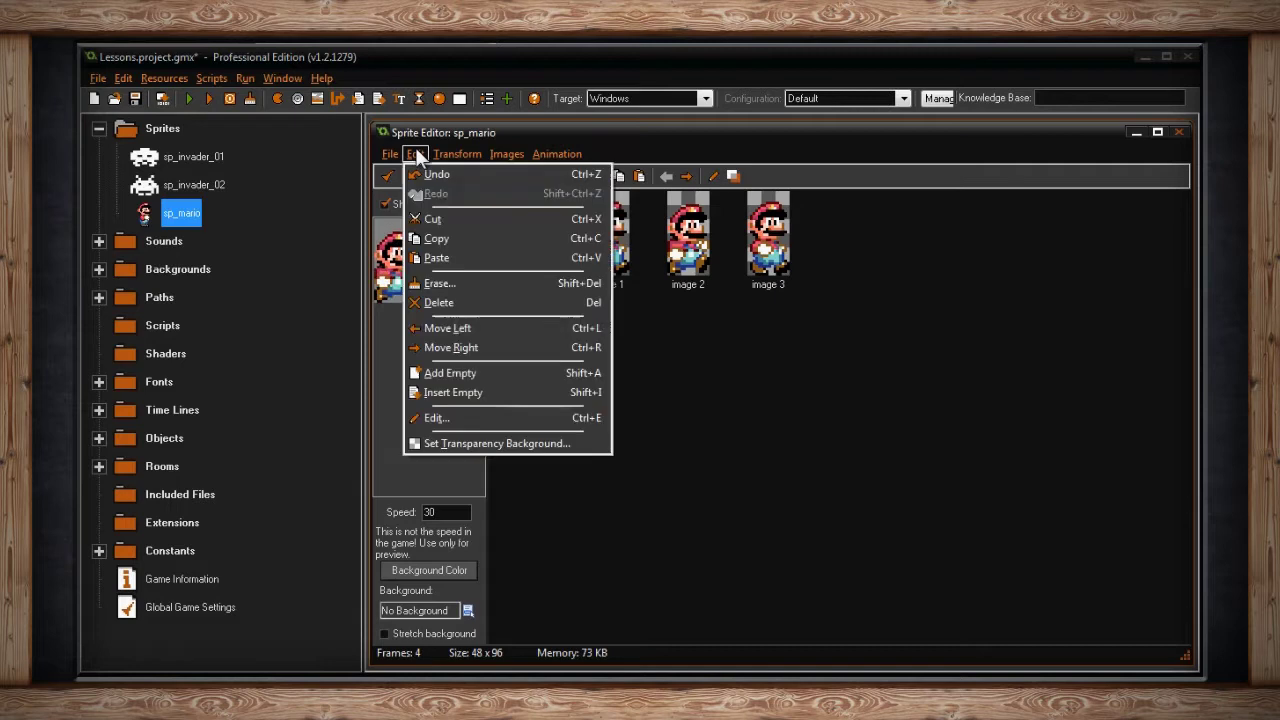
{"action": "left_click", "coordinate": [474, 372]}
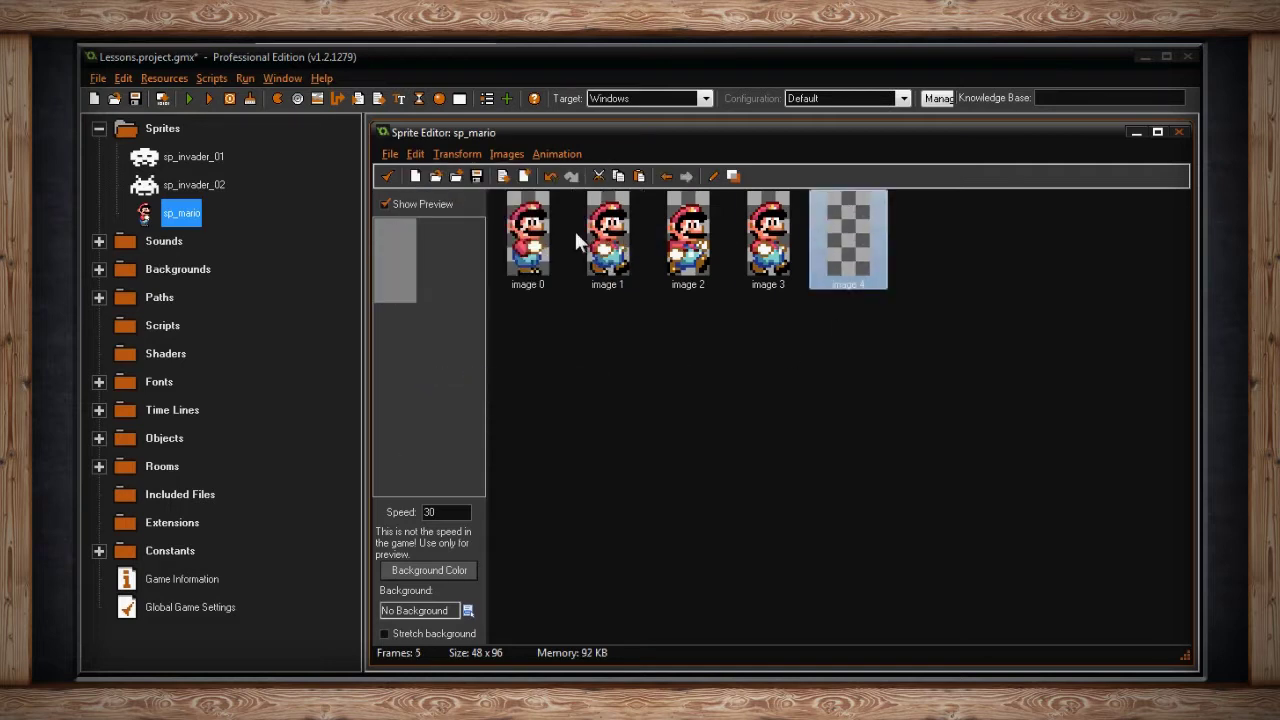
{"action": "left_click", "coordinate": [530, 220]}
{"action": "left_click", "coordinate": [416, 154]}
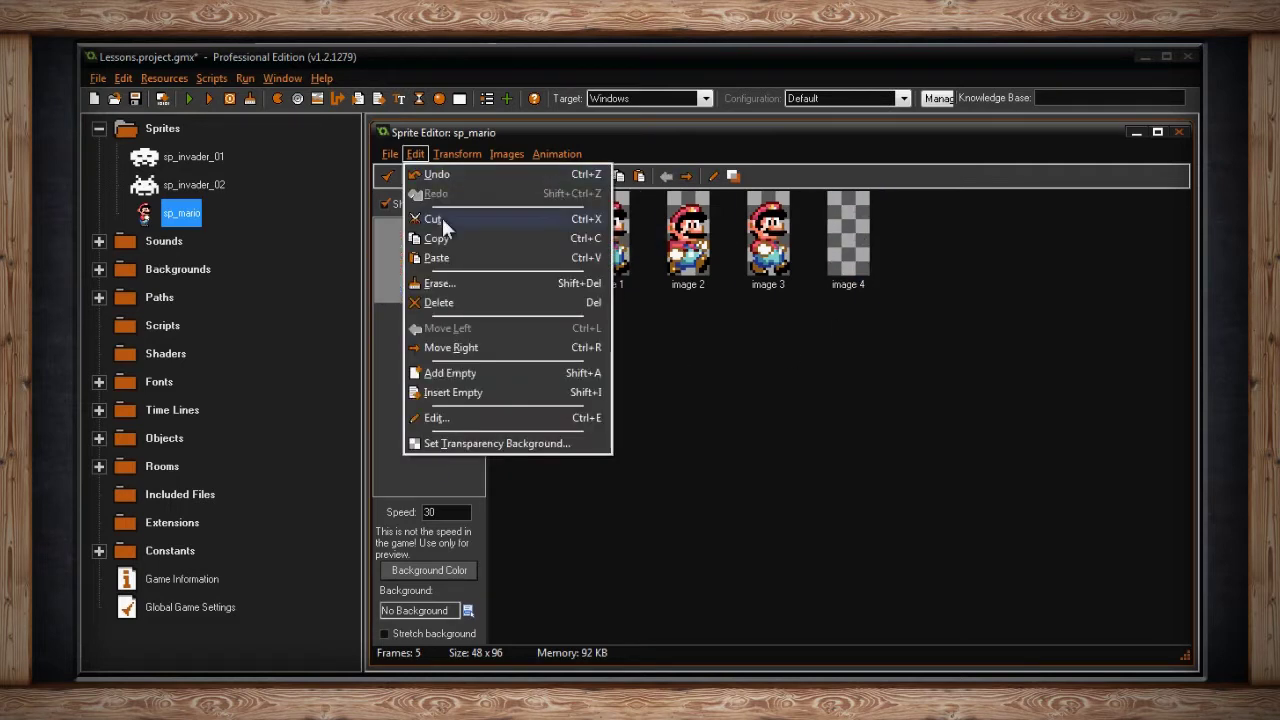
{"action": "left_click", "coordinate": [477, 385]}
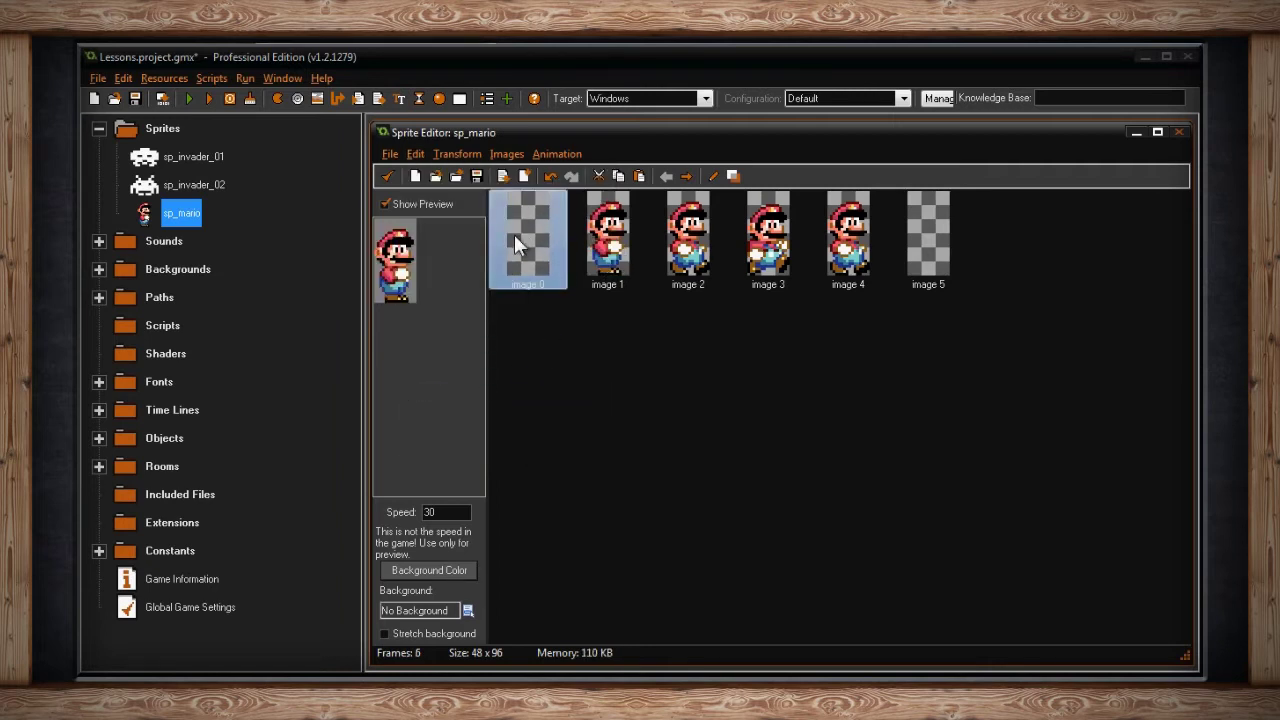
{"action": "key", "text": "ctrl+z"}
{"action": "key", "text": "ctrl+z"}
Open image 0 in the image editor and close it, using first the edit command and then the frame itself
{"action": "left_click", "coordinate": [417, 155]}
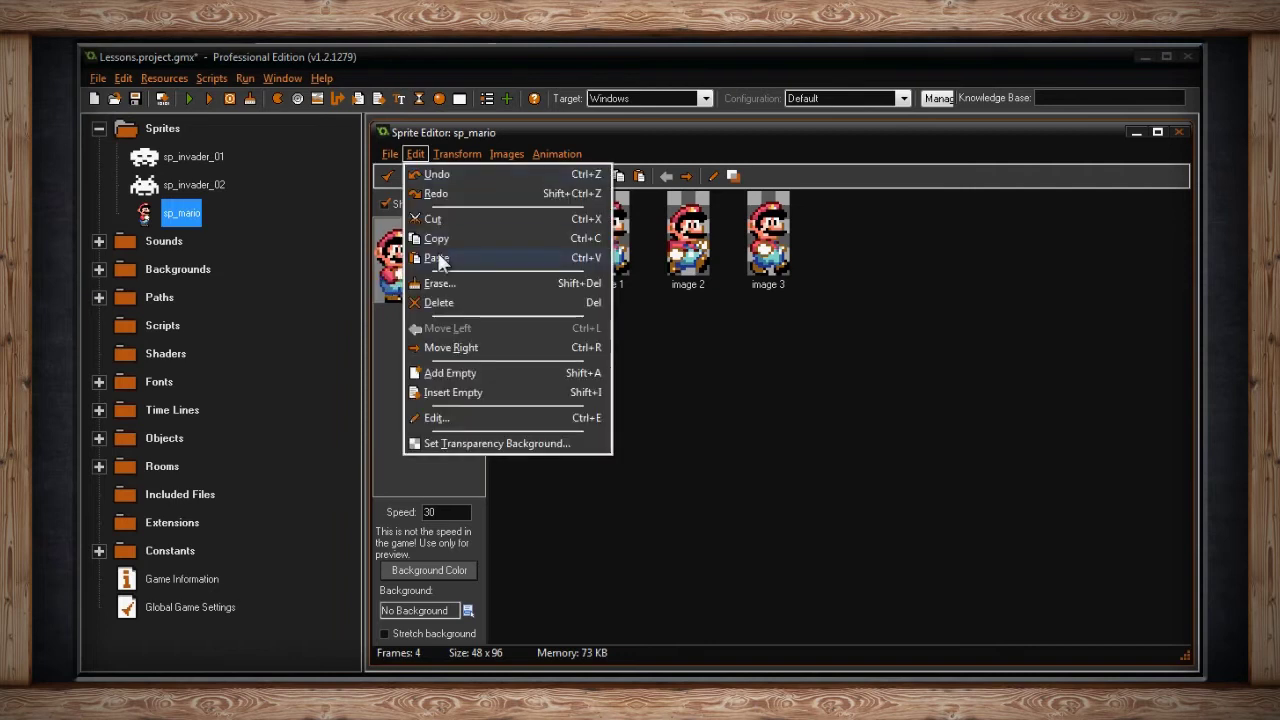
{"action": "left_click", "coordinate": [475, 420]}
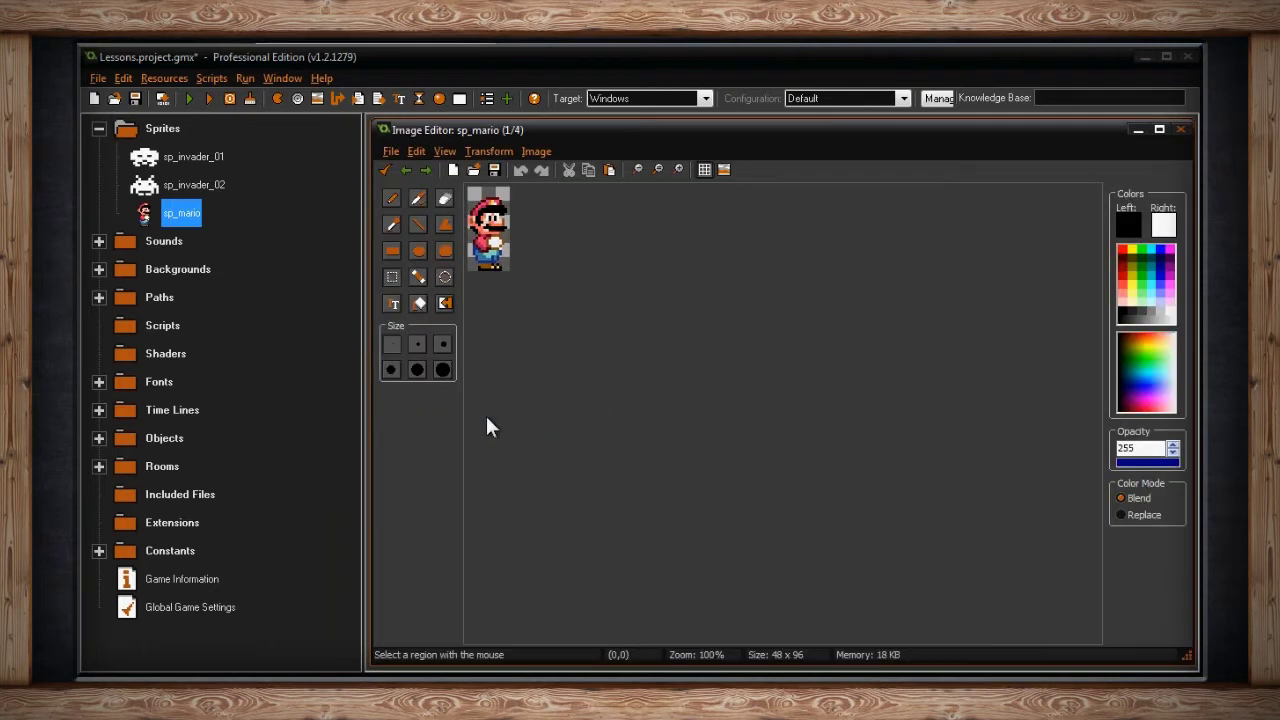
{"action": "left_click", "coordinate": [1180, 130]}
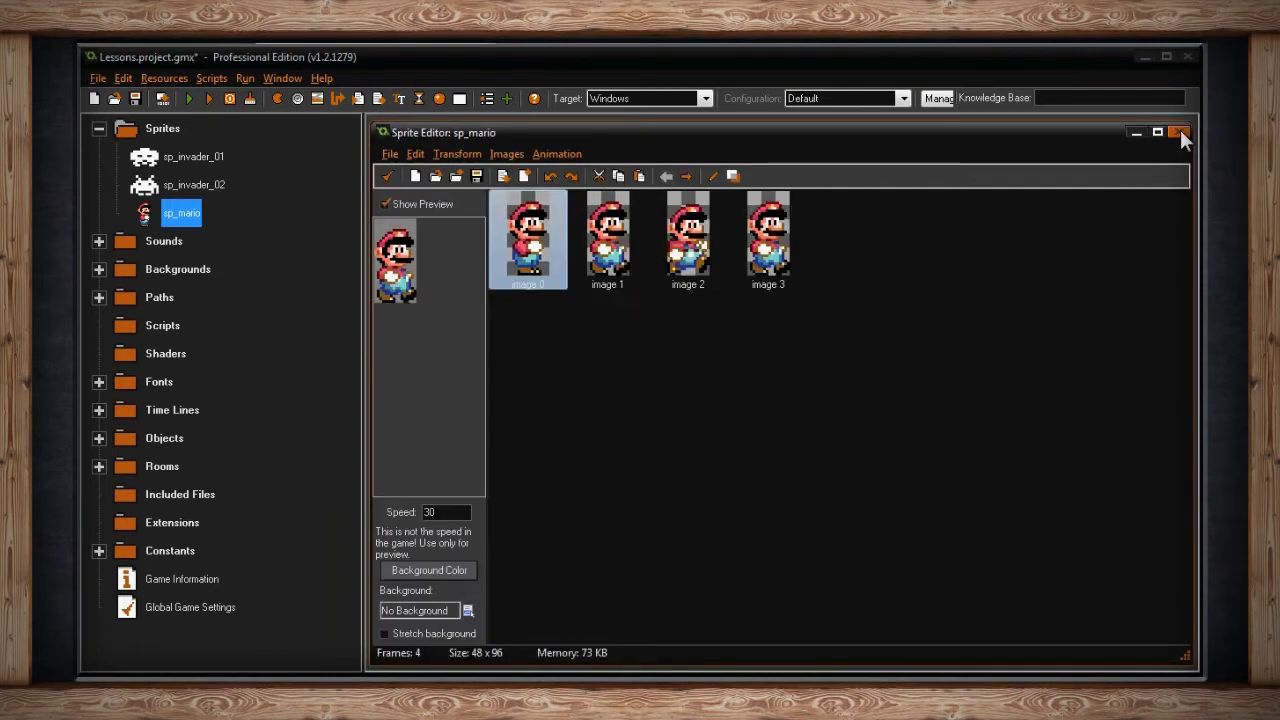
{"action": "double_click", "coordinate": [531, 234]}
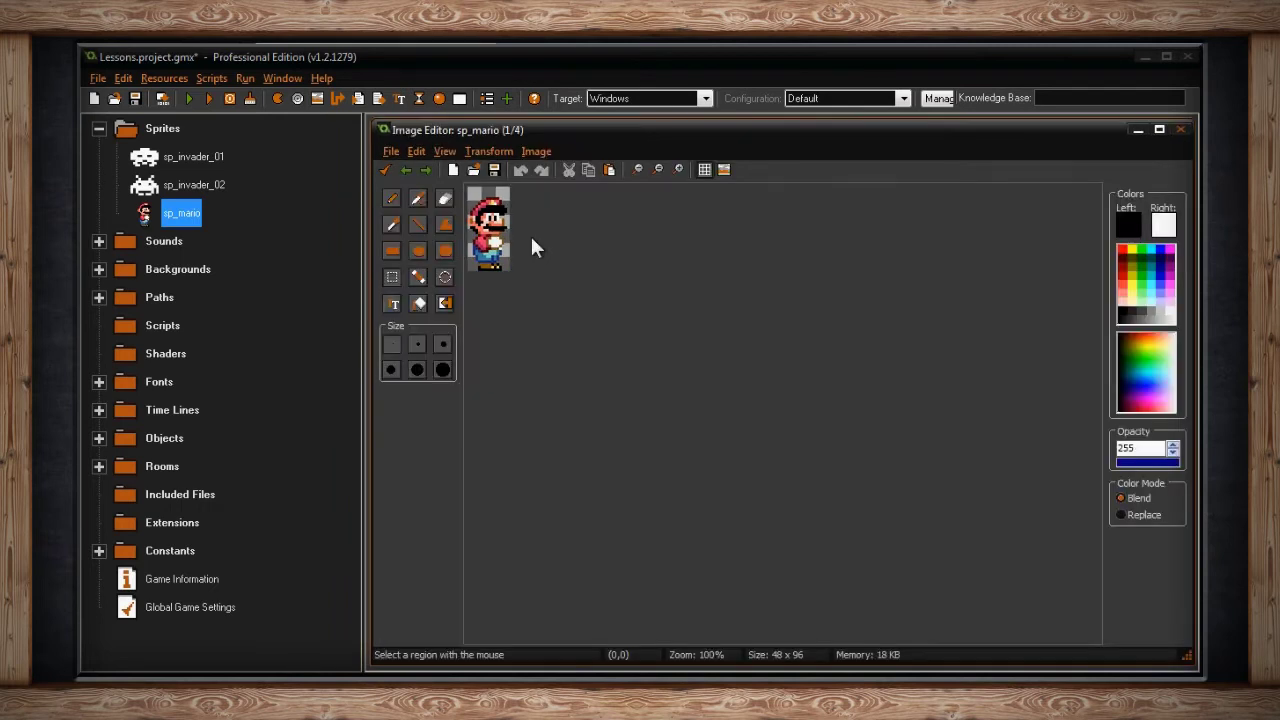
{"action": "left_click", "coordinate": [1181, 129]}
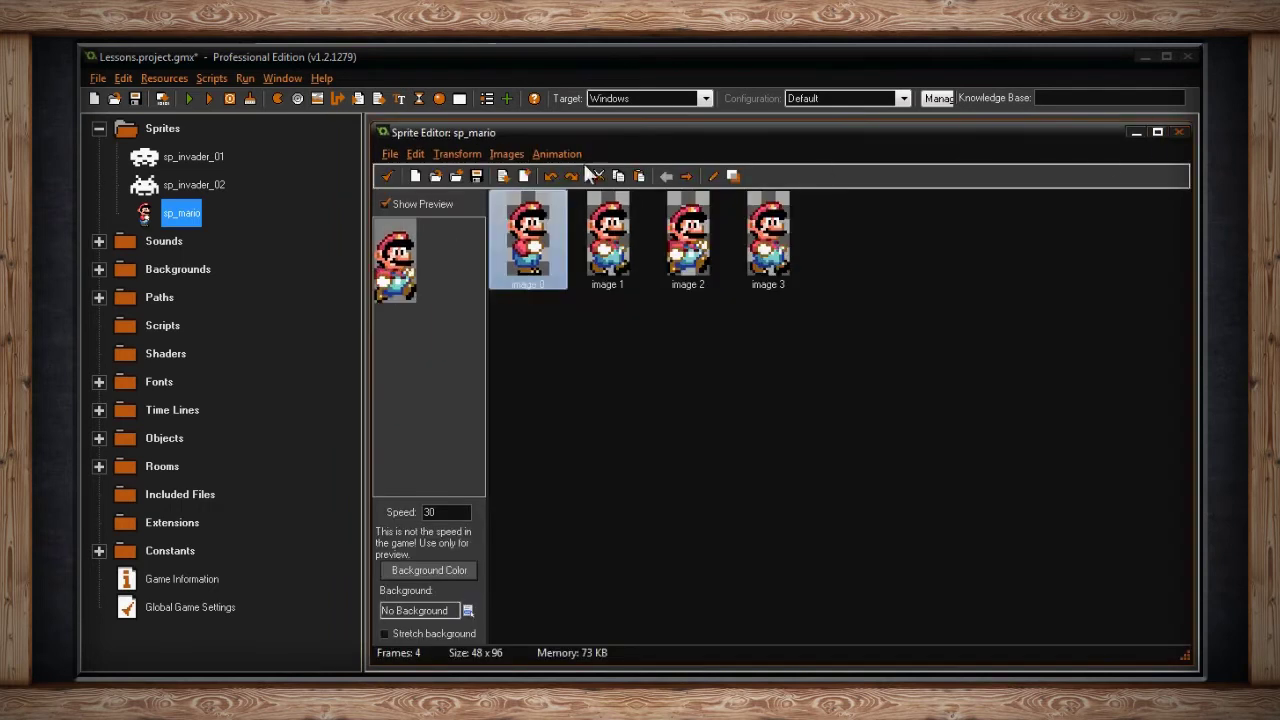
View the transparency background settings beside the frames and cancel without changing them
{"action": "left_click", "coordinate": [415, 154]}
{"action": "left_click", "coordinate": [480, 443]}
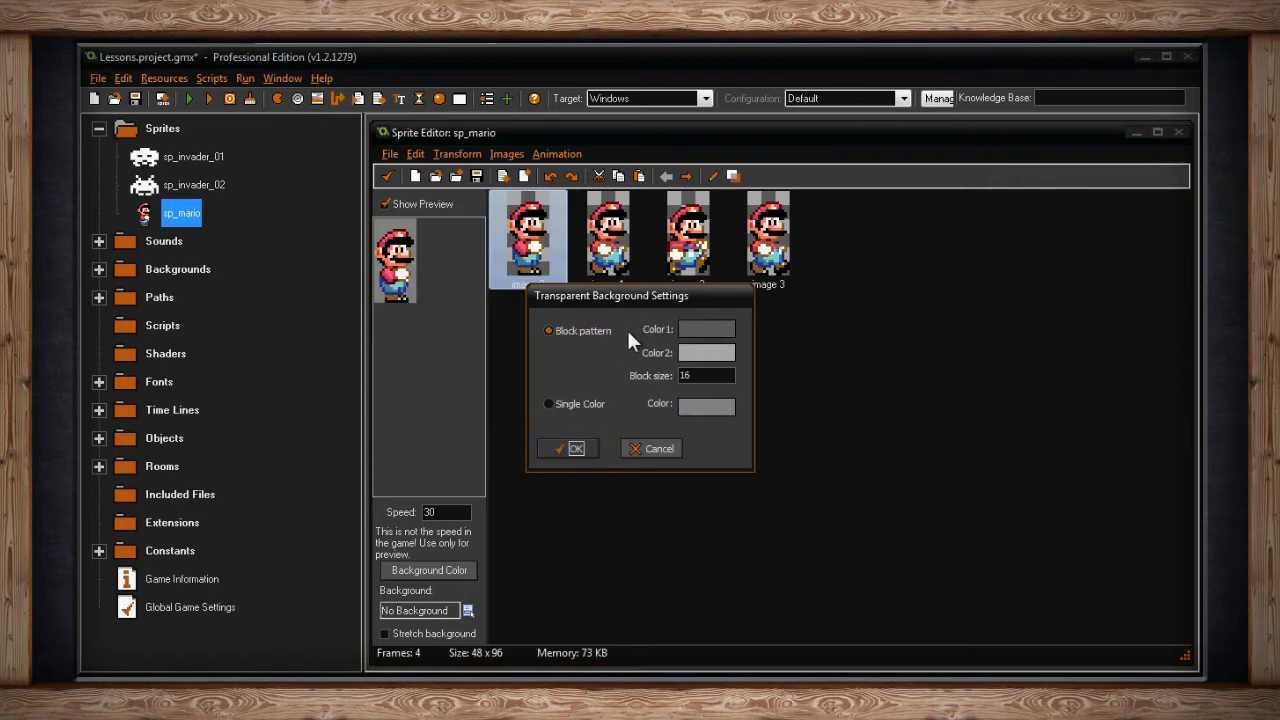
{"action": "left_click_drag", "start_coordinate": [624, 288], "coordinate": [765, 265]}
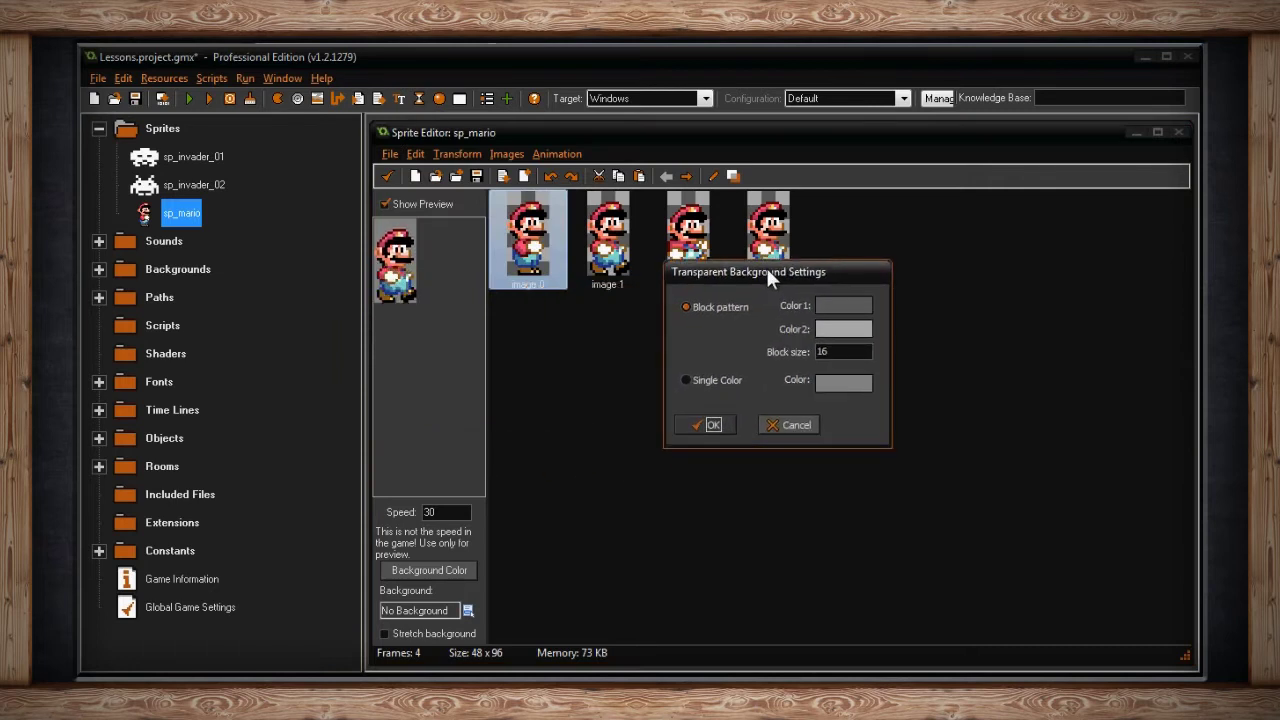
{"action": "left_click", "coordinate": [776, 425]}
Preview shifting the sprite 34 horizontally and -33 vertically with horizontal and vertical wrapping enabled, and cancel the shift
{"action": "left_click", "coordinate": [462, 155]}
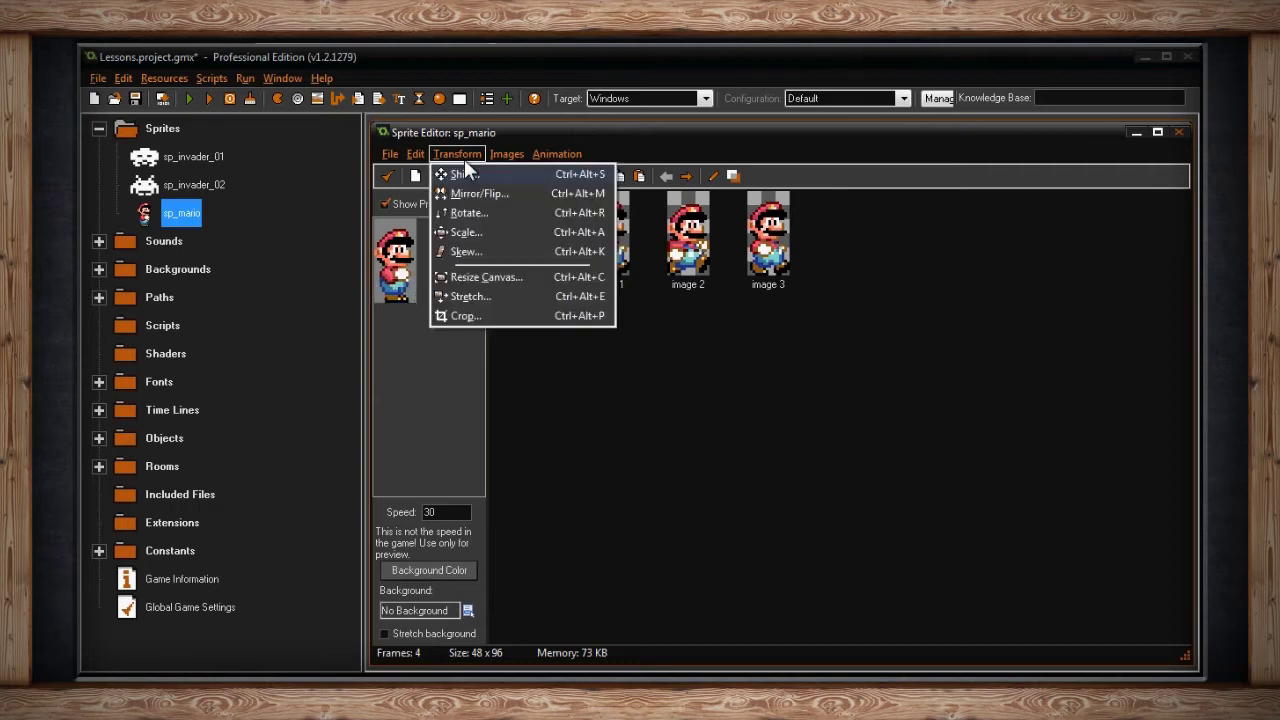
{"action": "left_click", "coordinate": [497, 174]}
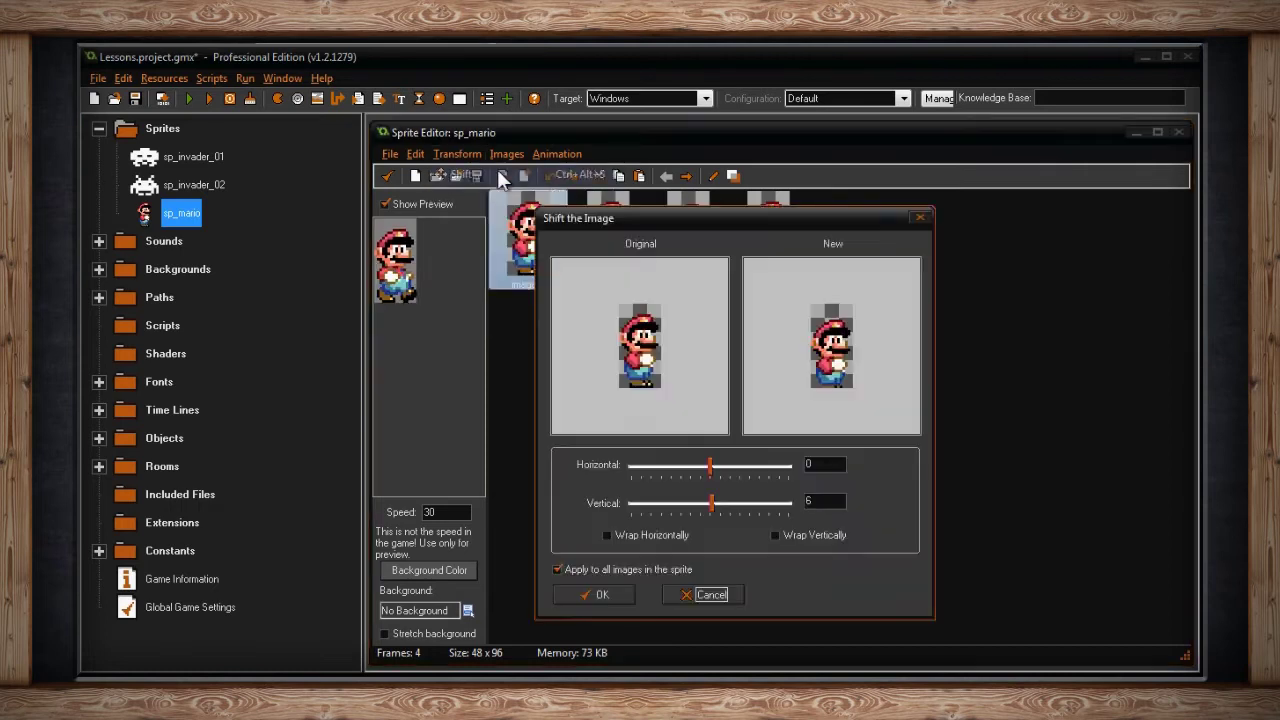
{"action": "left_click_drag", "start_coordinate": [653, 219], "coordinate": [692, 205]}
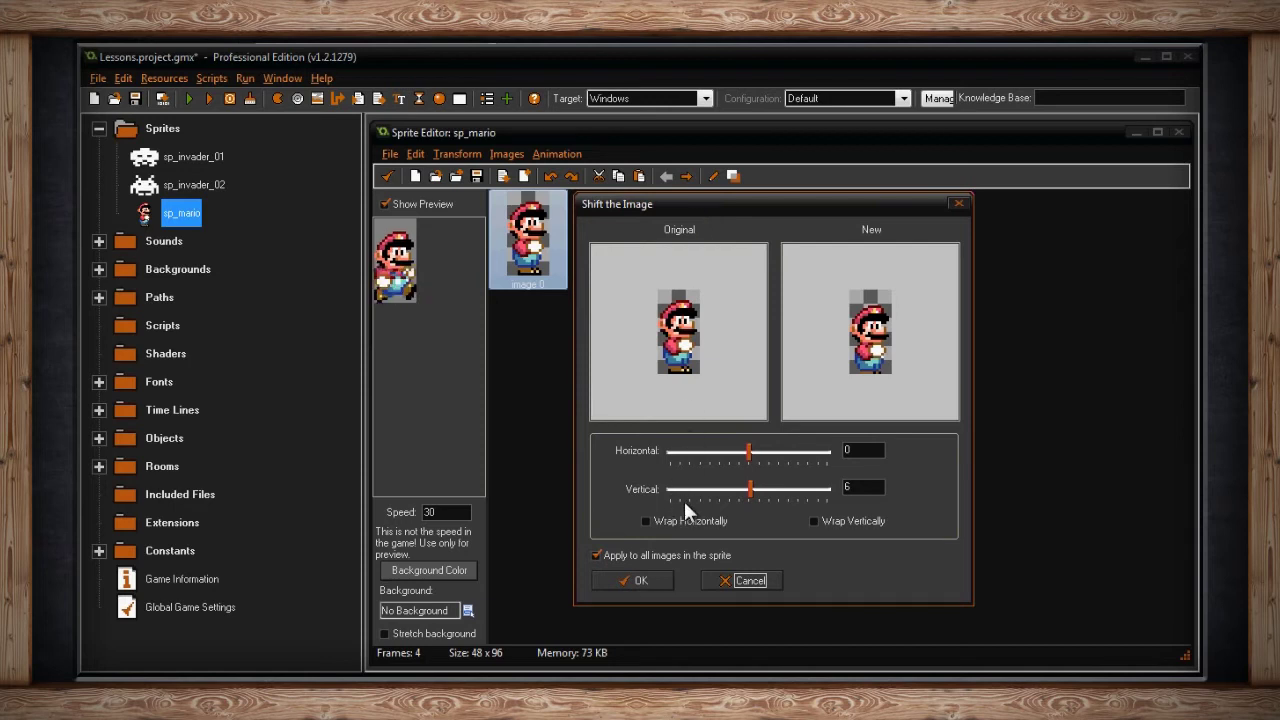
{"action": "left_click_drag", "start_coordinate": [748, 455], "coordinate": [750, 486]}
{"action": "left_click", "coordinate": [815, 522]}
{"action": "left_click", "coordinate": [647, 520]}
{"action": "left_click_drag", "start_coordinate": [748, 495], "coordinate": [758, 453]}
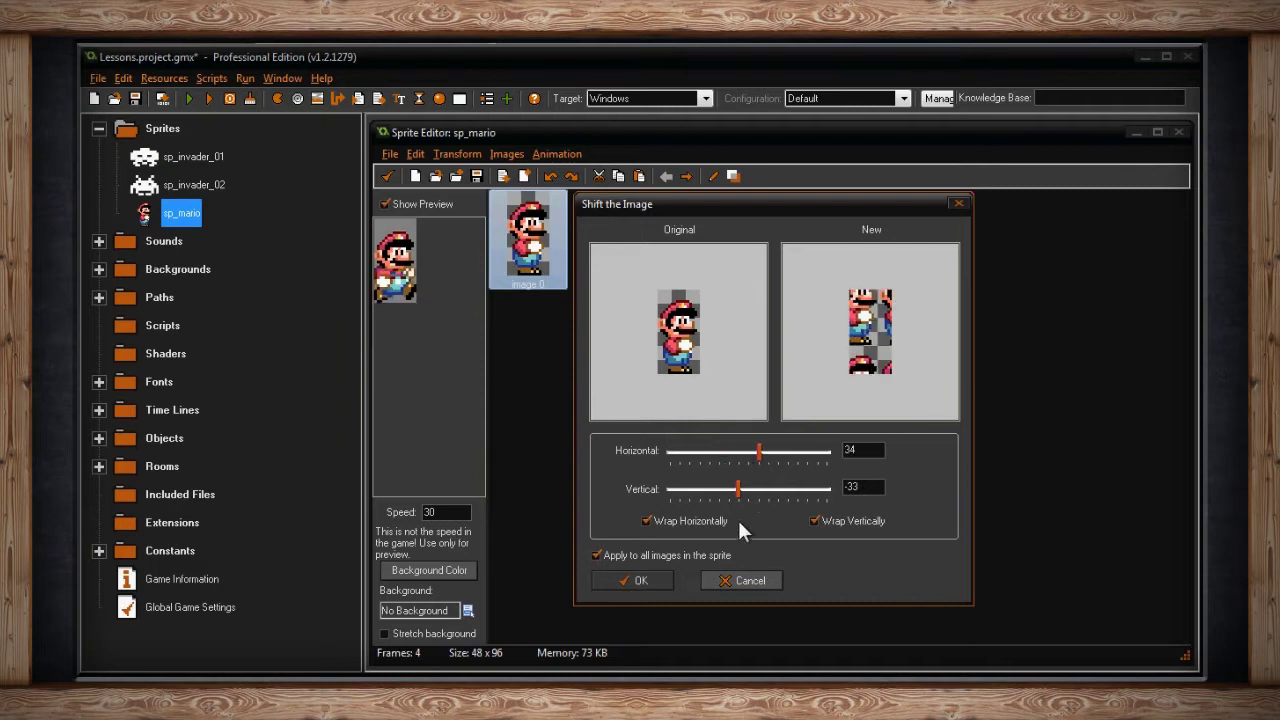
{"action": "left_click", "coordinate": [748, 581]}
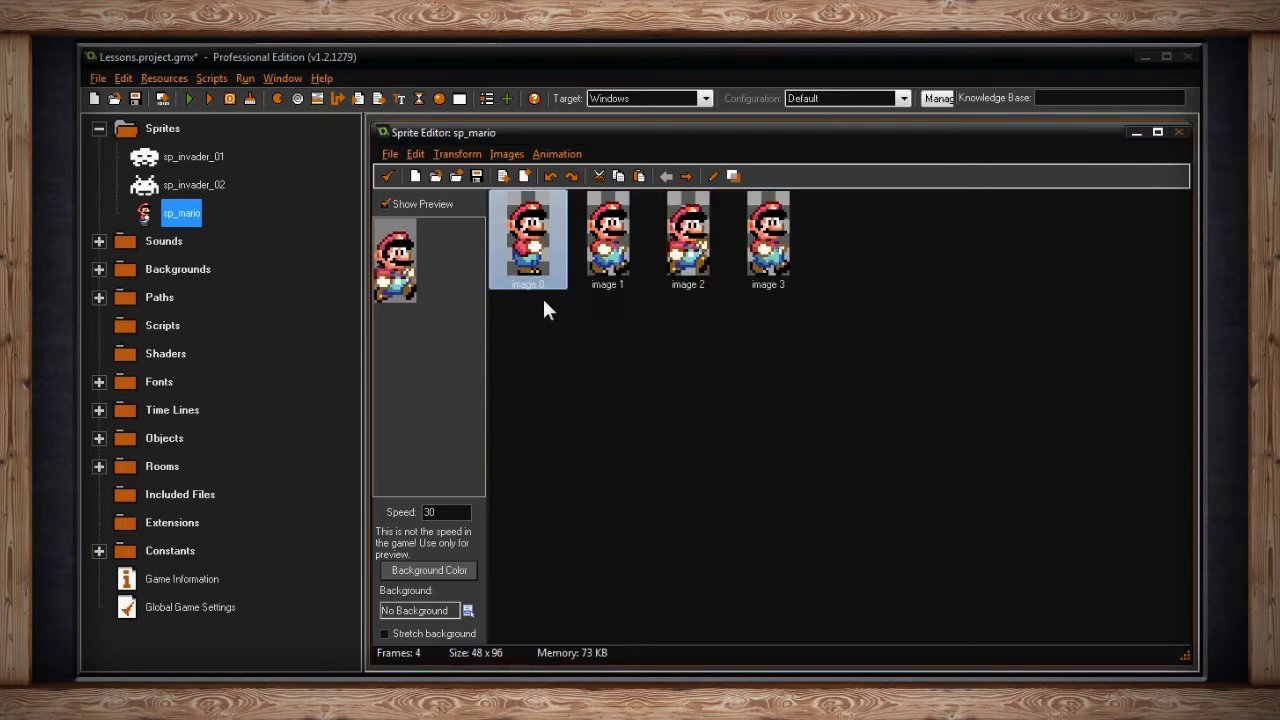
Preview the mirror/flip transform with horizontal mirroring off and vertical flipping on, and cancel it
{"action": "left_click", "coordinate": [463, 158]}
{"action": "left_click", "coordinate": [477, 188]}
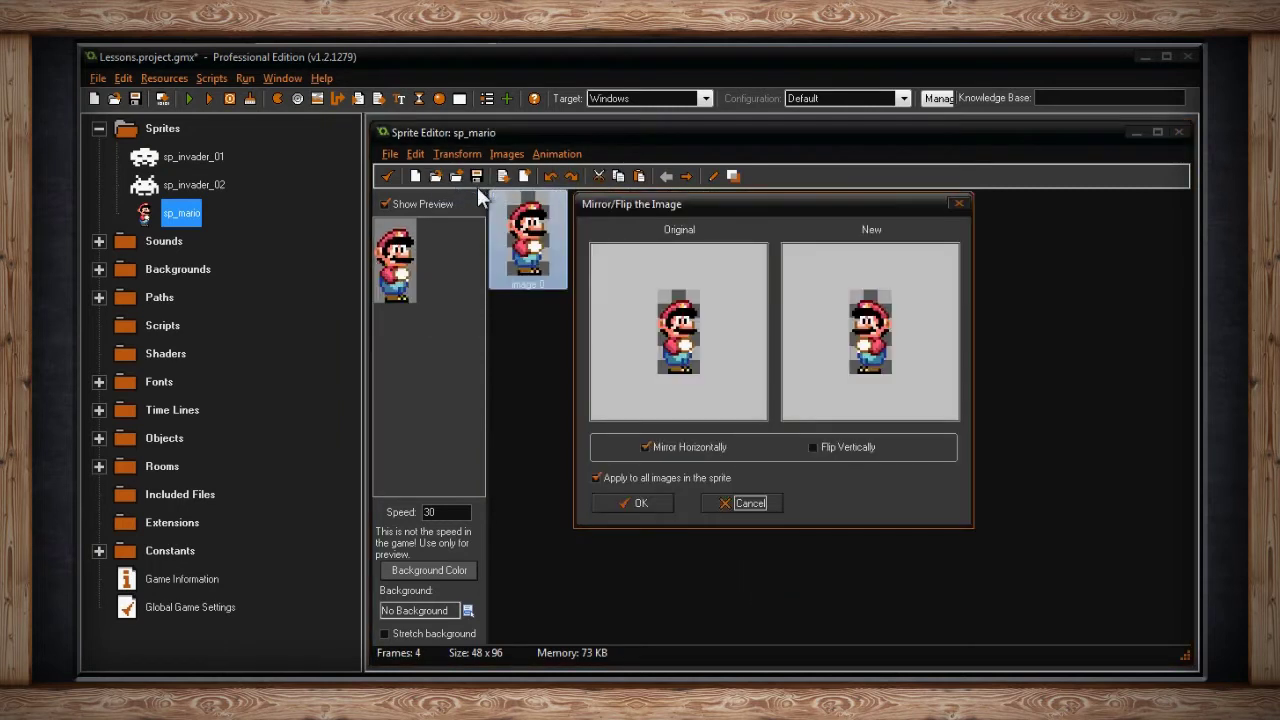
{"action": "left_click", "coordinate": [647, 447]}
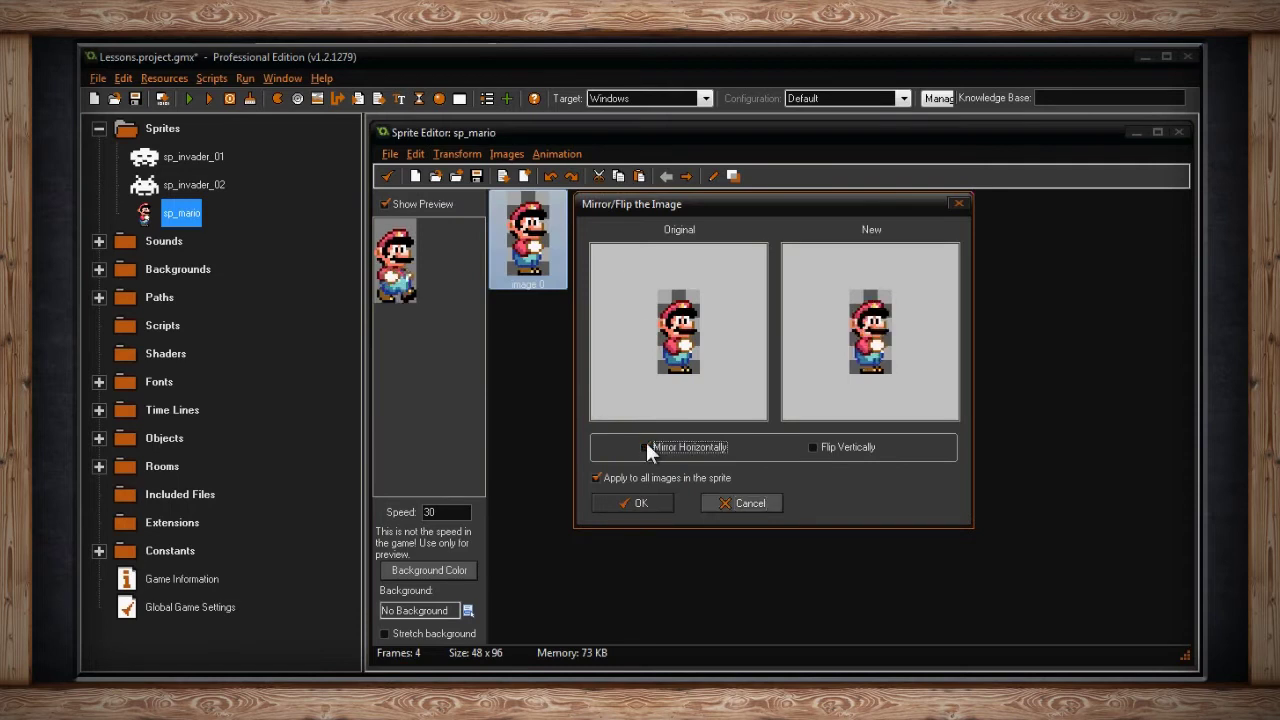
{"action": "left_click", "coordinate": [816, 447]}
{"action": "left_click", "coordinate": [745, 503]}
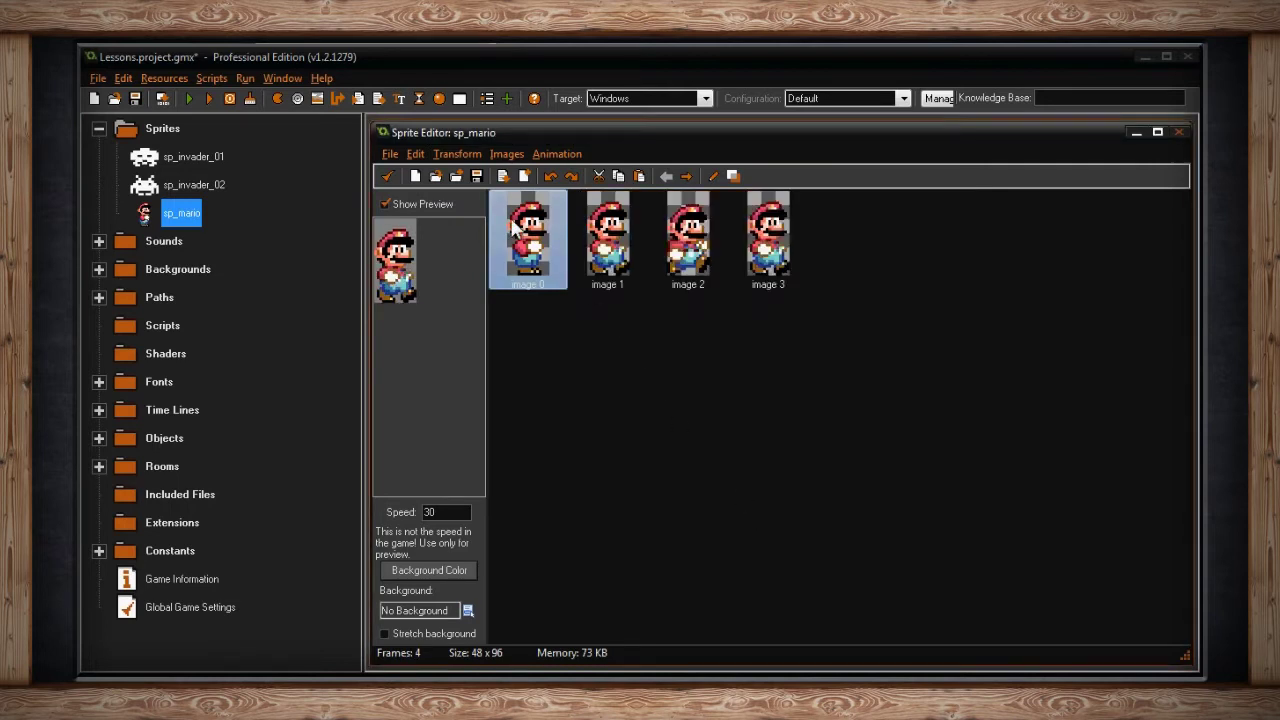
Preview rotating the sprite clockwise by a freely chosen angle and by 90, 180 and 270 degrees, and cancel the rotation
{"action": "left_click", "coordinate": [459, 154]}
{"action": "left_click", "coordinate": [466, 213]}
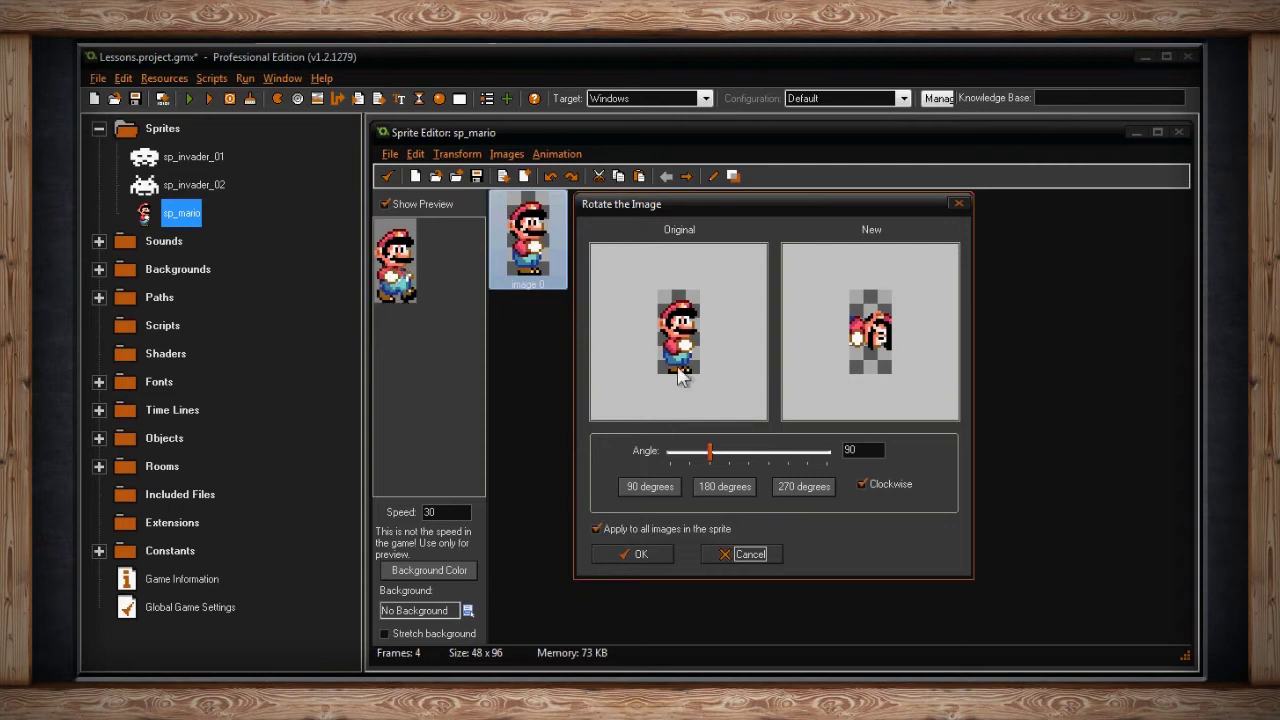
{"action": "left_click_drag", "start_coordinate": [712, 455], "coordinate": [678, 454]}
{"action": "left_click", "coordinate": [668, 486]}
{"action": "left_click", "coordinate": [740, 486]}
{"action": "left_click", "coordinate": [800, 490]}
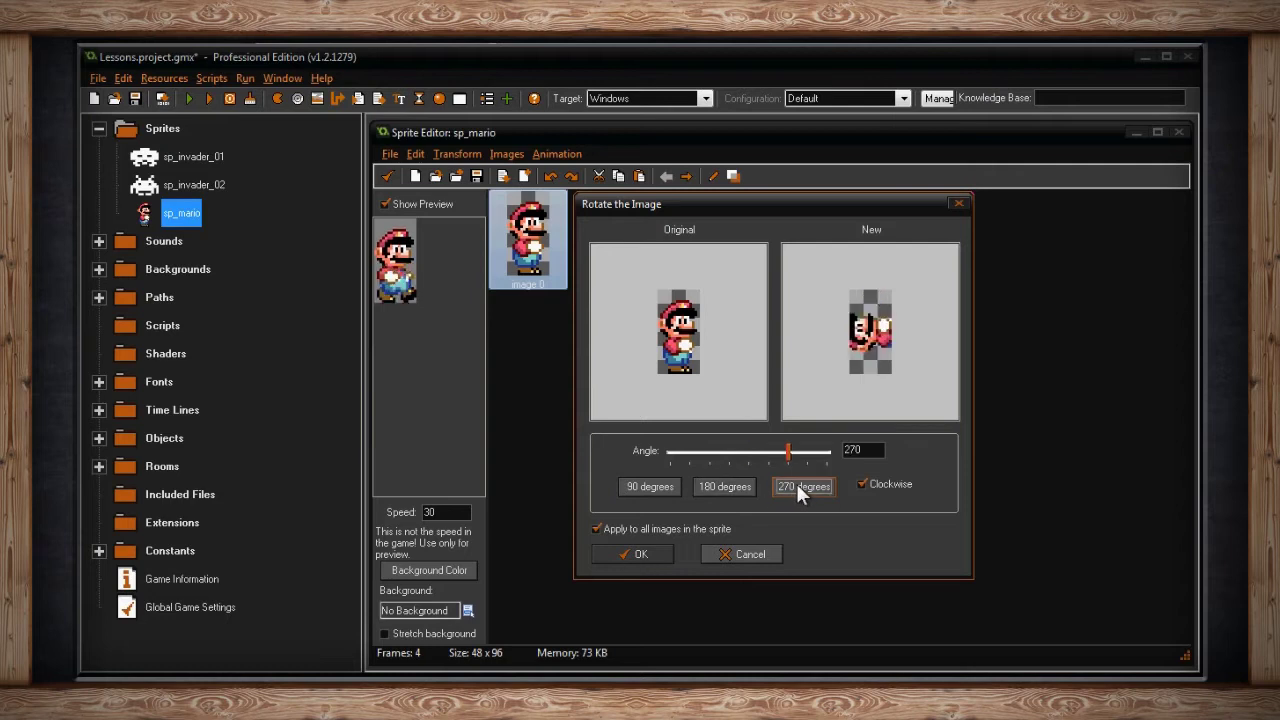
{"action": "left_click", "coordinate": [750, 553]}
Preview scaling the sprite to 400 percent, to half size and to double size
{"action": "left_click", "coordinate": [466, 155]}
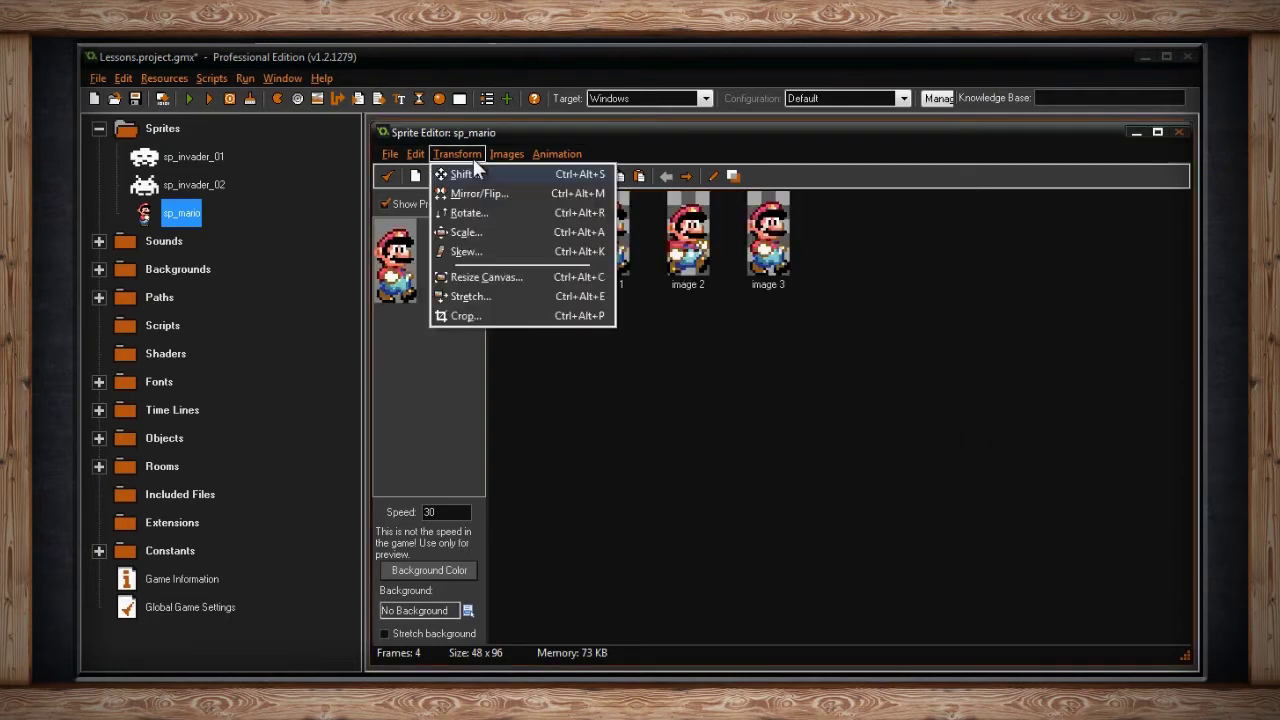
{"action": "left_click", "coordinate": [486, 232]}
{"action": "left_click_drag", "start_coordinate": [747, 453], "coordinate": [832, 450]}
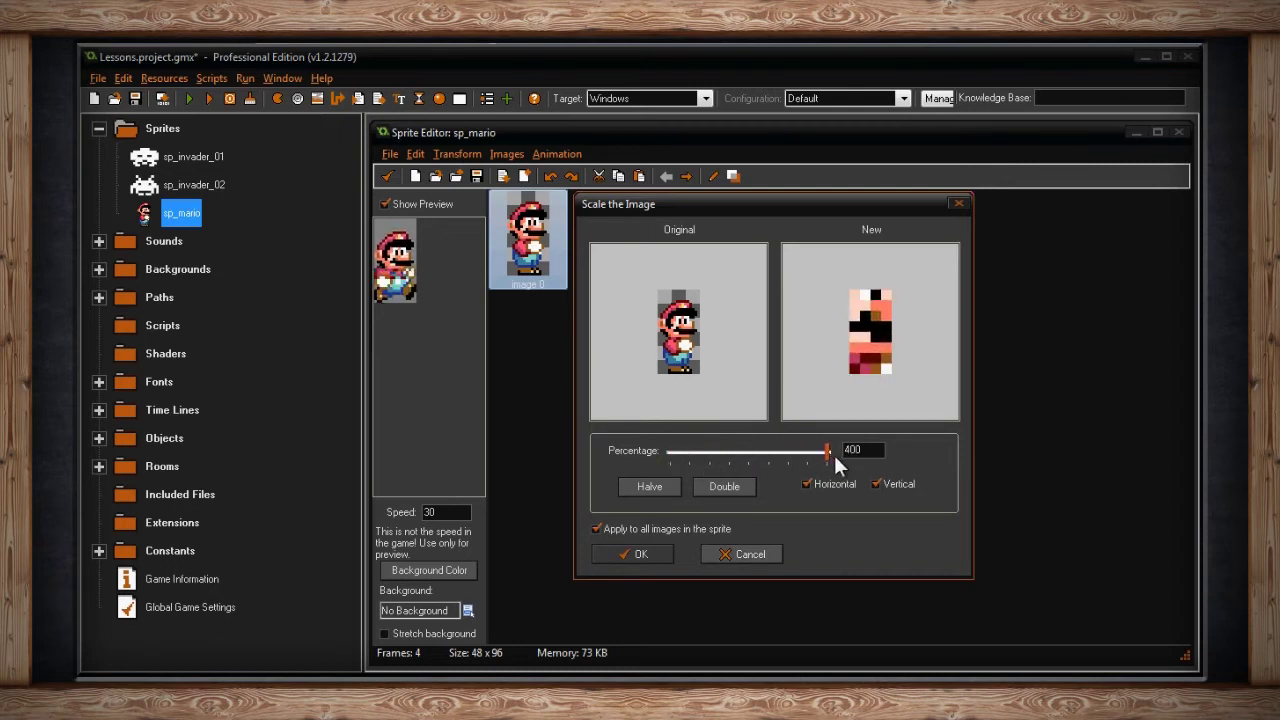
{"action": "left_click", "coordinate": [640, 483]}
{"action": "left_click", "coordinate": [722, 488]}
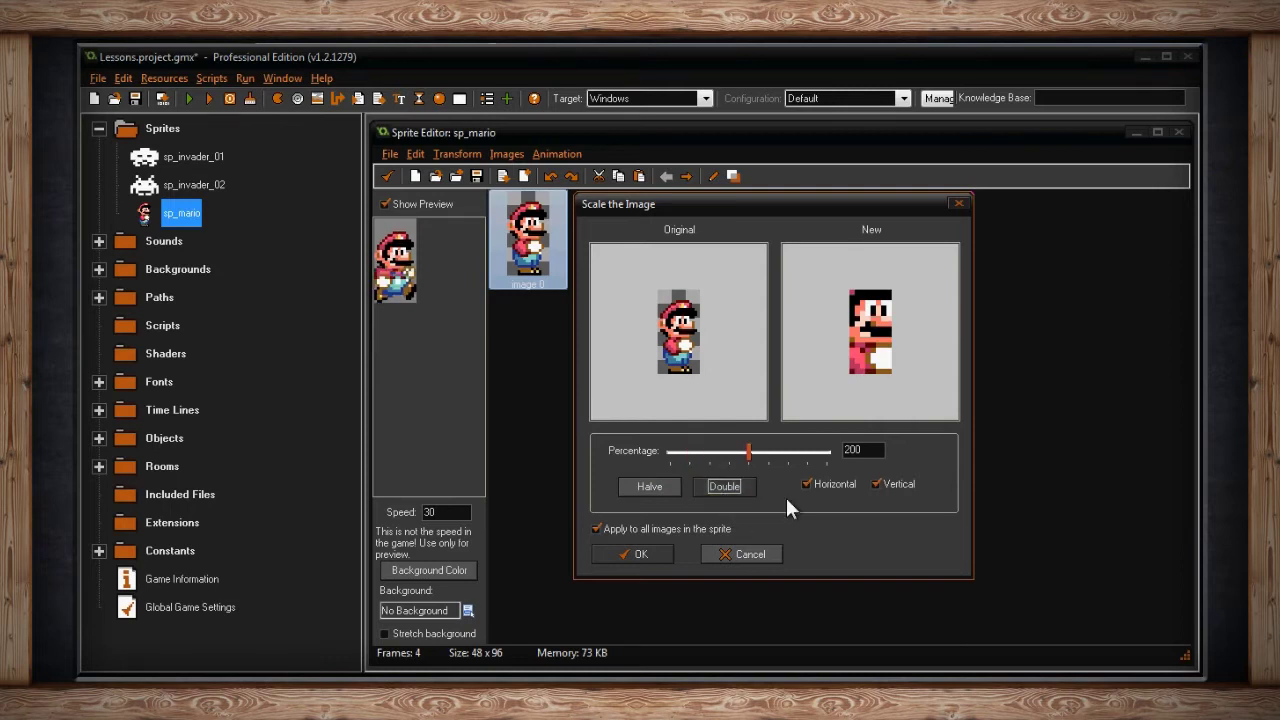
Switch horizontal and vertical scaling off and on again in turn, and cancel the scaling
{"action": "left_click", "coordinate": [807, 482]}
{"action": "left_click", "coordinate": [825, 480]}
{"action": "left_click", "coordinate": [875, 483]}
{"action": "left_click", "coordinate": [875, 483]}
{"action": "left_click", "coordinate": [750, 552]}
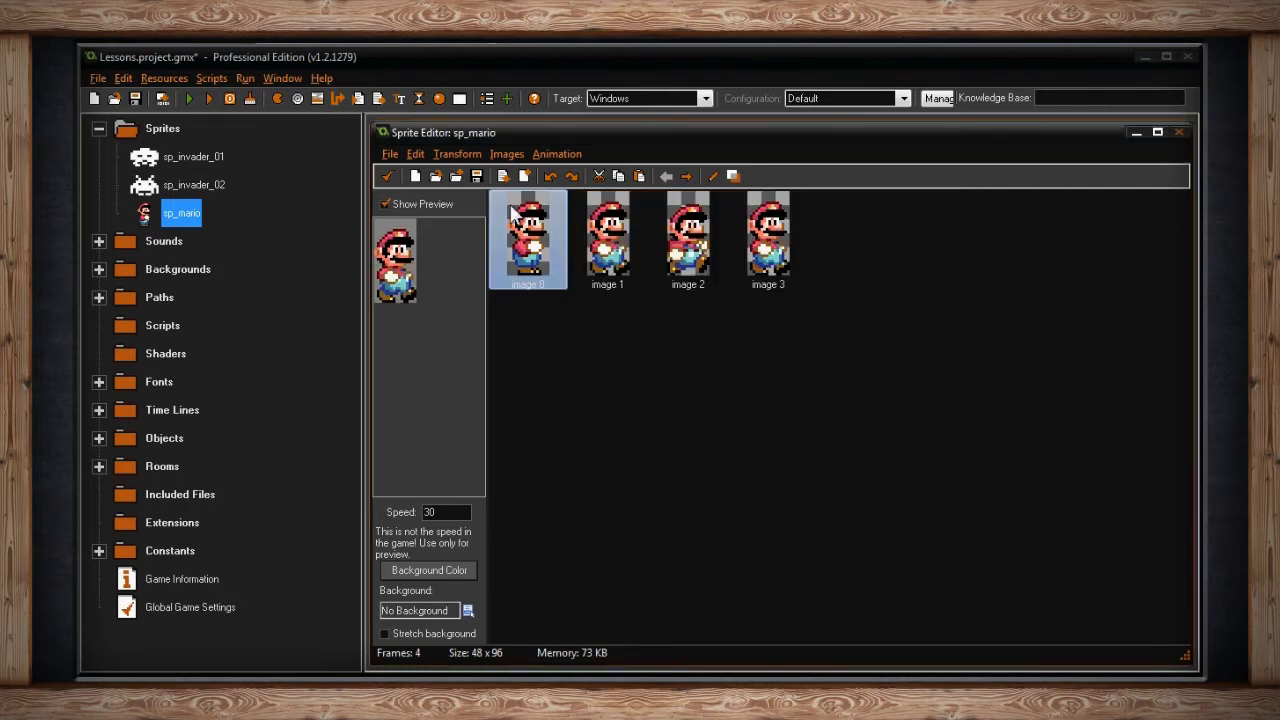
Preview skewing the sprite by 68 horizontally and 57 vertically, and cancel the skew
{"action": "left_click", "coordinate": [466, 158]}
{"action": "left_click", "coordinate": [480, 250]}
{"action": "left_click_drag", "start_coordinate": [750, 455], "coordinate": [657, 461]}
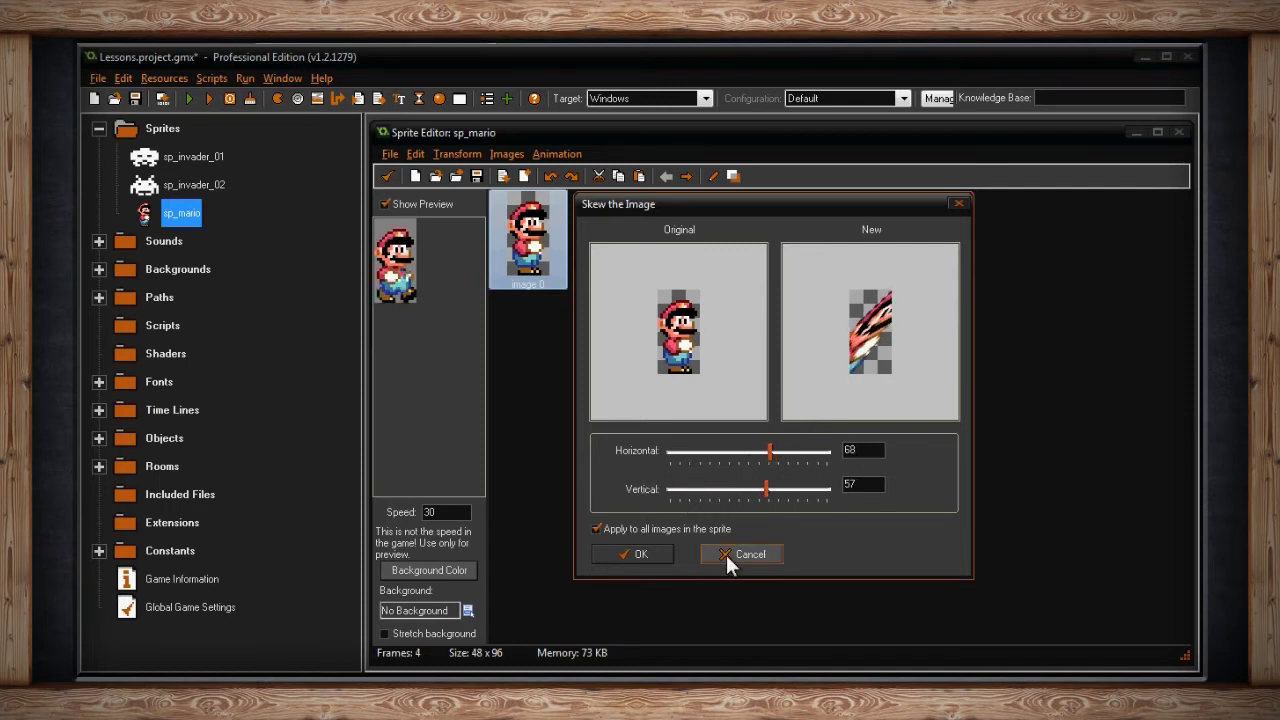
{"action": "left_click", "coordinate": [704, 531]}
{"action": "left_click", "coordinate": [735, 554]}
Resize the sprite's canvas to 200% with the aspect ratio kept and Maintain origin enabled, and undo the resize
{"action": "left_click", "coordinate": [470, 155]}
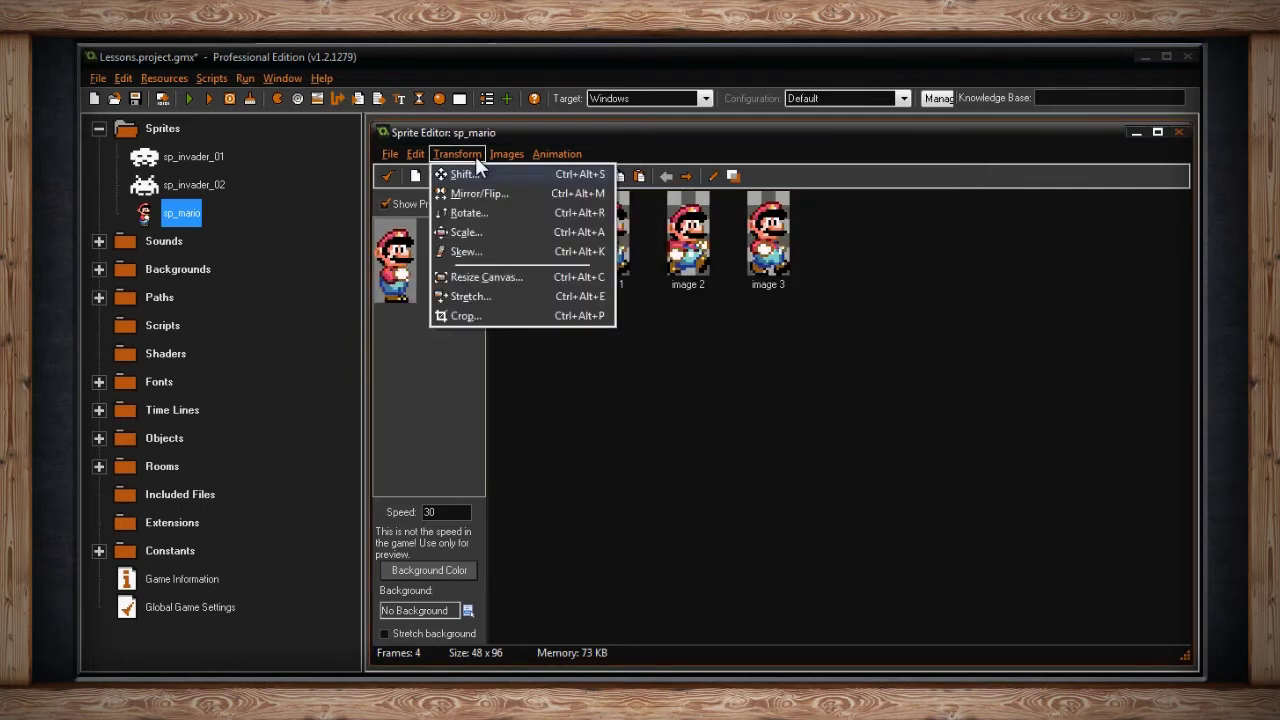
{"action": "left_click", "coordinate": [509, 276]}
{"action": "left_click_drag", "start_coordinate": [590, 246], "coordinate": [714, 235]}
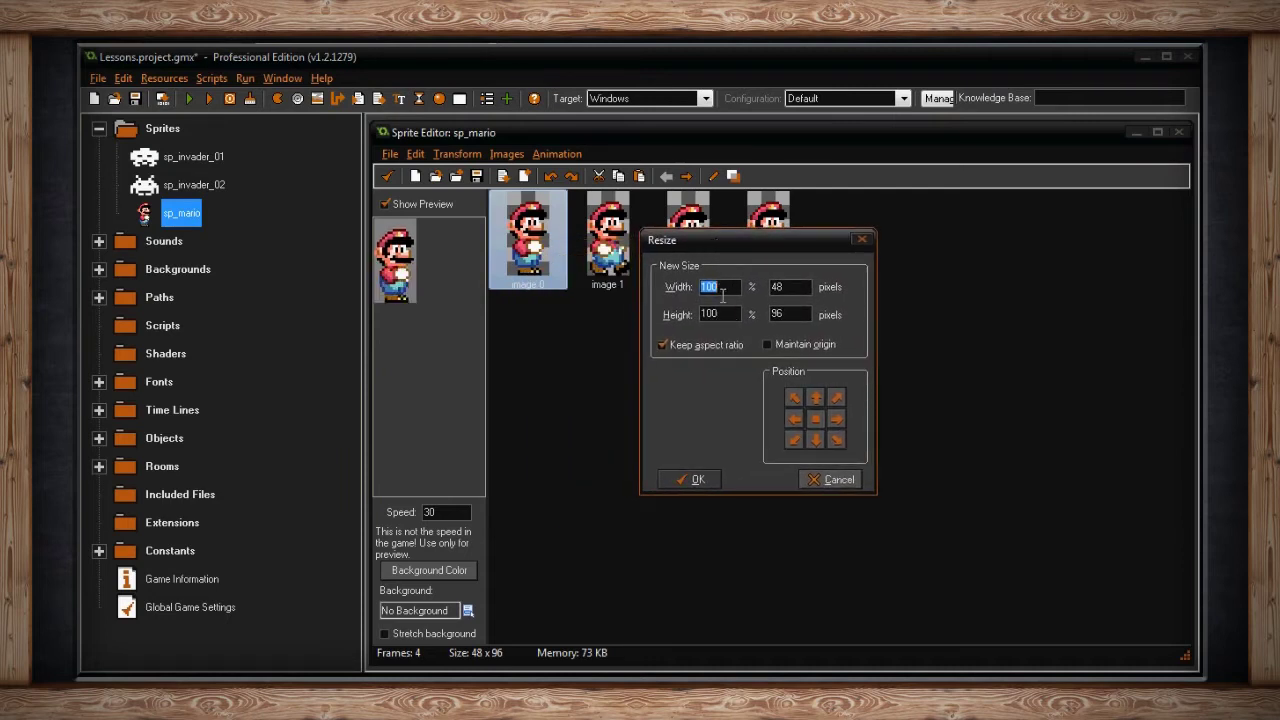
{"action": "left_click", "coordinate": [787, 287]}
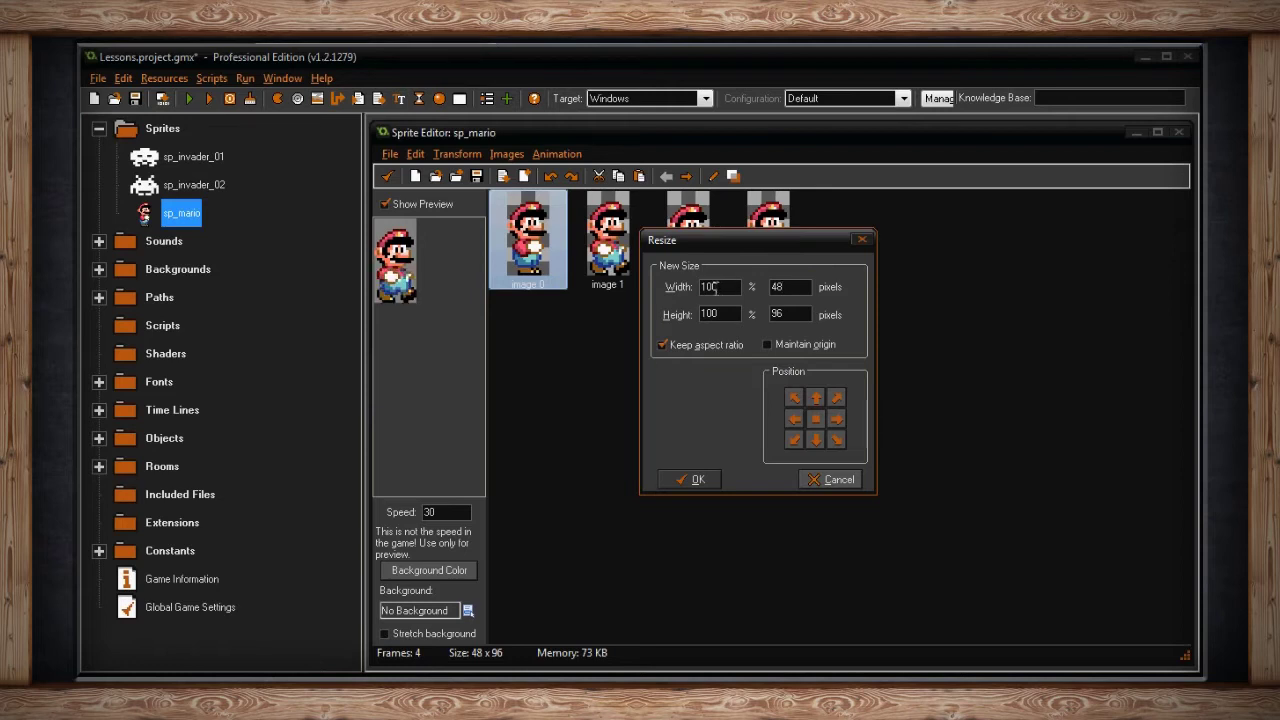
{"action": "double_click", "coordinate": [728, 287]}
{"action": "type", "text": "20"}
{"action": "left_click", "coordinate": [767, 344]}
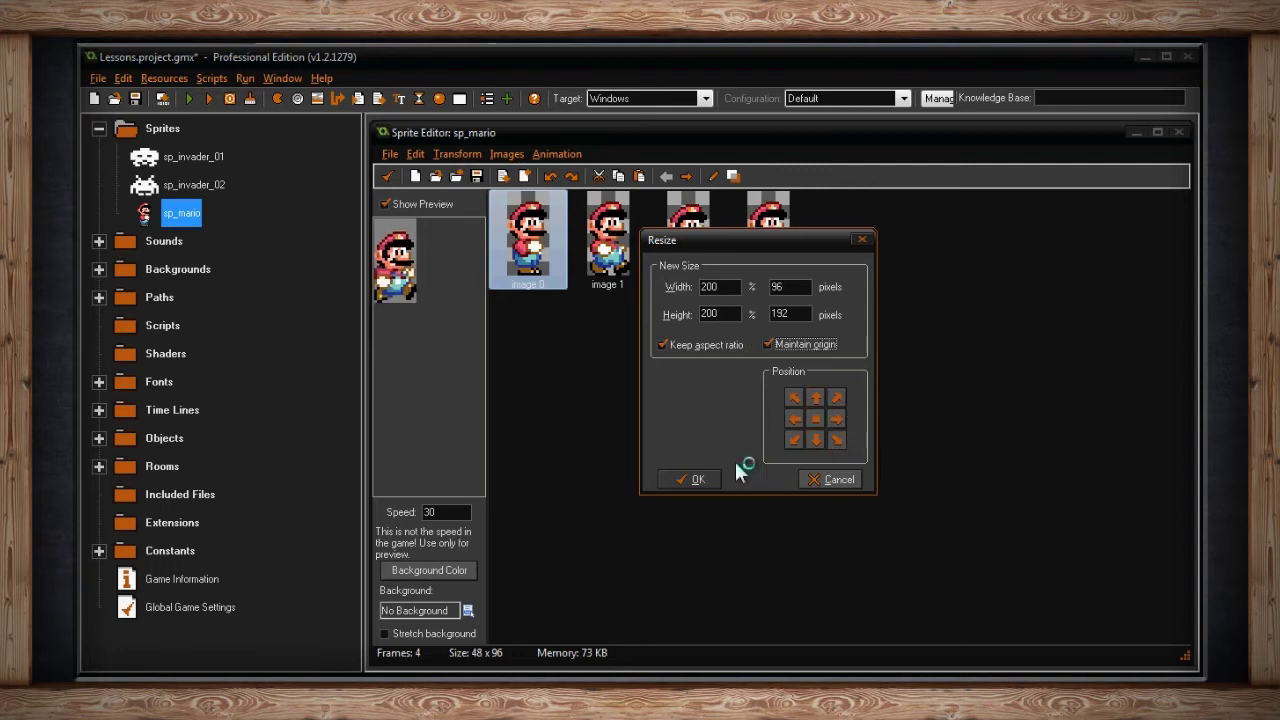
{"action": "left_click", "coordinate": [700, 479]}
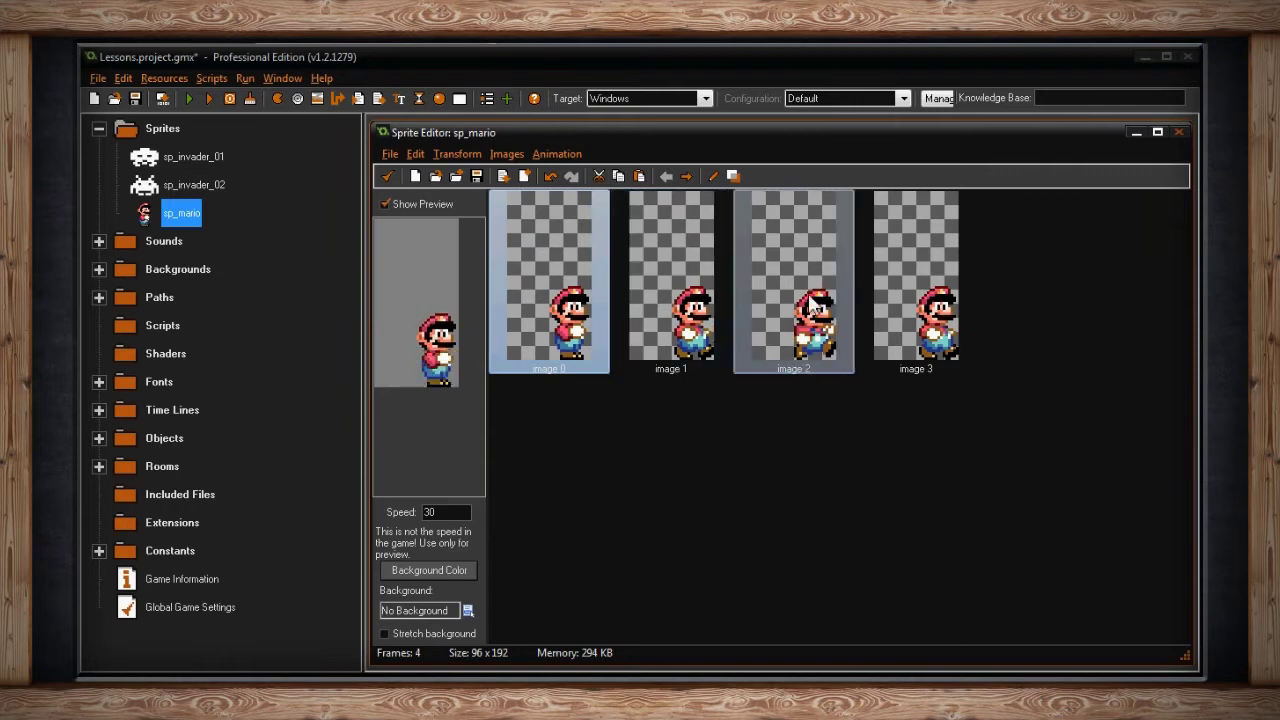
{"action": "key", "text": "ctrl+z"}
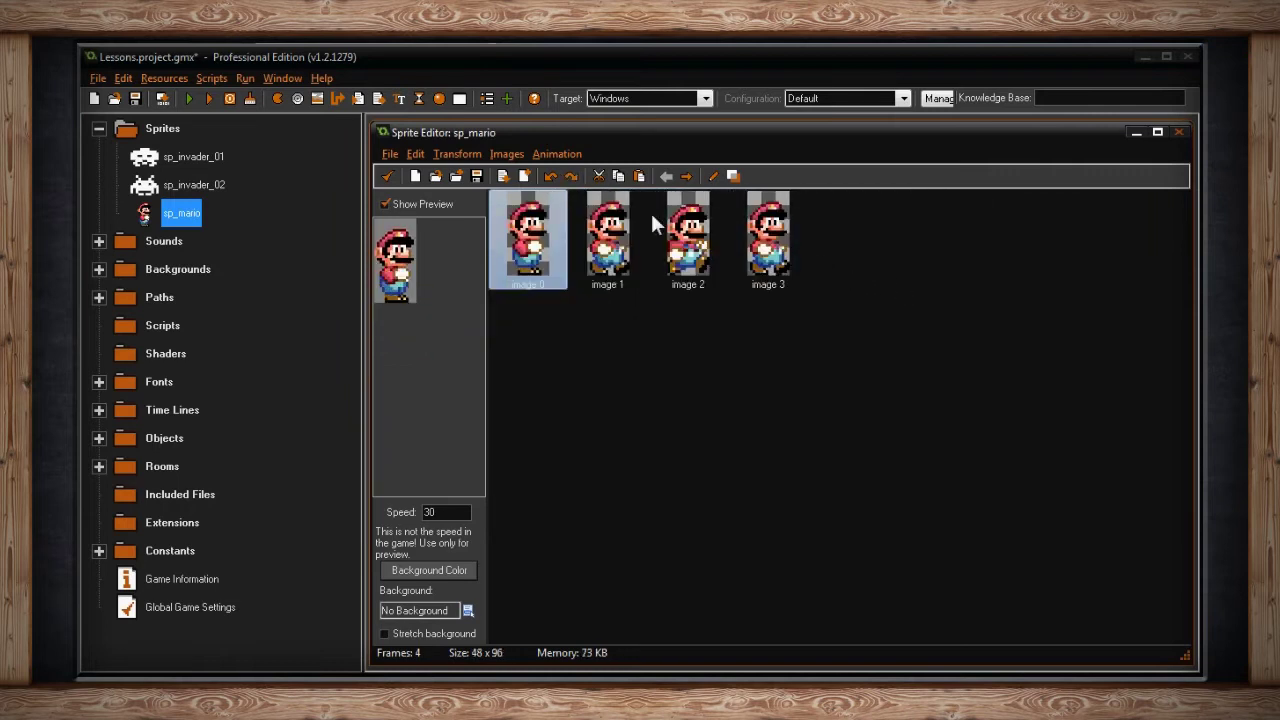
Open the Stretch settings for the sprite's images and select the height percentage for editing
{"action": "left_click", "coordinate": [479, 155]}
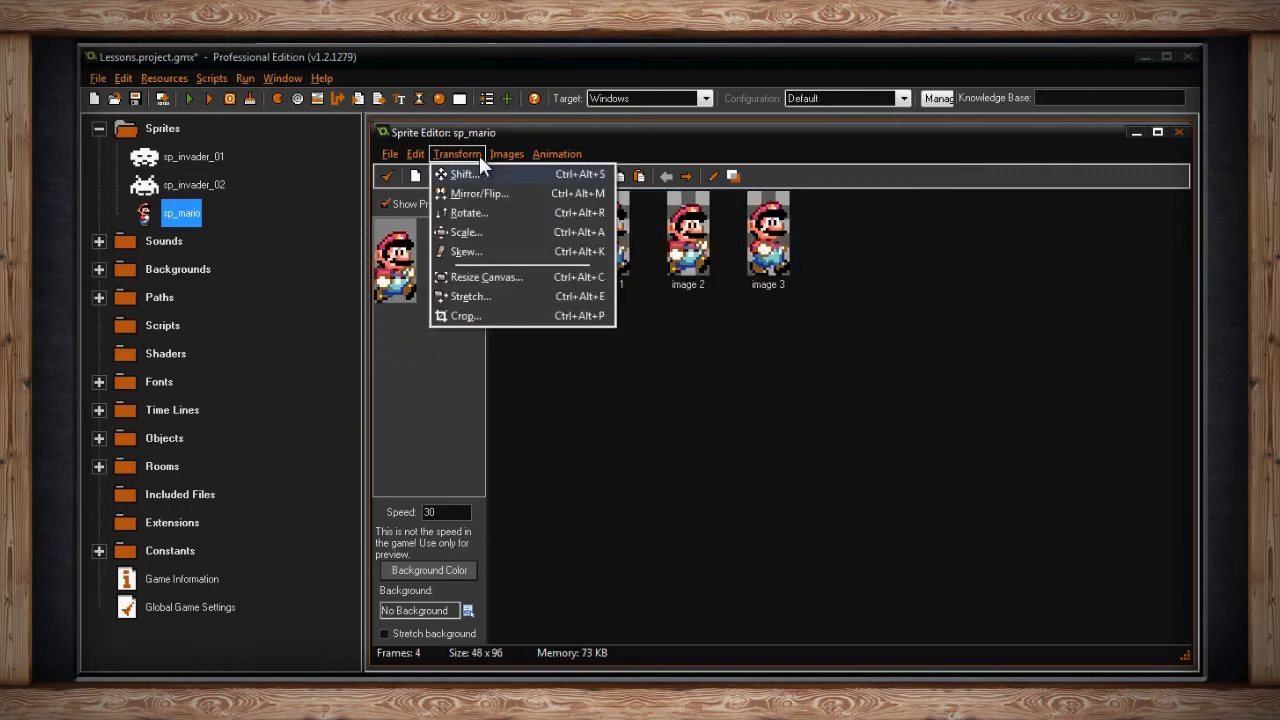
{"action": "left_click", "coordinate": [486, 294]}
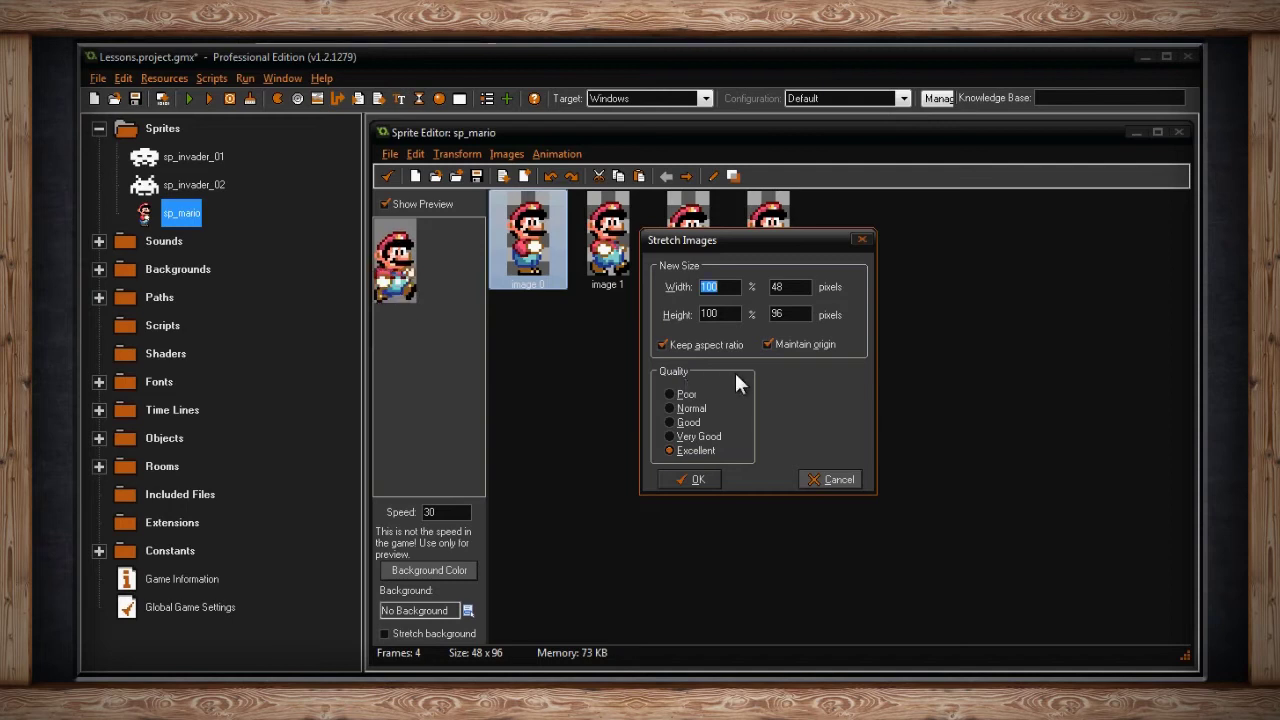
{"action": "left_click_drag", "start_coordinate": [729, 314], "coordinate": [698, 314]}
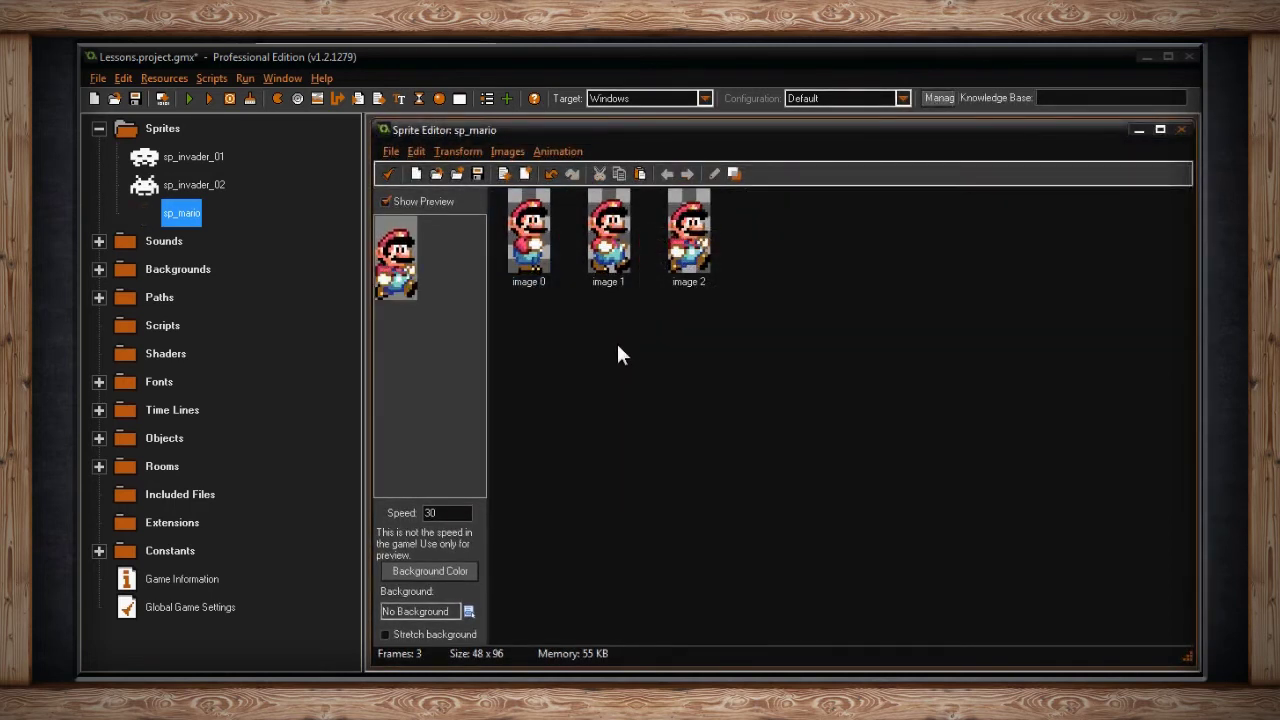
Crop the sprite's images with a border size of 5, and undo the crop
{"action": "left_click", "coordinate": [472, 152]}
{"action": "left_click", "coordinate": [483, 313]}
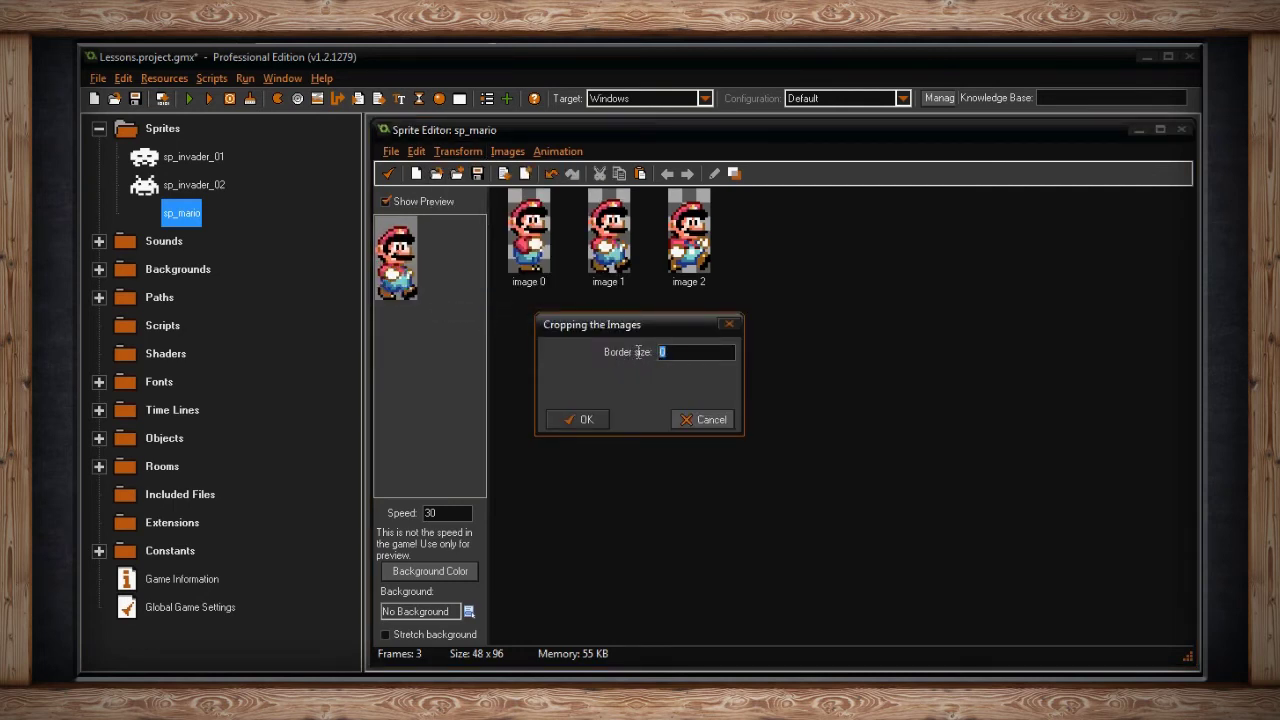
{"action": "type", "text": "5"}
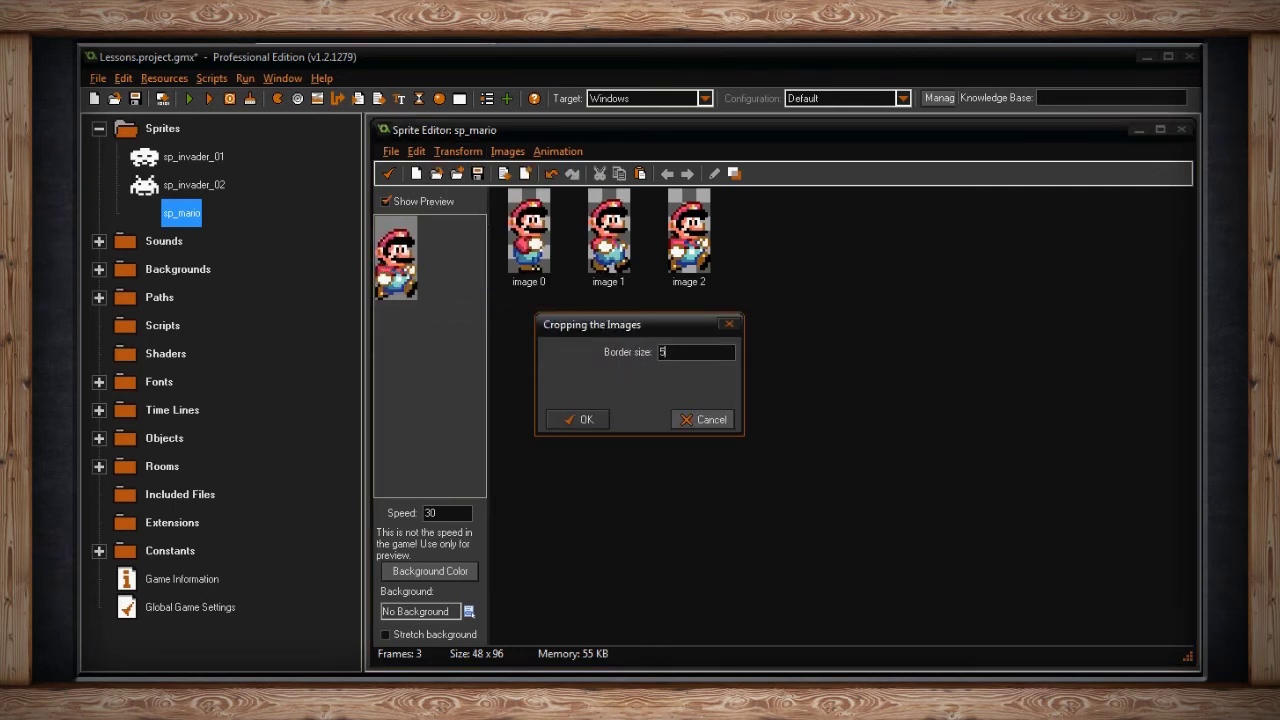
{"action": "left_click", "coordinate": [599, 417]}
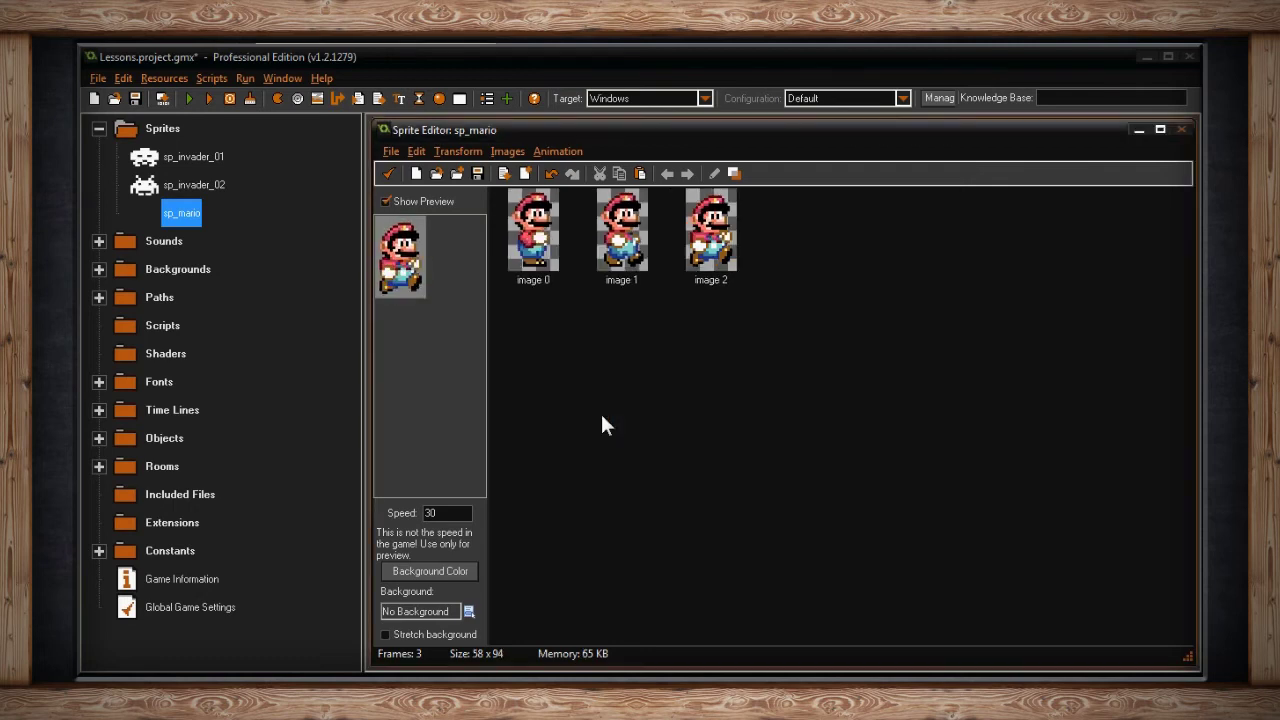
{"action": "key", "text": "ctrl+z"}
Crop the images more tightly so the edges of the character are cut into, and undo that crop
{"action": "left_click", "coordinate": [458, 151]}
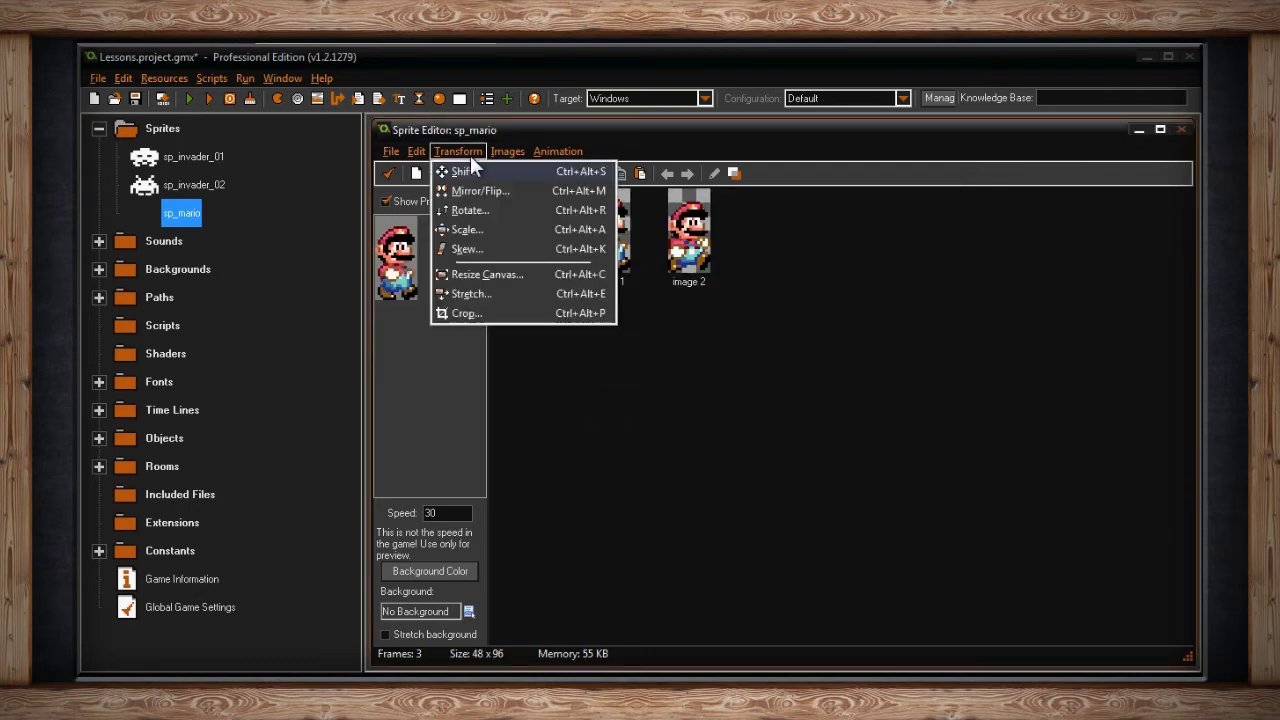
{"action": "left_click", "coordinate": [466, 313]}
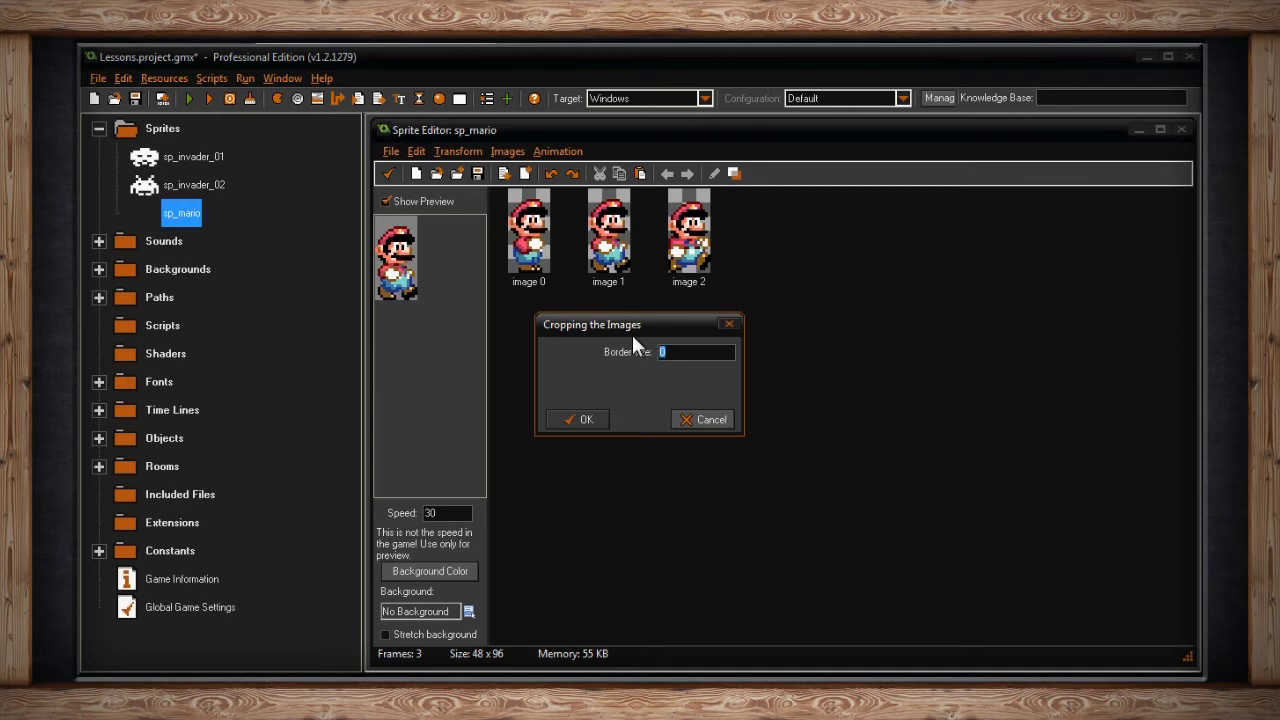
{"action": "key", "text": "Return"}
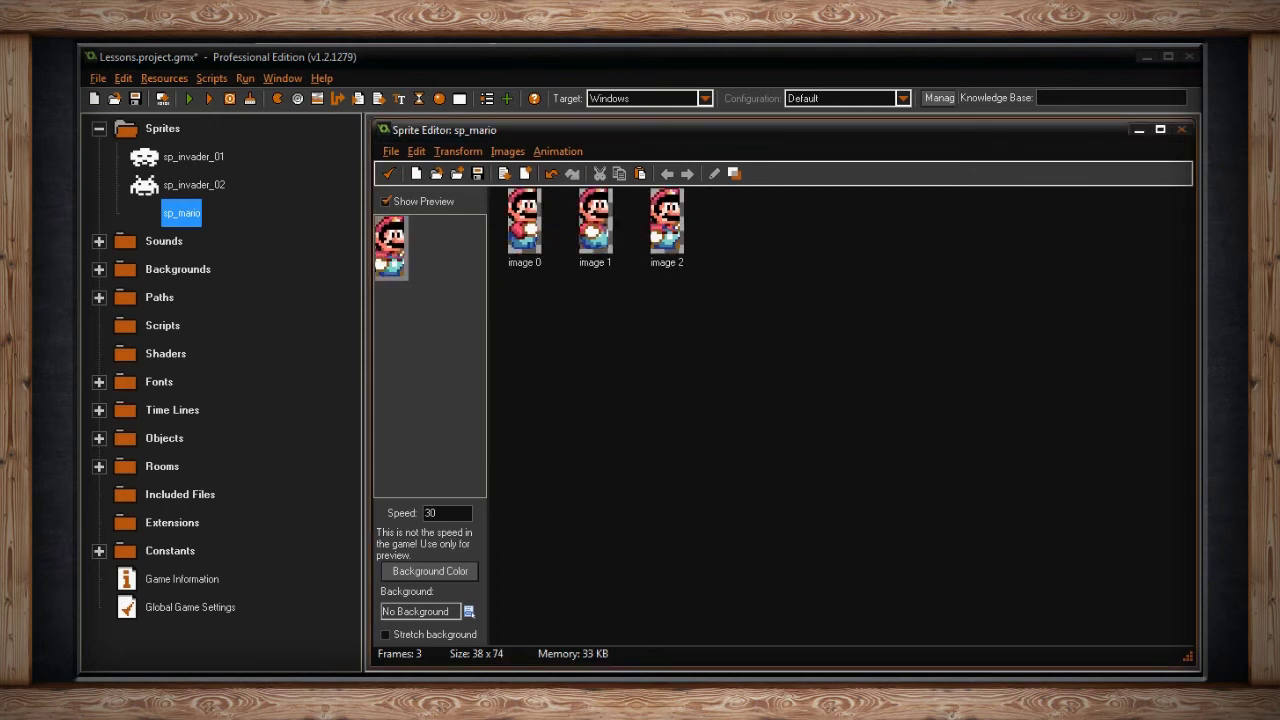
{"action": "key", "text": "ctrl+z"}
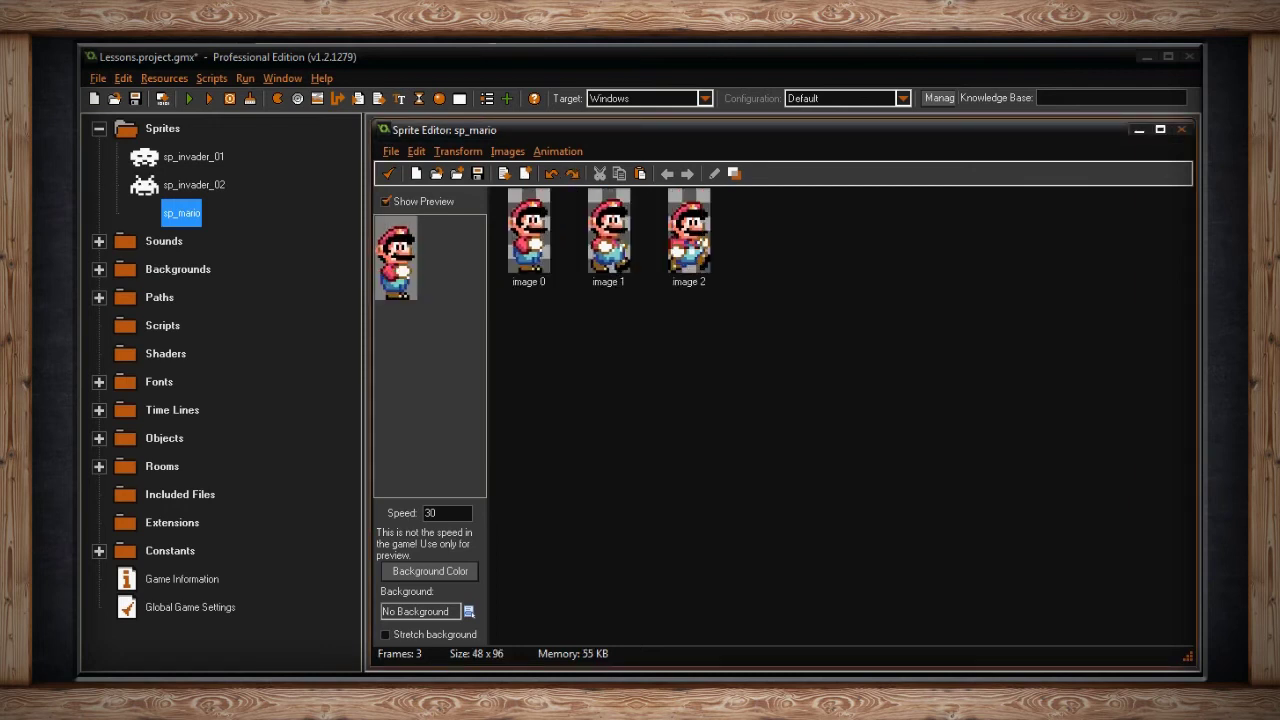
Cycle the sprite's images left by one frame and cycle them back right
{"action": "left_click", "coordinate": [504, 151]}
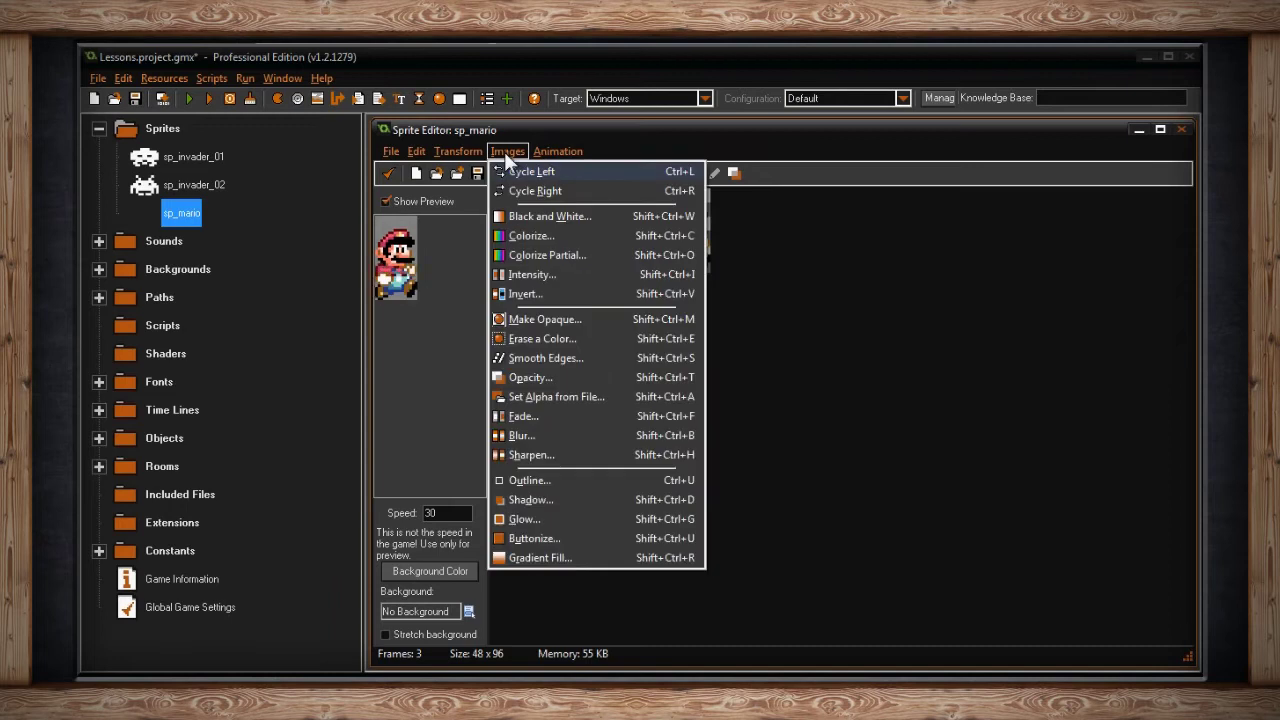
{"action": "left_click", "coordinate": [553, 171]}
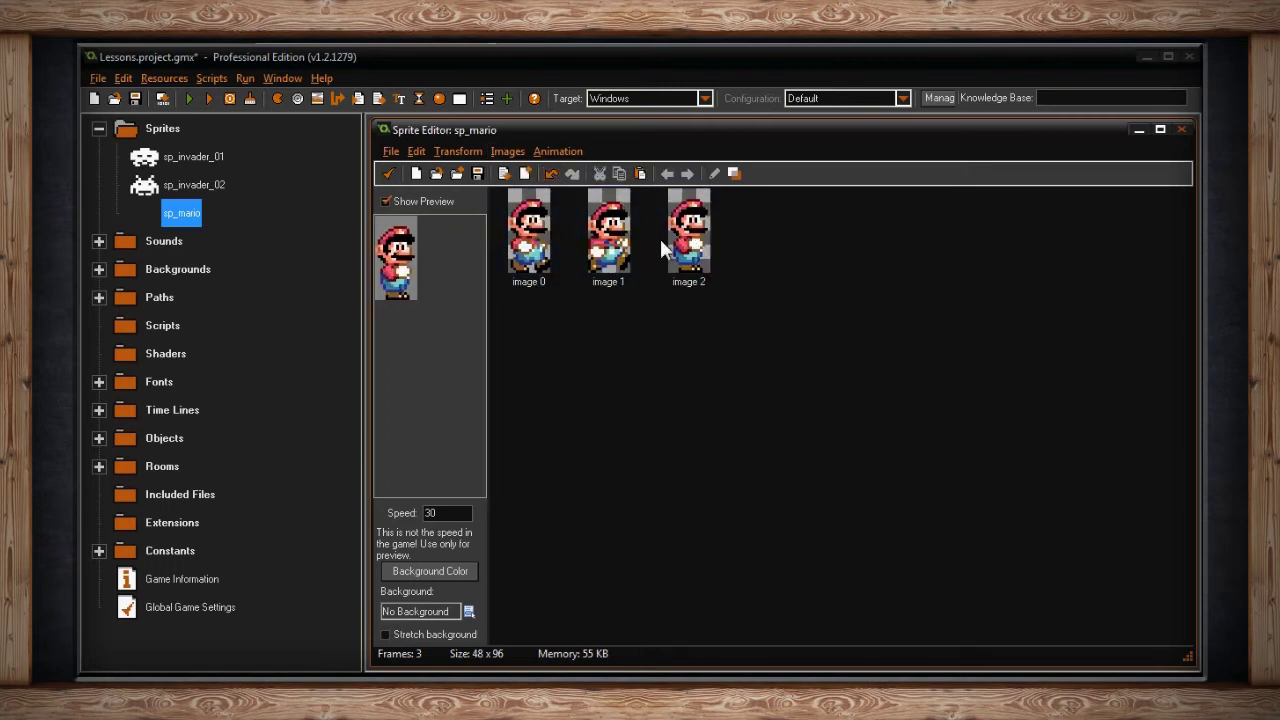
{"action": "left_click", "coordinate": [515, 150]}
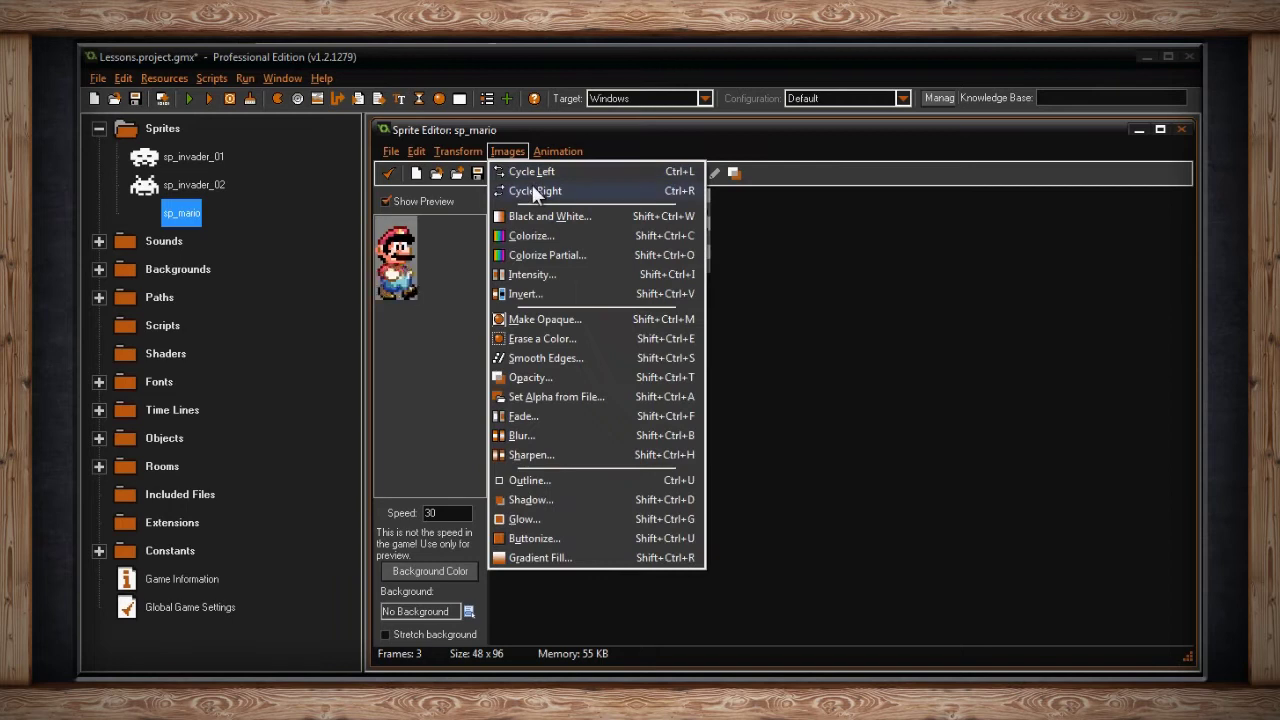
{"action": "left_click", "coordinate": [529, 184]}
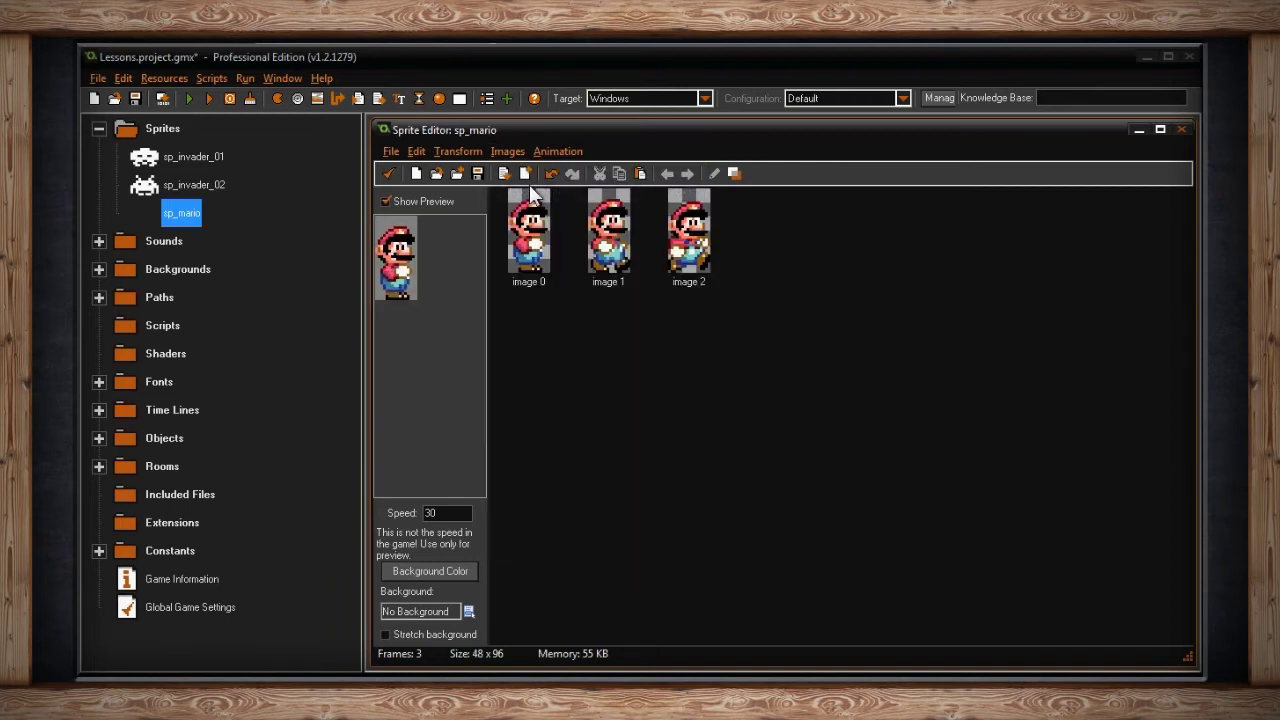
Preview turning all images in the sprite black and white, and cancel the conversion
{"action": "left_click", "coordinate": [512, 150]}
{"action": "left_click", "coordinate": [538, 212]}
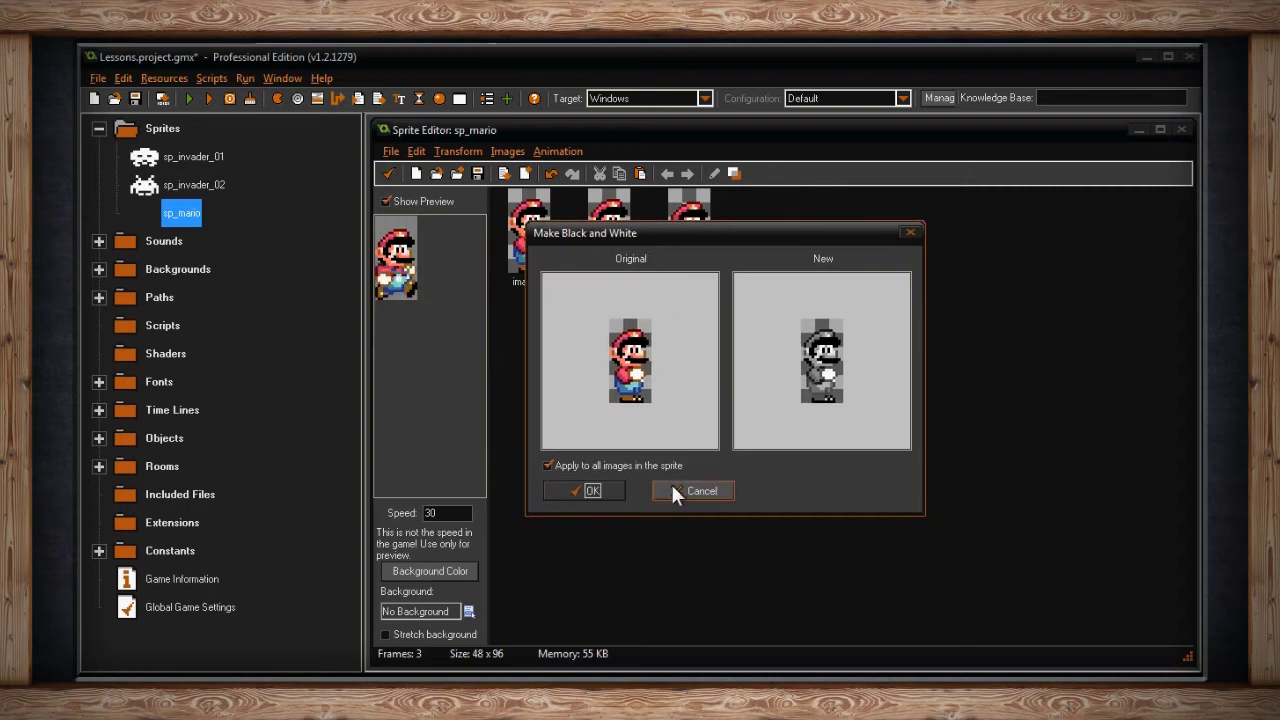
{"action": "left_click", "coordinate": [677, 492]}
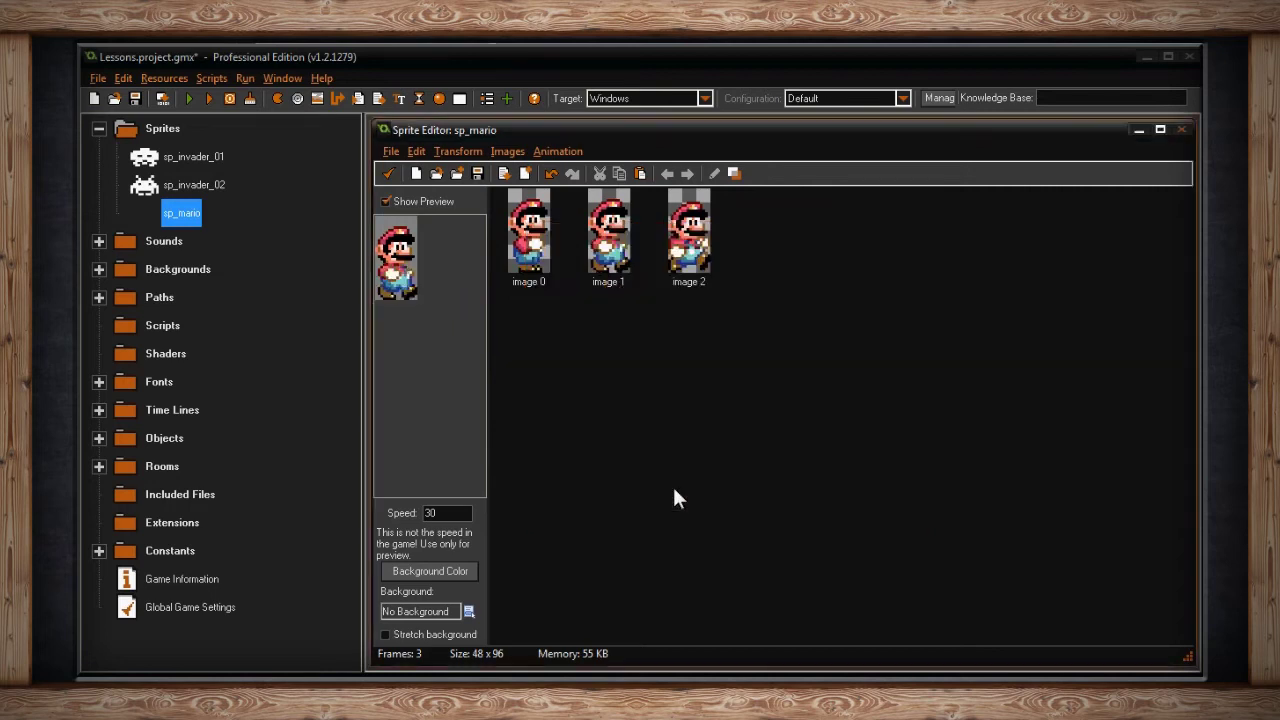
Preview colorizing all images with a yellow hue, switching Shift the hue on and off again
{"action": "left_click", "coordinate": [507, 150]}
{"action": "left_click", "coordinate": [541, 234]}
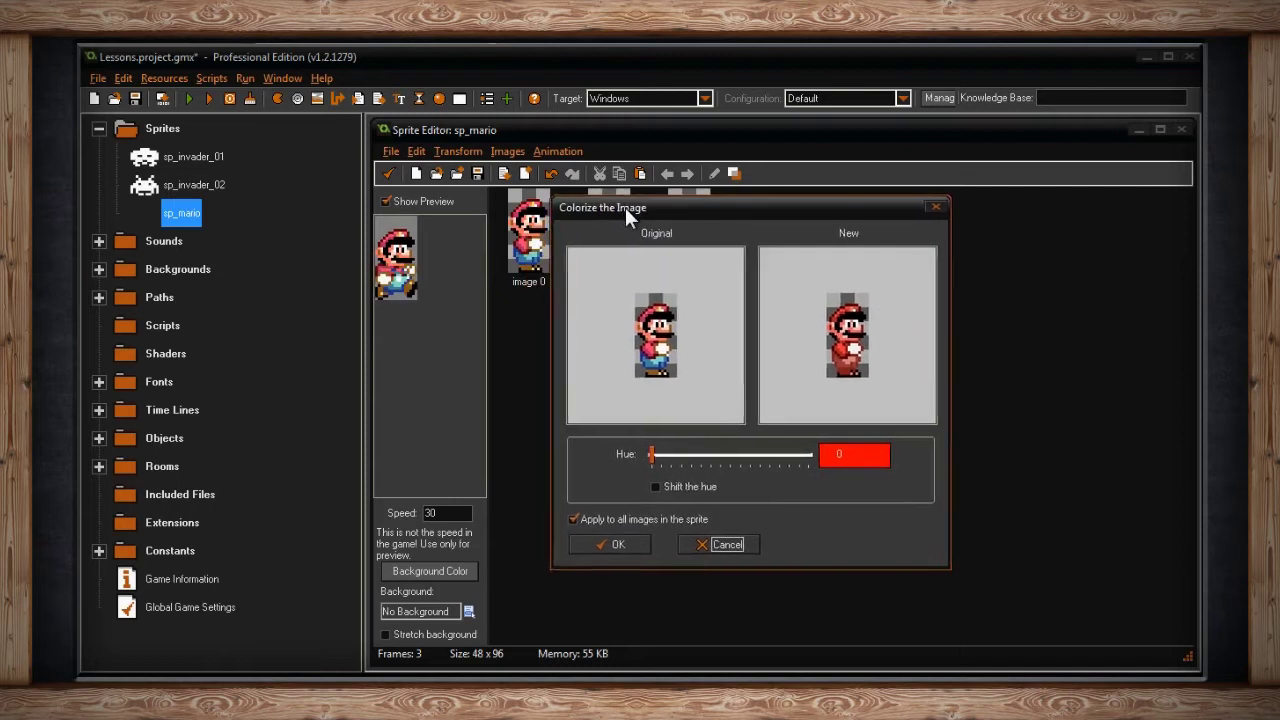
{"action": "left_click_drag", "start_coordinate": [652, 455], "coordinate": [675, 476]}
{"action": "left_click", "coordinate": [657, 488]}
{"action": "left_click", "coordinate": [658, 488]}
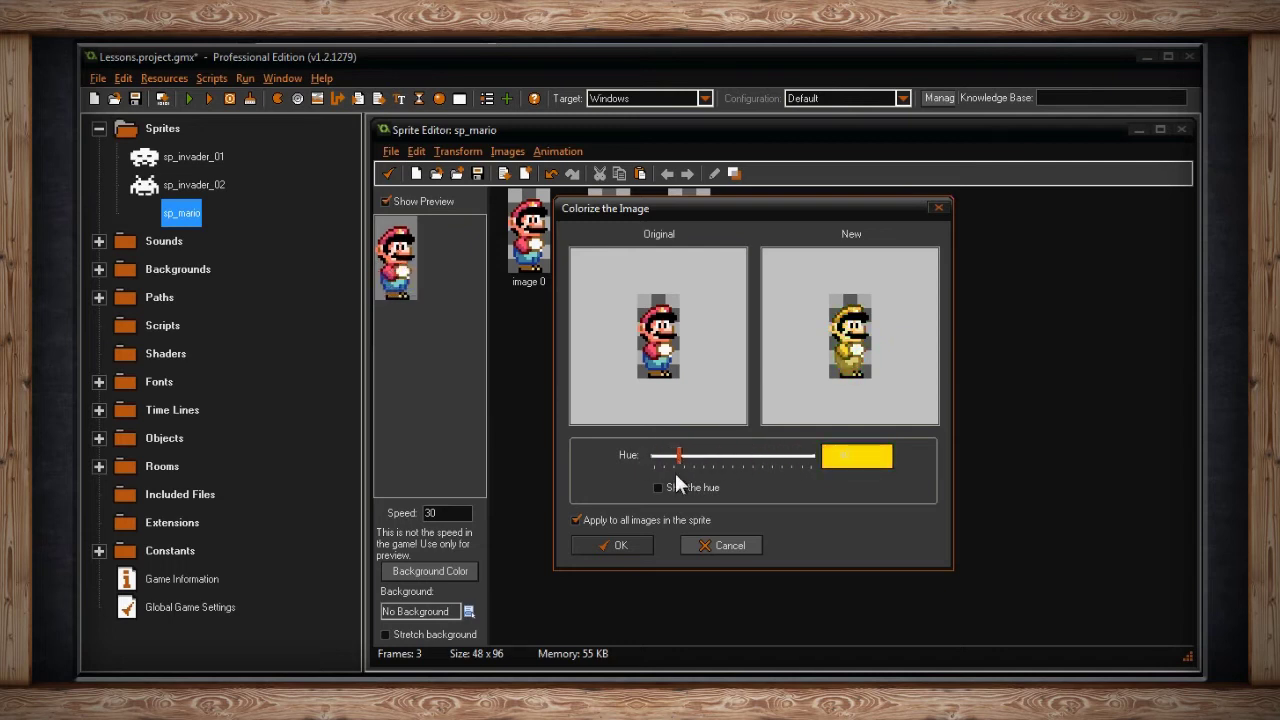
Preview colorizing the images with Shift the hue enabled and a hue of 219, and cancel
{"action": "left_click", "coordinate": [658, 487]}
{"action": "left_click_drag", "start_coordinate": [678, 454], "coordinate": [790, 472]}
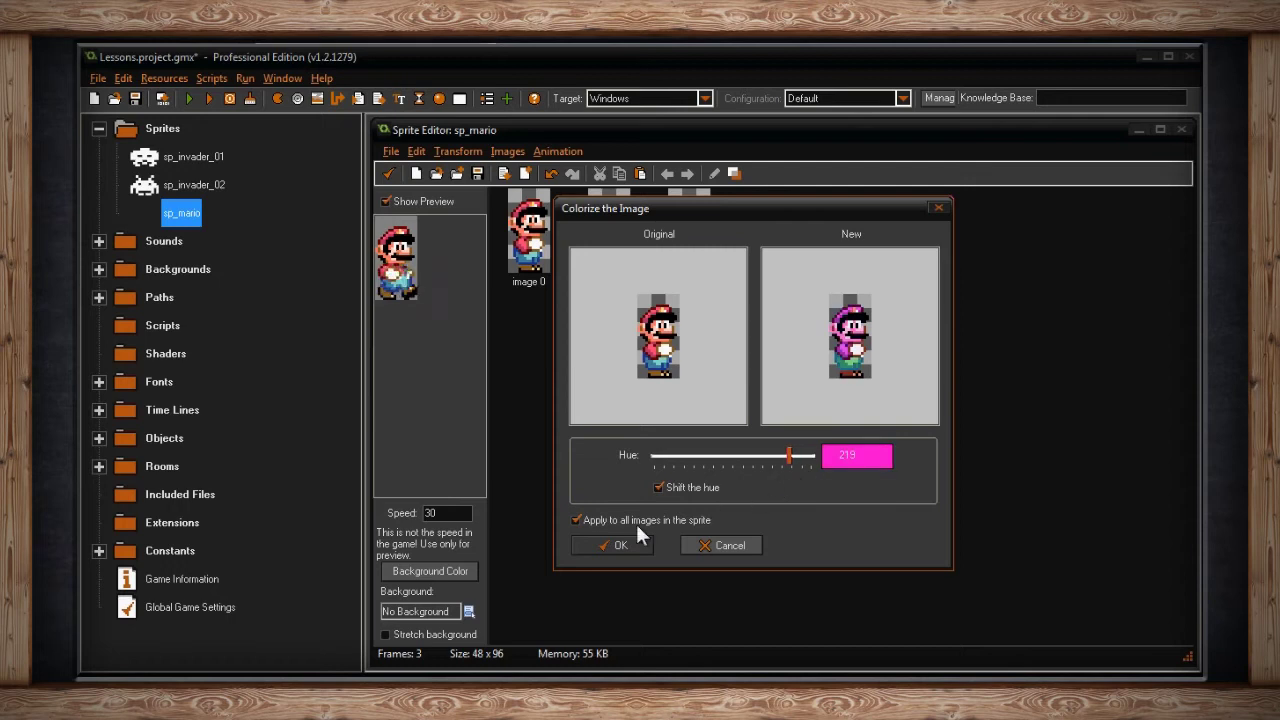
{"action": "left_click", "coordinate": [726, 548]}
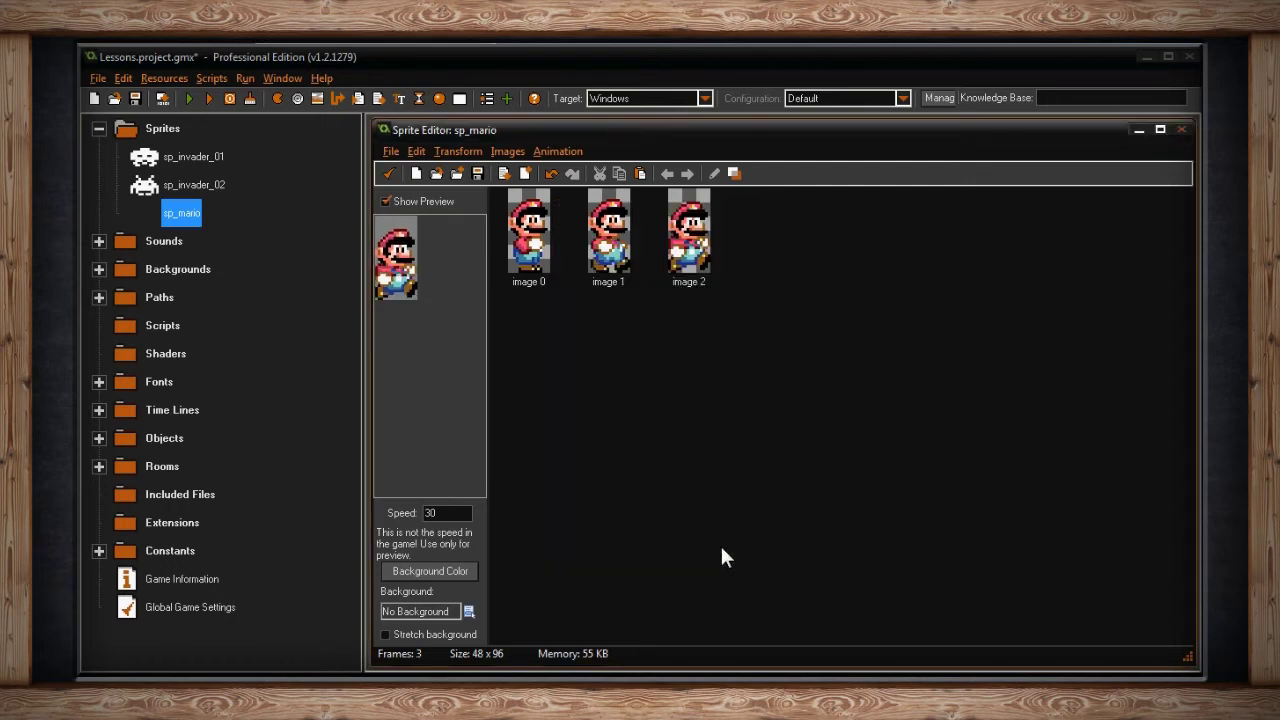
Preview a partial colorize with new hue 130, replacing old hue 2 and, in a second trial, old hue 176 with tolerance 86
{"action": "left_click", "coordinate": [497, 151]}
{"action": "left_click", "coordinate": [548, 253]}
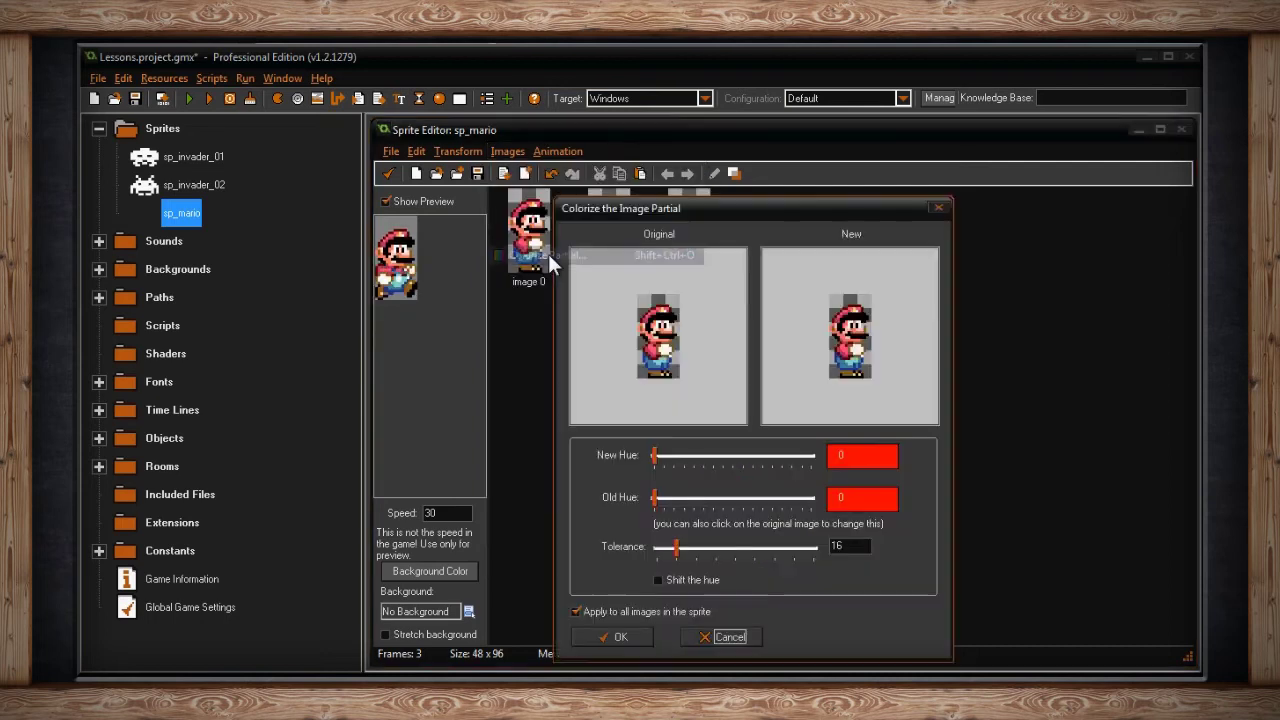
{"action": "left_click_drag", "start_coordinate": [706, 204], "coordinate": [709, 189]}
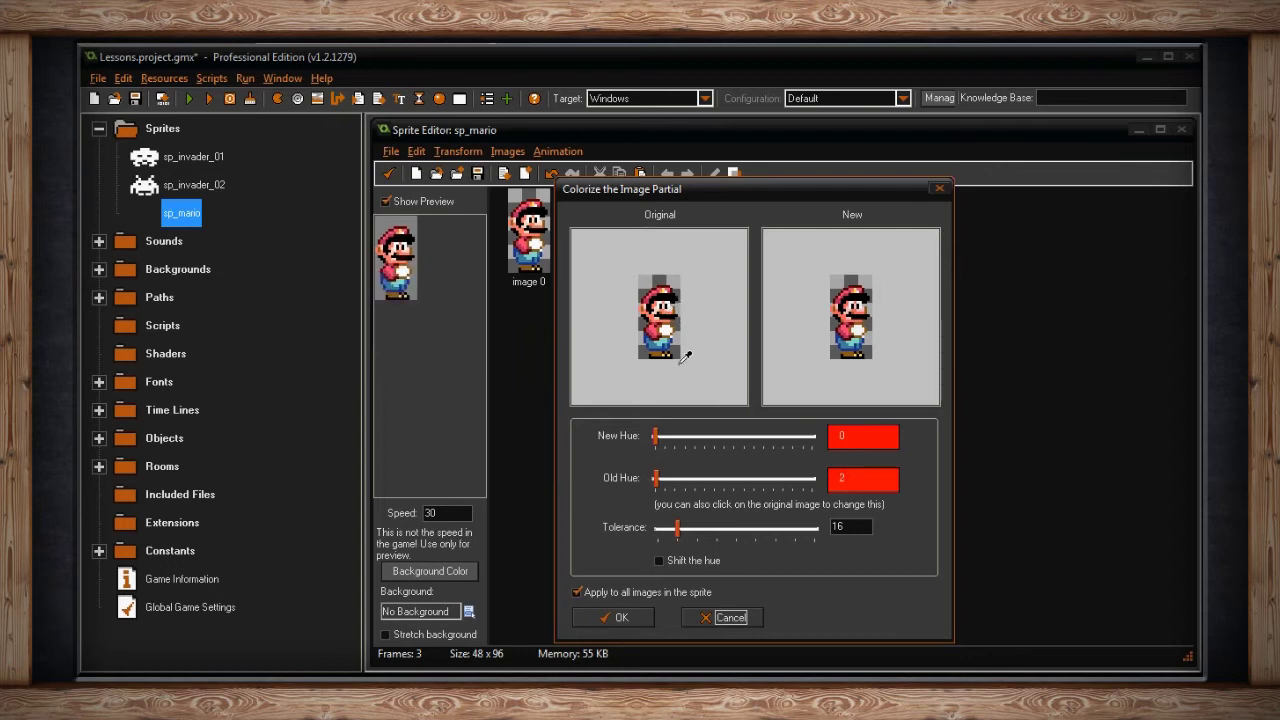
{"action": "left_click_drag", "start_coordinate": [655, 440], "coordinate": [735, 440]}
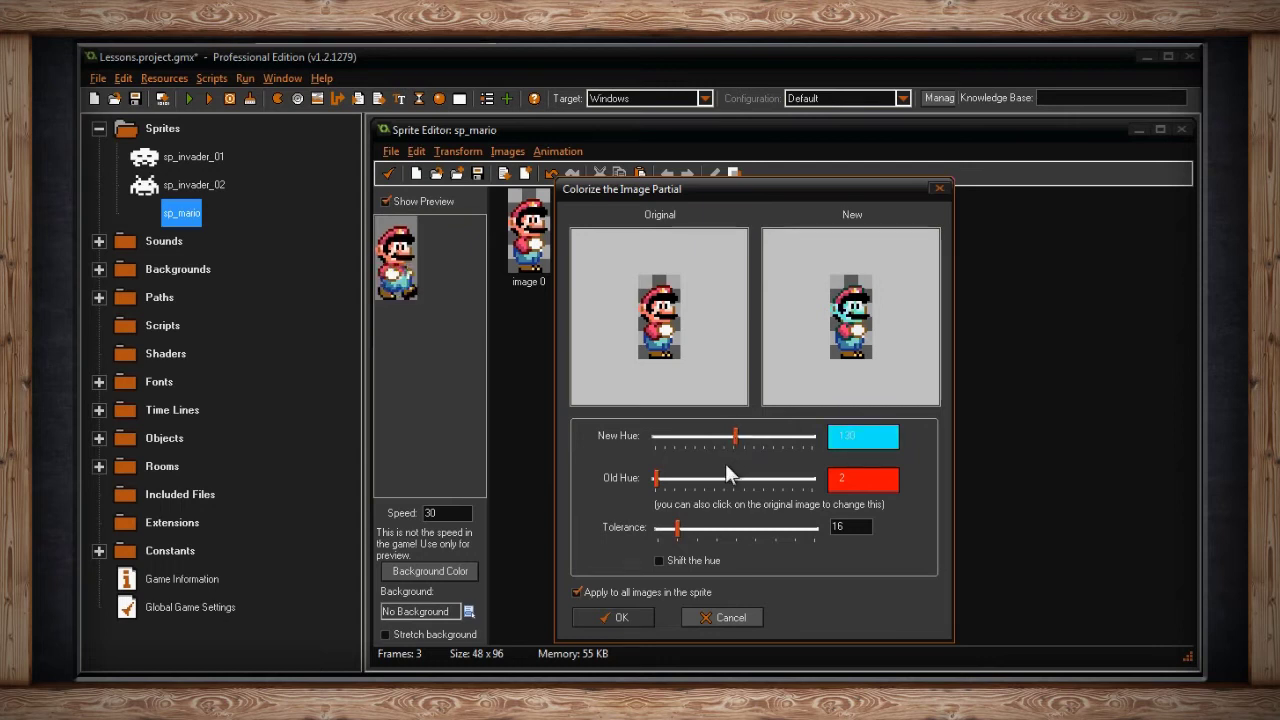
{"action": "left_click_drag", "start_coordinate": [655, 478], "coordinate": [763, 480]}
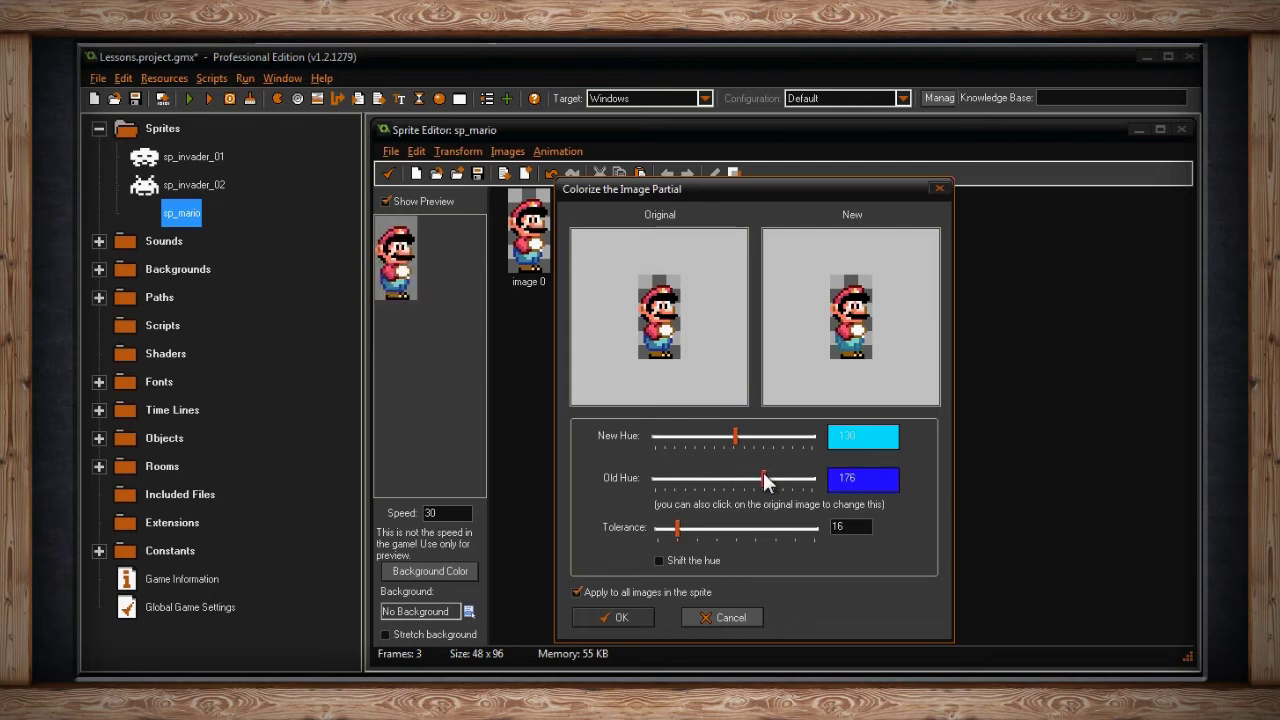
{"action": "left_click_drag", "start_coordinate": [678, 532], "coordinate": [726, 538]}
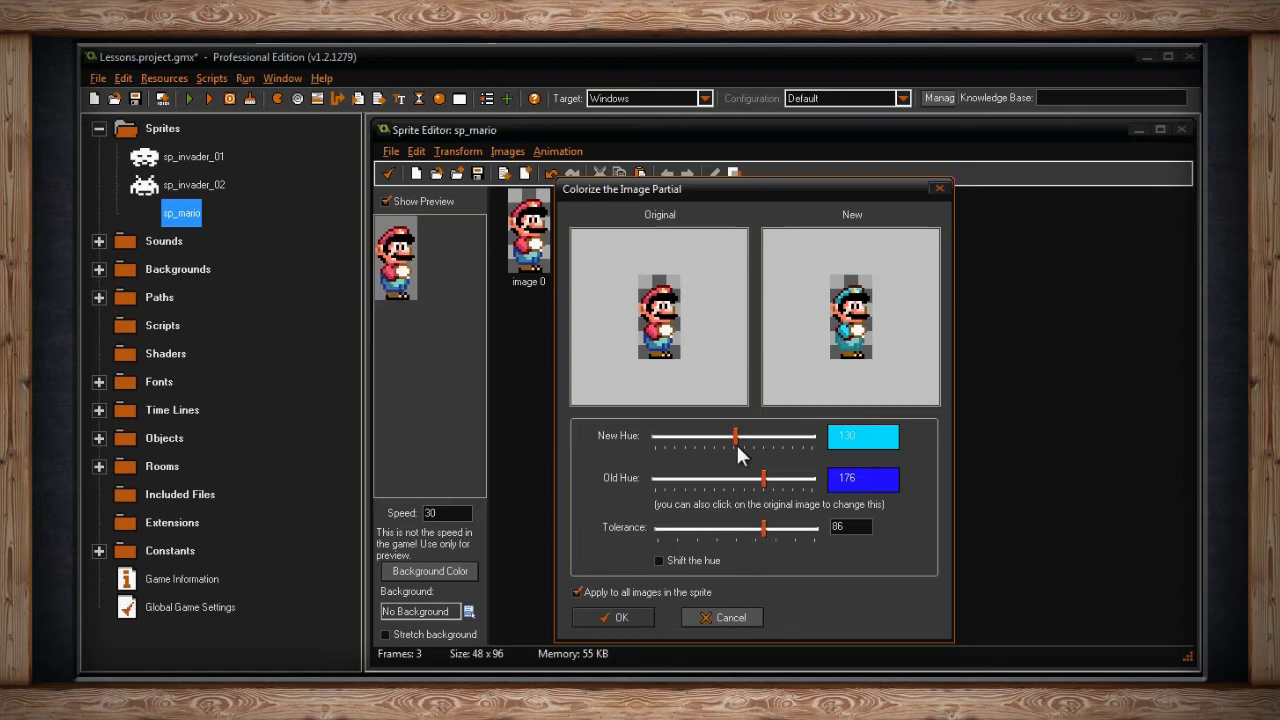
Preview the partial colorize with new hue 87 and the tolerance reduced to 65, and cancel it
{"action": "mouse_move", "coordinate": [736, 443]}
{"action": "left_mouse_down"}
{"action": "mouse_move", "coordinate": [783, 446]}
{"action": "mouse_move", "coordinate": [690, 443]}
{"action": "mouse_move", "coordinate": [720, 443]}
{"action": "left_mouse_up"}
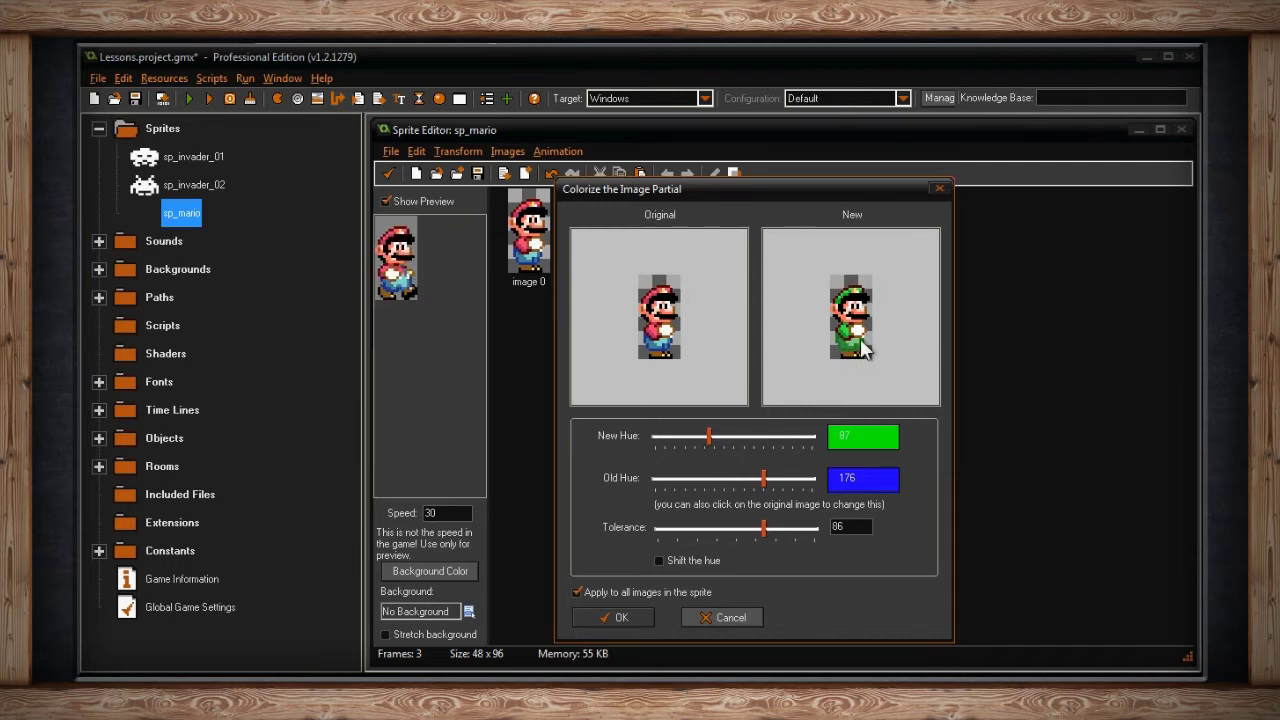
{"action": "left_click_drag", "start_coordinate": [658, 527], "coordinate": [815, 524]}
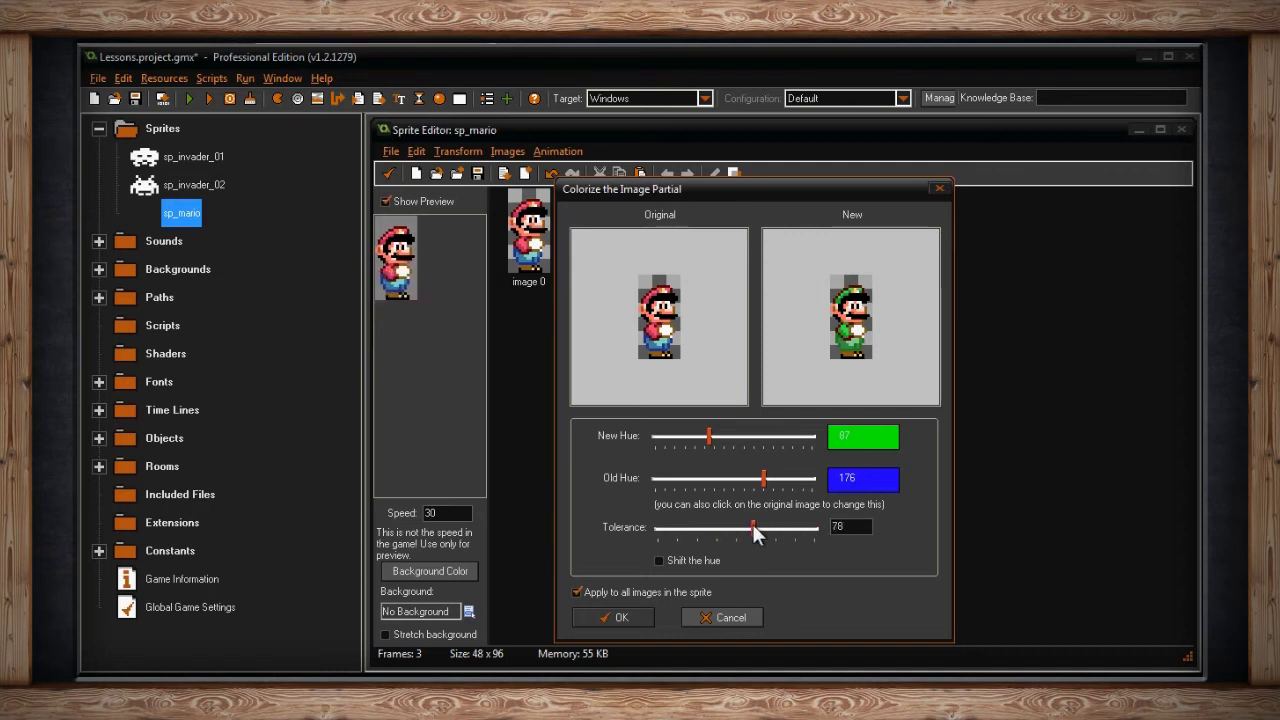
{"action": "left_click", "coordinate": [657, 561]}
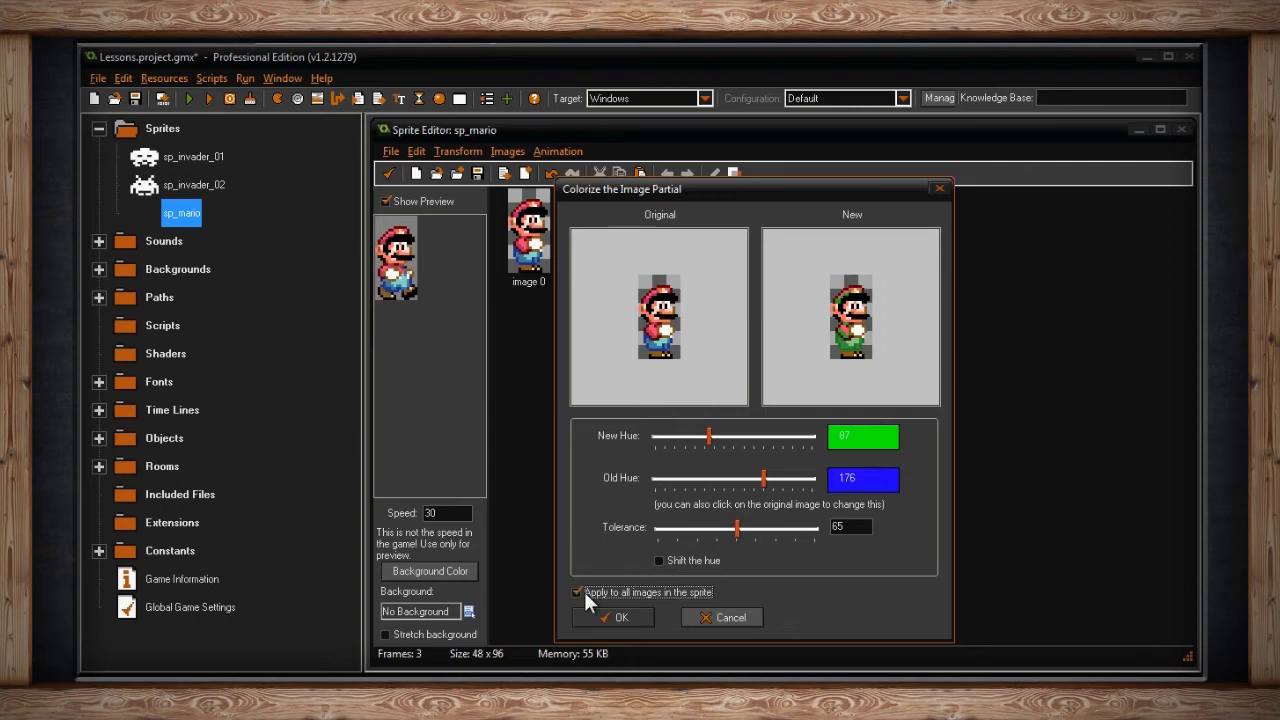
{"action": "left_click", "coordinate": [706, 617]}
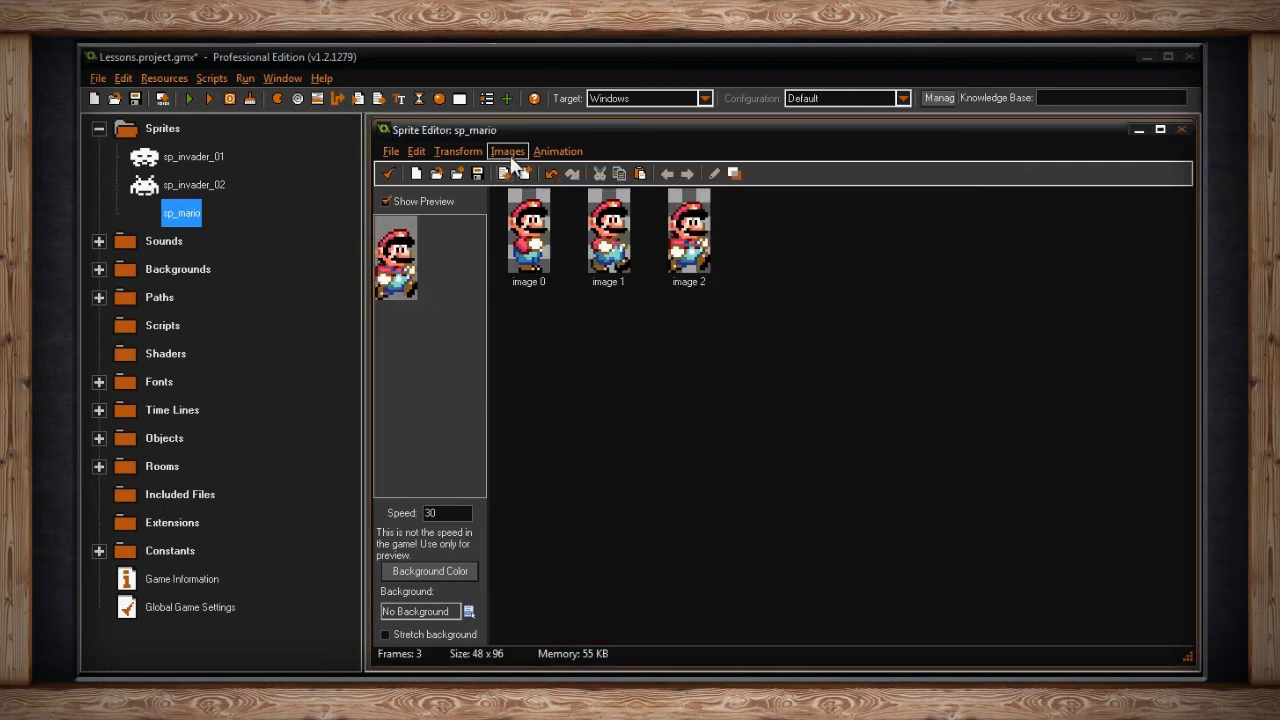
Preview an intensity change with value 116 and saturation 0, and cancel it
{"action": "left_click", "coordinate": [507, 152]}
{"action": "left_click", "coordinate": [555, 276]}
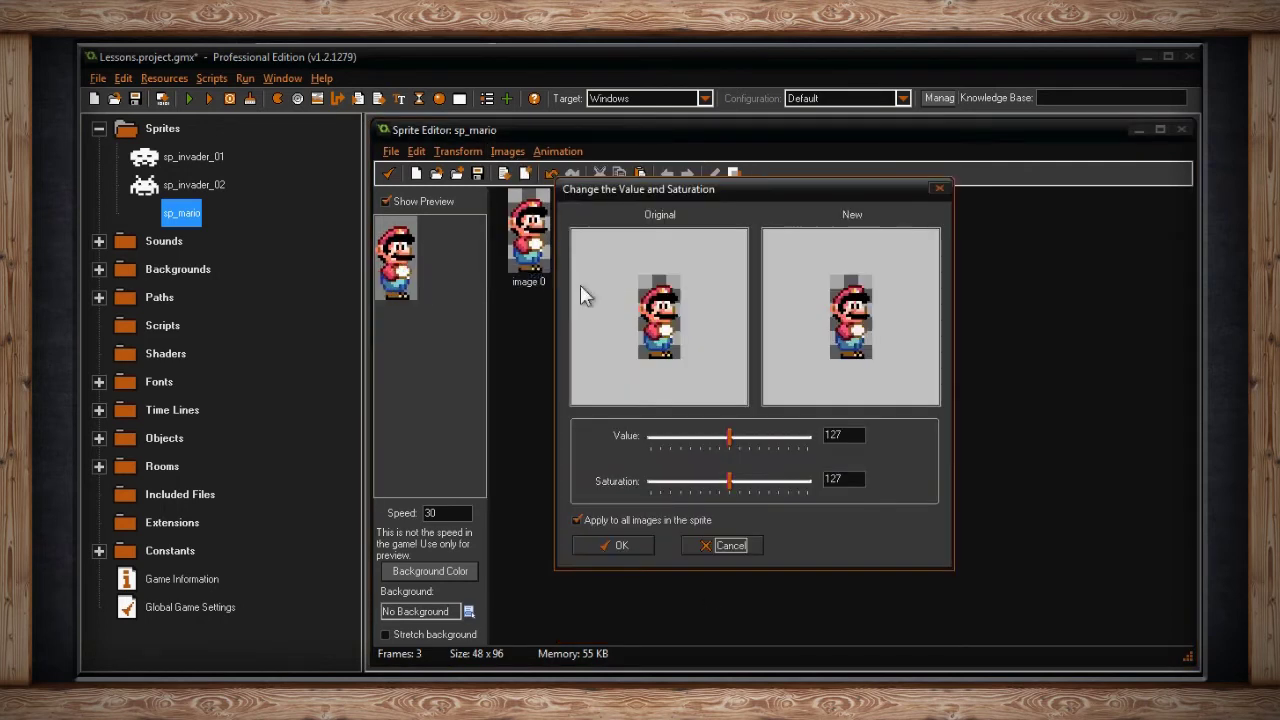
{"action": "mouse_move", "coordinate": [730, 440]}
{"action": "left_mouse_down"}
{"action": "mouse_move", "coordinate": [809, 438]}
{"action": "mouse_move", "coordinate": [641, 436]}
{"action": "mouse_move", "coordinate": [826, 436]}
{"action": "mouse_move", "coordinate": [722, 437]}
{"action": "left_mouse_up"}
{"action": "left_click_drag", "start_coordinate": [728, 483], "coordinate": [621, 487]}
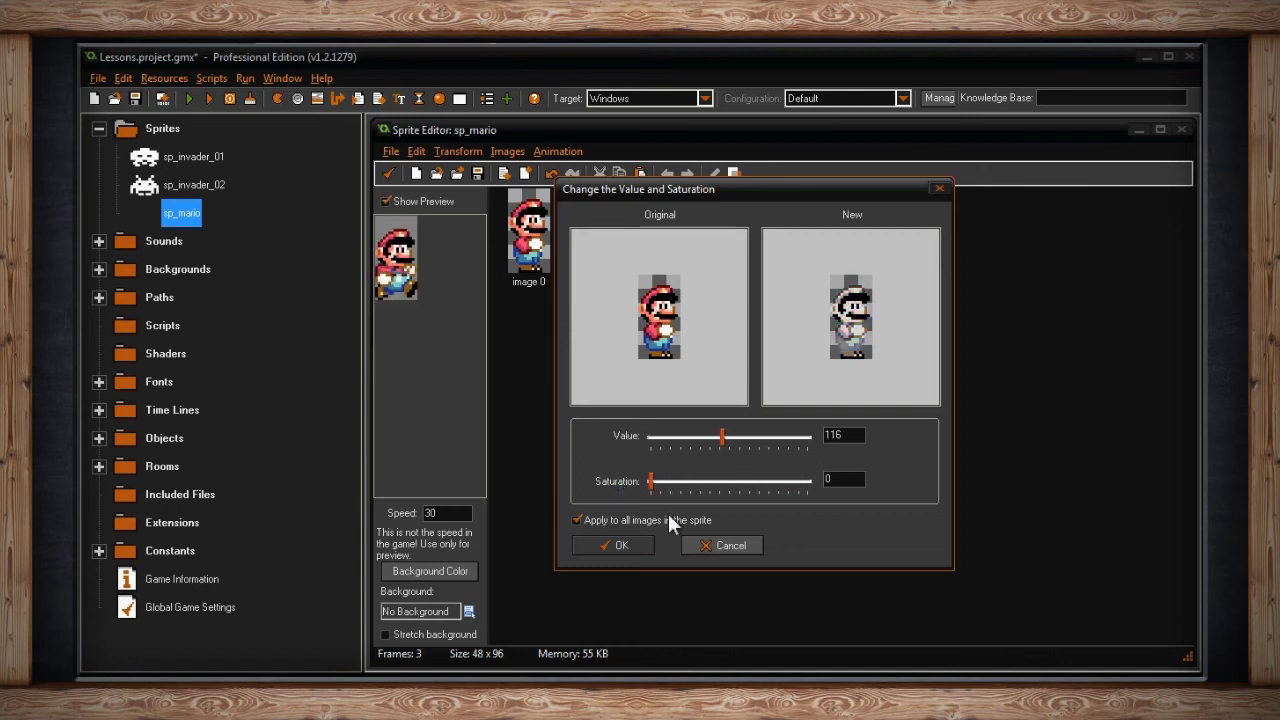
{"action": "left_click", "coordinate": [728, 545]}
Preview inverting the sprite's colors and making its images opaque, cancelling the changes
{"action": "left_click", "coordinate": [500, 150]}
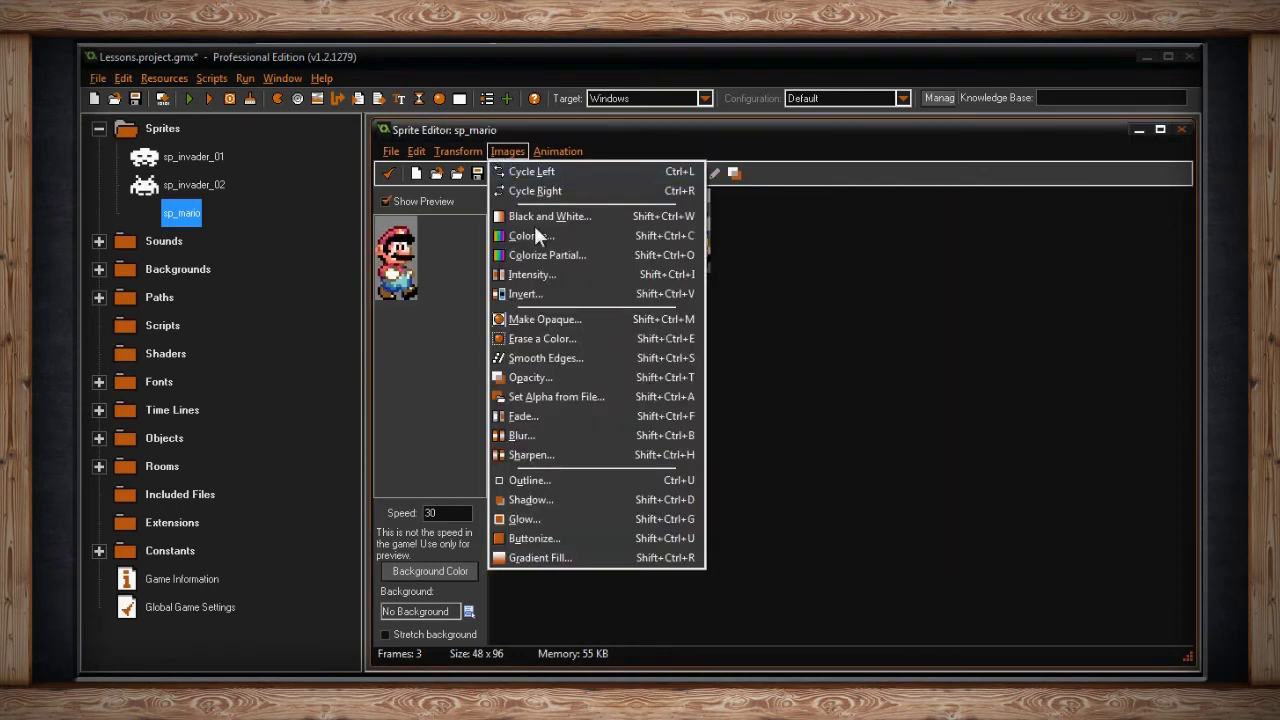
{"action": "left_click", "coordinate": [530, 293]}
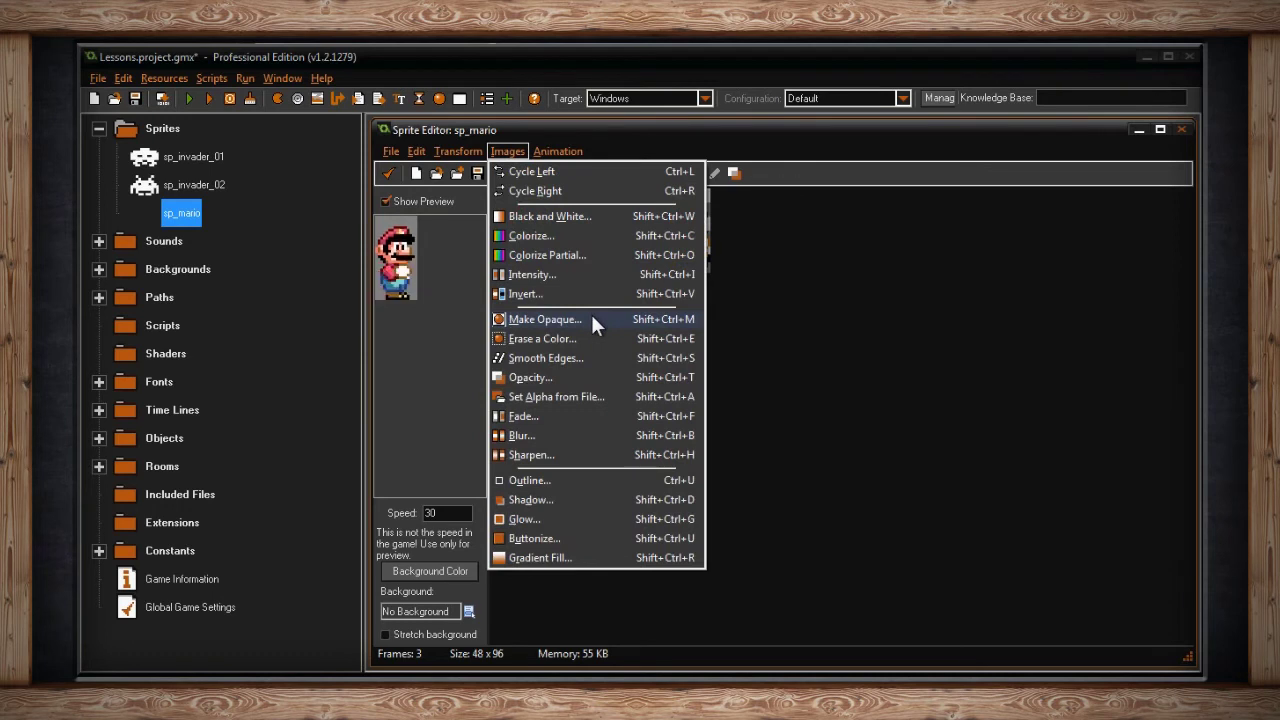
{"action": "left_click", "coordinate": [592, 318]}
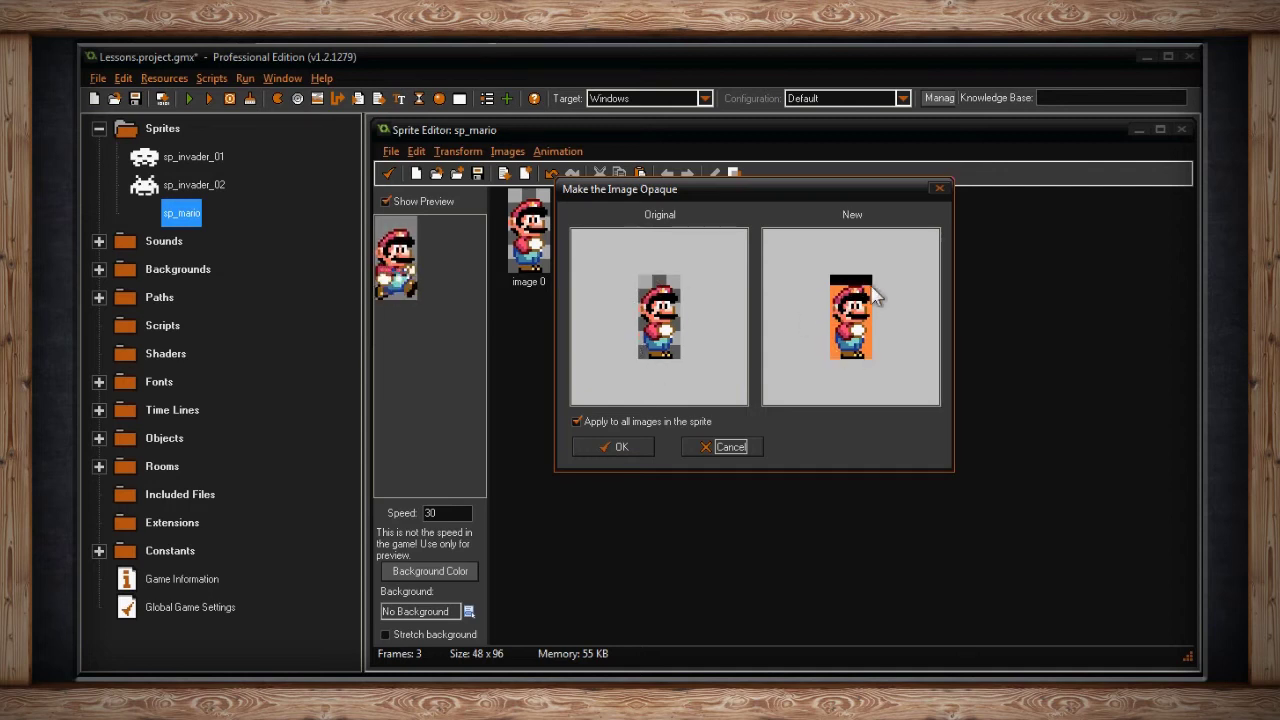
{"action": "left_click", "coordinate": [751, 445]}
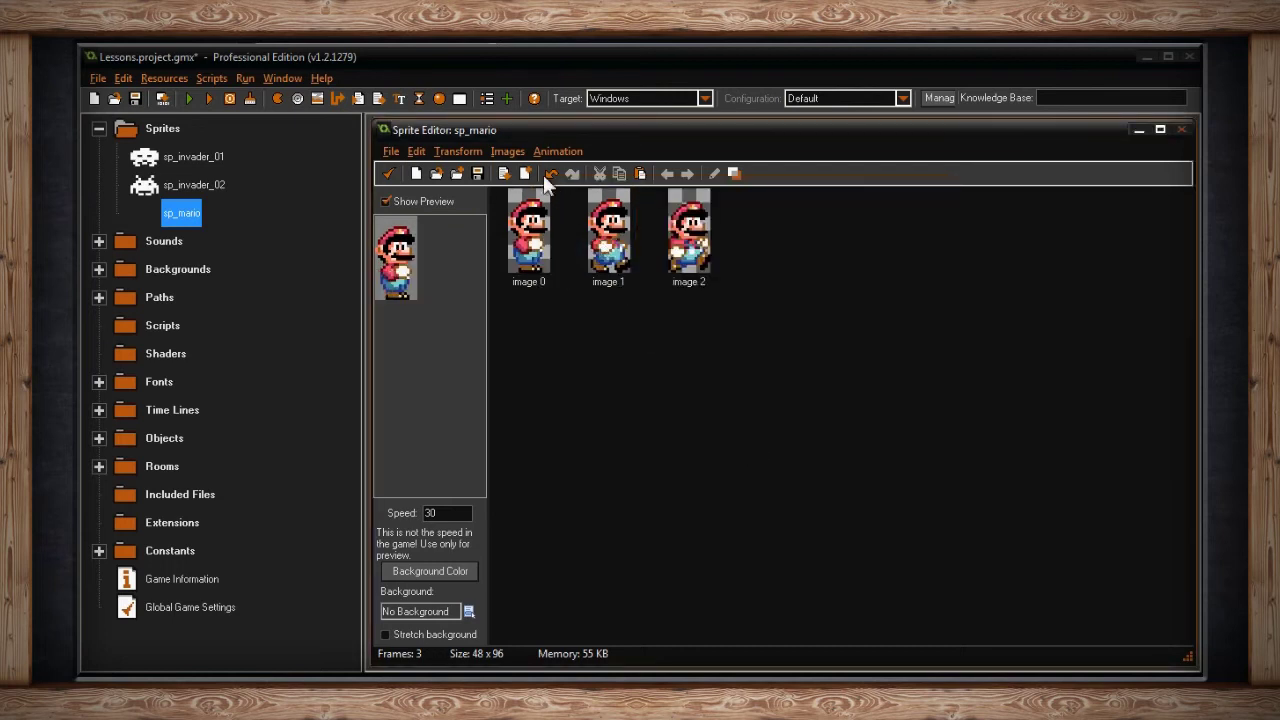
Preview erasing the white glove color from the sprite's images with tolerance 0, and cancel it
{"action": "left_click", "coordinate": [515, 153]}
{"action": "left_click", "coordinate": [566, 338]}
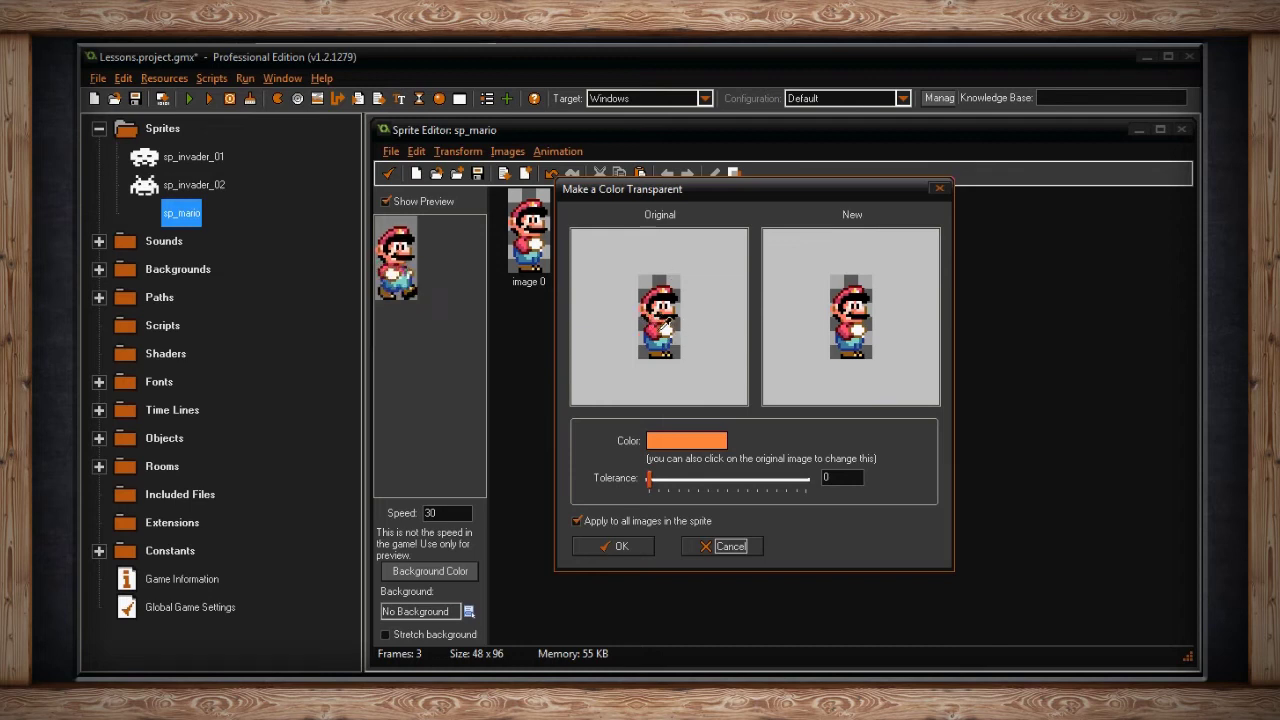
{"action": "left_click", "coordinate": [676, 320]}
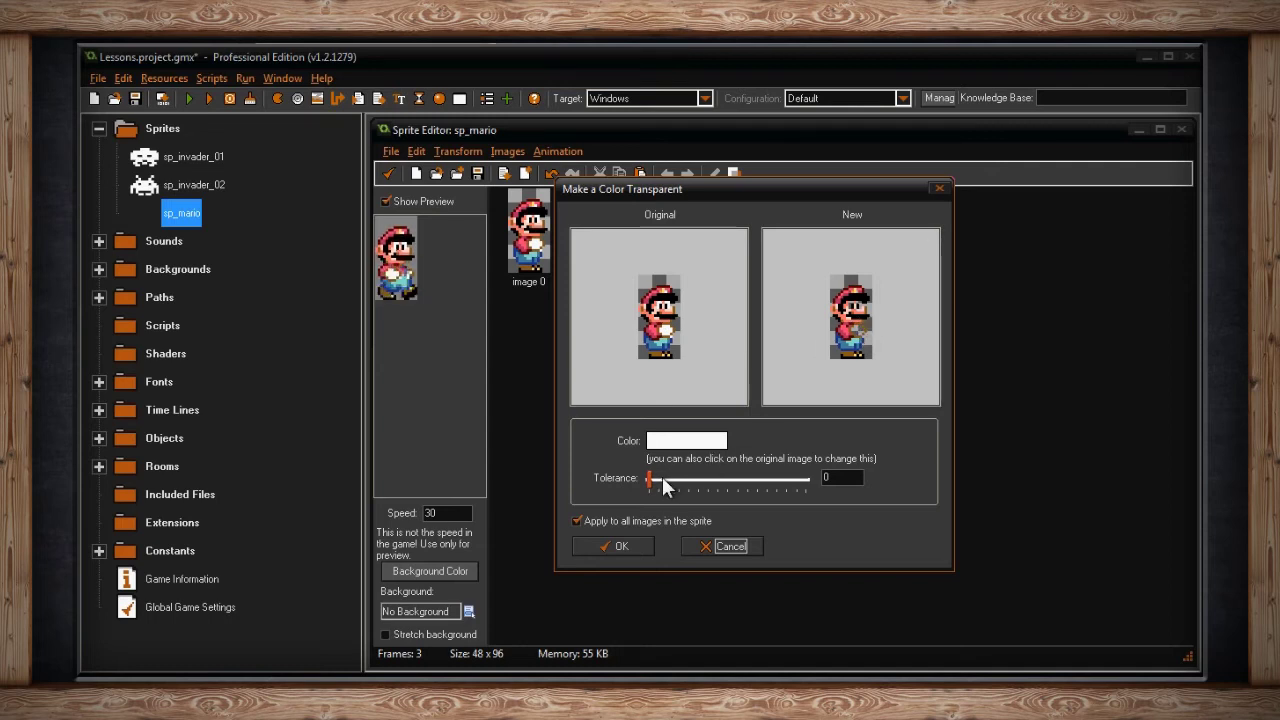
{"action": "left_click_drag", "start_coordinate": [653, 477], "coordinate": [626, 475]}
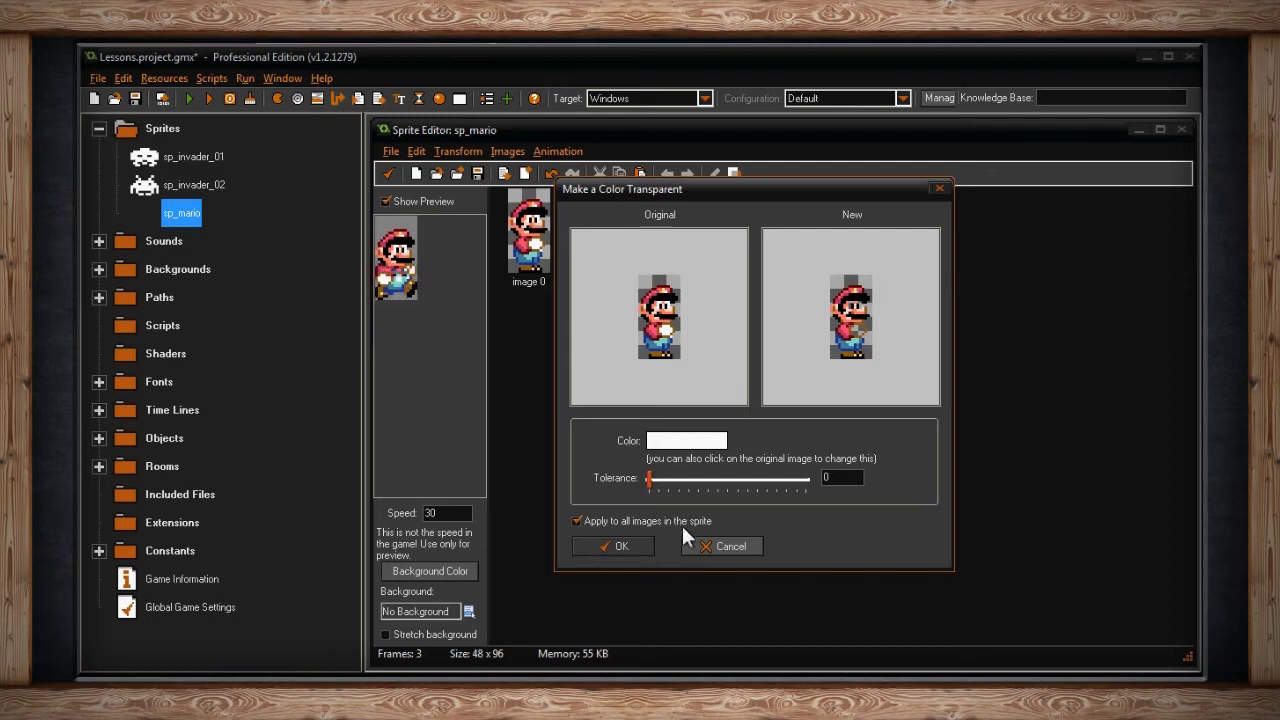
{"action": "left_click", "coordinate": [706, 547]}
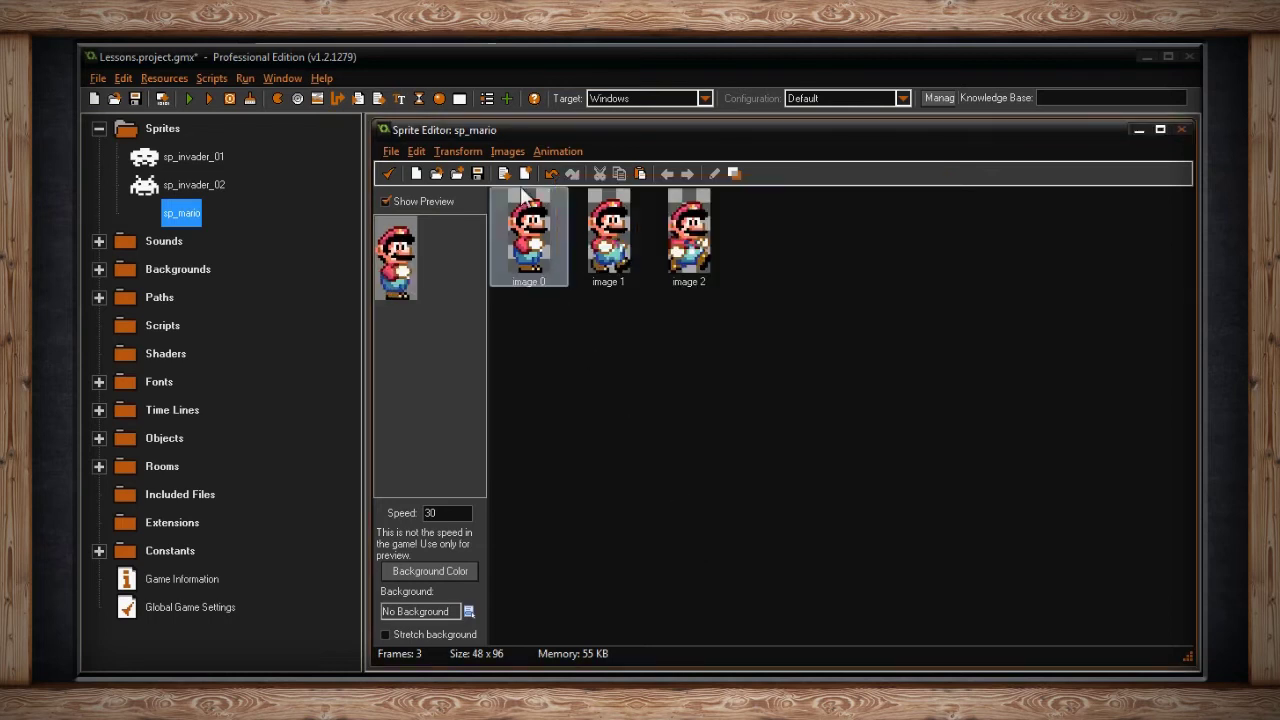
Preview smoothing the edges of the sprite's images, and cancel it
{"action": "left_click", "coordinate": [508, 152]}
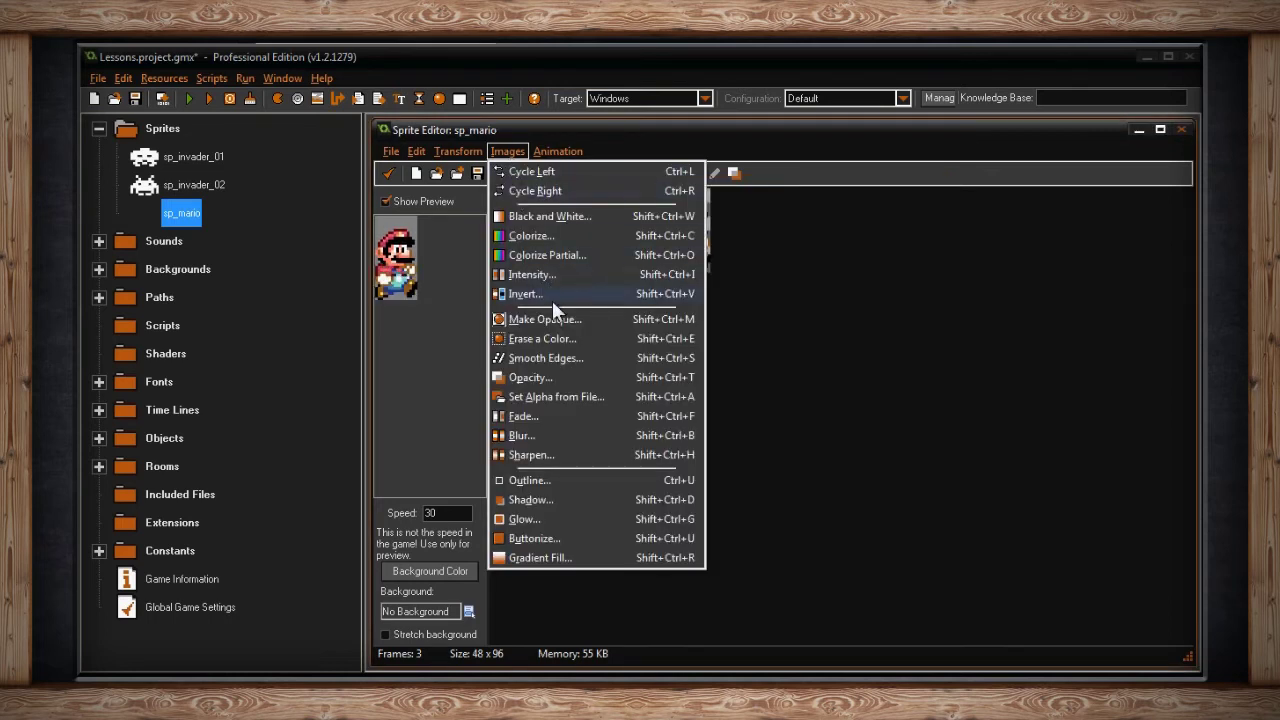
{"action": "left_click", "coordinate": [562, 360]}
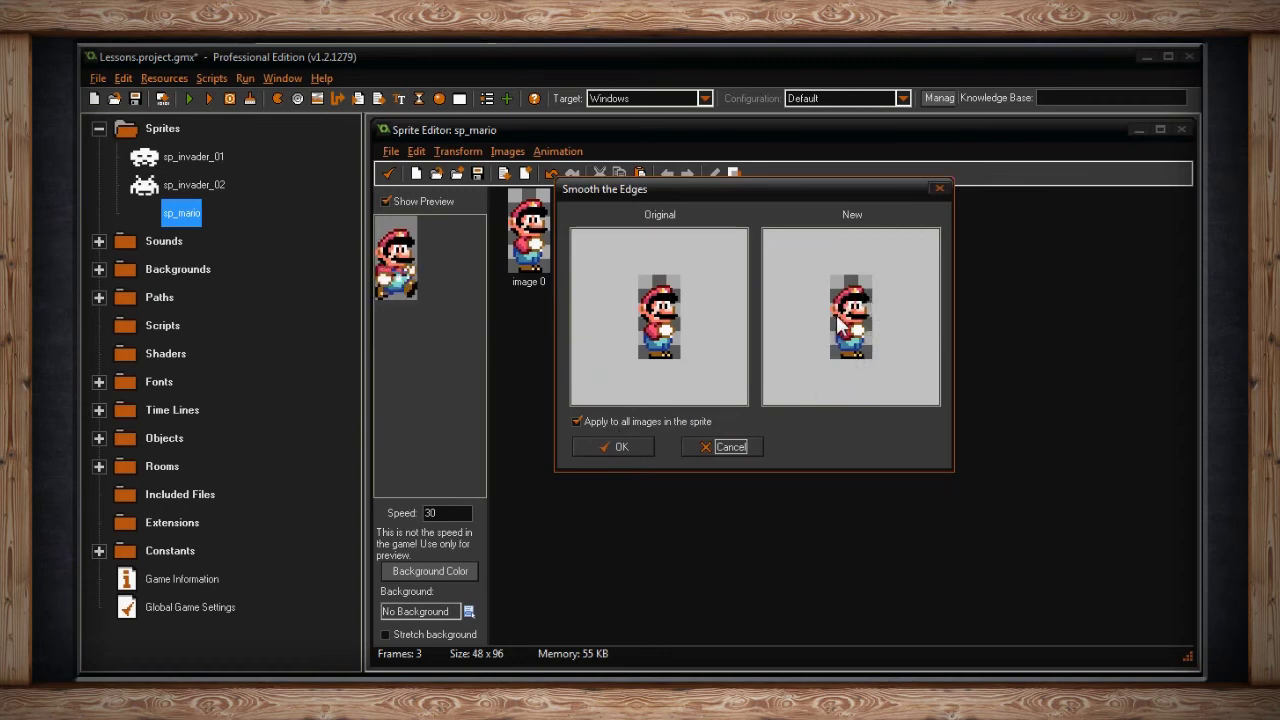
{"action": "left_click", "coordinate": [742, 446]}
Preview opacity 140 with Relative on and off, then non-relative opacity 102 and 255, and cancel the change
{"action": "left_click", "coordinate": [508, 152]}
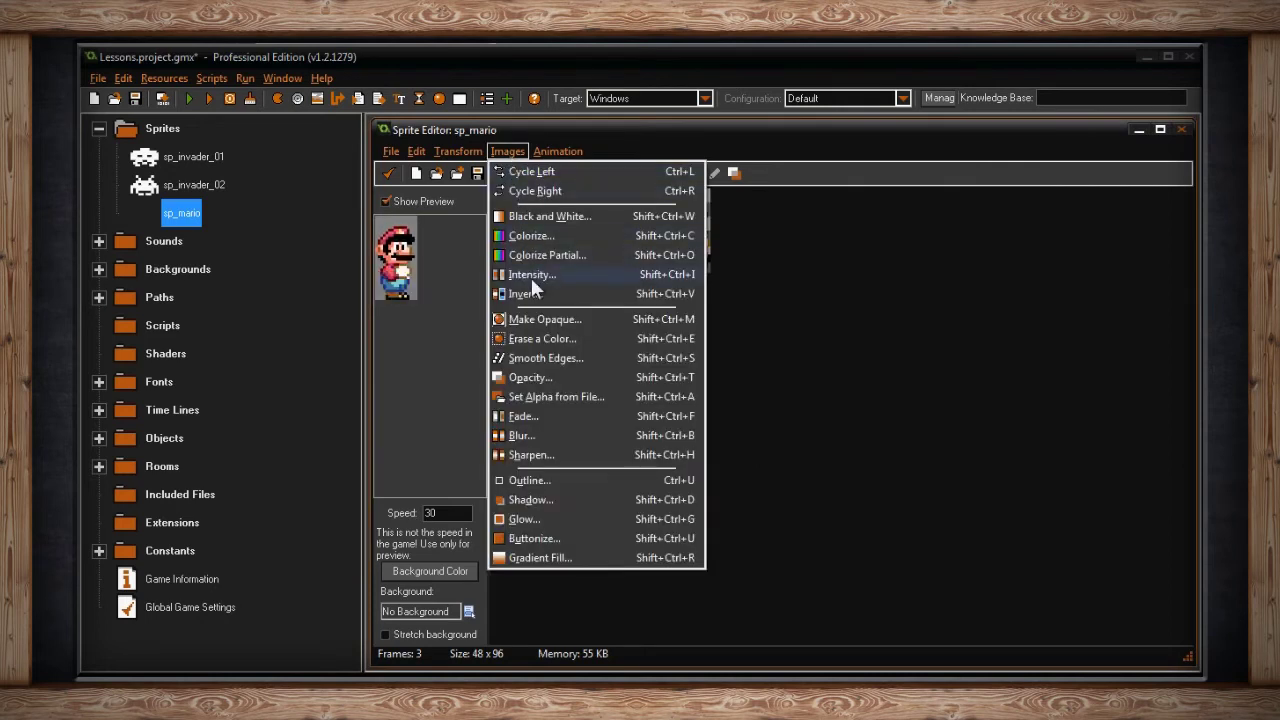
{"action": "left_click", "coordinate": [527, 377]}
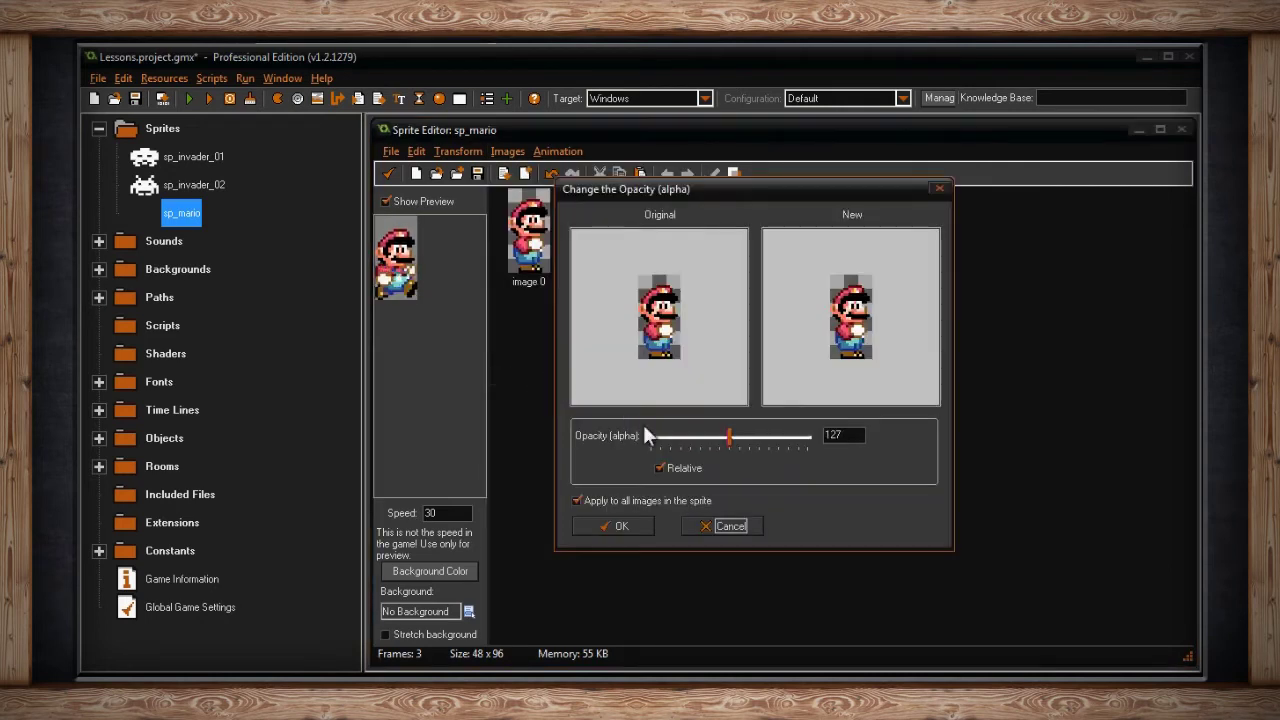
{"action": "left_click", "coordinate": [731, 441]}
{"action": "mouse_move", "coordinate": [731, 441]}
{"action": "left_mouse_down"}
{"action": "mouse_move", "coordinate": [802, 441]}
{"action": "mouse_move", "coordinate": [658, 441]}
{"action": "mouse_move", "coordinate": [835, 441]}
{"action": "mouse_move", "coordinate": [737, 439]}
{"action": "left_mouse_up"}
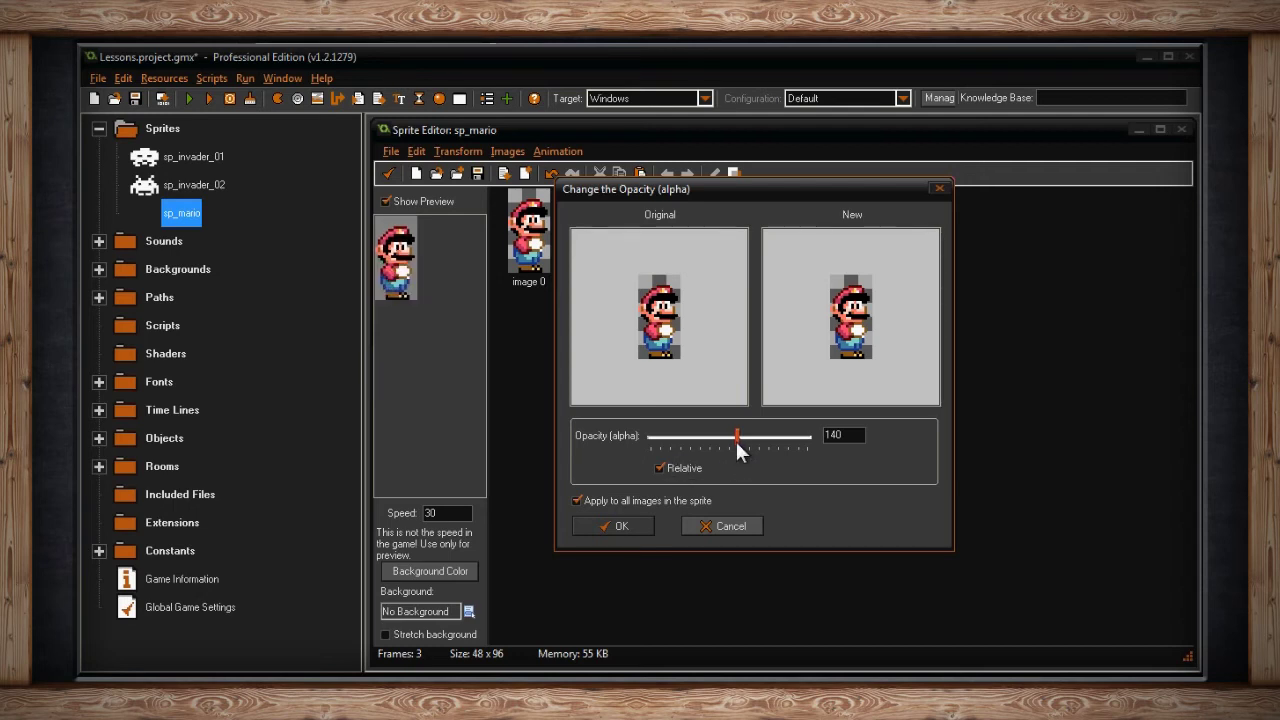
{"action": "left_click", "coordinate": [688, 467]}
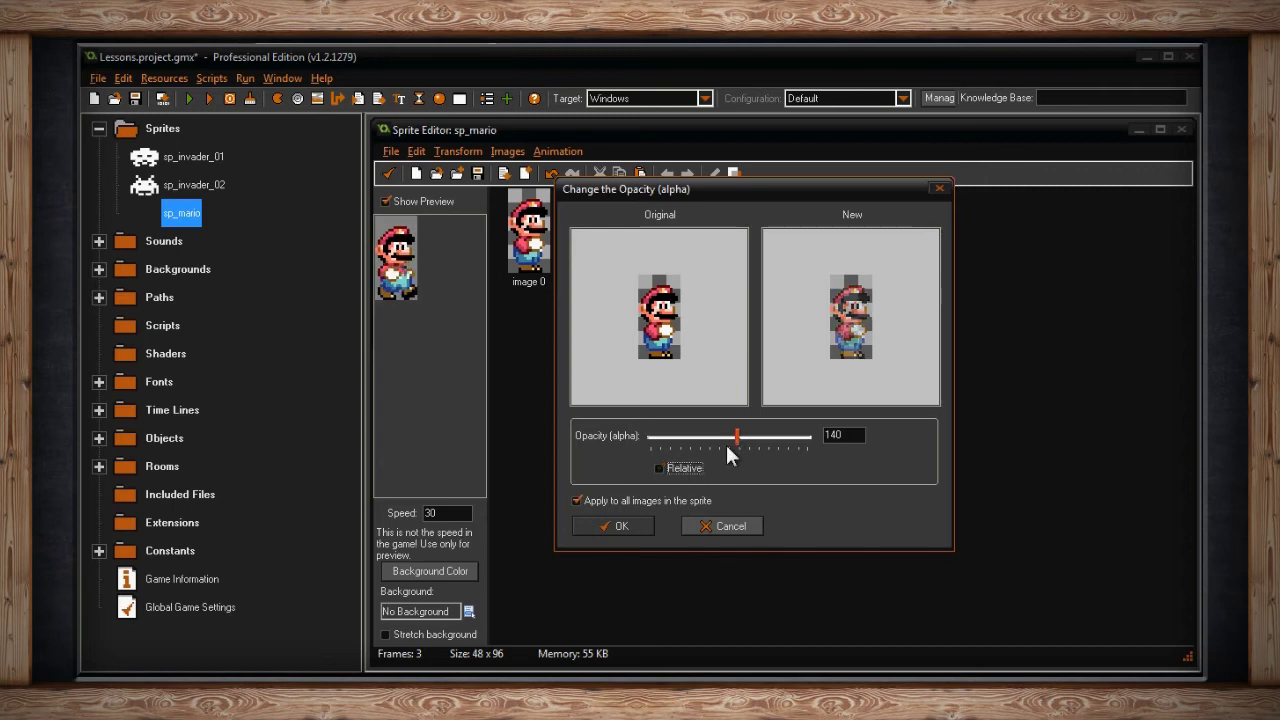
{"action": "left_click_drag", "start_coordinate": [740, 441], "coordinate": [709, 448]}
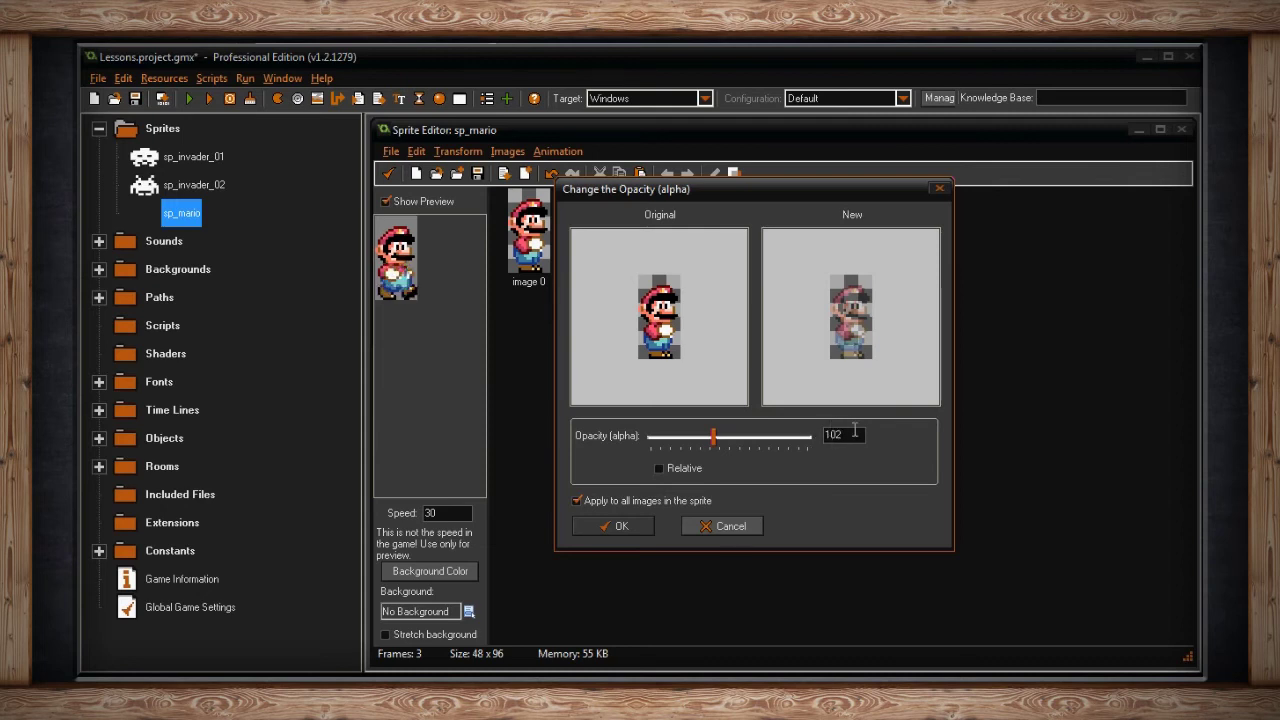
{"action": "left_click_drag", "start_coordinate": [724, 447], "coordinate": [803, 440]}
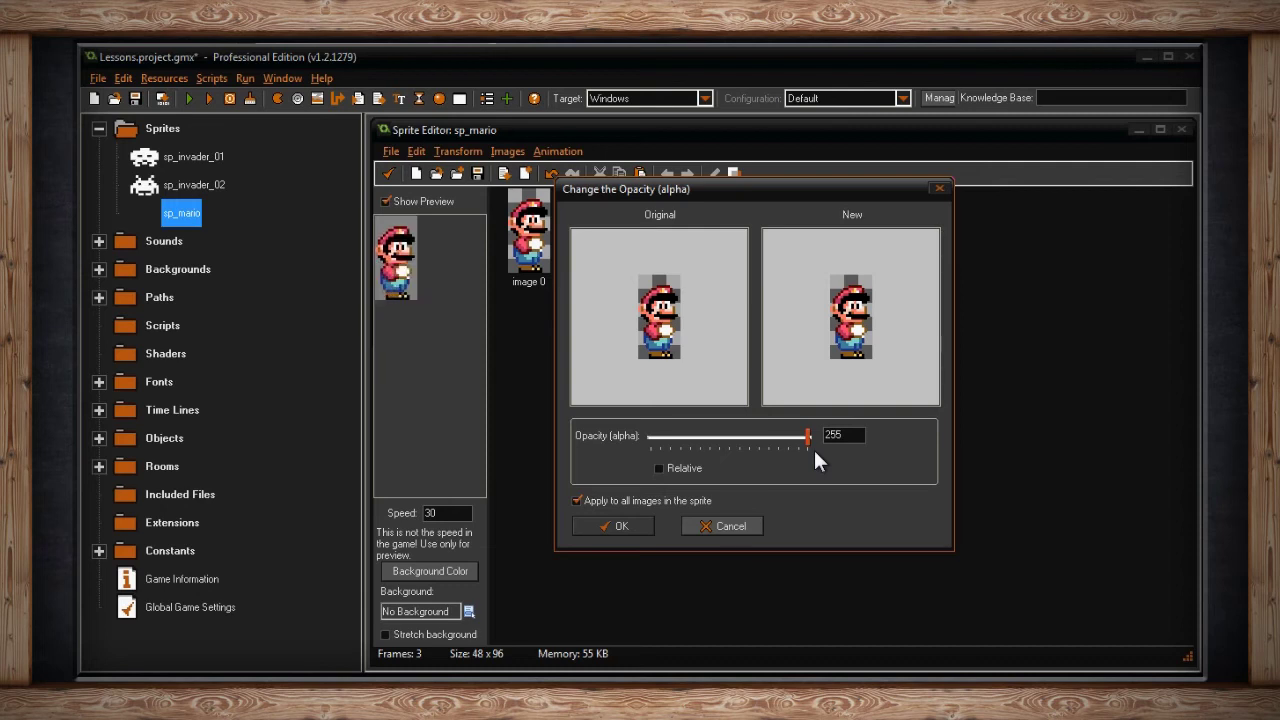
{"action": "left_click", "coordinate": [729, 525]}
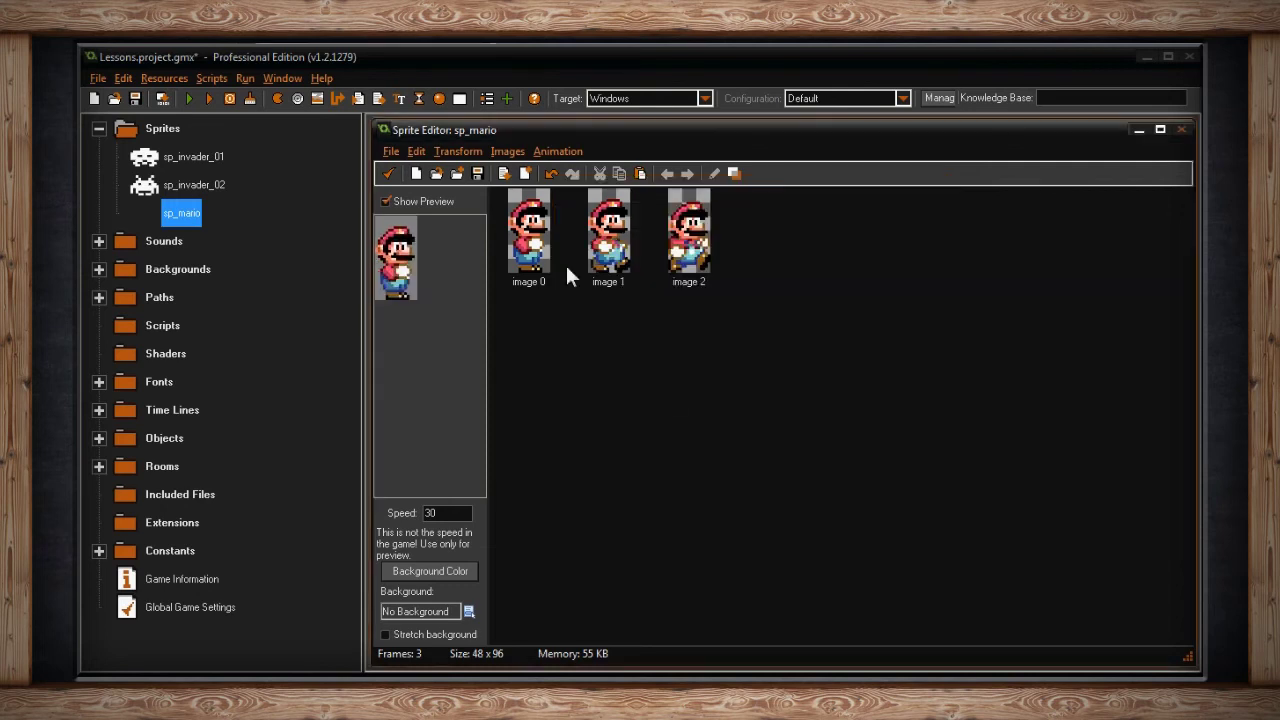
Open the image chooser for setting the sprite's alpha from a file, and close it without loading anything
{"action": "left_click", "coordinate": [506, 151]}
{"action": "left_click", "coordinate": [565, 396]}
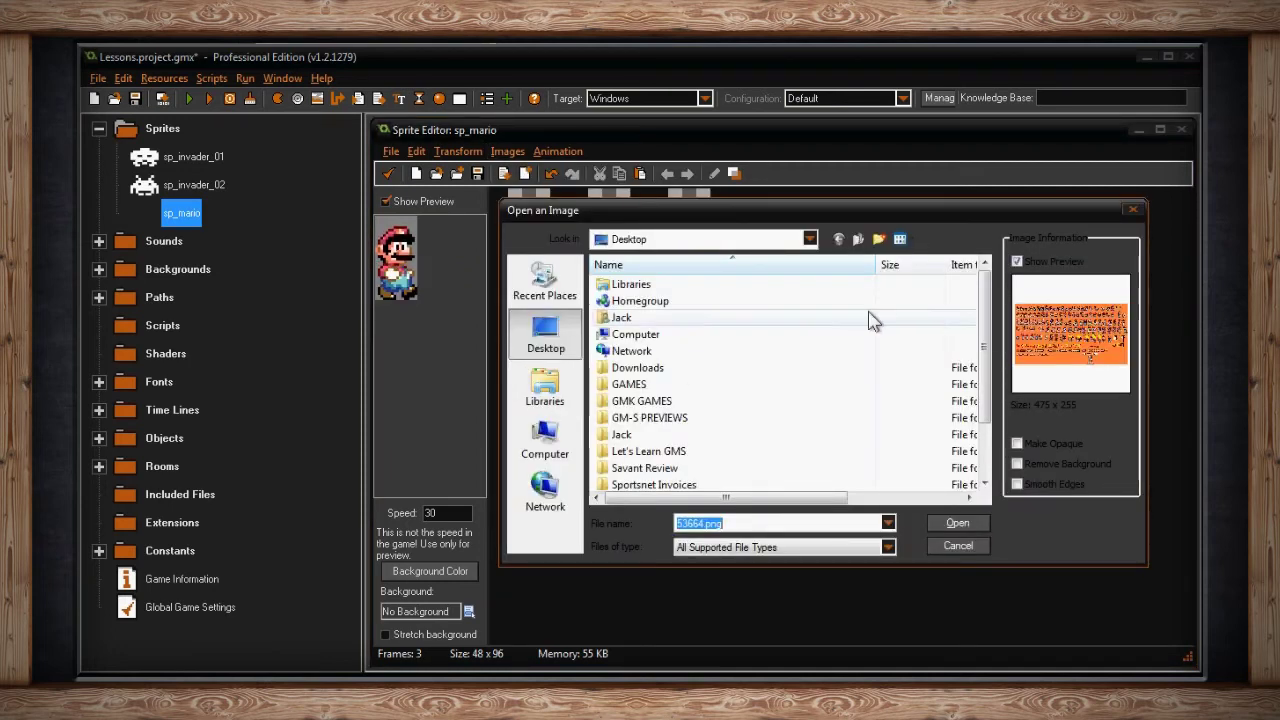
{"action": "left_click", "coordinate": [1133, 209]}
Preview fading the sprite to red and to purple with amount 133, try purple at 0 and 255, and cancel it
{"action": "left_click", "coordinate": [507, 151]}
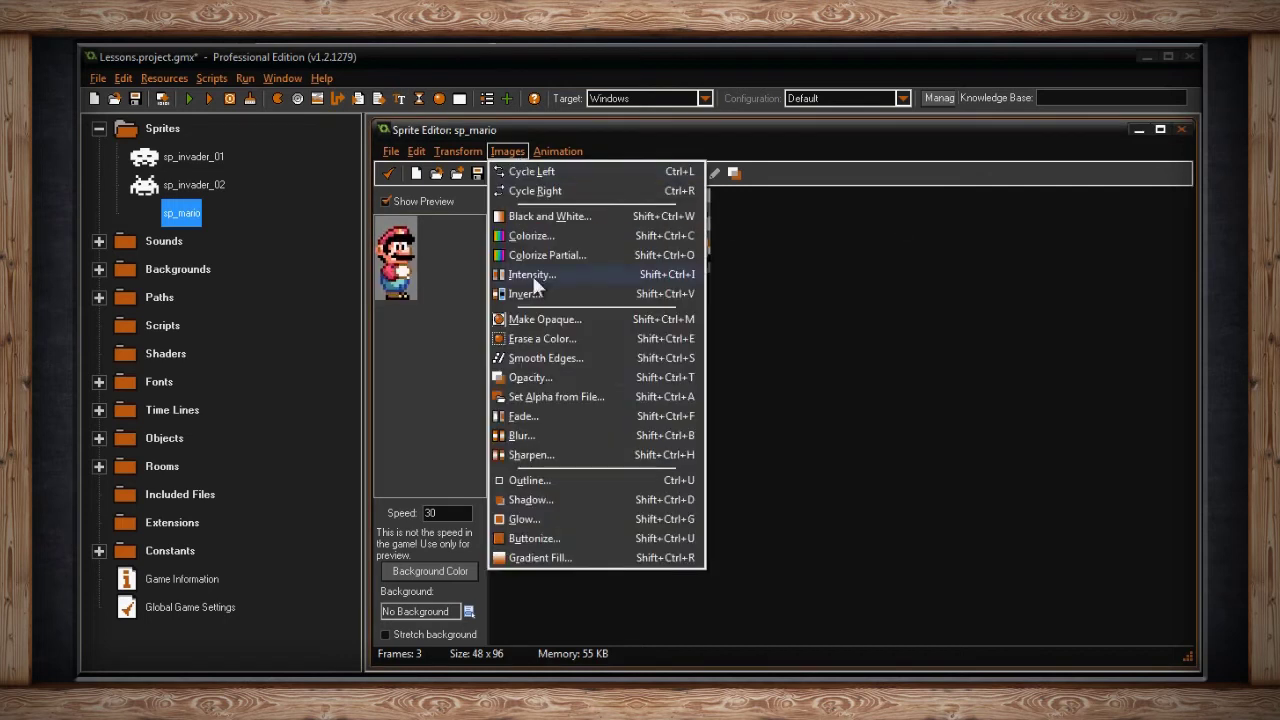
{"action": "left_click", "coordinate": [543, 415]}
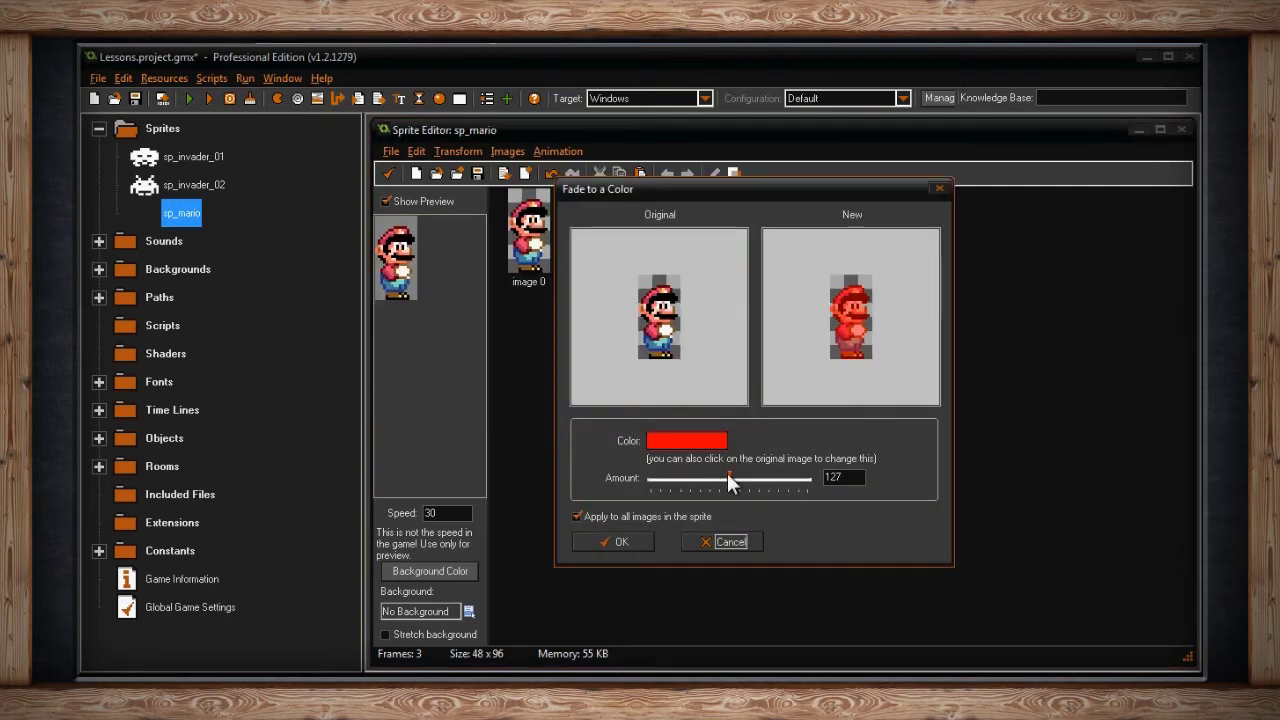
{"action": "left_click_drag", "start_coordinate": [727, 473], "coordinate": [730, 474]}
{"action": "left_click", "coordinate": [702, 438]}
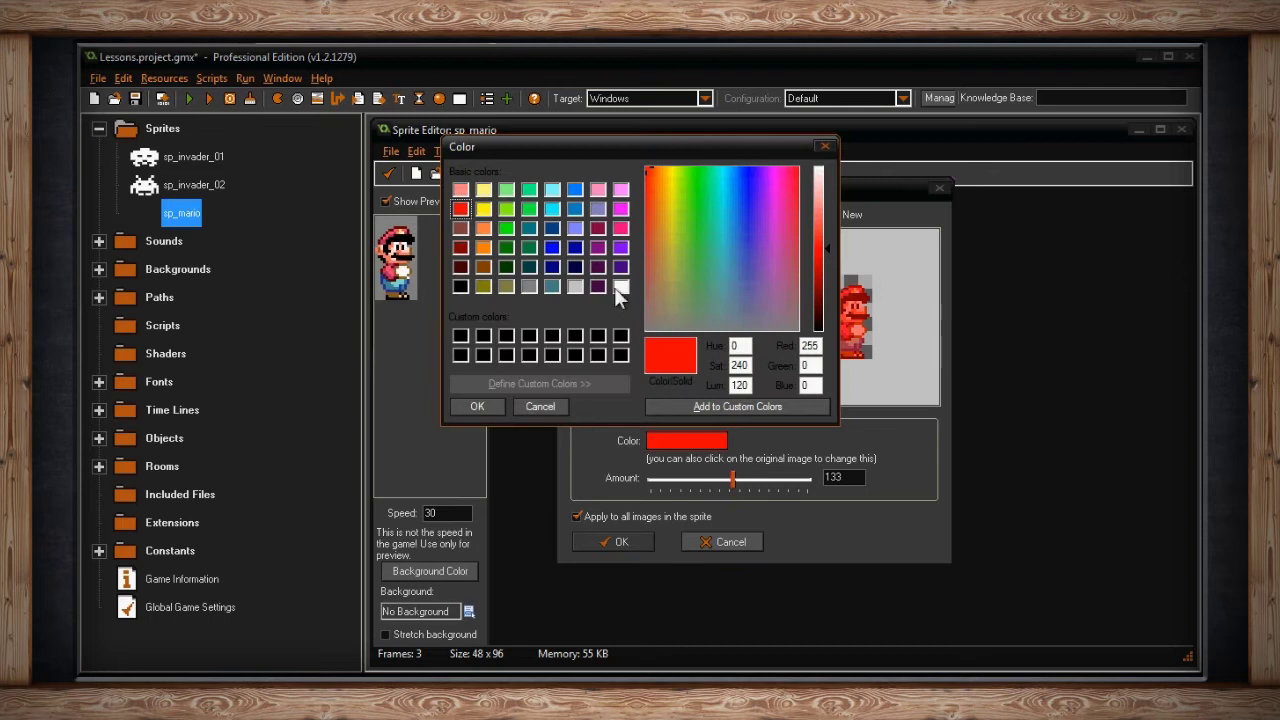
{"action": "left_click", "coordinate": [598, 247]}
{"action": "left_click", "coordinate": [482, 406]}
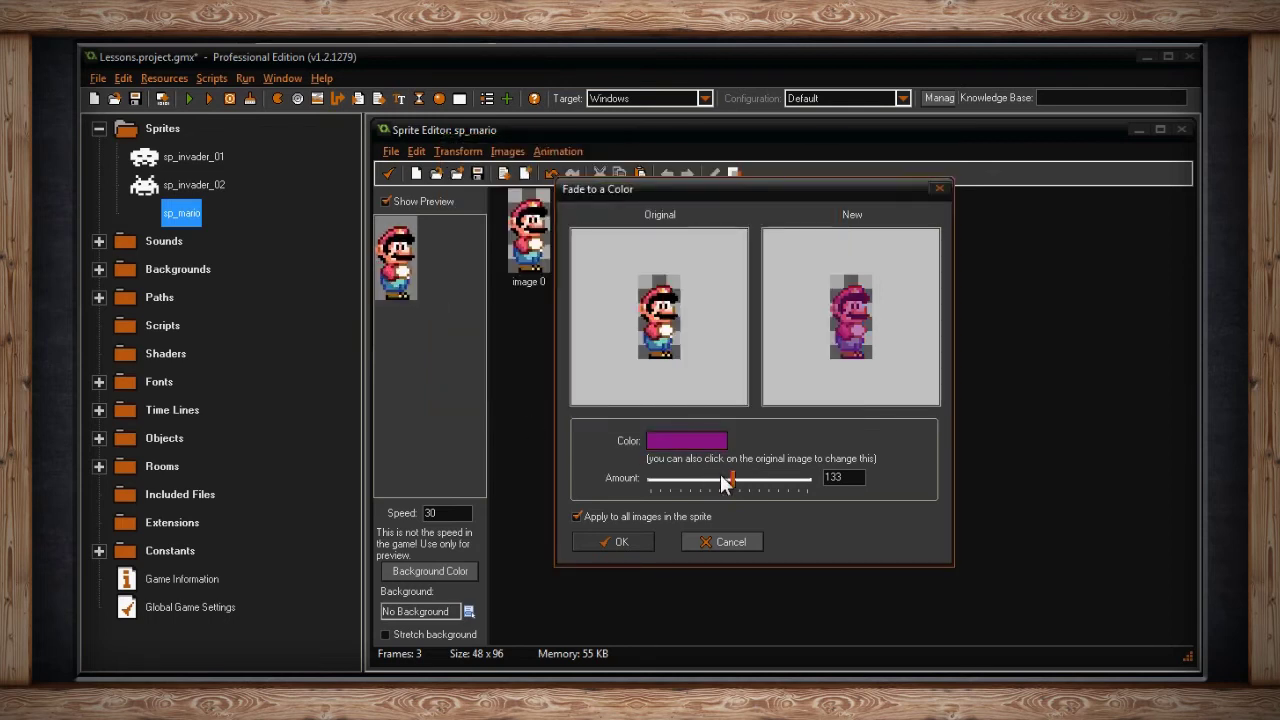
{"action": "left_click_drag", "start_coordinate": [727, 479], "coordinate": [597, 491]}
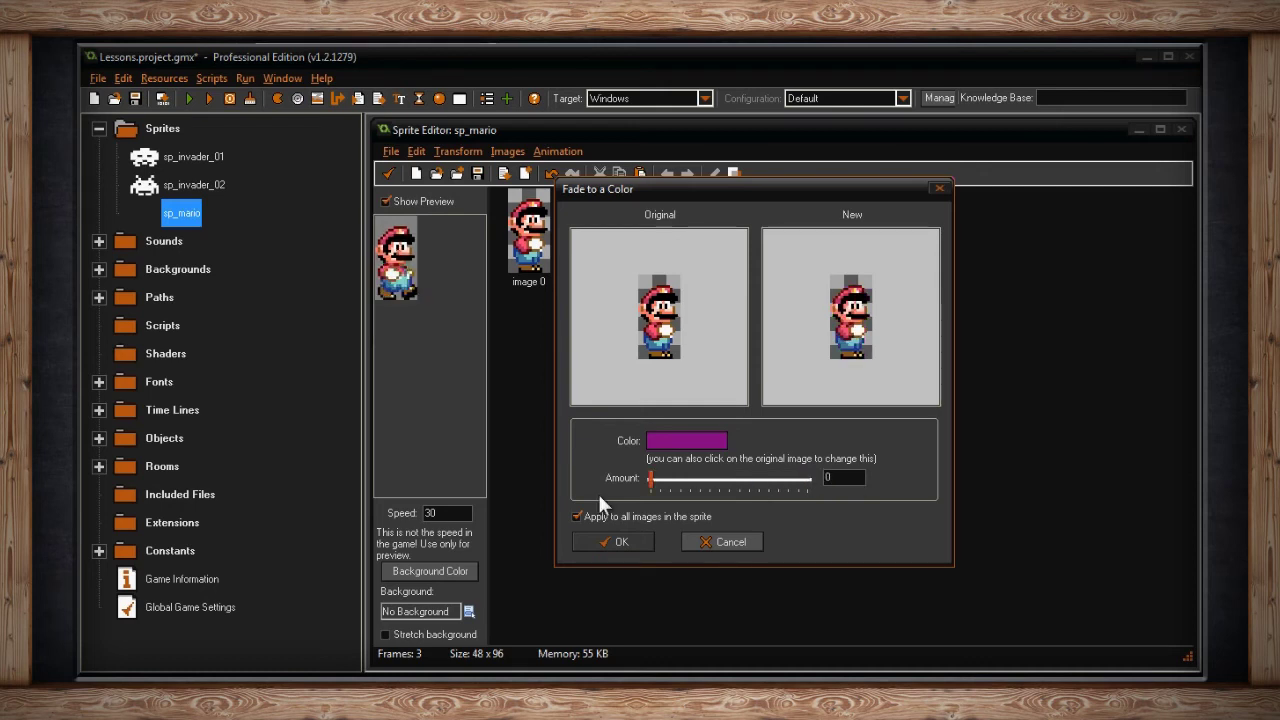
{"action": "left_click_drag", "start_coordinate": [597, 491], "coordinate": [853, 466]}
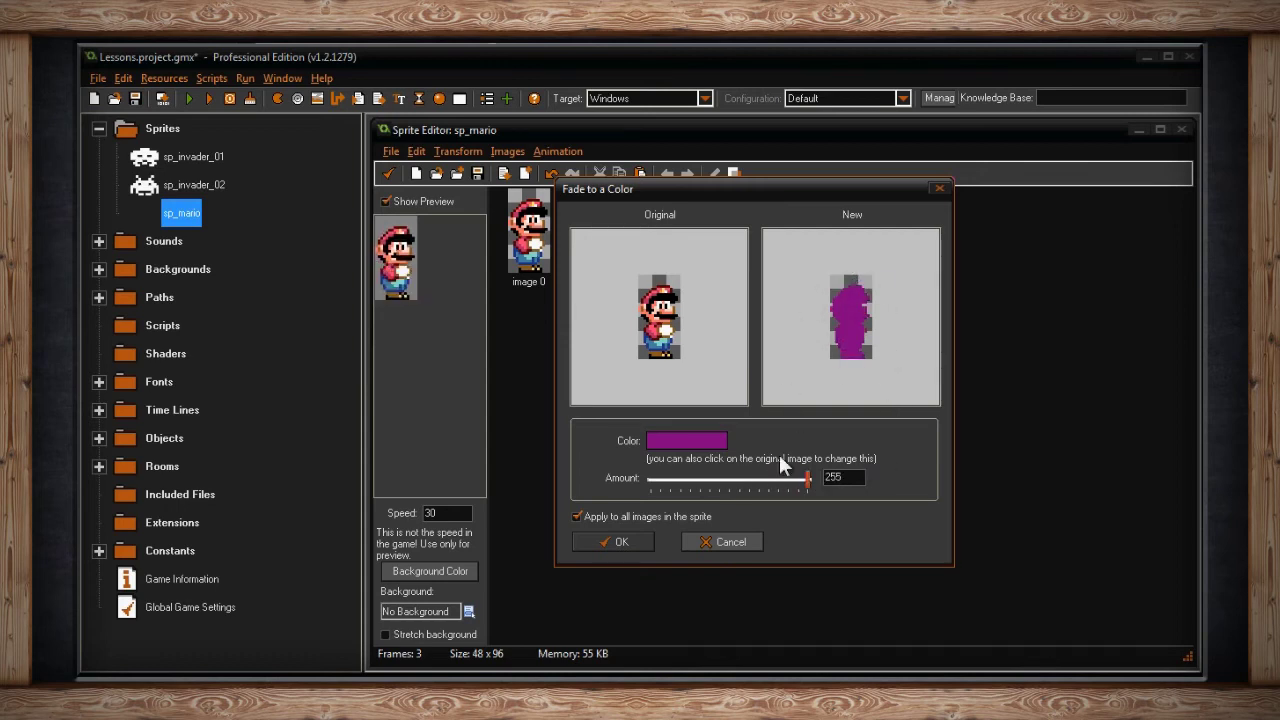
{"action": "left_click", "coordinate": [722, 541]}
Preview the Medium and Large blurs, toggle Blur Colors and Blur Transparency to compare them, and cancel the blur
{"action": "left_click", "coordinate": [508, 151]}
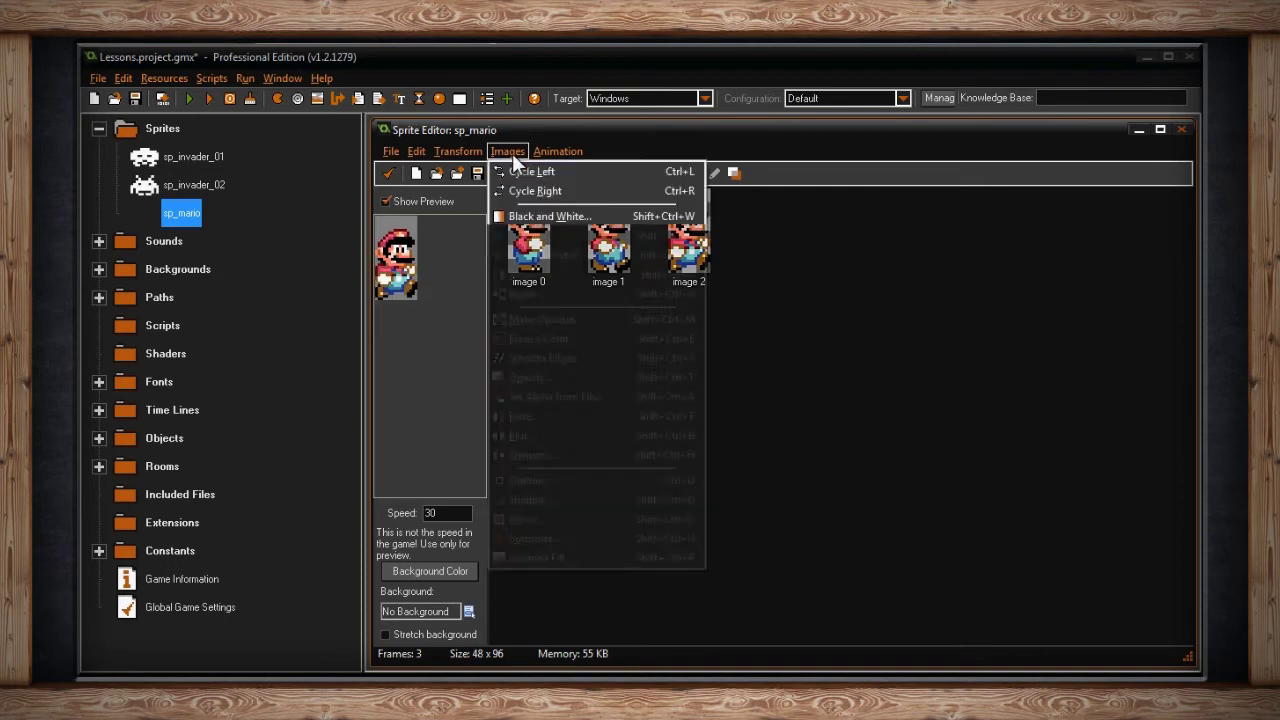
{"action": "left_click", "coordinate": [545, 435]}
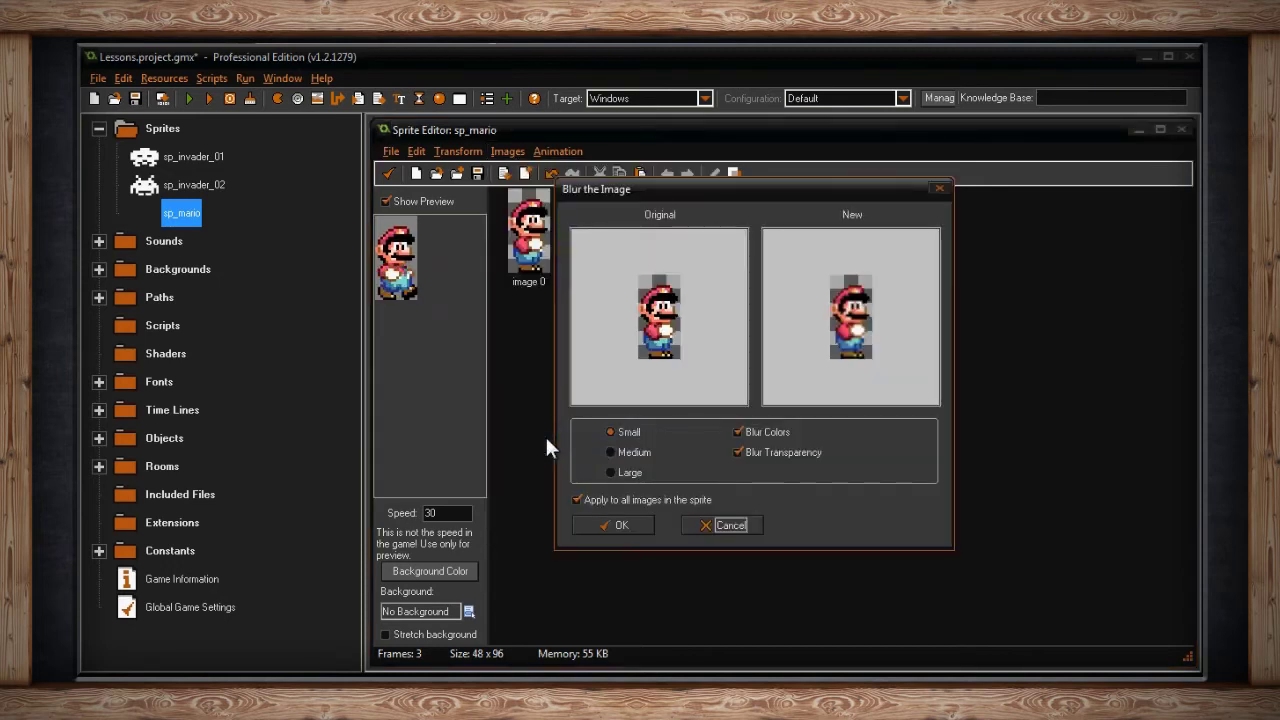
{"action": "left_click", "coordinate": [612, 452]}
{"action": "left_click", "coordinate": [611, 472]}
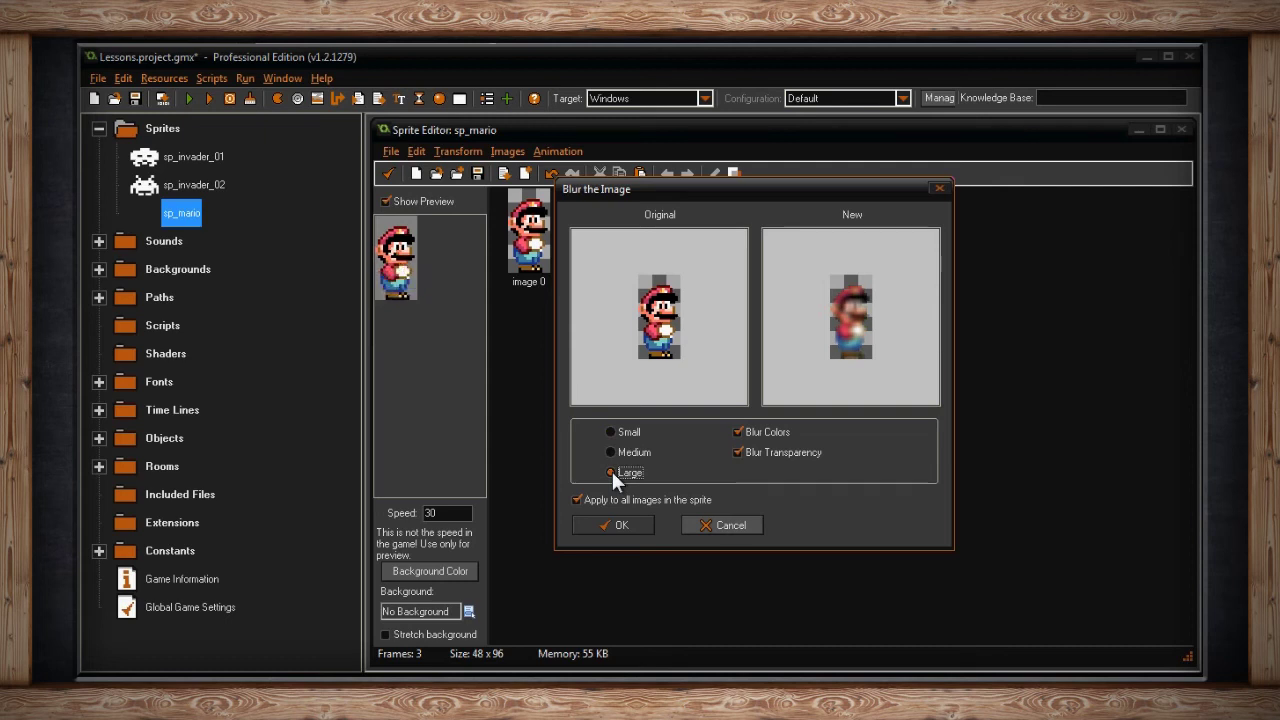
{"action": "left_click", "coordinate": [738, 430]}
{"action": "left_click", "coordinate": [738, 430]}
{"action": "left_click", "coordinate": [739, 452]}
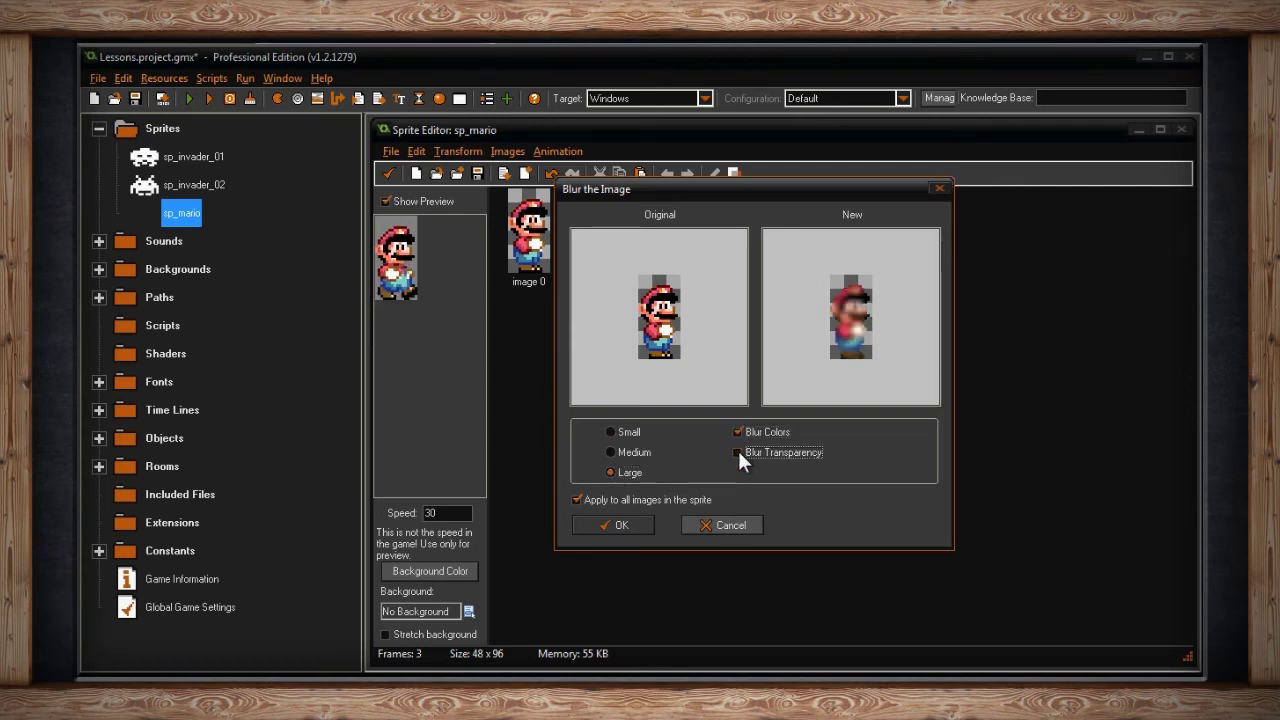
{"action": "left_click", "coordinate": [736, 430]}
{"action": "left_click", "coordinate": [736, 430]}
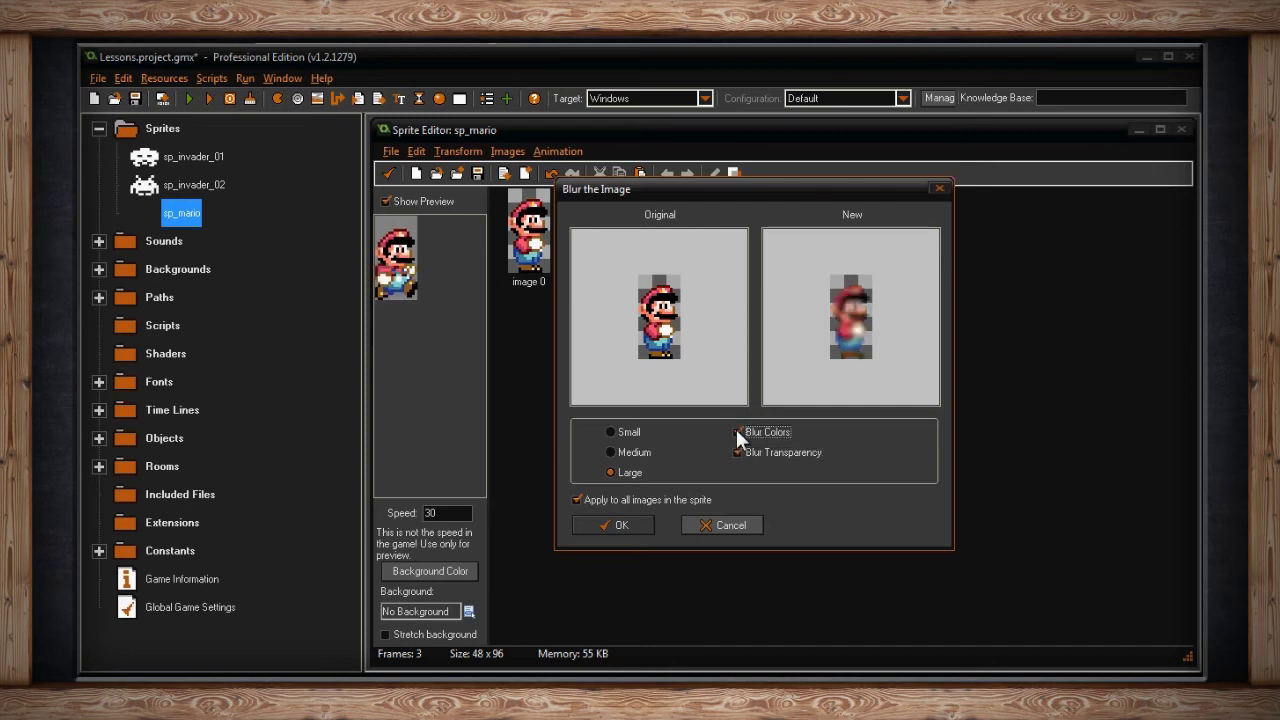
{"action": "left_click", "coordinate": [720, 524]}
Preview Strong and Special sharpening, try Special on transparency only instead of colors, and cancel it
{"action": "left_click", "coordinate": [507, 155]}
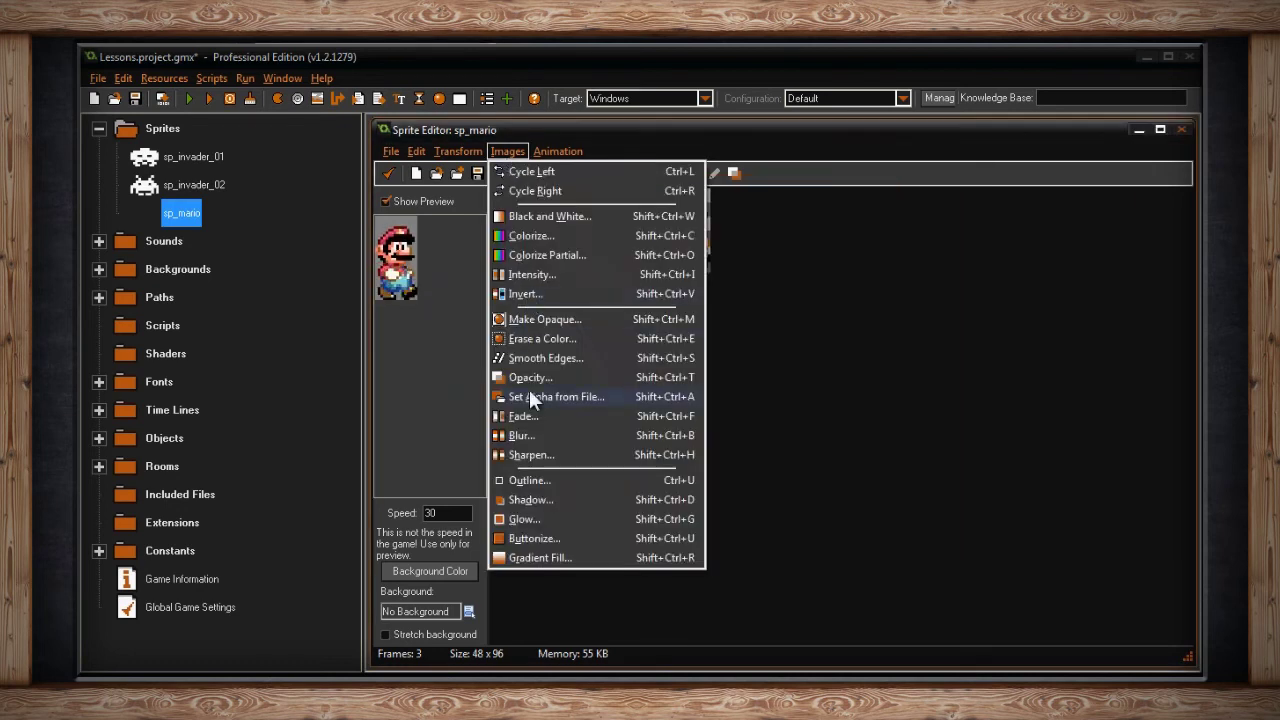
{"action": "left_click", "coordinate": [531, 455]}
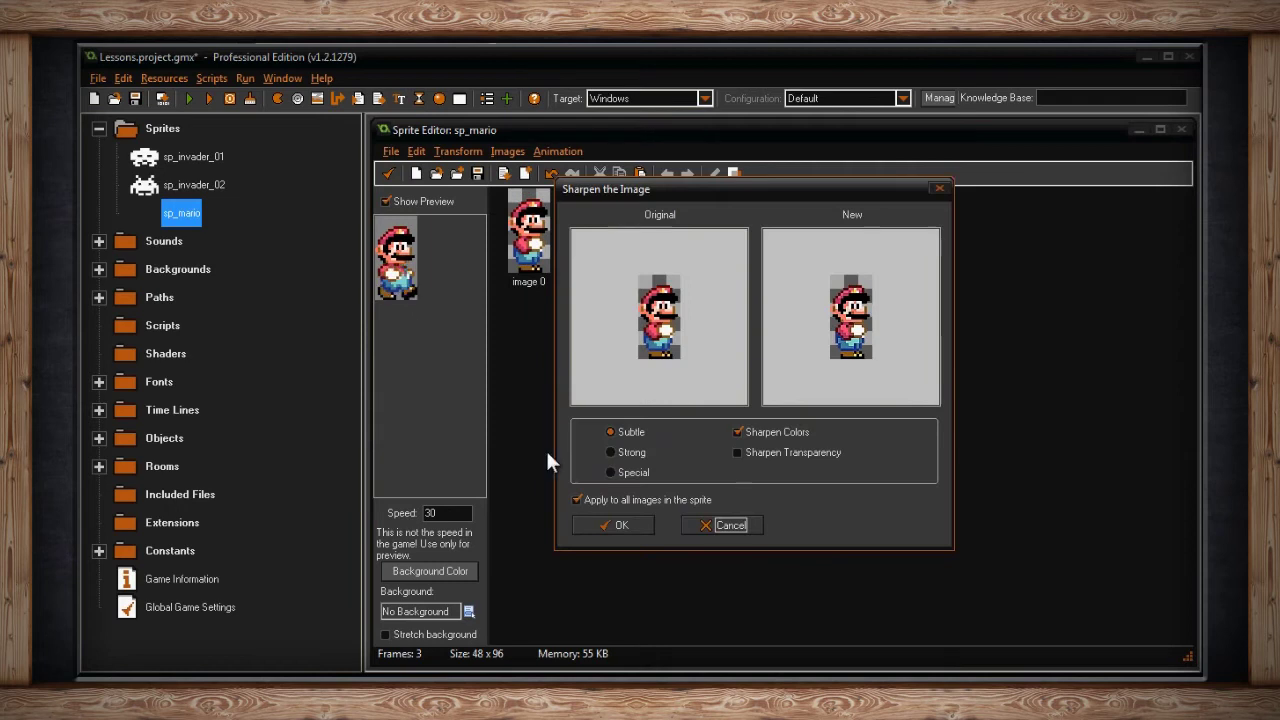
{"action": "left_click", "coordinate": [618, 451]}
{"action": "left_click", "coordinate": [624, 472]}
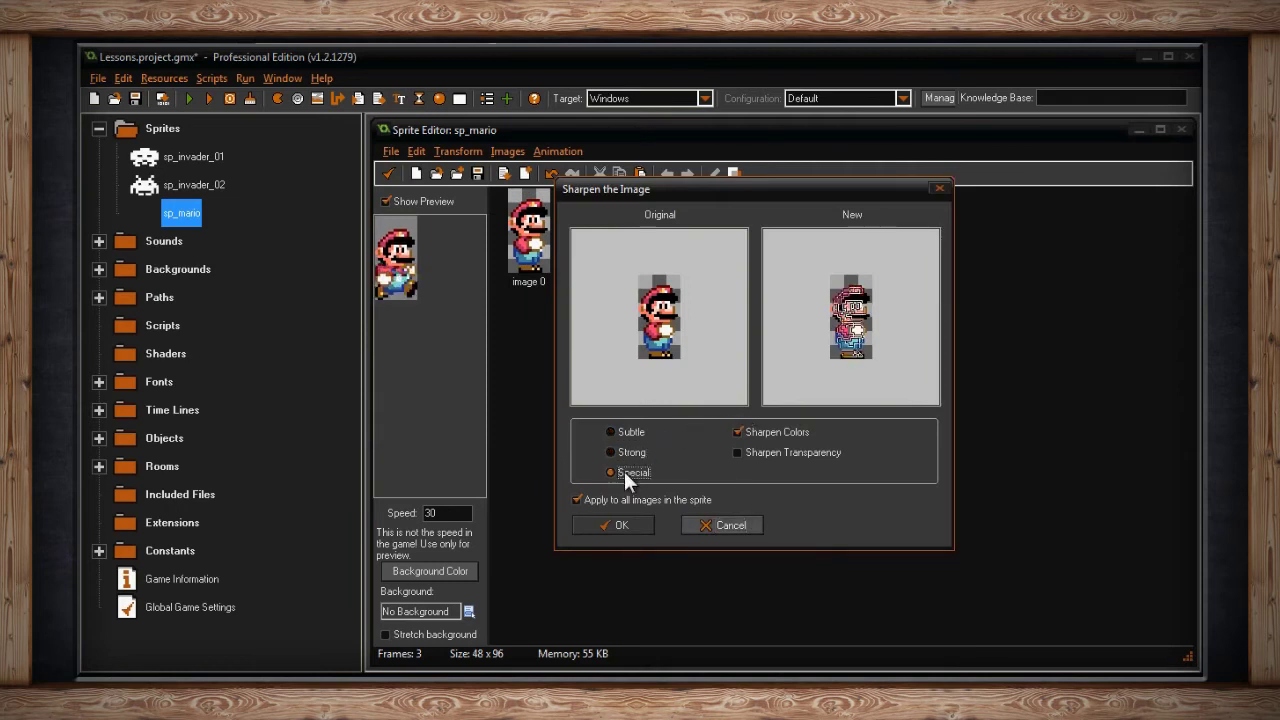
{"action": "left_click", "coordinate": [737, 431]}
{"action": "left_click", "coordinate": [737, 431]}
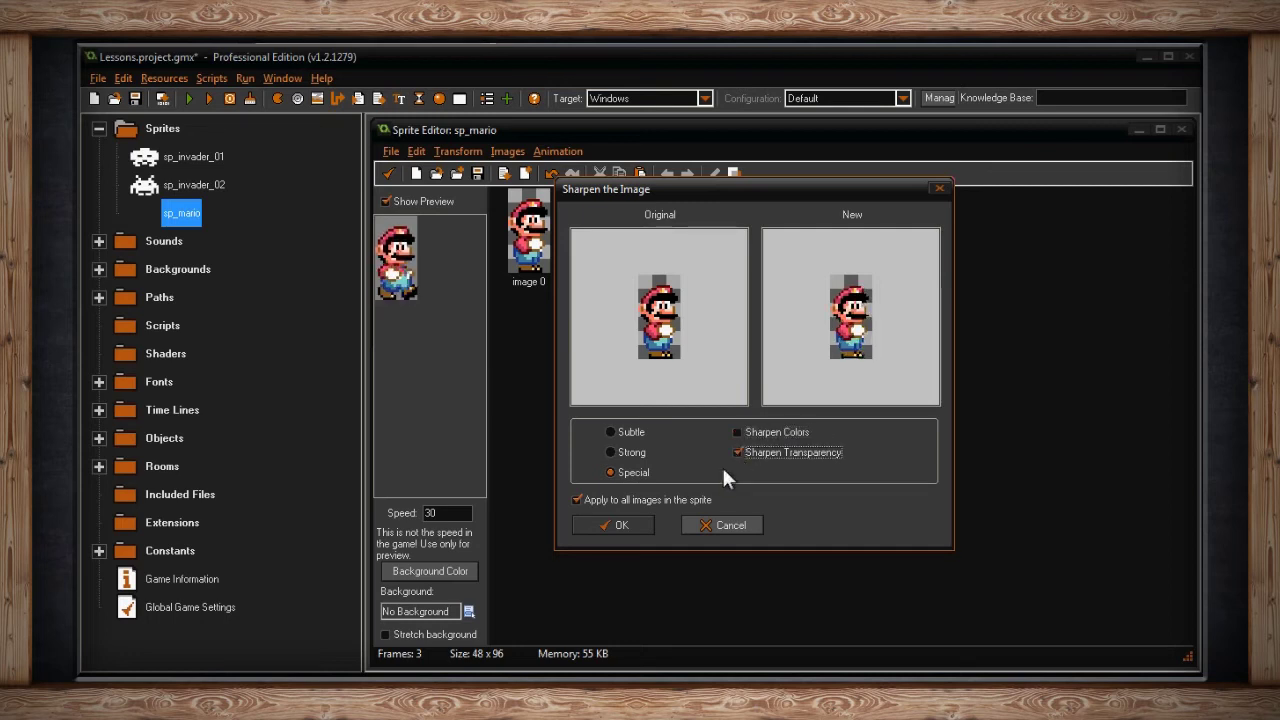
{"action": "left_click", "coordinate": [708, 526]}
Preview an outline around the sprite in dark blue with thickness 4
{"action": "left_click", "coordinate": [510, 152]}
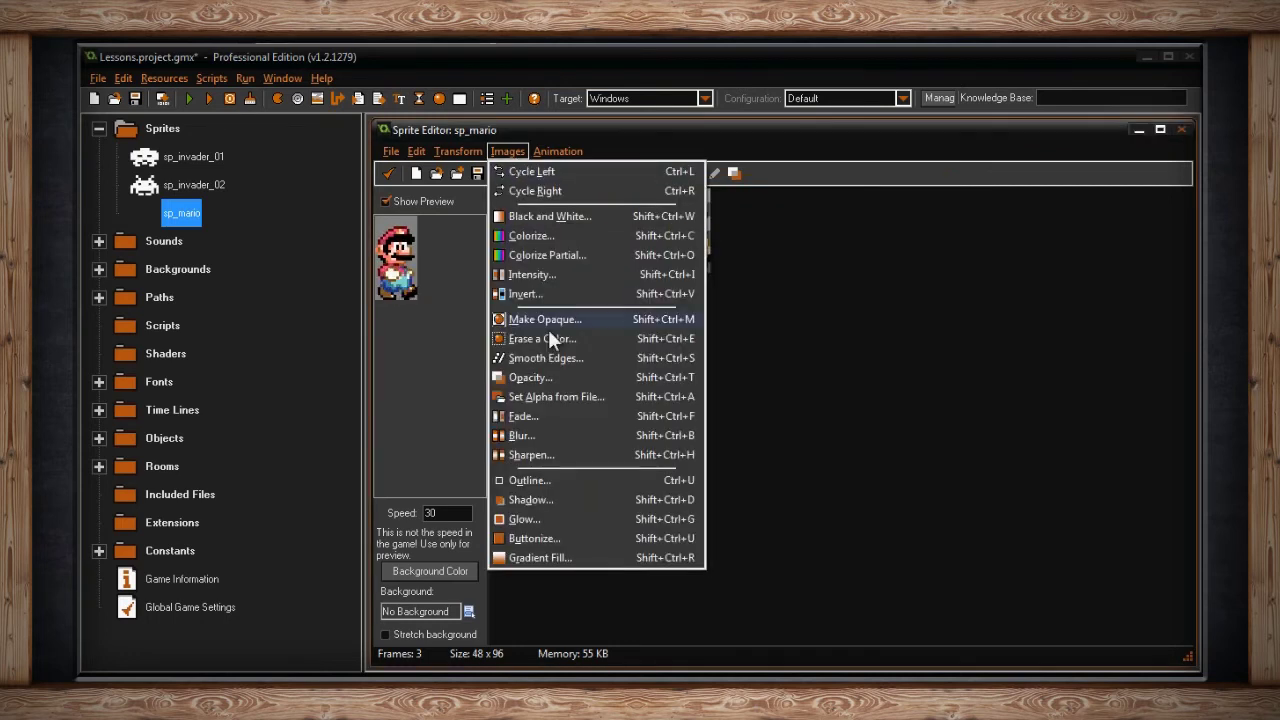
{"action": "left_click", "coordinate": [558, 480]}
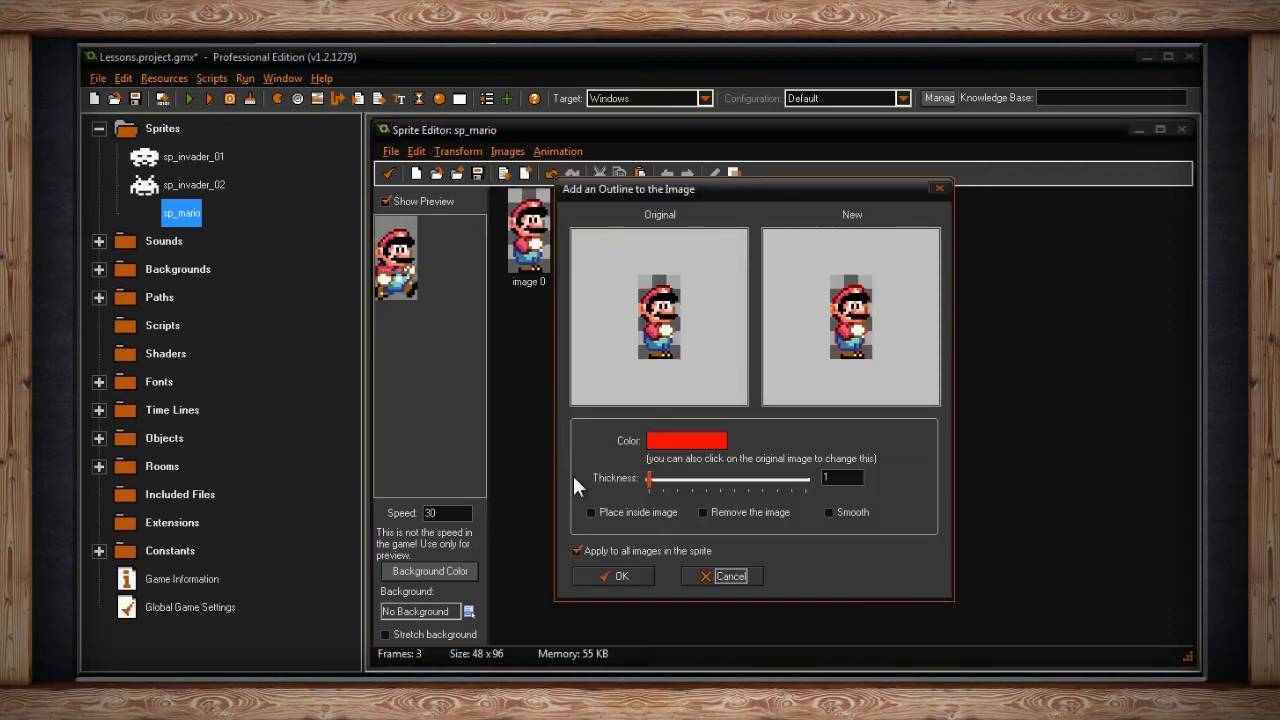
{"action": "left_click", "coordinate": [661, 445]}
{"action": "left_click", "coordinate": [553, 228]}
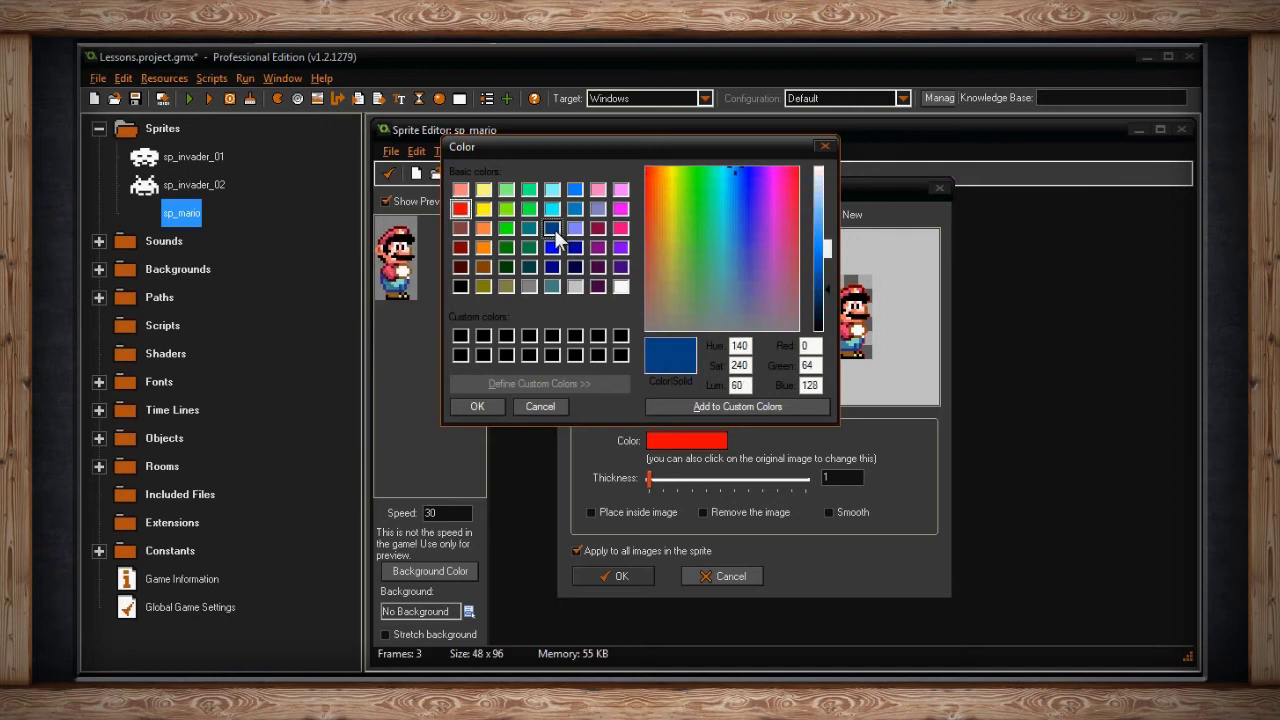
{"action": "left_click", "coordinate": [486, 406]}
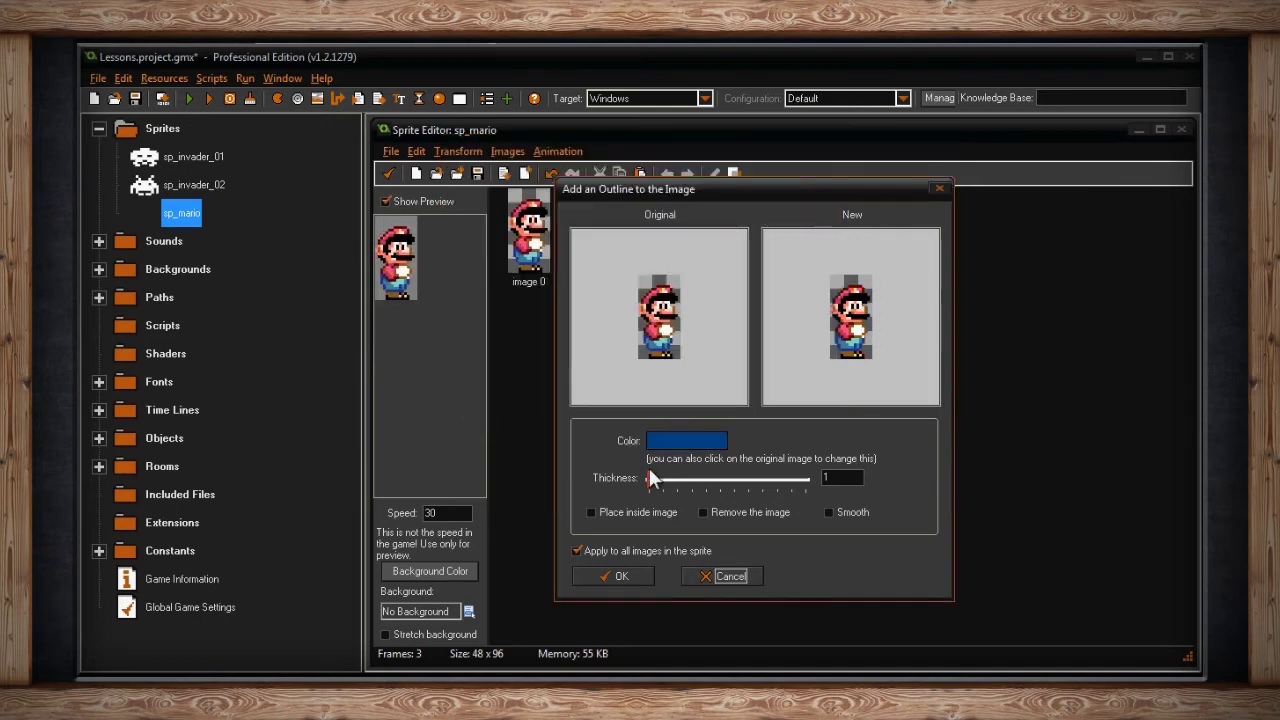
{"action": "left_click_drag", "start_coordinate": [650, 479], "coordinate": [690, 481]}
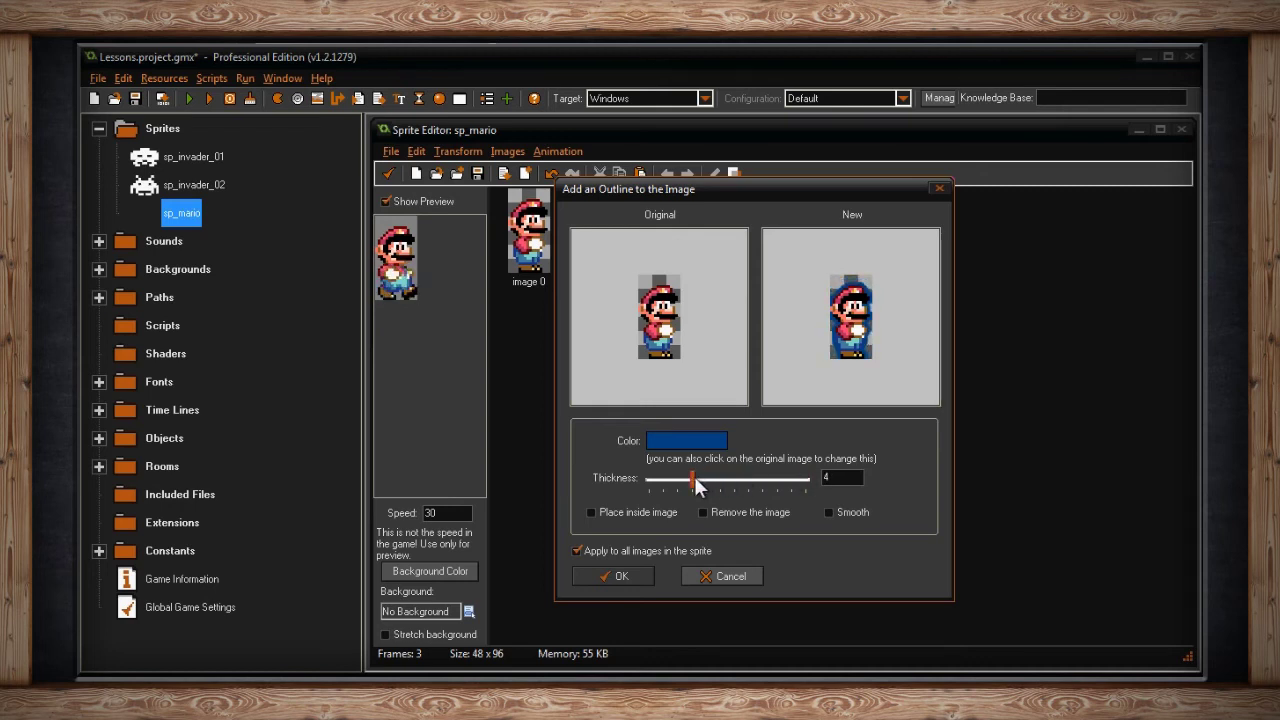
Toggle the outline's Place inside image, Remove the image and Smooth options to compare them, and cancel the outline
{"action": "left_click", "coordinate": [596, 515]}
{"action": "left_click", "coordinate": [596, 515]}
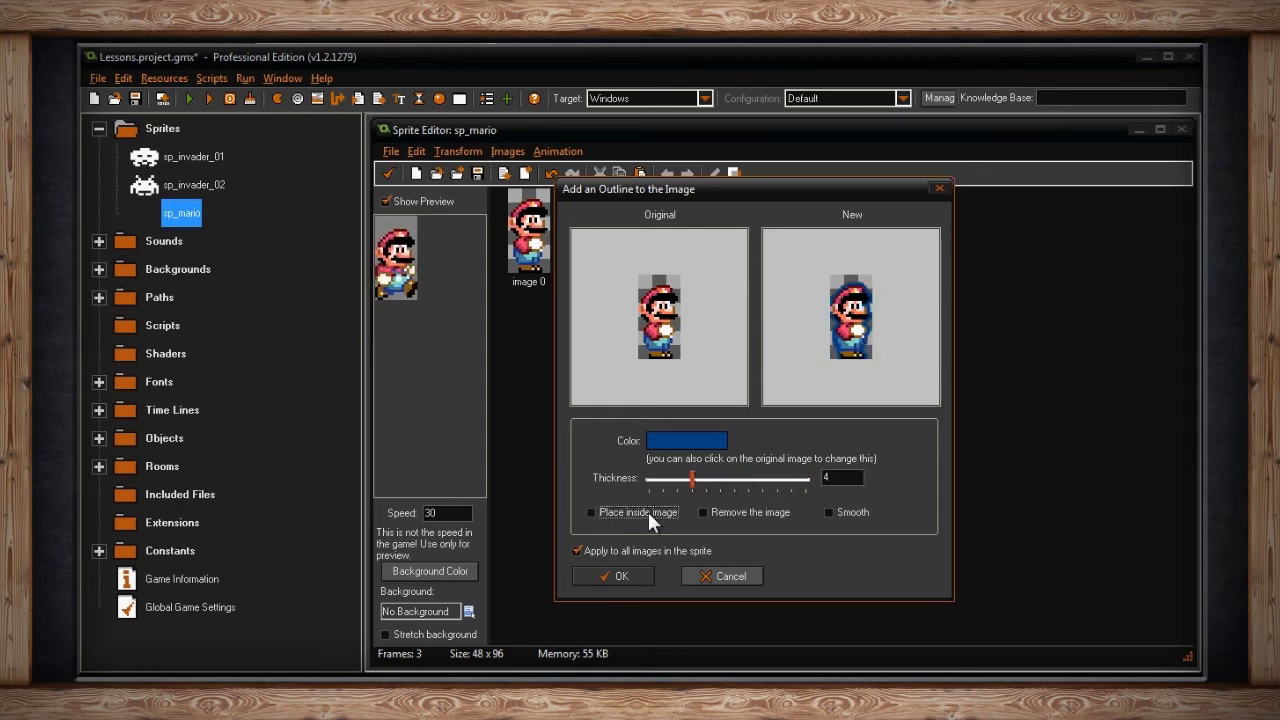
{"action": "left_click", "coordinate": [704, 512]}
{"action": "left_click", "coordinate": [704, 512]}
{"action": "left_click", "coordinate": [704, 512]}
{"action": "left_click", "coordinate": [704, 512]}
{"action": "double_click", "coordinate": [704, 512]}
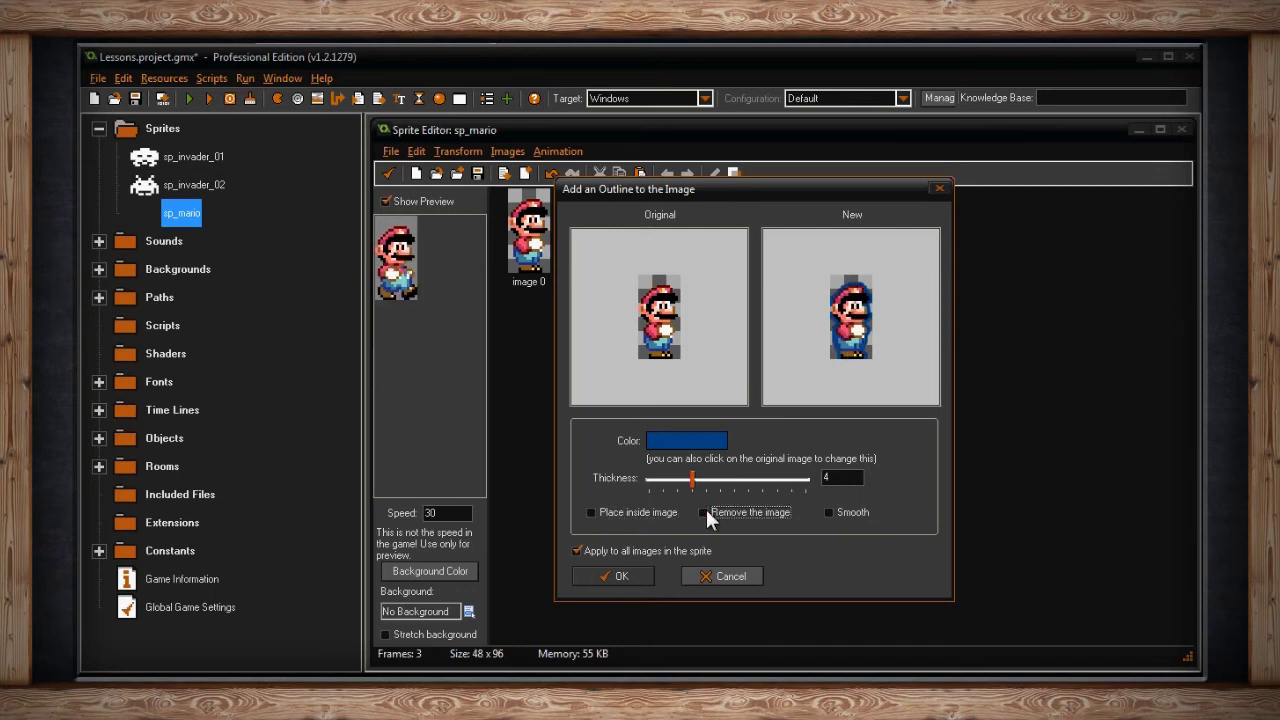
{"action": "left_click", "coordinate": [829, 512]}
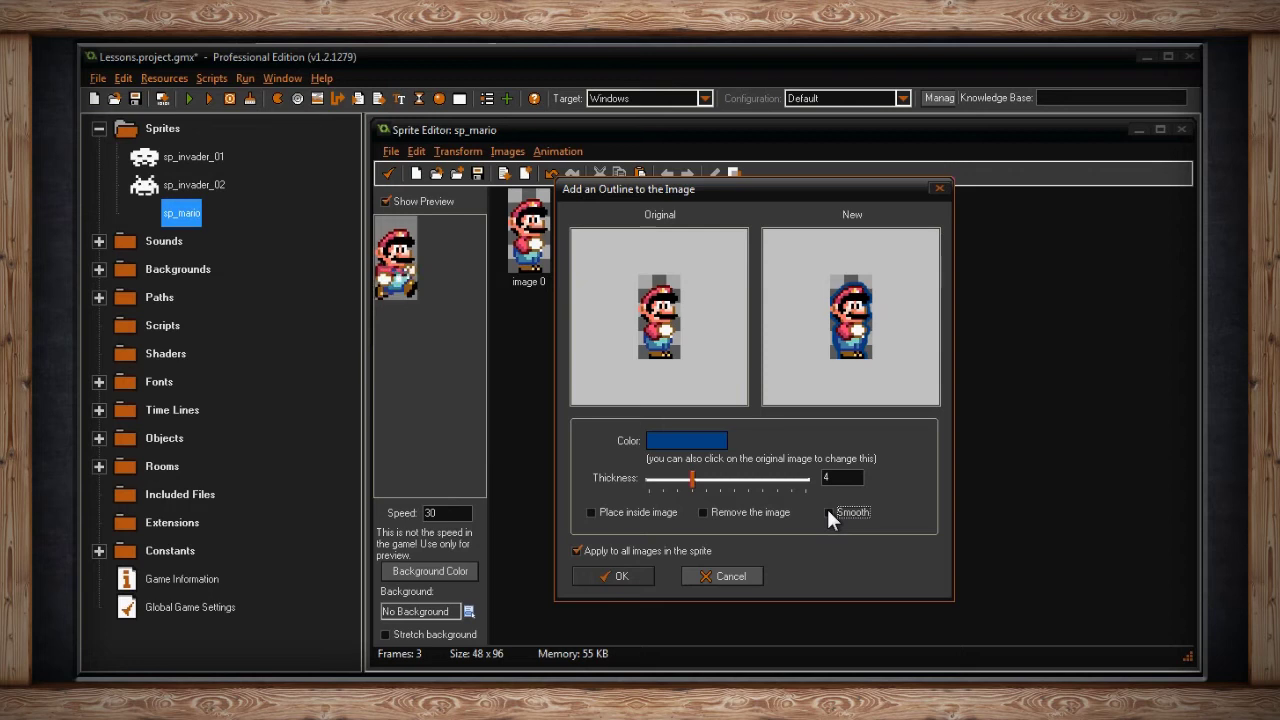
{"action": "left_click", "coordinate": [735, 575]}
Preview a shadow on the sprite with its color set to black
{"action": "left_click", "coordinate": [507, 151]}
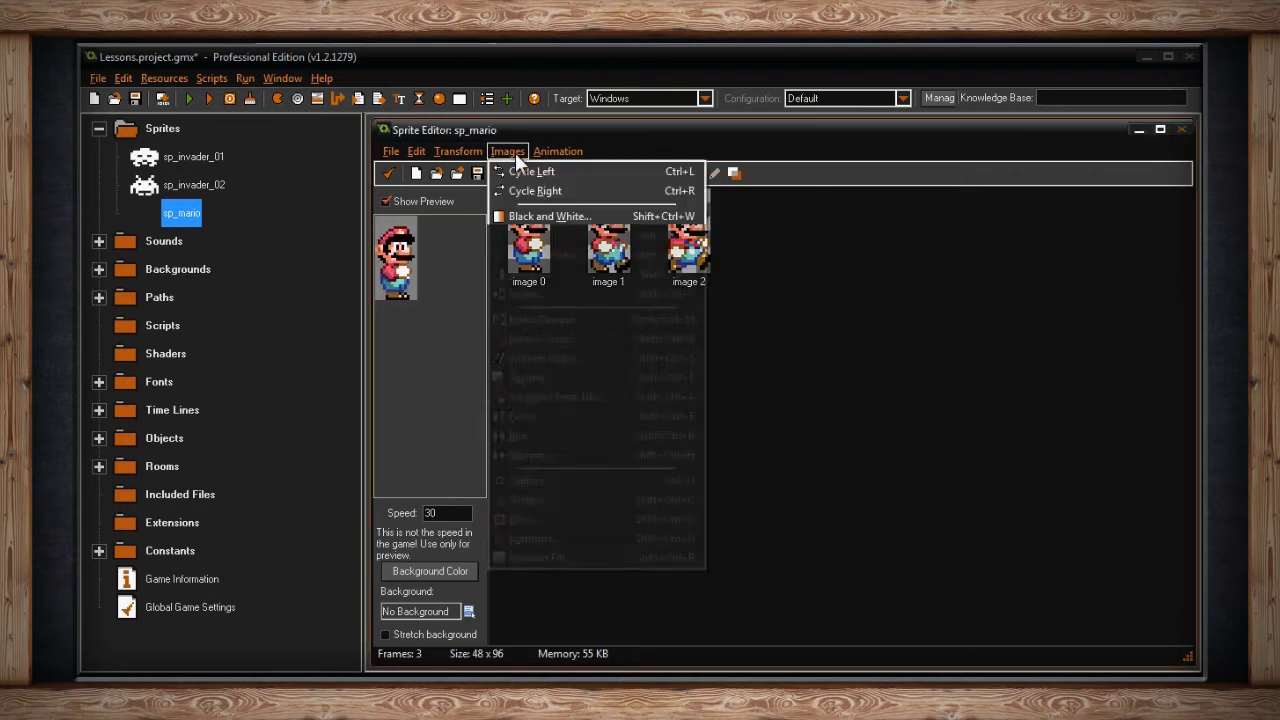
{"action": "left_click", "coordinate": [556, 496]}
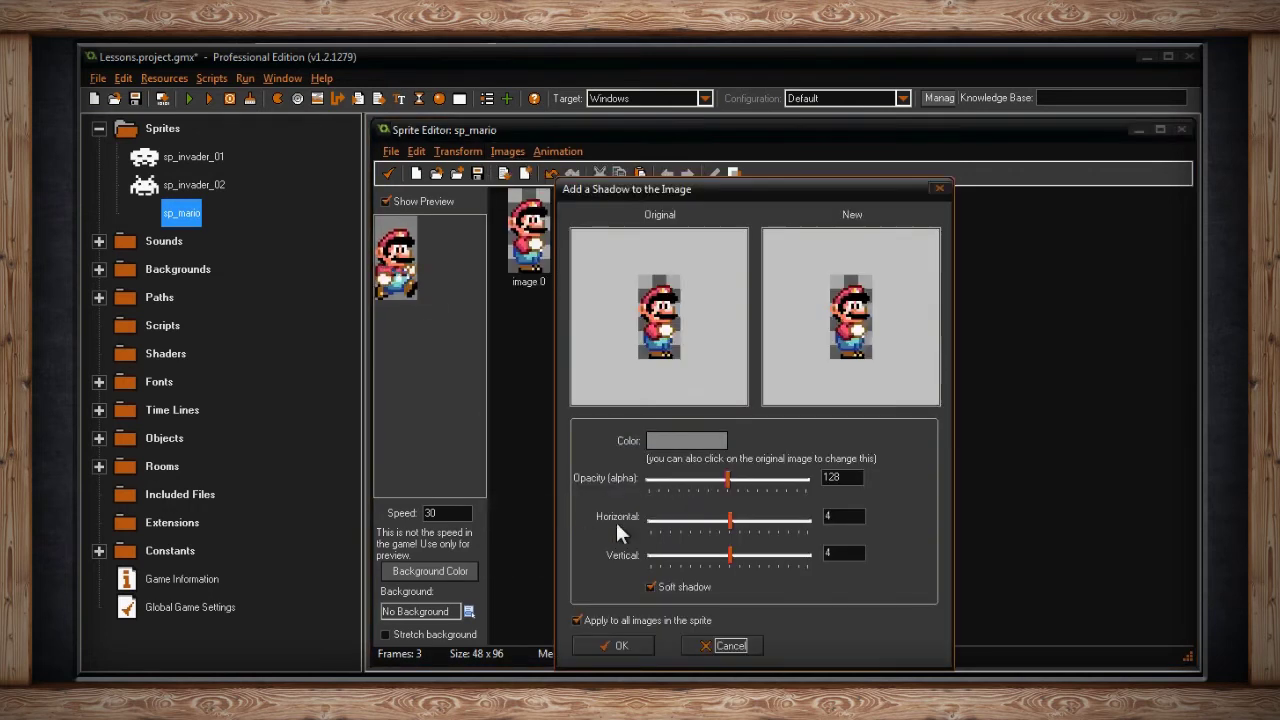
{"action": "left_click", "coordinate": [687, 441]}
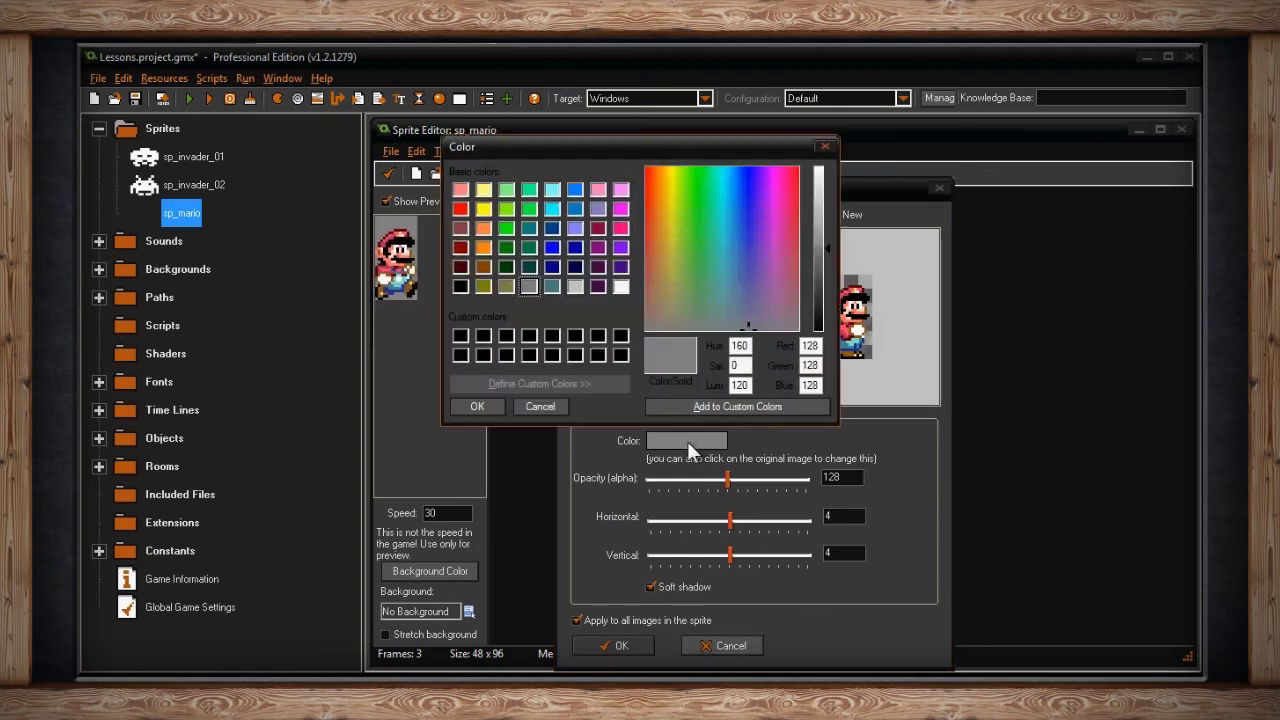
{"action": "left_click", "coordinate": [460, 286]}
{"action": "left_click", "coordinate": [478, 406]}
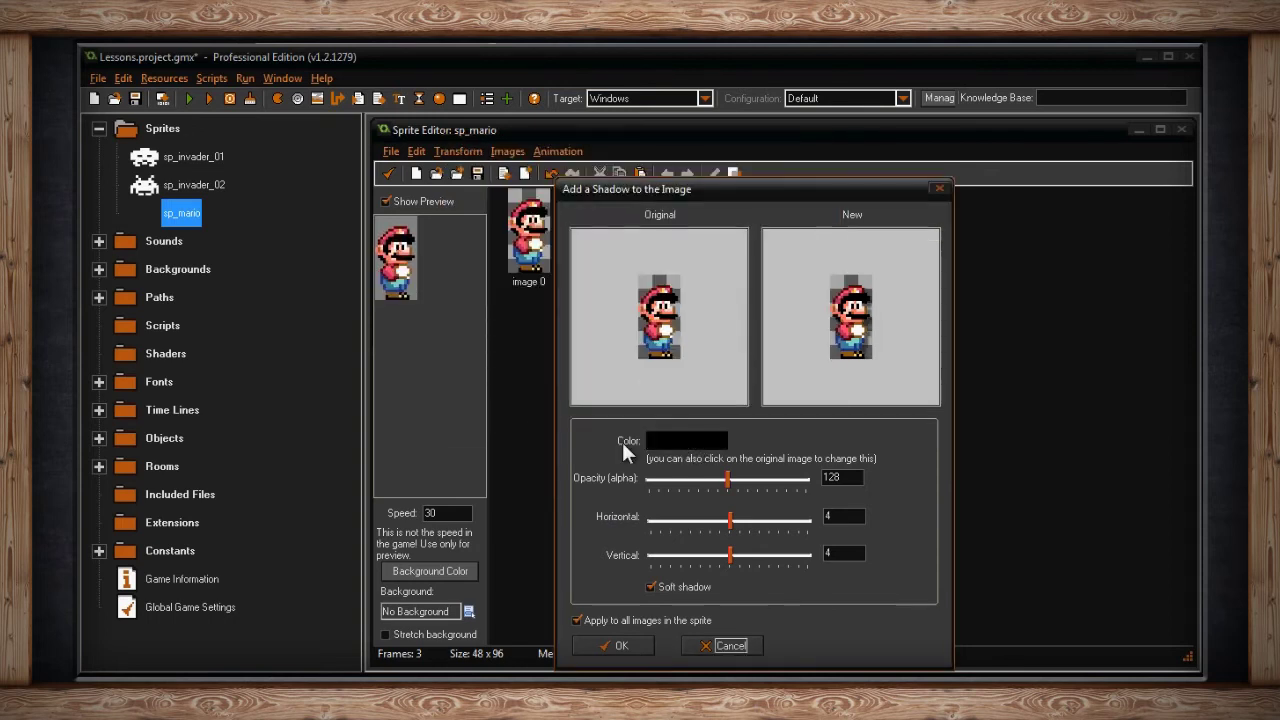
Try the shadow at opacity 219, horizontal offset 0 and vertical offset -20, toggle Soft shadow, and cancel it
{"action": "left_click_drag", "start_coordinate": [727, 482], "coordinate": [752, 482]}
{"action": "left_click_drag", "start_coordinate": [806, 480], "coordinate": [783, 480]}
{"action": "left_click", "coordinate": [728, 521]}
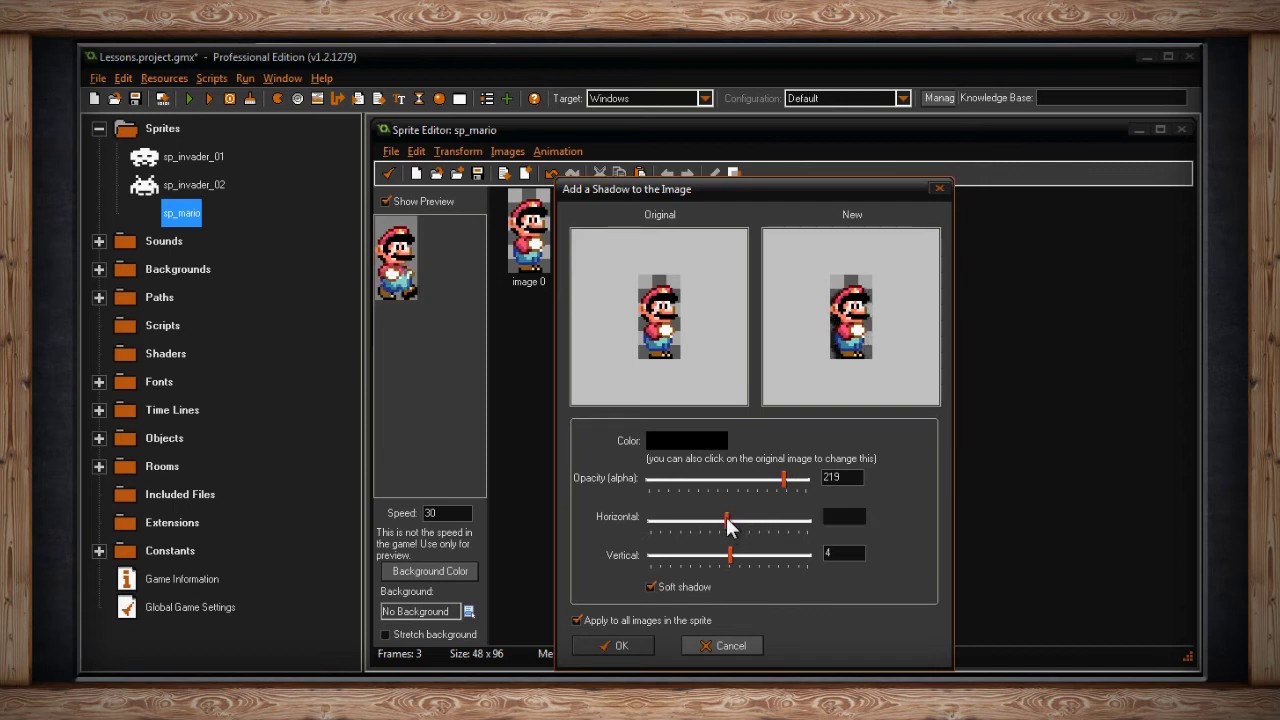
{"action": "left_click_drag", "start_coordinate": [731, 556], "coordinate": [723, 559]}
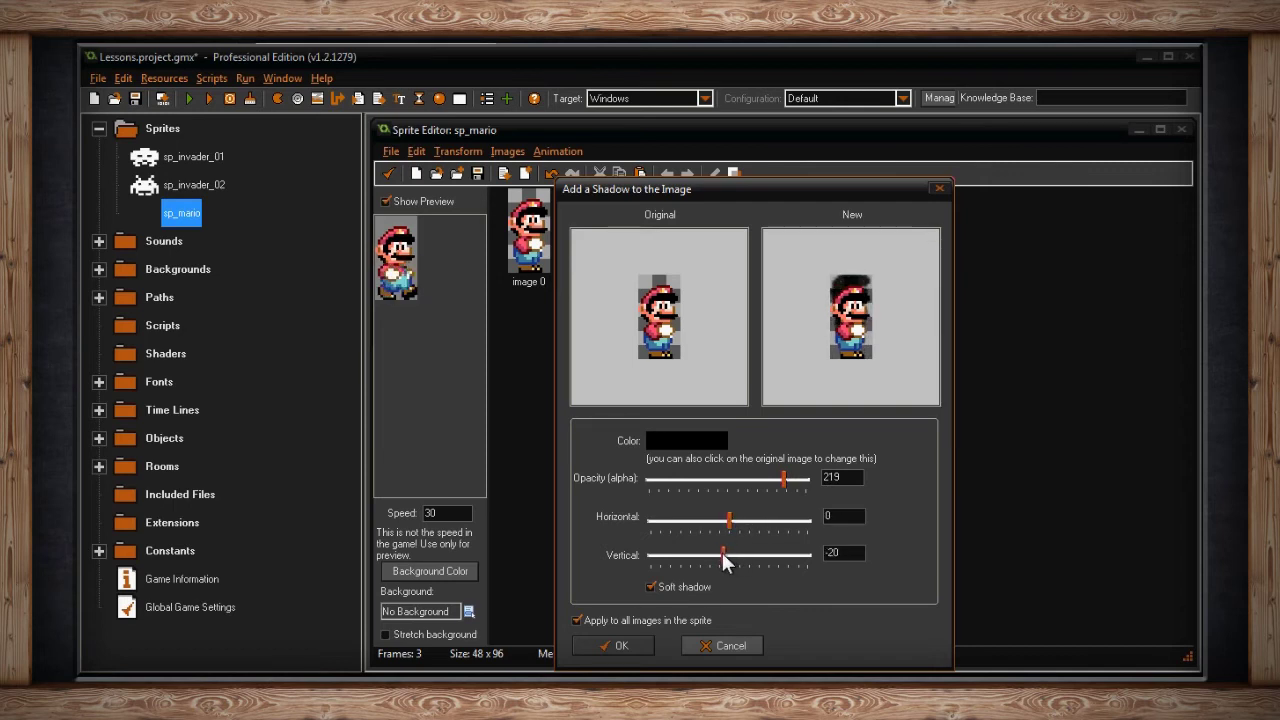
{"action": "left_click", "coordinate": [651, 587]}
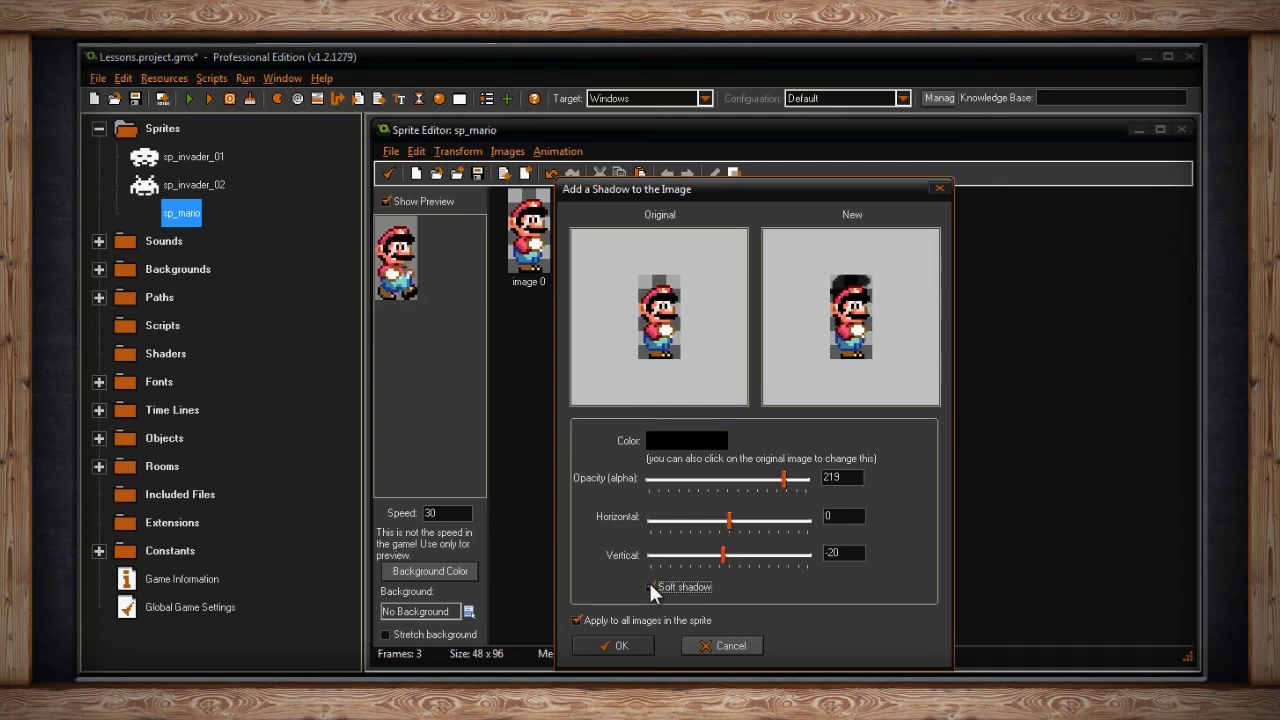
{"action": "left_click", "coordinate": [712, 646]}
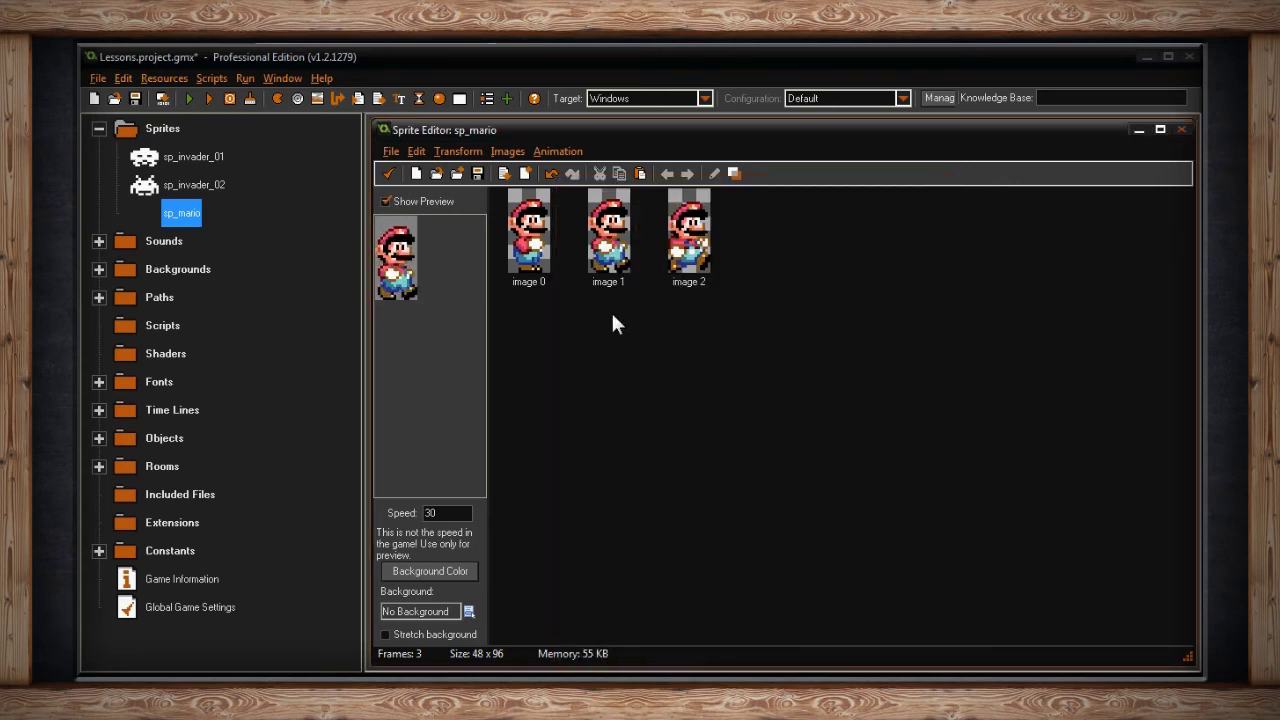
Preview a red glow with opacity 169 and thickness 5, and try the Place inside image option
{"action": "left_click", "coordinate": [507, 151]}
{"action": "left_click", "coordinate": [551, 515]}
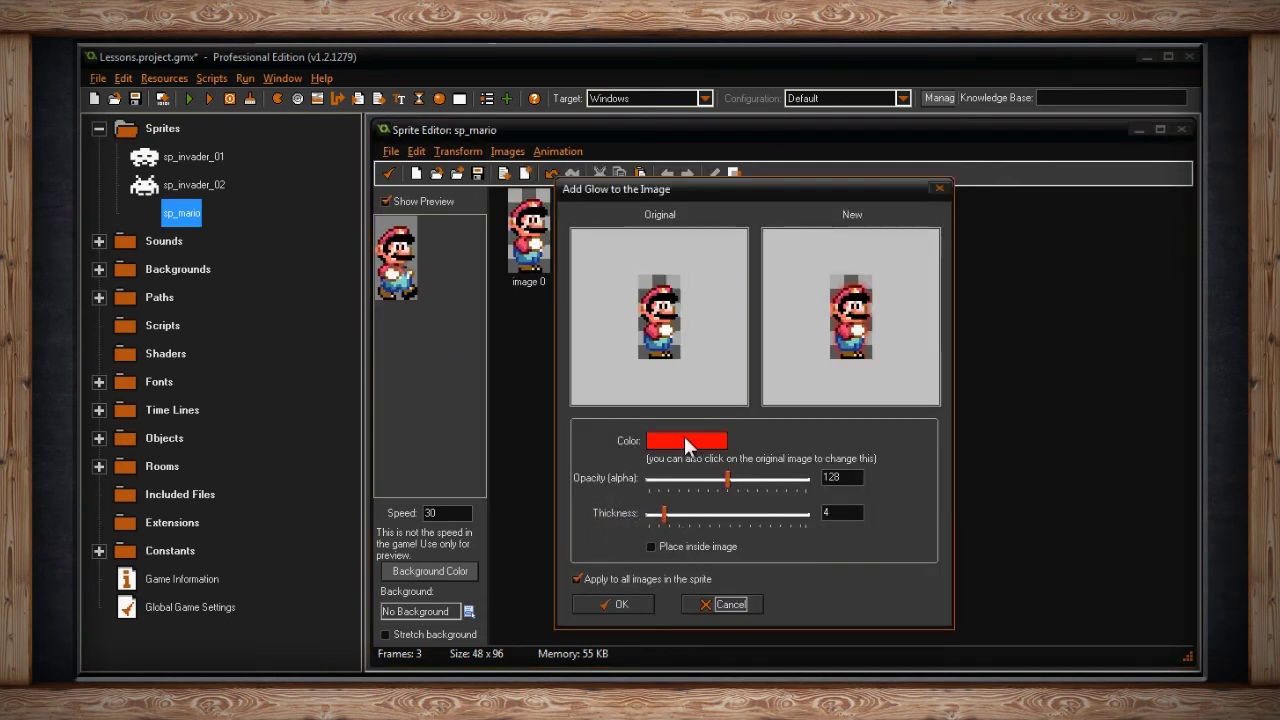
{"action": "left_click_drag", "start_coordinate": [728, 484], "coordinate": [755, 482]}
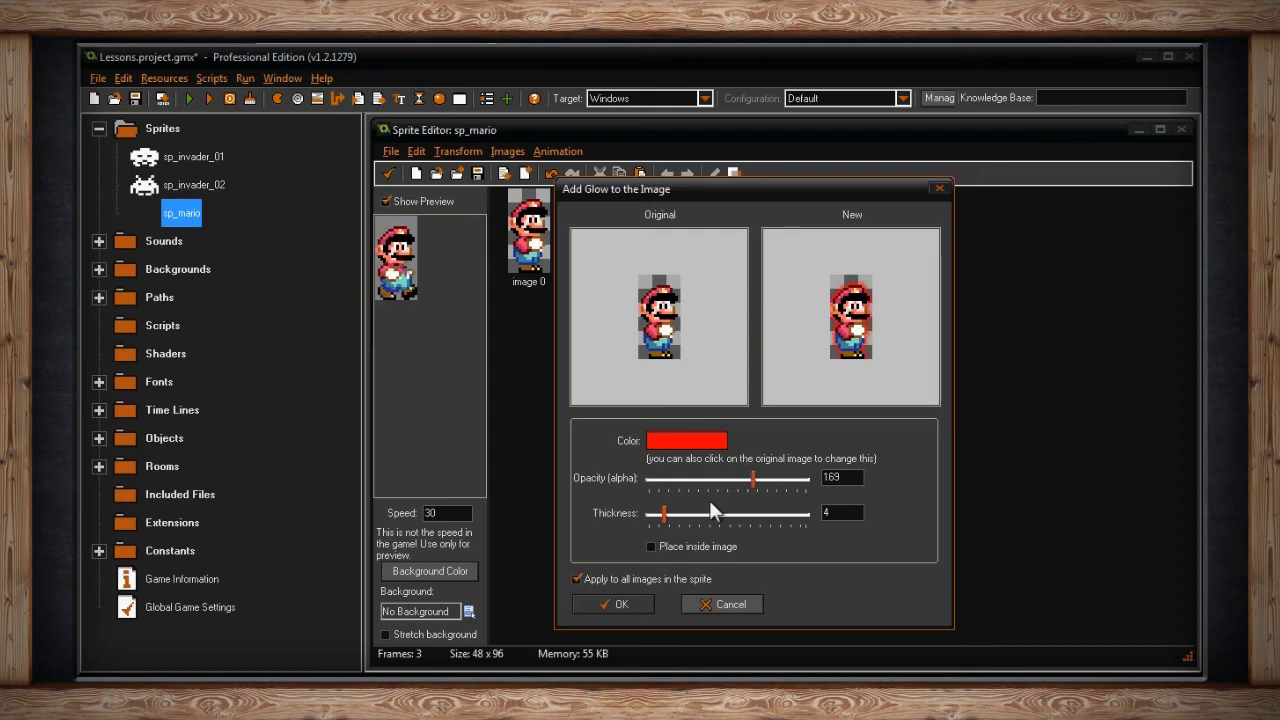
{"action": "mouse_move", "coordinate": [665, 513]}
{"action": "left_mouse_down"}
{"action": "mouse_move", "coordinate": [785, 518]}
{"action": "mouse_move", "coordinate": [671, 516]}
{"action": "left_mouse_up"}
{"action": "left_click", "coordinate": [649, 545]}
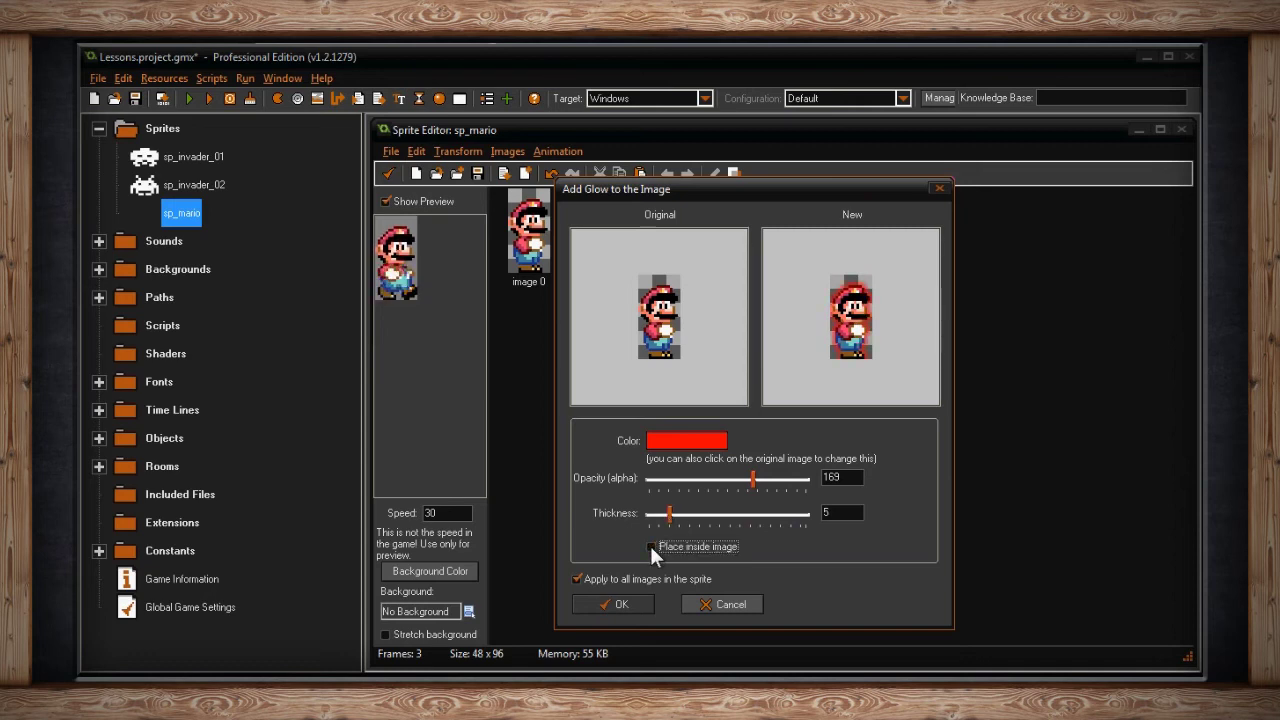
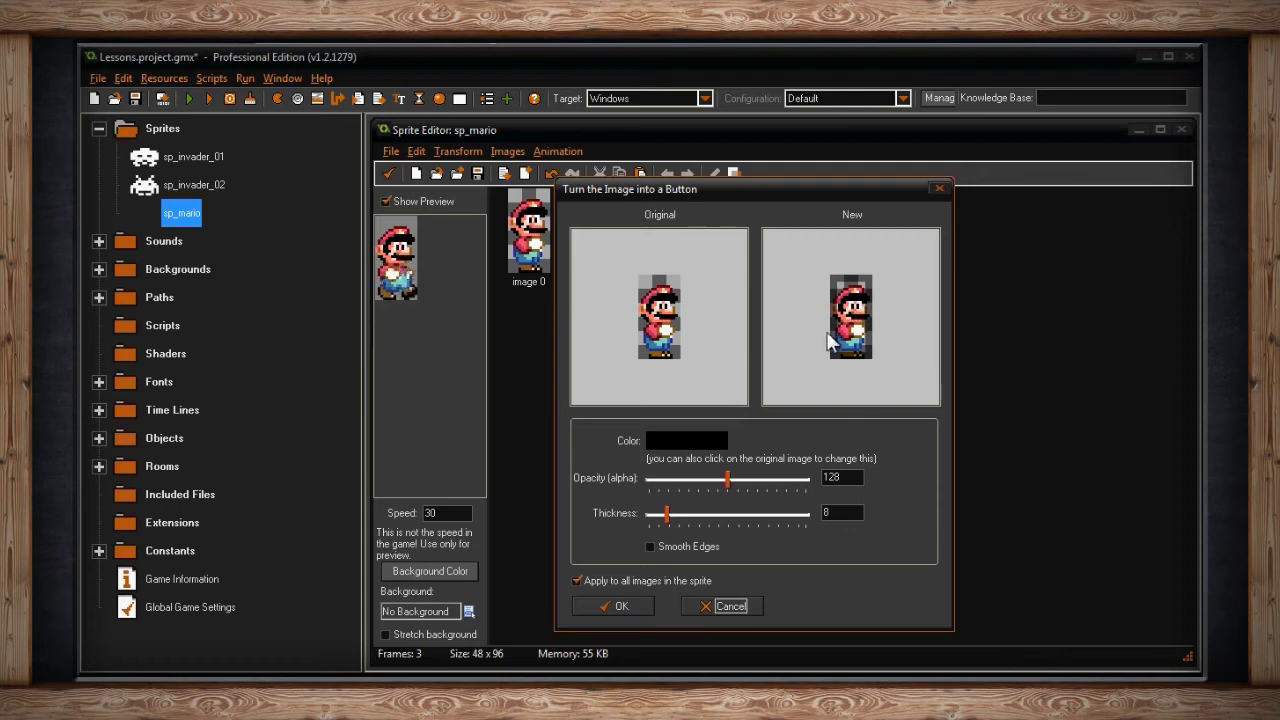
Preview the button effect in white with opacity 175 and thickness 6, try Smooth Edges with thickness 11, and cancel it
{"action": "left_click", "coordinate": [621, 287]}
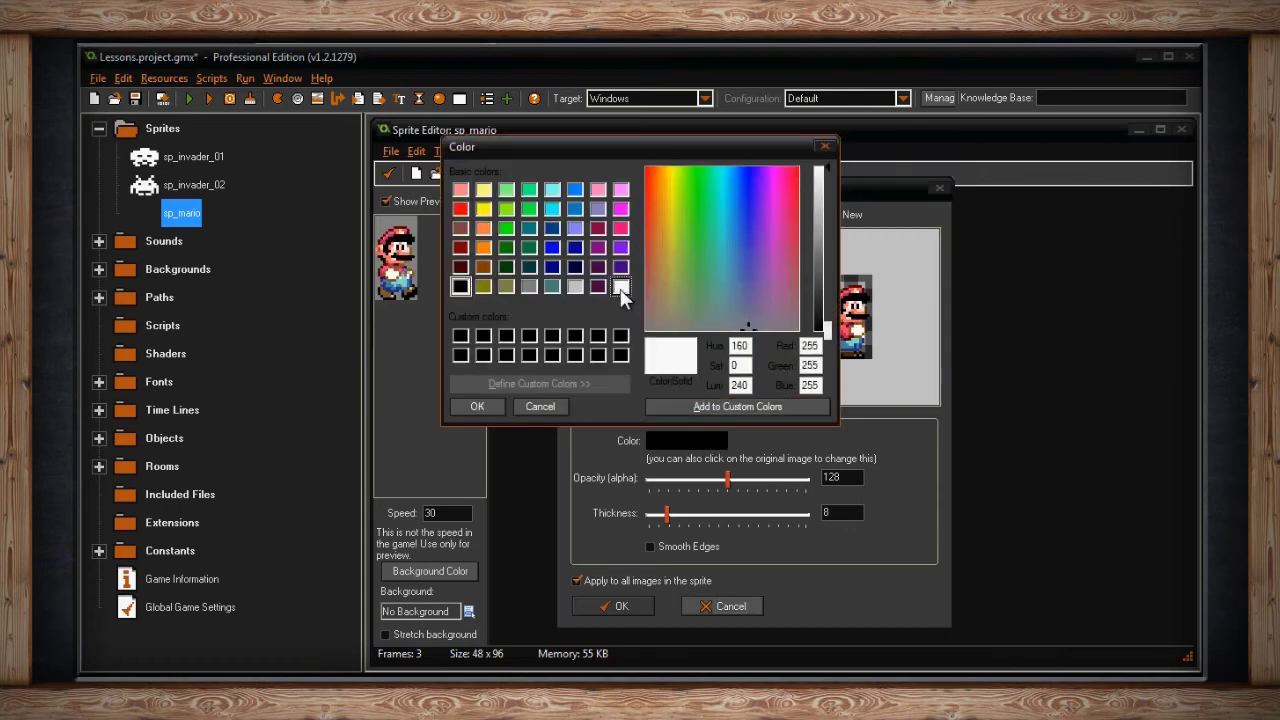
{"action": "left_click", "coordinate": [494, 406]}
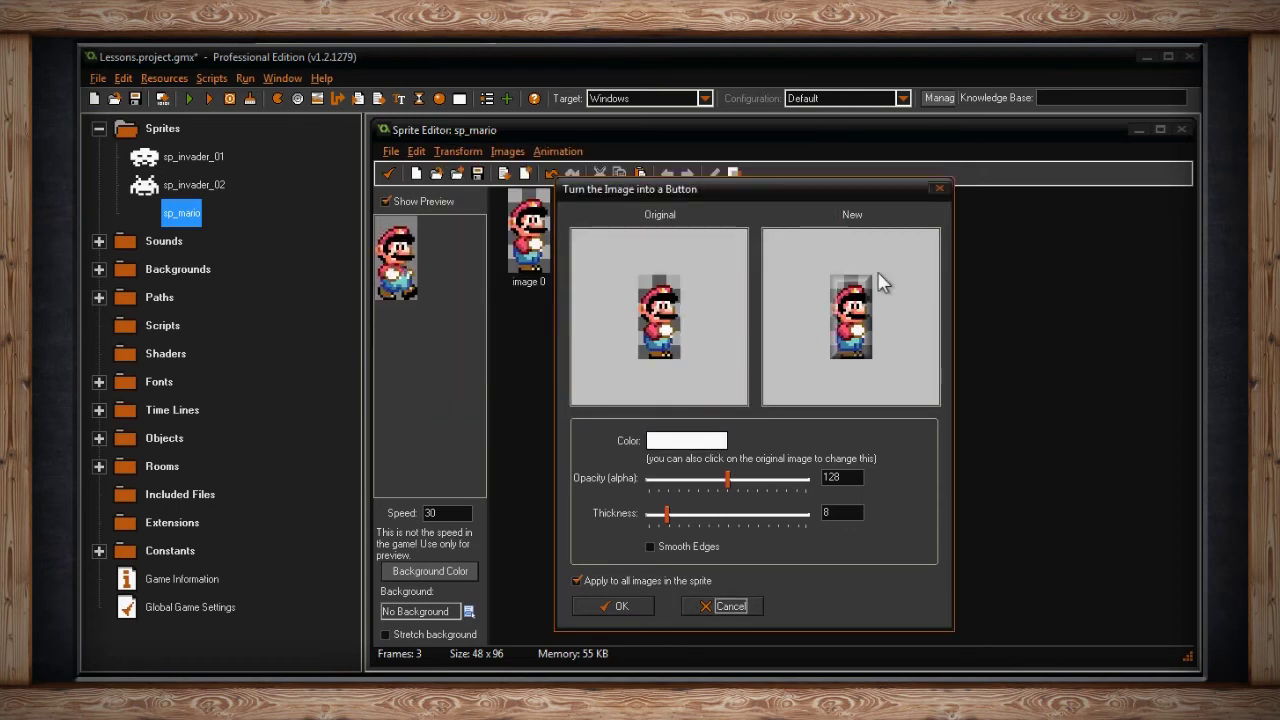
{"action": "left_click_drag", "start_coordinate": [731, 487], "coordinate": [760, 484]}
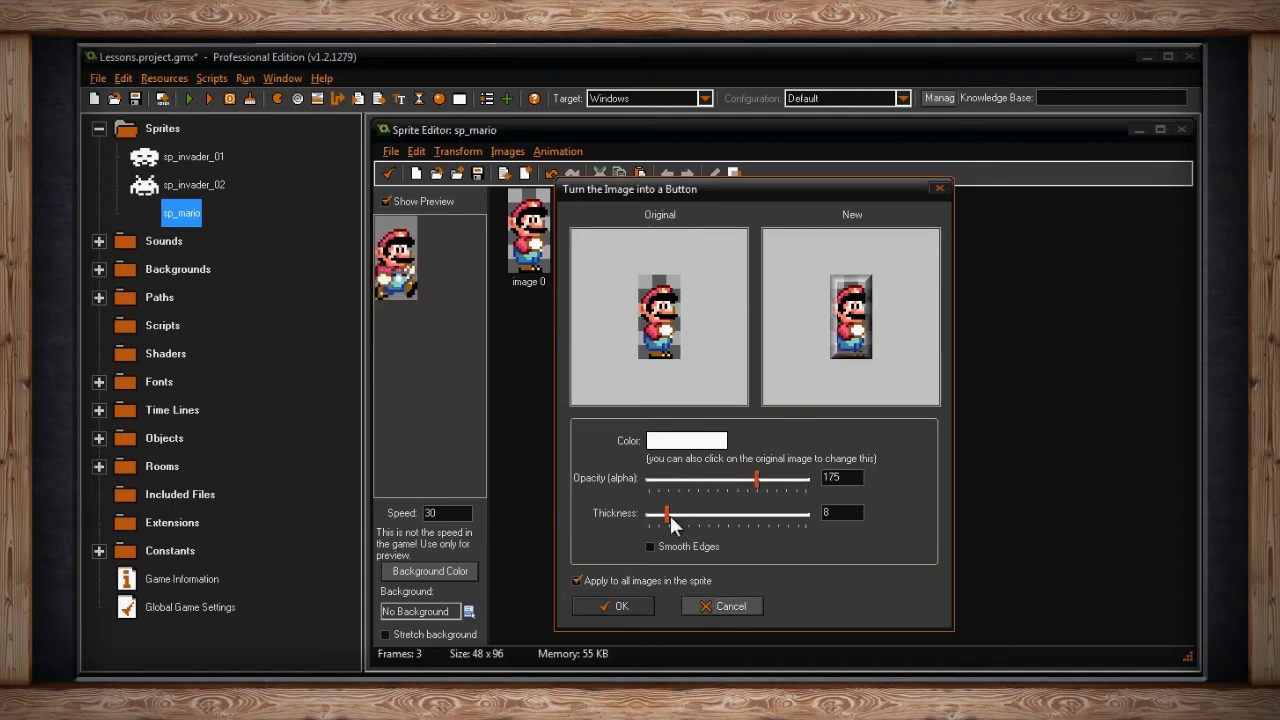
{"action": "mouse_move", "coordinate": [668, 526]}
{"action": "left_mouse_down"}
{"action": "mouse_move", "coordinate": [685, 513]}
{"action": "mouse_move", "coordinate": [664, 518]}
{"action": "left_mouse_up"}
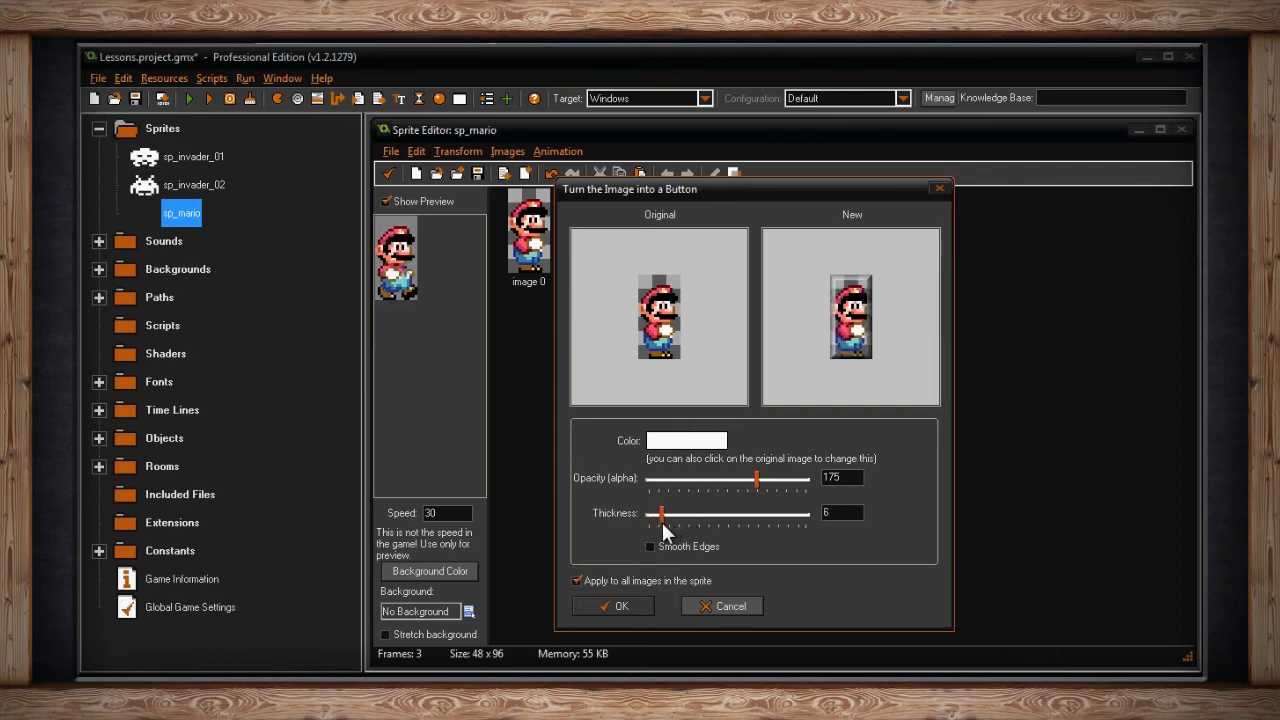
{"action": "left_click", "coordinate": [649, 548]}
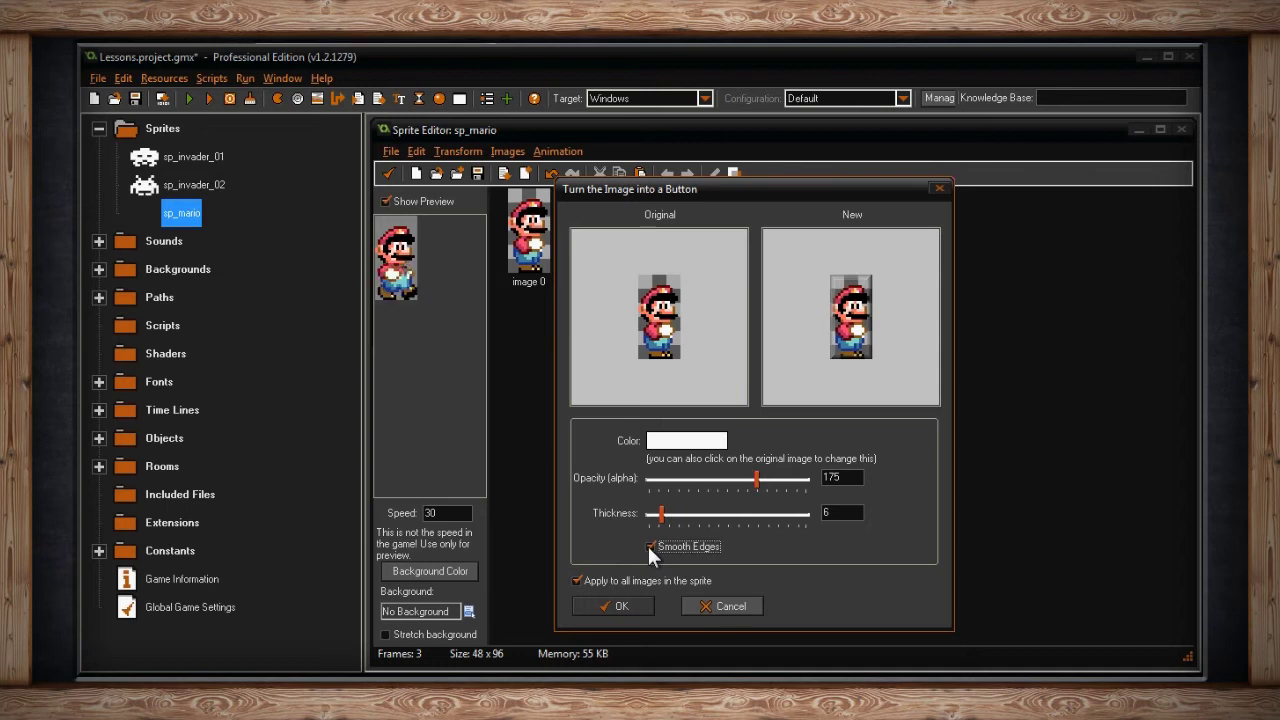
{"action": "left_click_drag", "start_coordinate": [661, 515], "coordinate": [674, 516]}
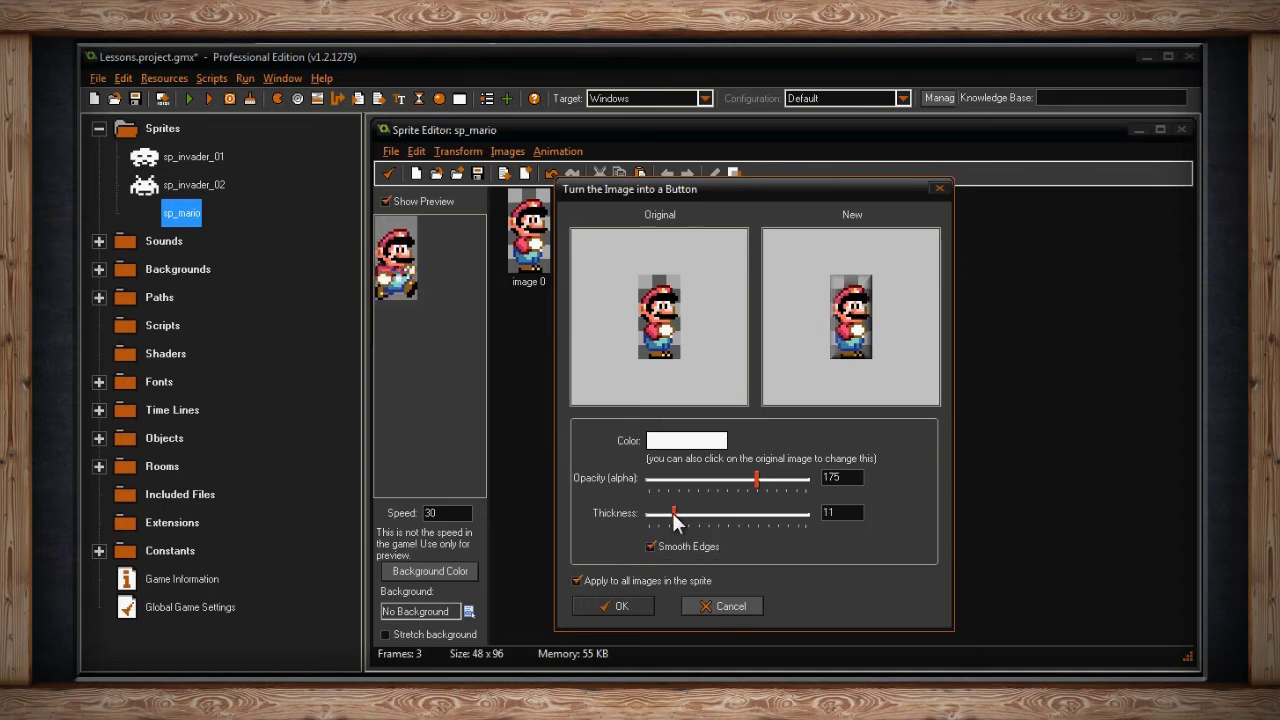
{"action": "left_click", "coordinate": [722, 605]}
Open Gradient Fill for all images in the sprite and preview the horizontal, vertical and diagonal gradient kinds
{"action": "left_click", "coordinate": [507, 151]}
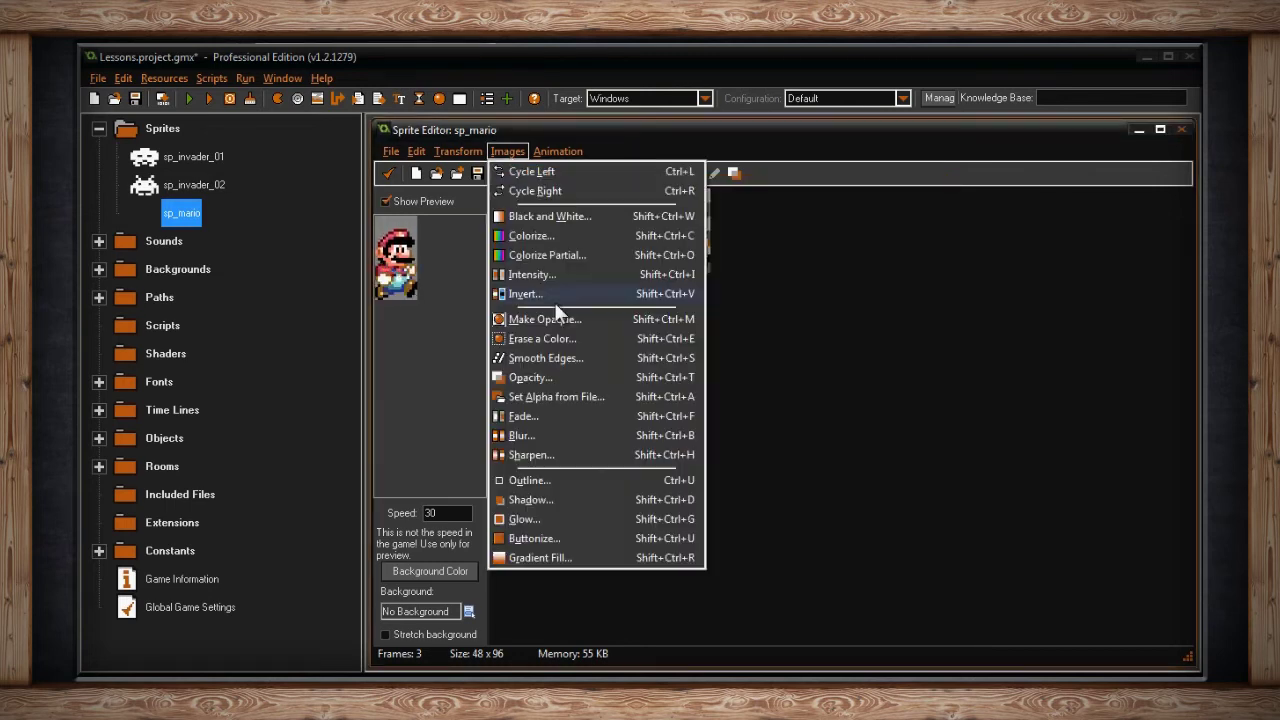
{"action": "left_click", "coordinate": [573, 555]}
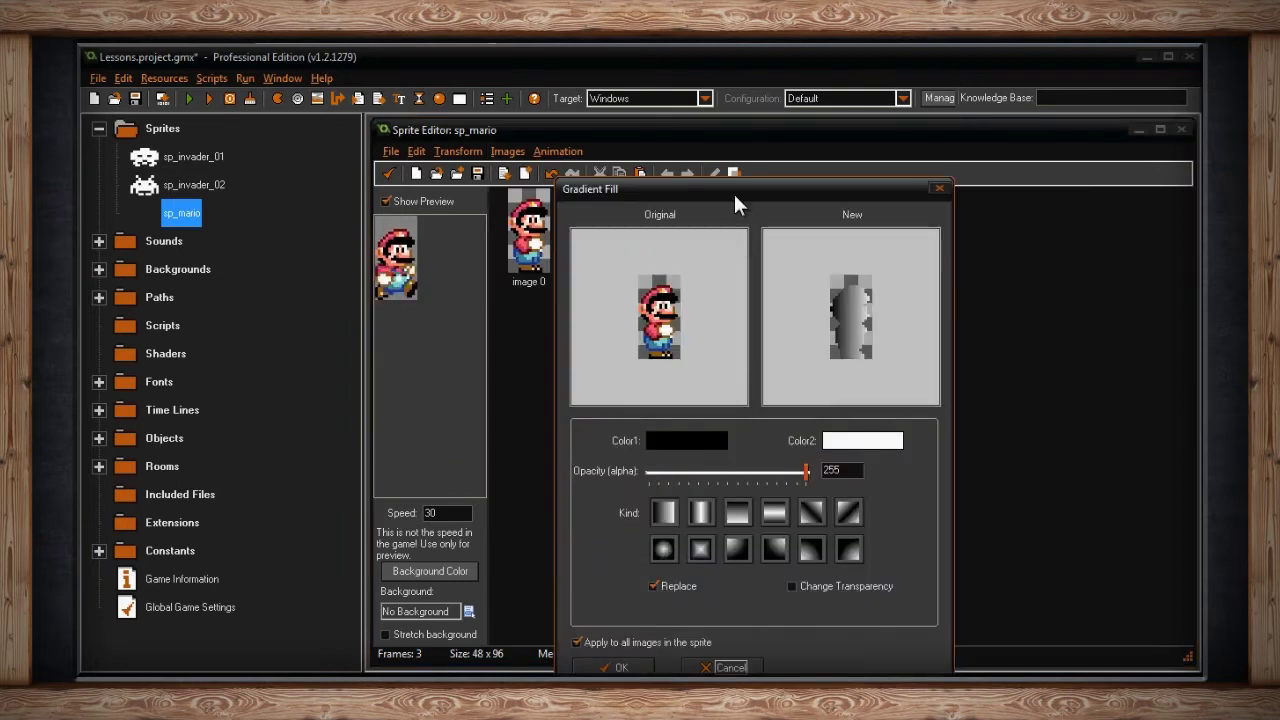
{"action": "left_click_drag", "start_coordinate": [737, 180], "coordinate": [741, 141]}
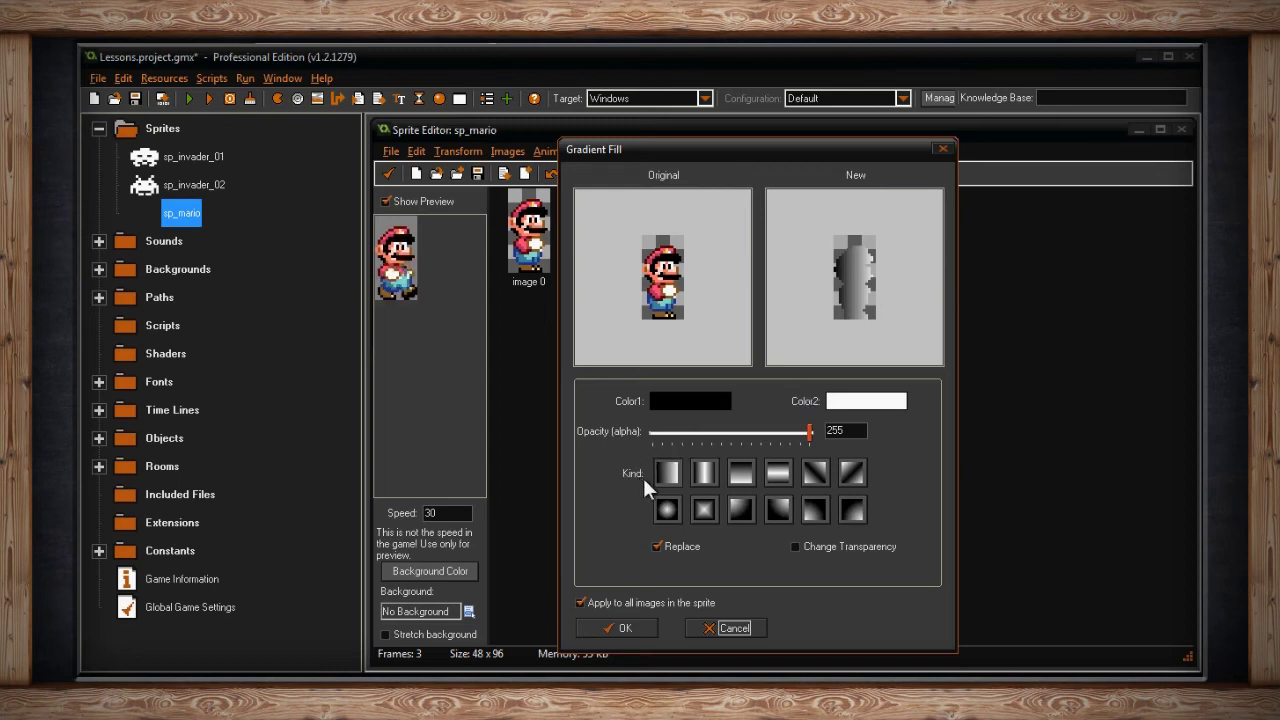
{"action": "left_click", "coordinate": [706, 476]}
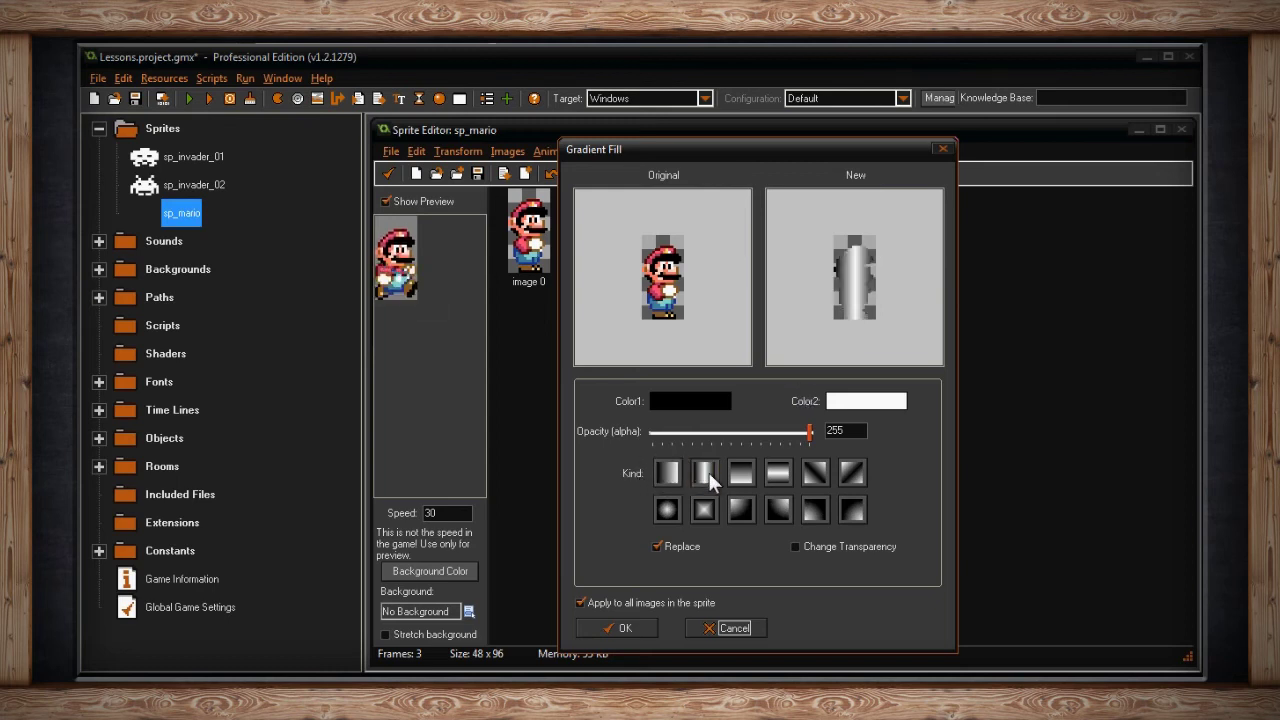
{"action": "left_click", "coordinate": [740, 478]}
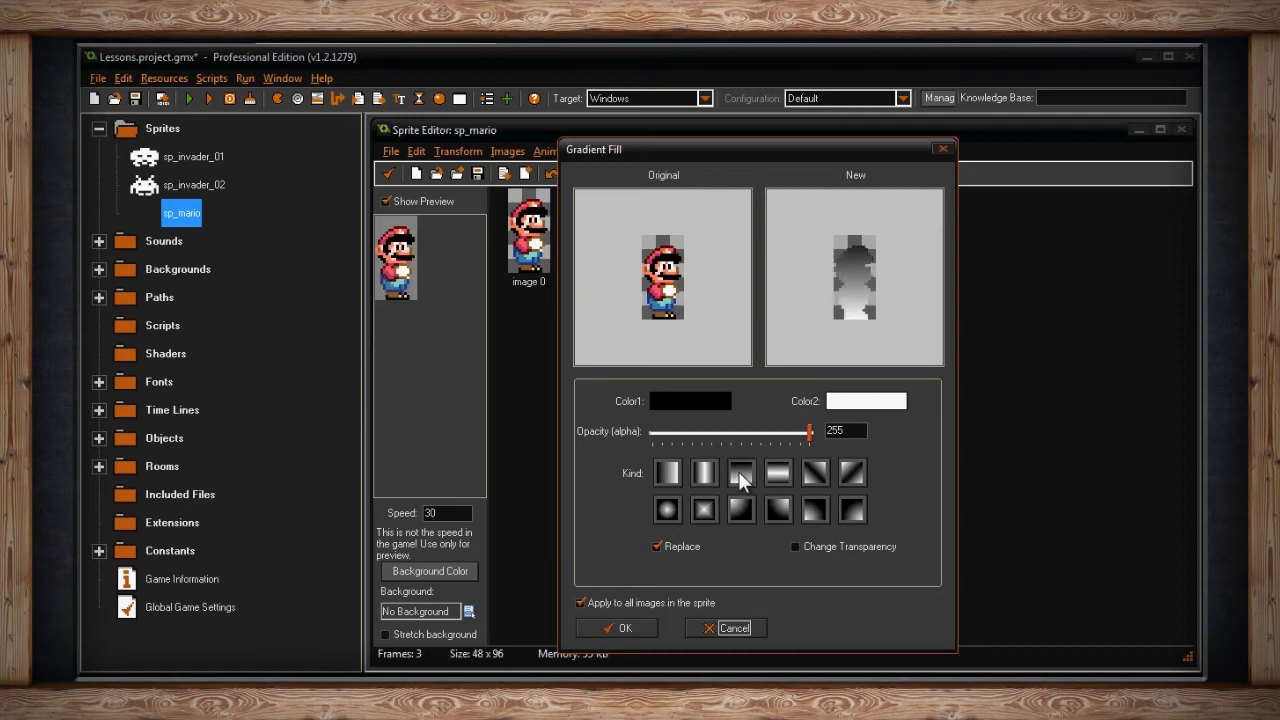
{"action": "left_click", "coordinate": [787, 478]}
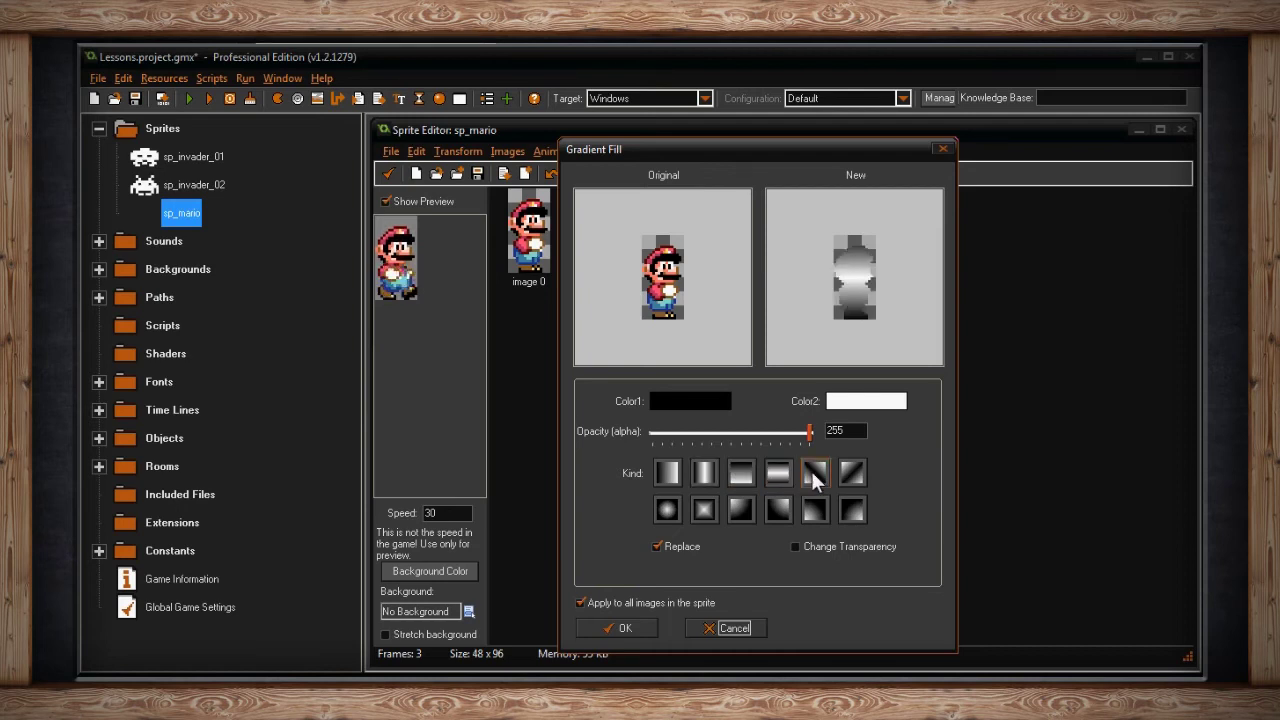
{"action": "left_click", "coordinate": [815, 478]}
{"action": "left_click", "coordinate": [862, 484]}
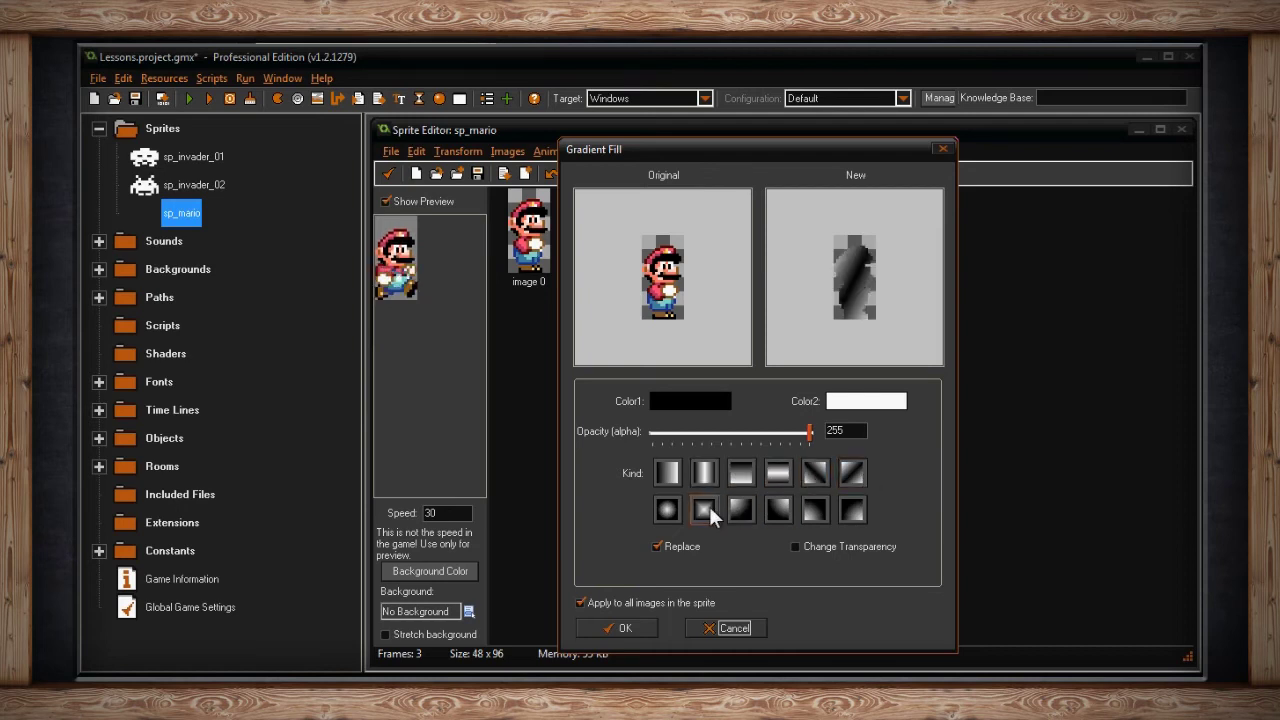
Preview the round, square and corner gradient kinds on the sprite
{"action": "left_click", "coordinate": [668, 511]}
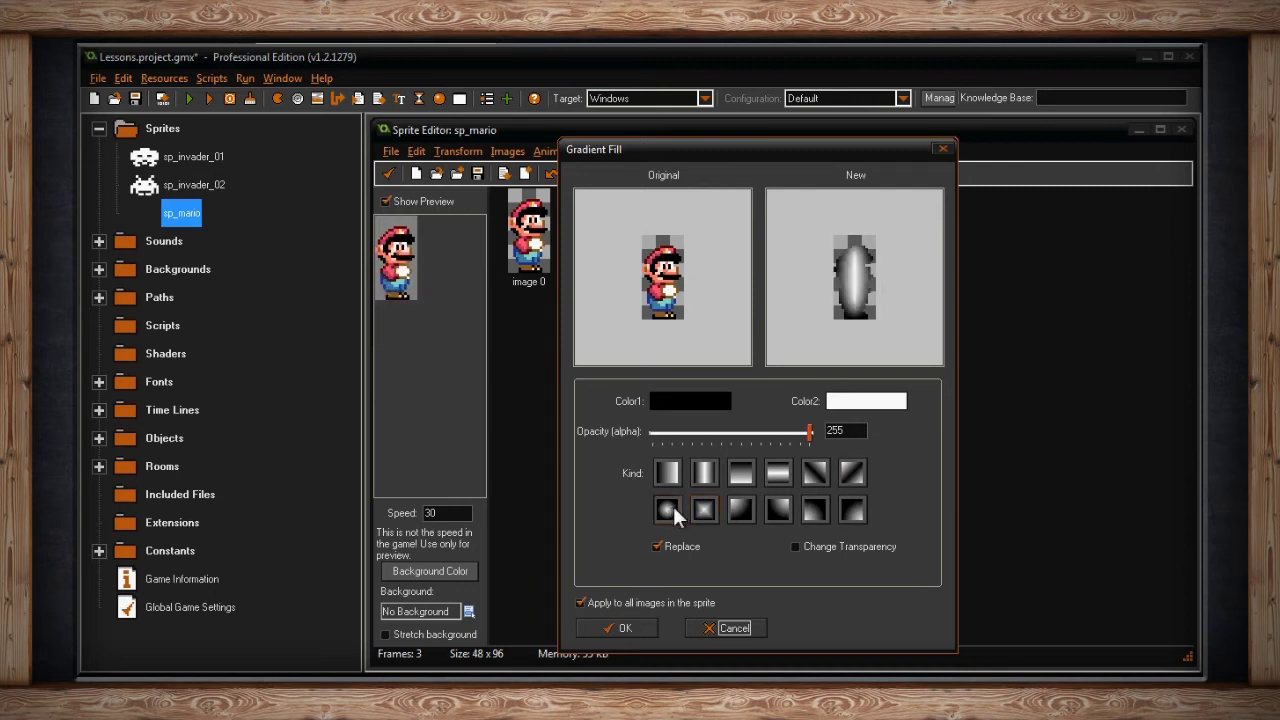
{"action": "left_click", "coordinate": [705, 511]}
{"action": "left_click", "coordinate": [778, 511]}
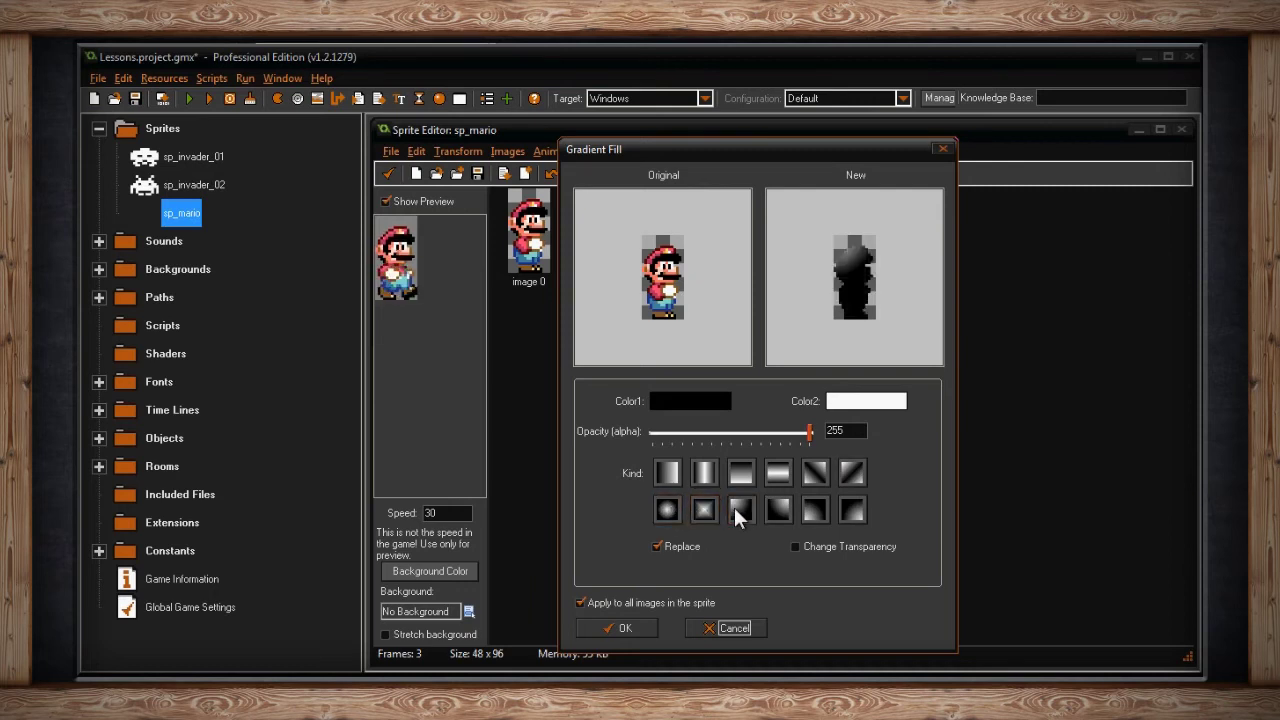
{"action": "left_click", "coordinate": [815, 511]}
{"action": "left_click", "coordinate": [852, 511]}
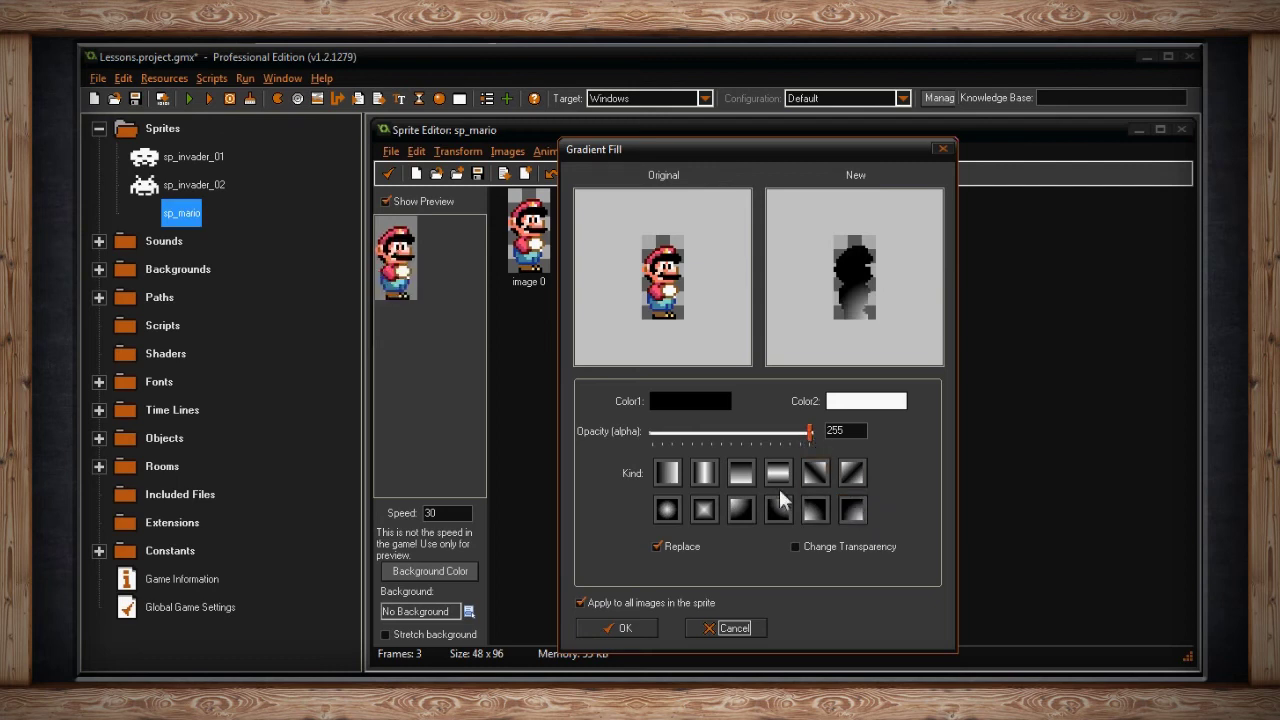
Try the gradient fill's Replace and Change Transparency options, and cancel the fill
{"action": "left_click", "coordinate": [657, 547]}
{"action": "left_click", "coordinate": [657, 547]}
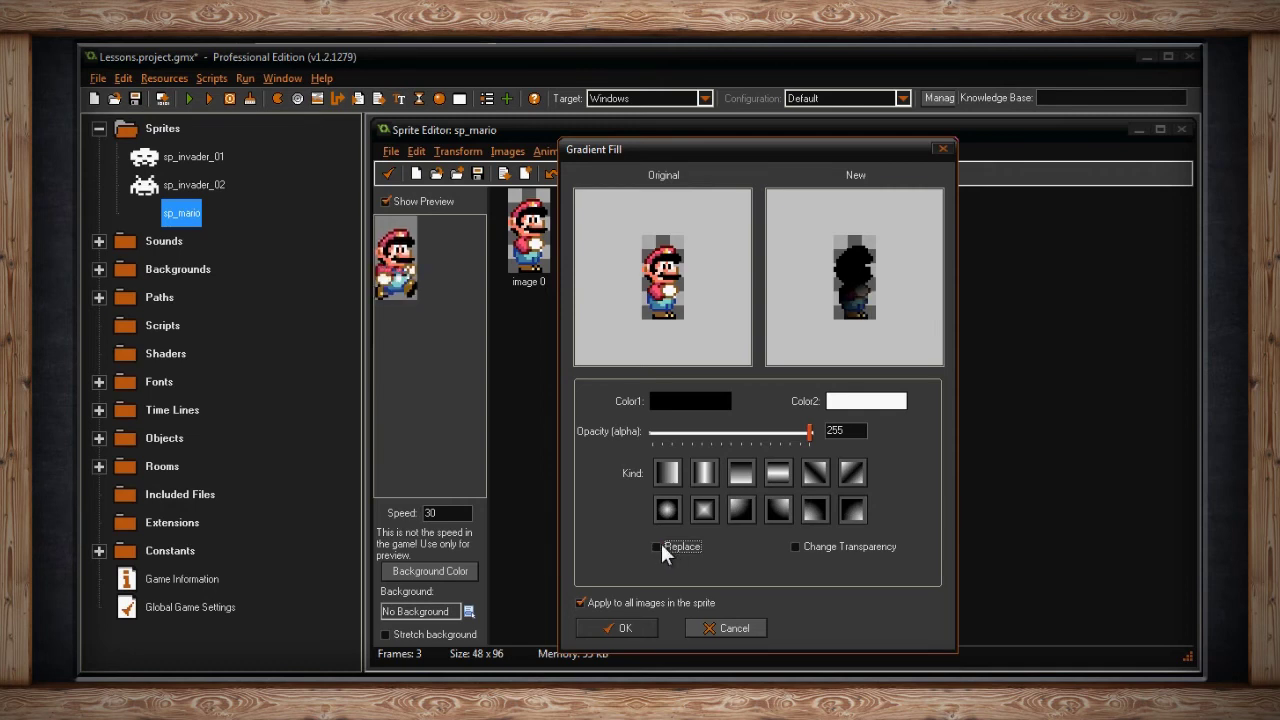
{"action": "left_click", "coordinate": [657, 547]}
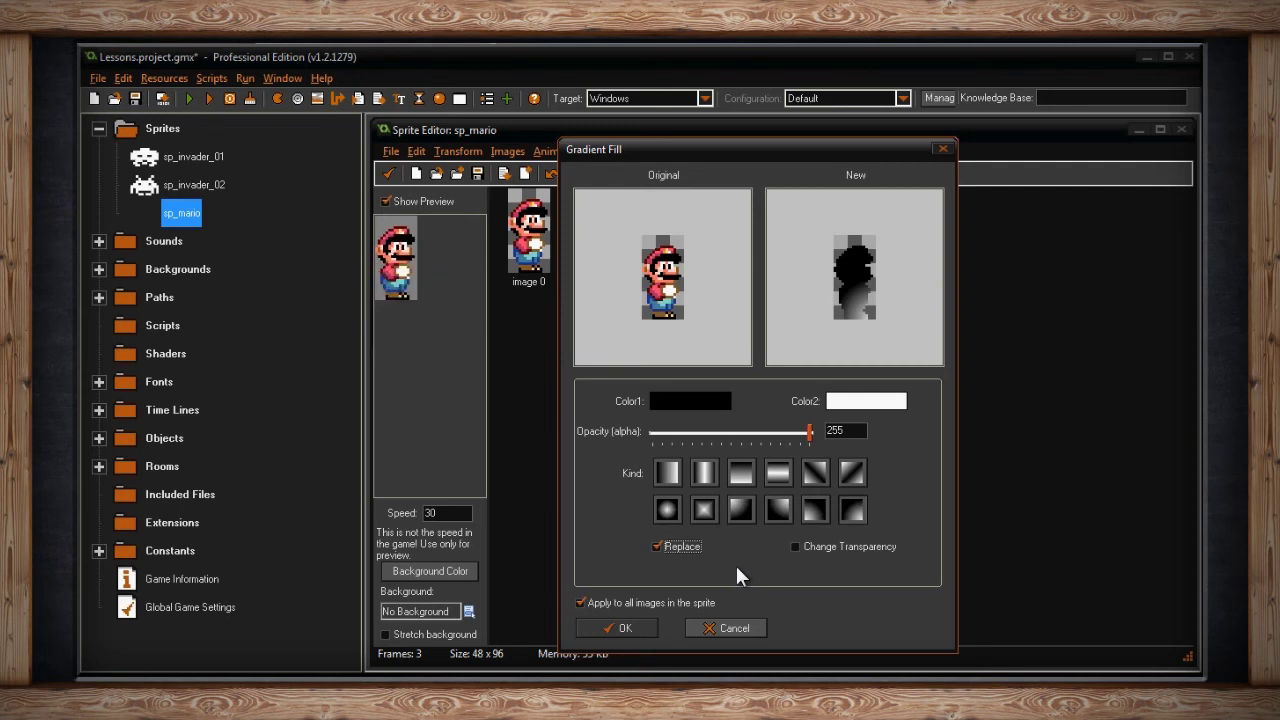
{"action": "left_click", "coordinate": [796, 548]}
{"action": "left_click", "coordinate": [795, 547]}
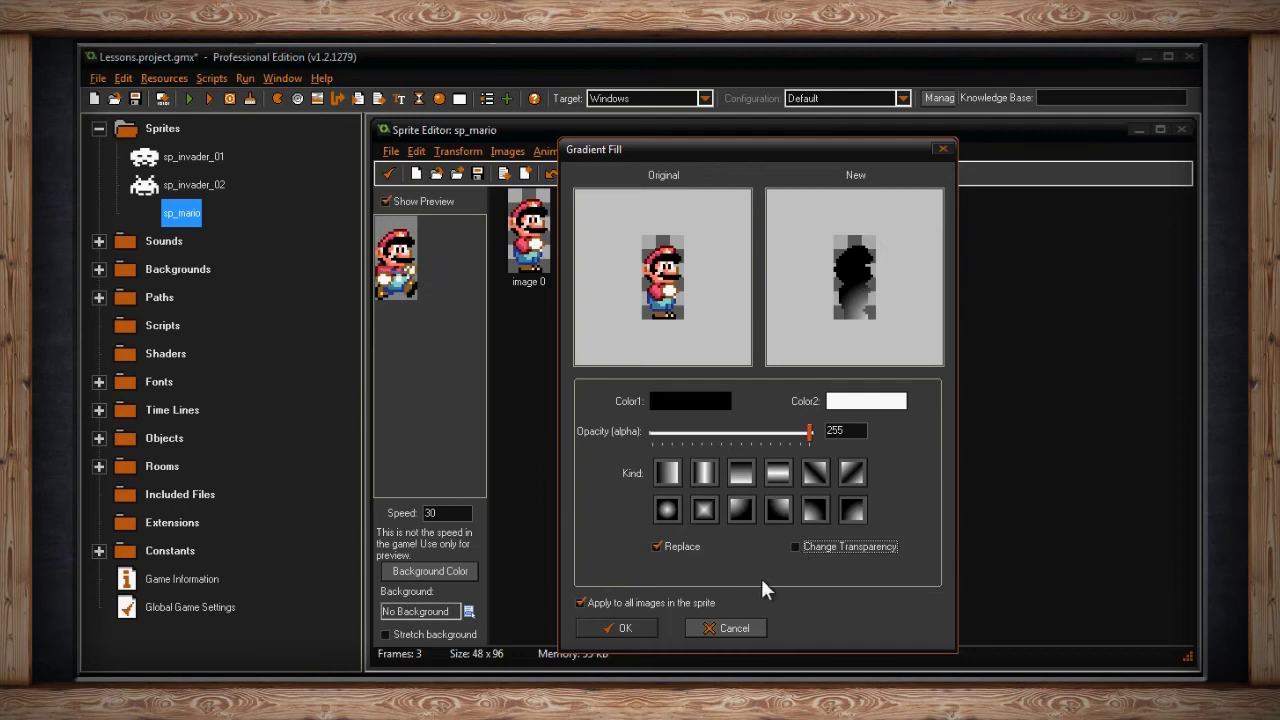
{"action": "left_click", "coordinate": [755, 630]}
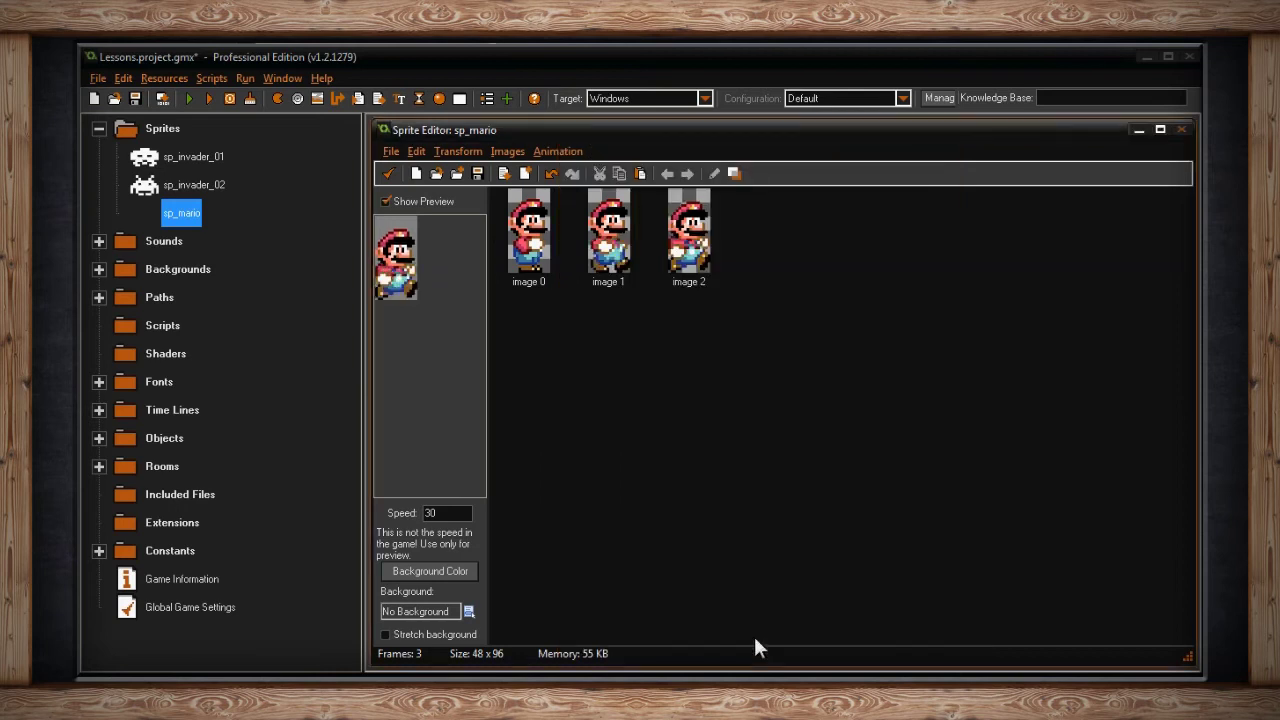
Set the animation length to 6 frames and undo the change
{"action": "left_click", "coordinate": [555, 151]}
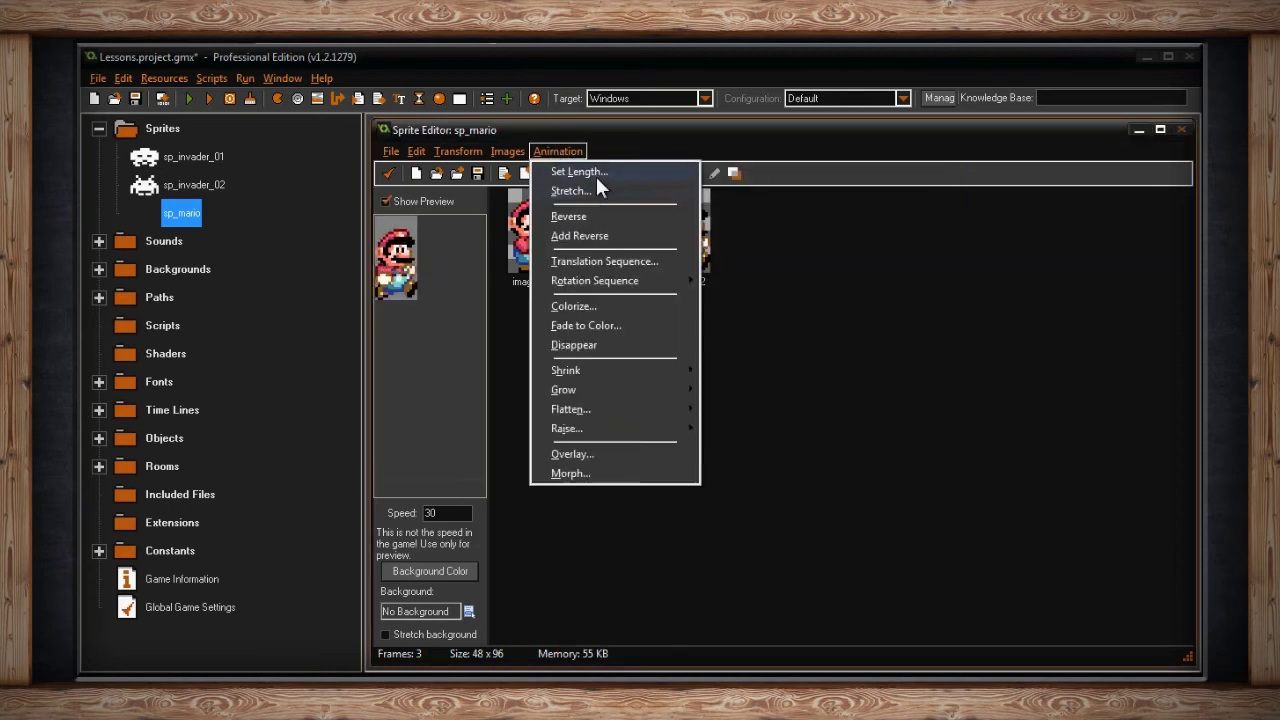
{"action": "left_click", "coordinate": [588, 172]}
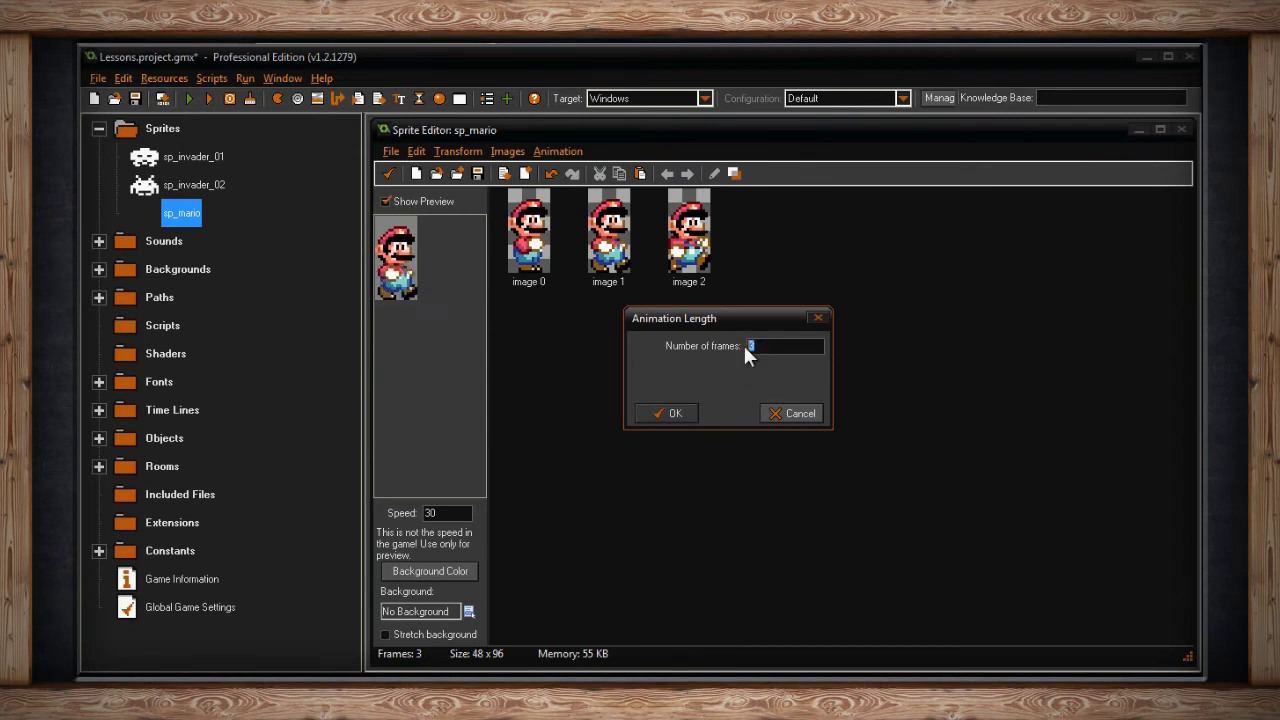
{"action": "type", "text": "6"}
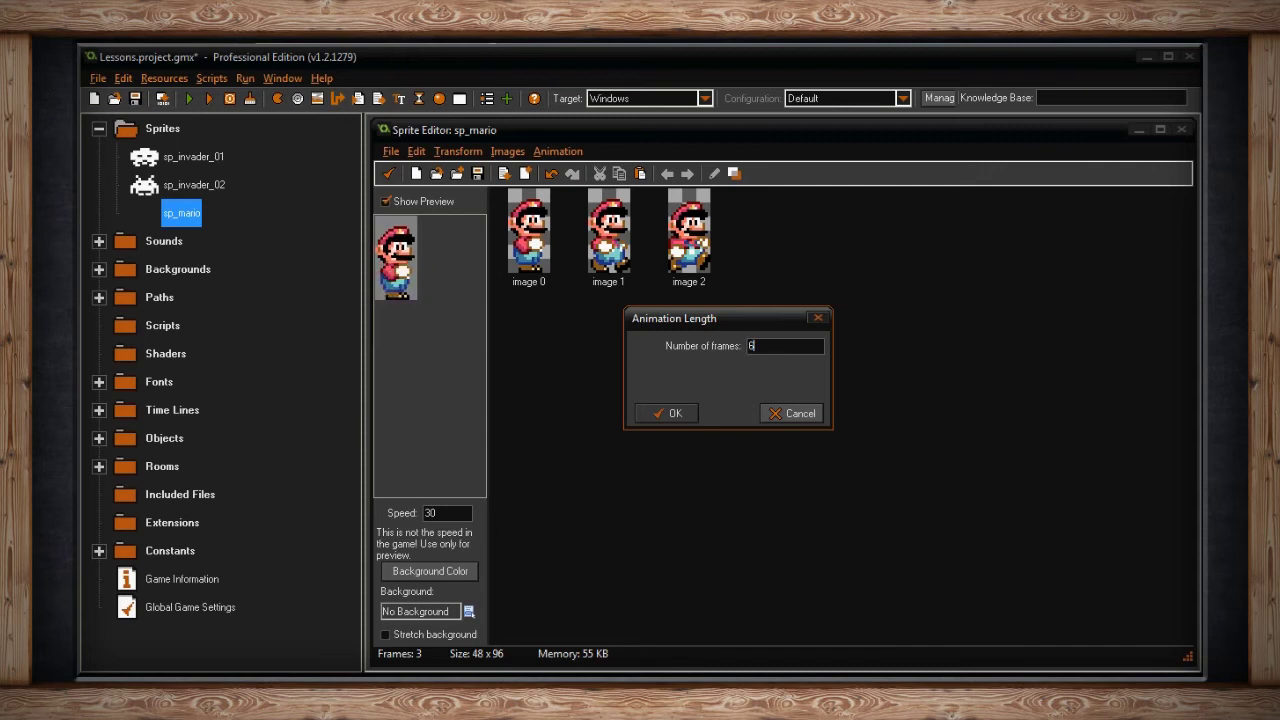
{"action": "left_click", "coordinate": [677, 410]}
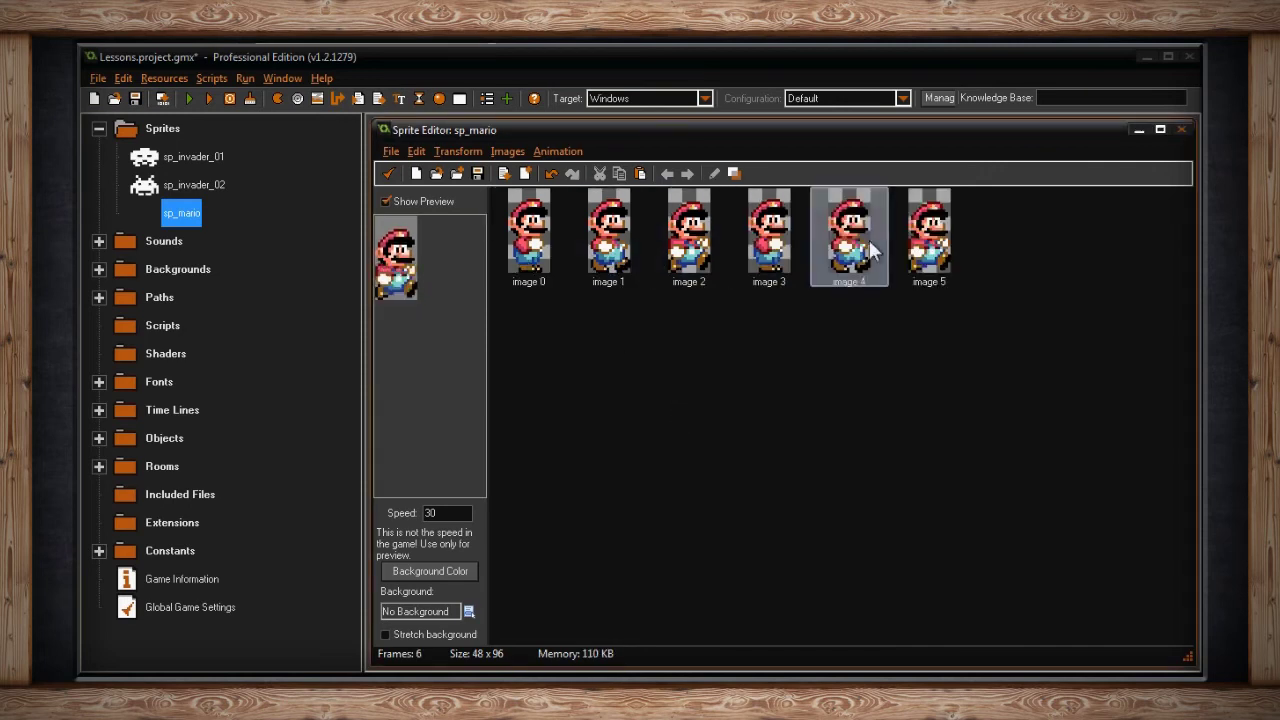
{"action": "key", "text": "ctrl+z"}
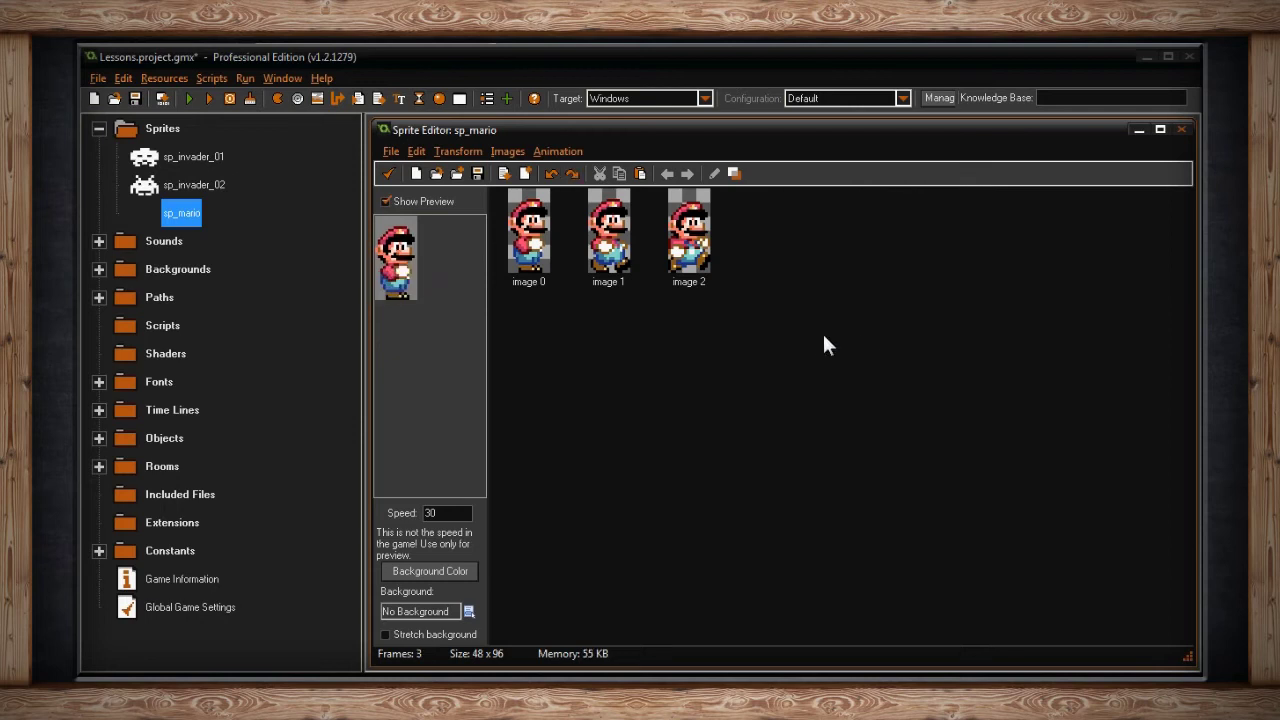
Try stretching the animation to 6 frames
{"action": "left_click", "coordinate": [560, 151]}
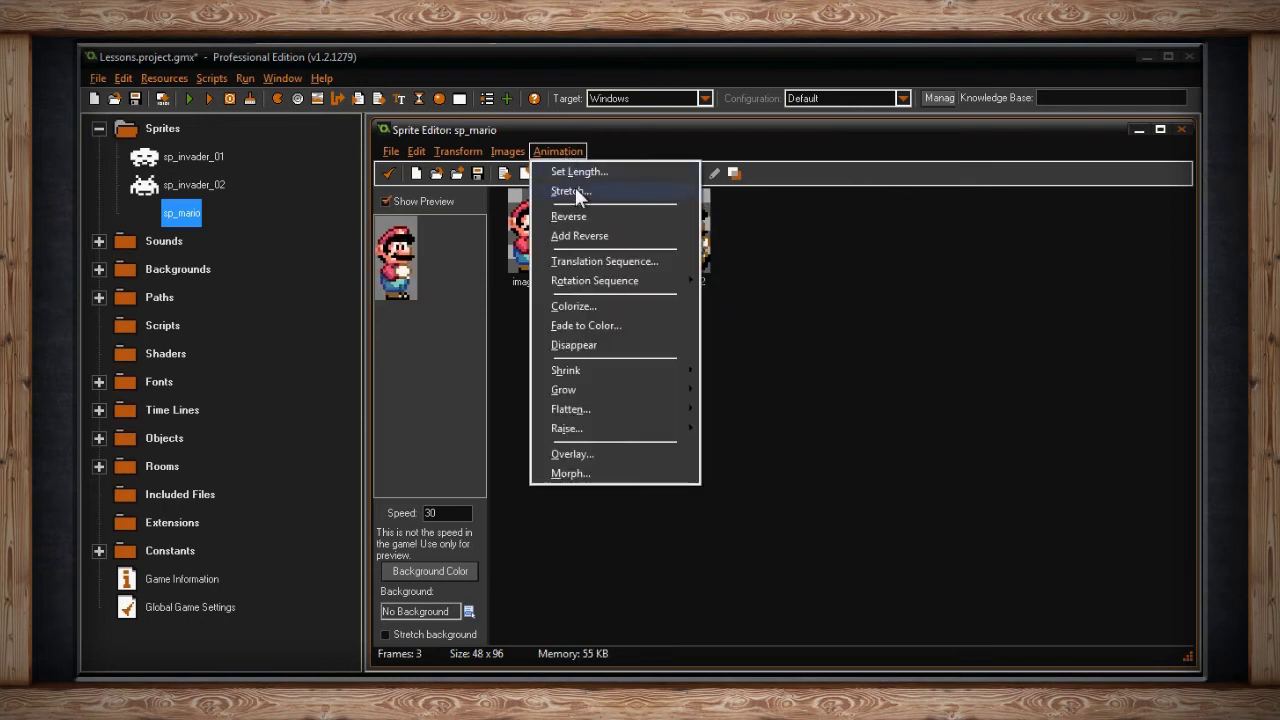
{"action": "left_click", "coordinate": [575, 187]}
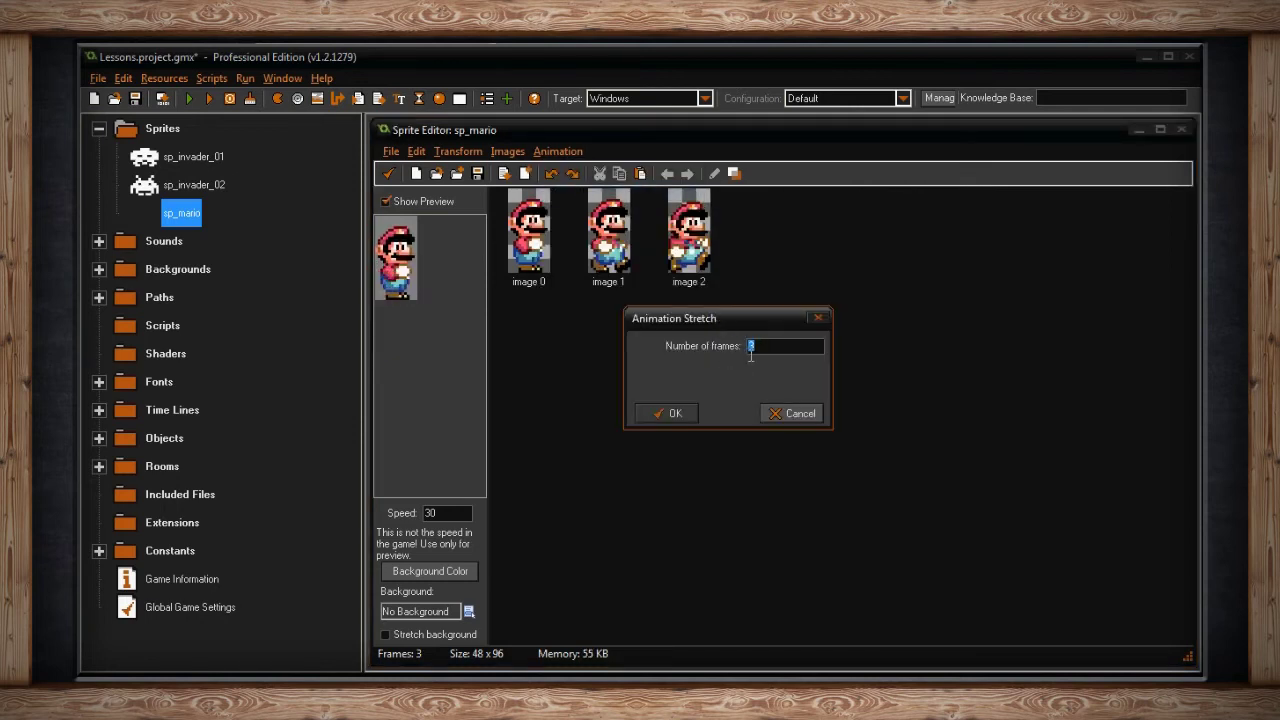
{"action": "type", "text": "6"}
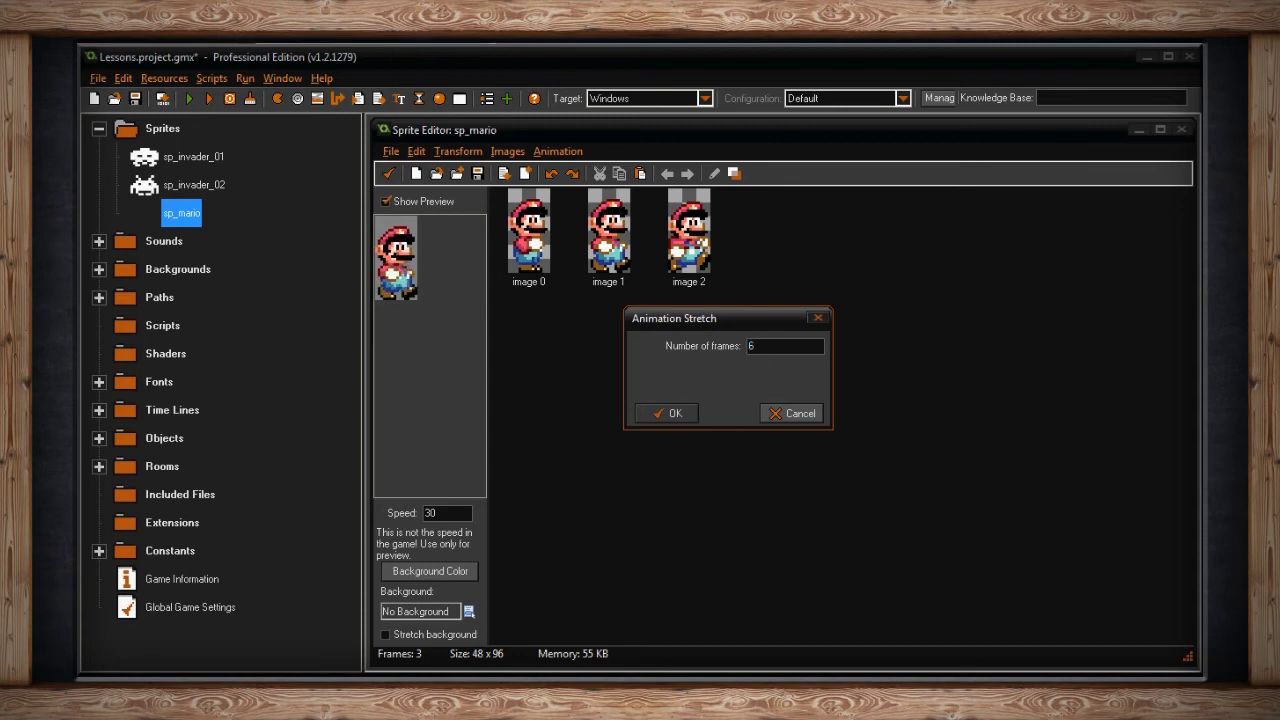
{"action": "left_click", "coordinate": [670, 413]}
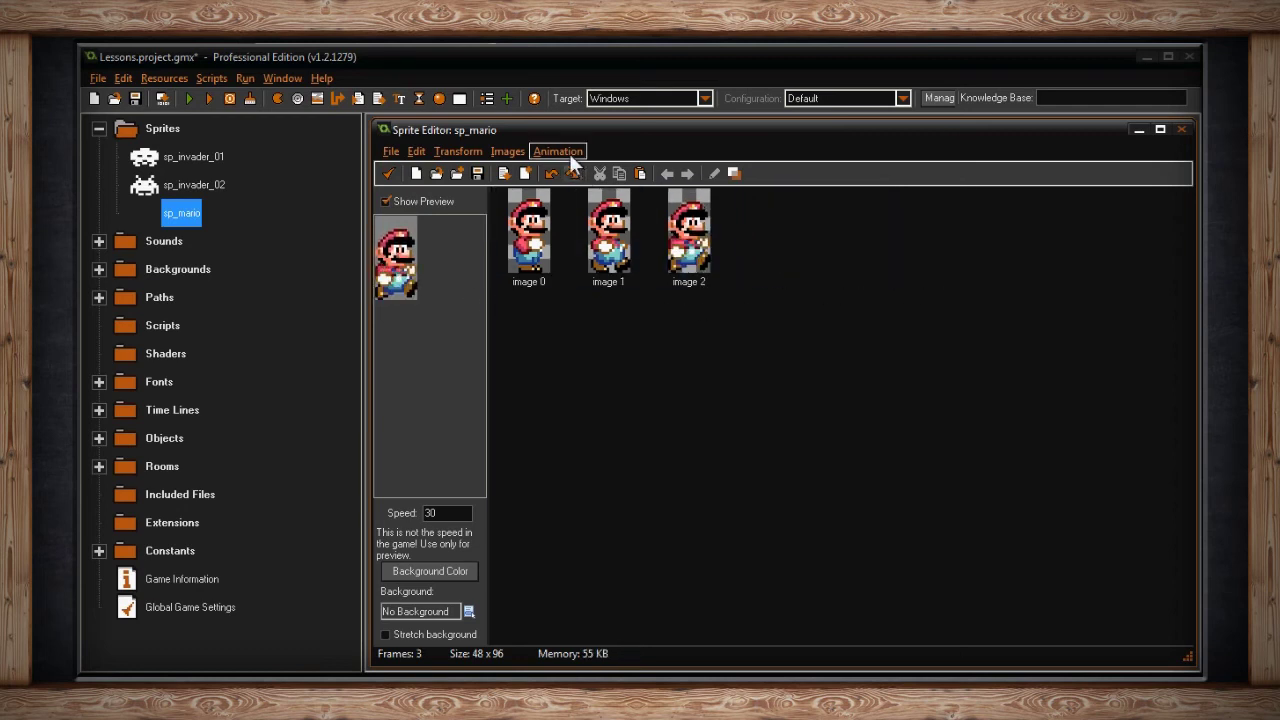
{"action": "left_click", "coordinate": [565, 151]}
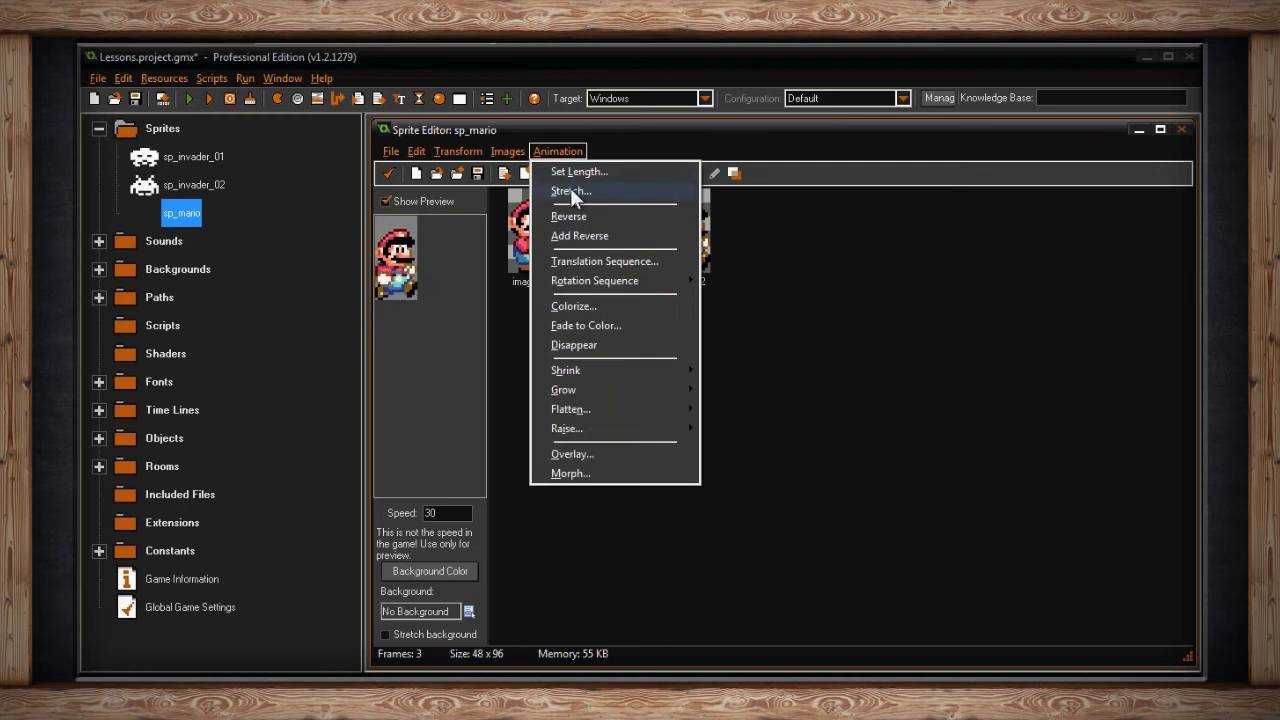
{"action": "left_click", "coordinate": [569, 190]}
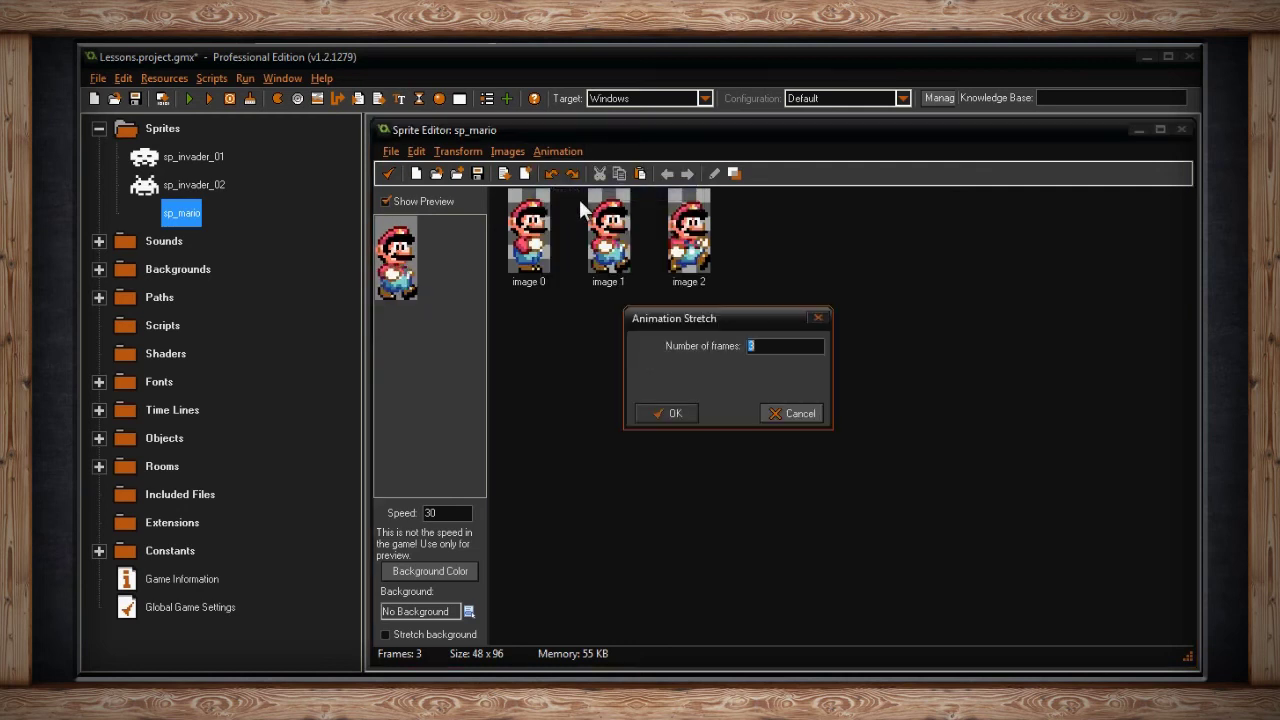
{"action": "left_click", "coordinate": [779, 406]}
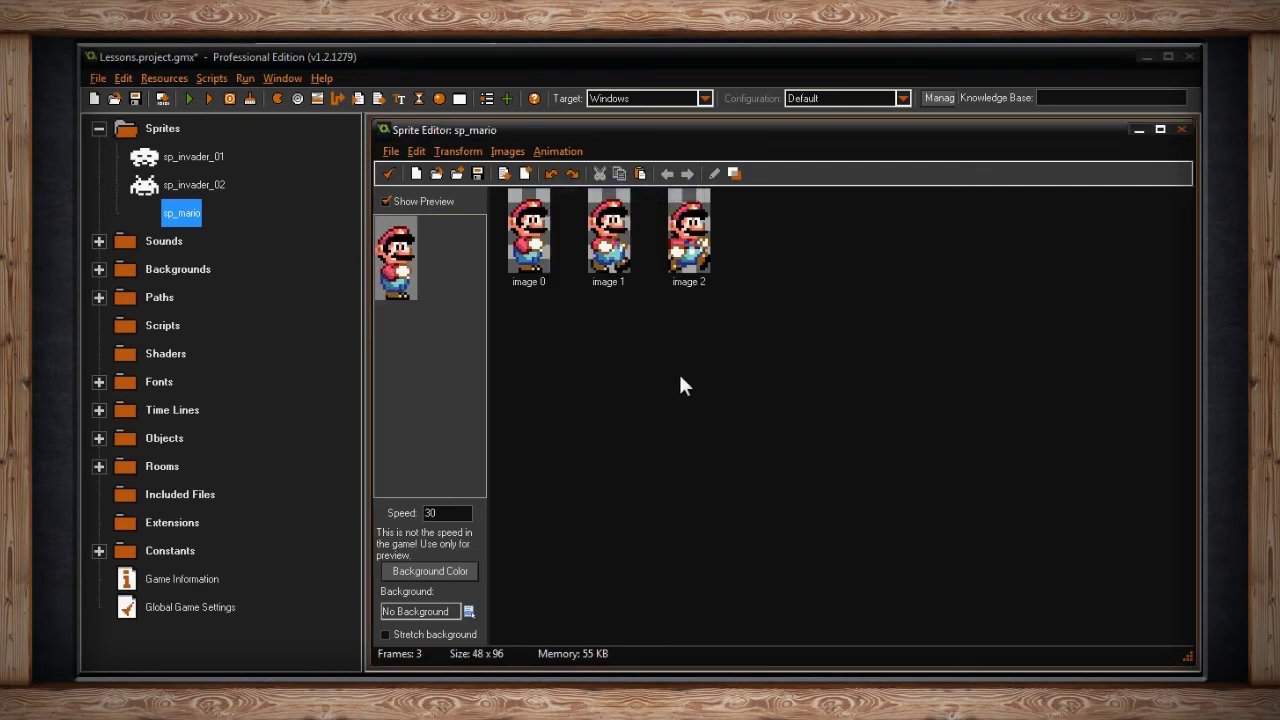
Try reversing the order of the animation frames
{"action": "left_click", "coordinate": [580, 150]}
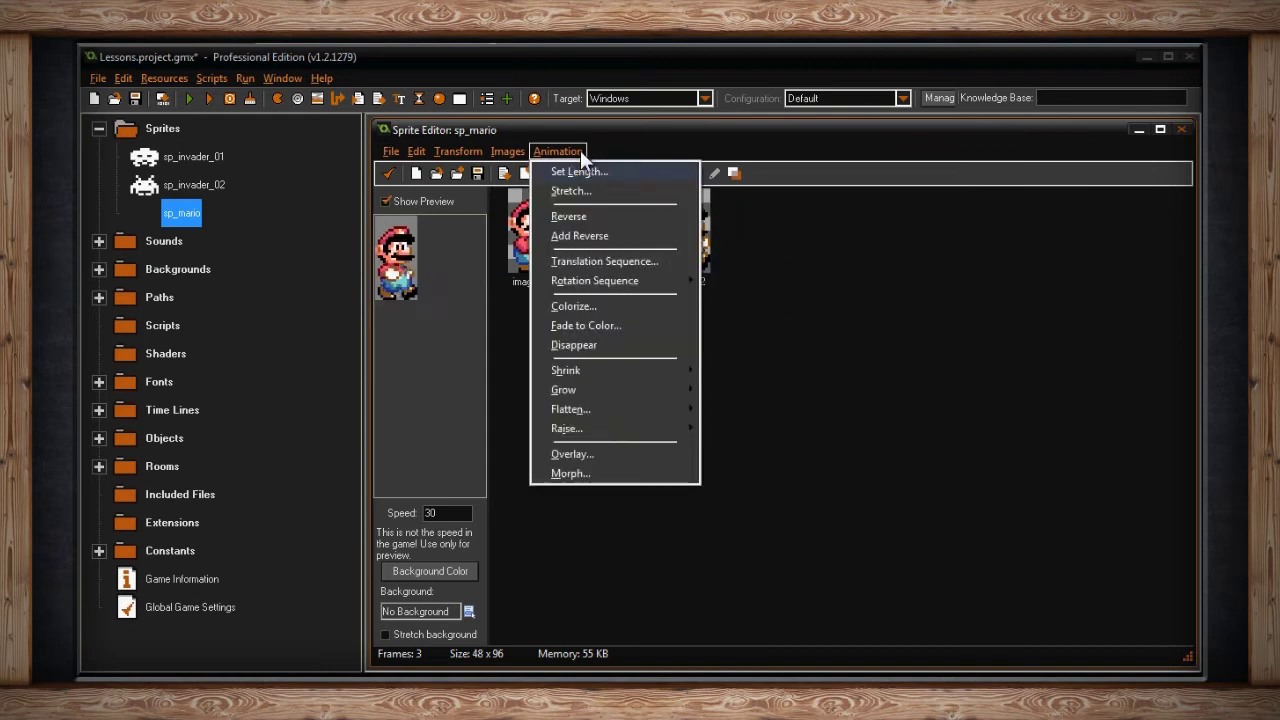
{"action": "left_click", "coordinate": [603, 215]}
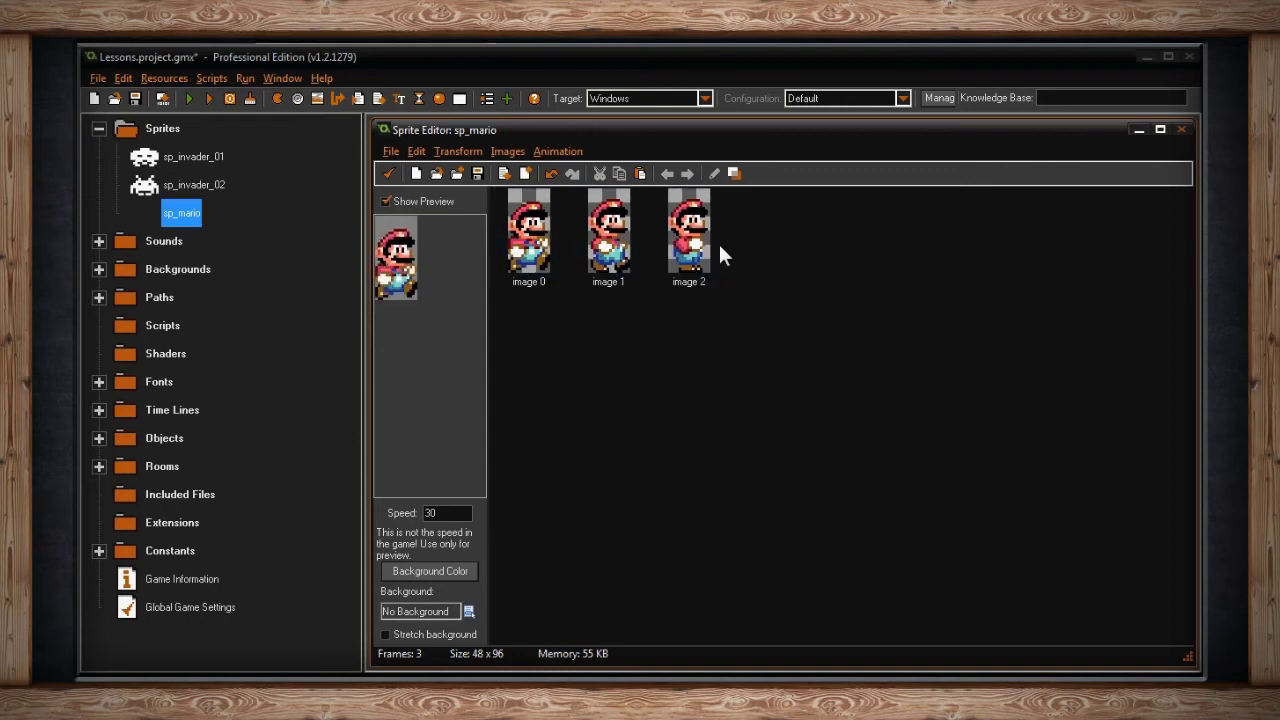
Append the frames in reverse with Add Reverse, and delete the duplicate image 3 and the last image of the sequence
{"action": "left_click", "coordinate": [558, 151]}
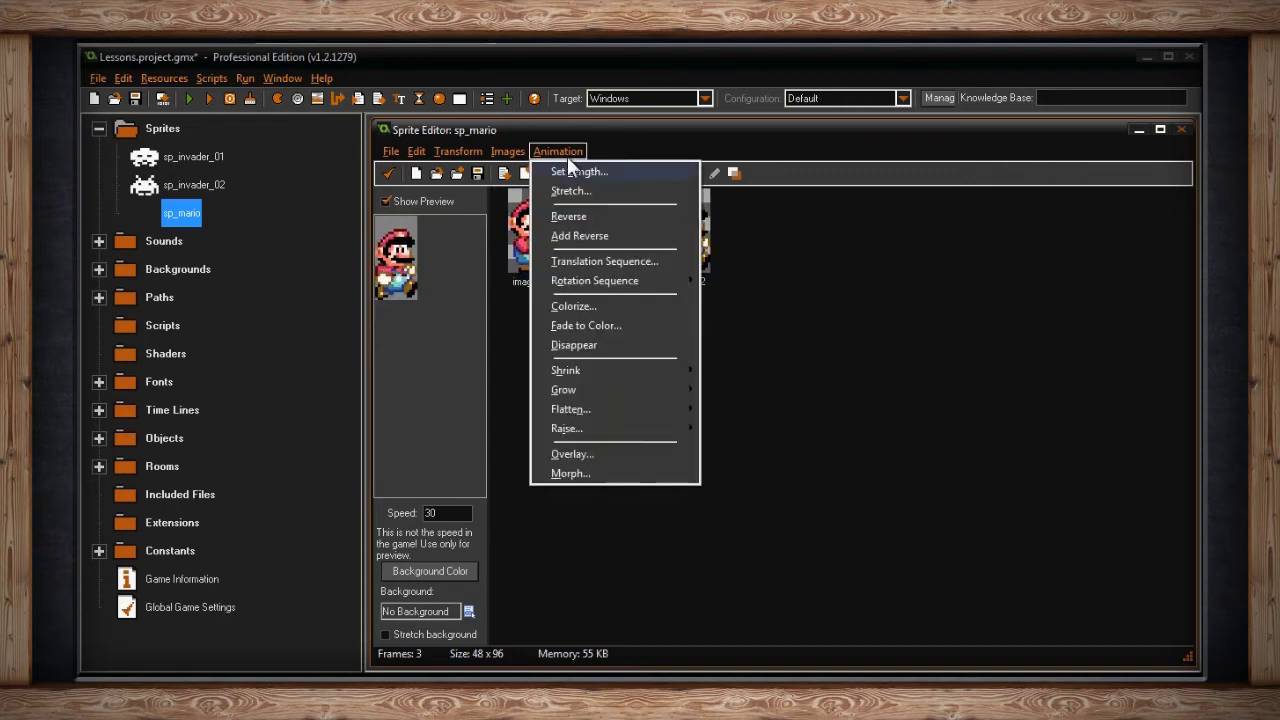
{"action": "left_click", "coordinate": [588, 235]}
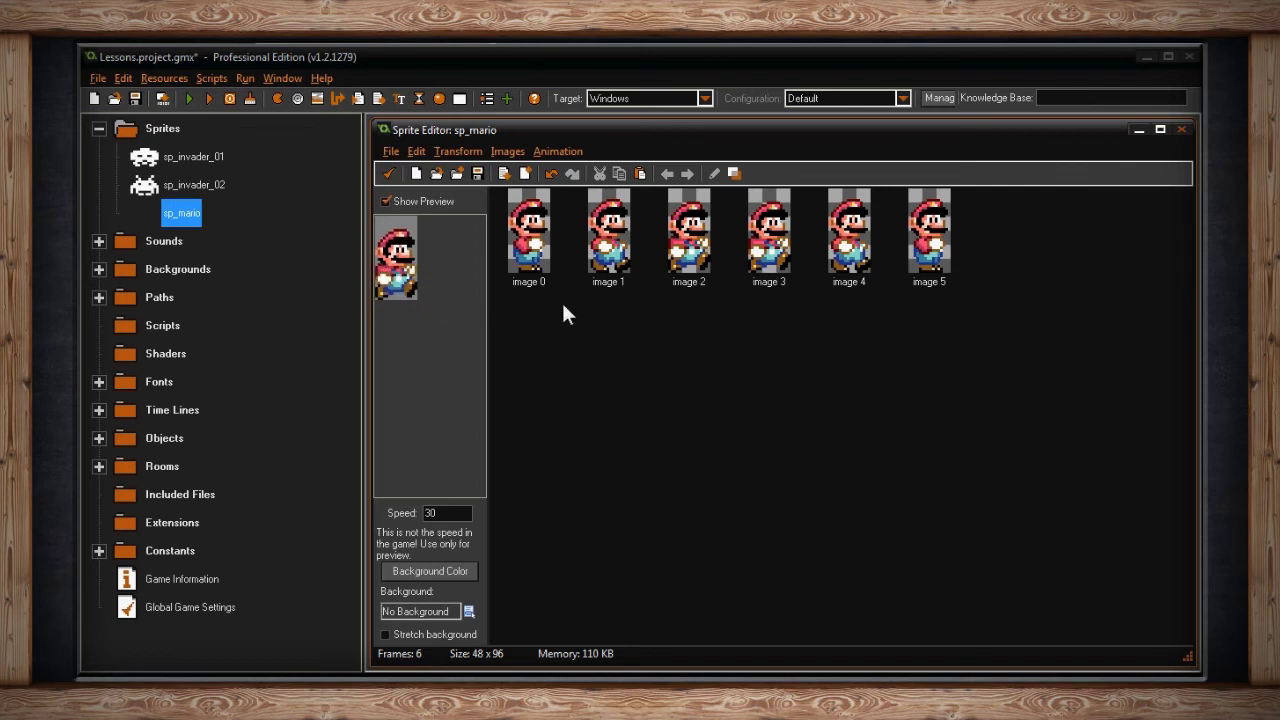
{"action": "left_click", "coordinate": [545, 265]}
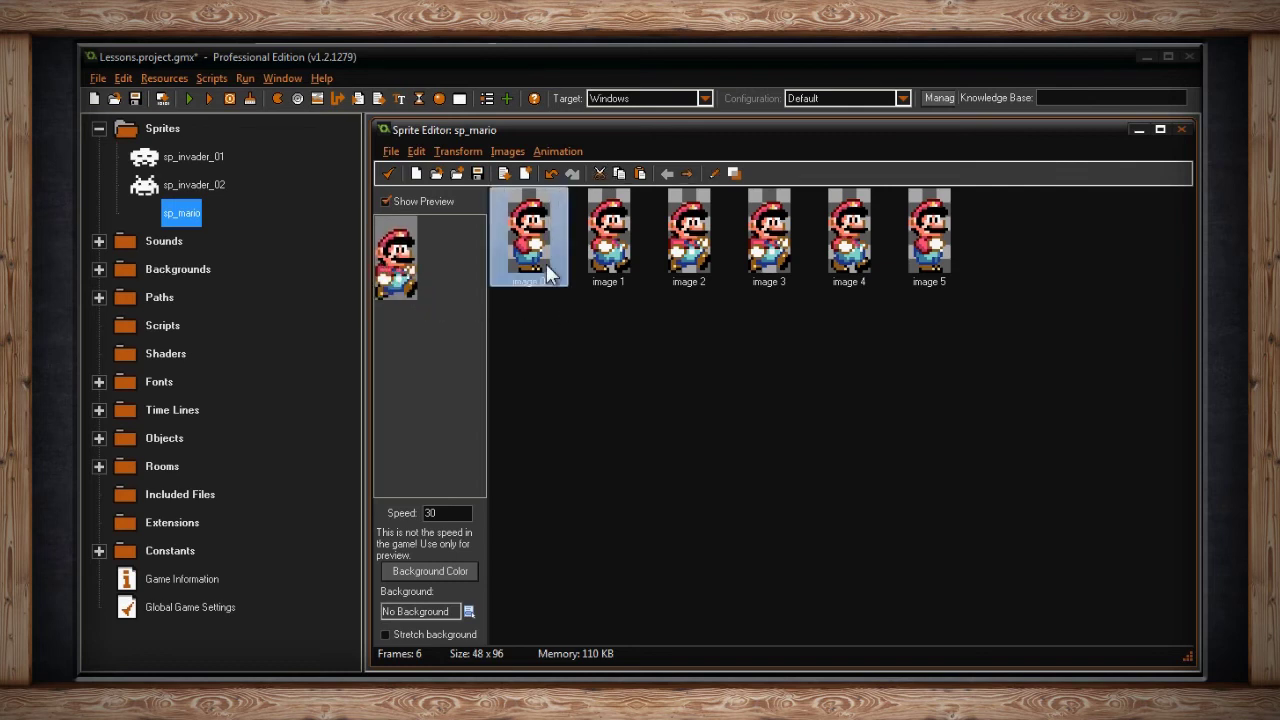
{"action": "left_click", "coordinate": [902, 251]}
{"action": "left_click", "coordinate": [691, 254]}
{"action": "left_click", "coordinate": [763, 266]}
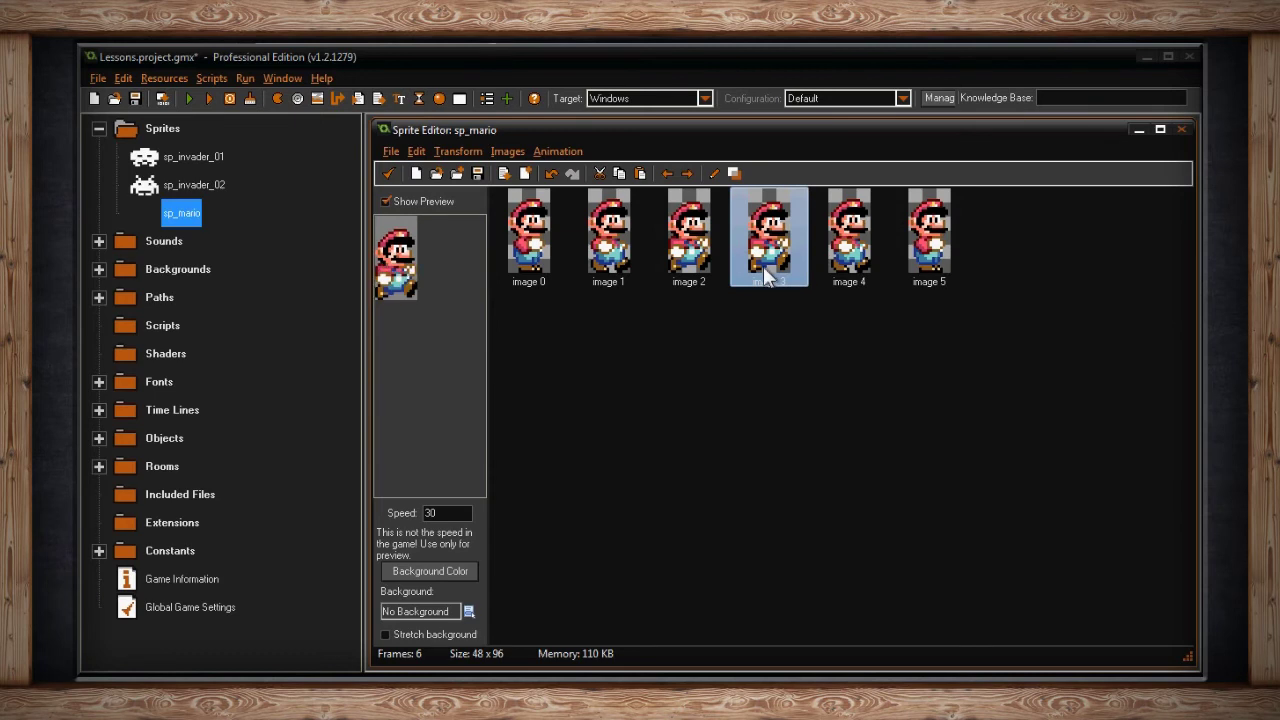
{"action": "key", "text": "Delete"}
{"action": "left_click", "coordinate": [838, 262]}
{"action": "key", "text": "Delete"}
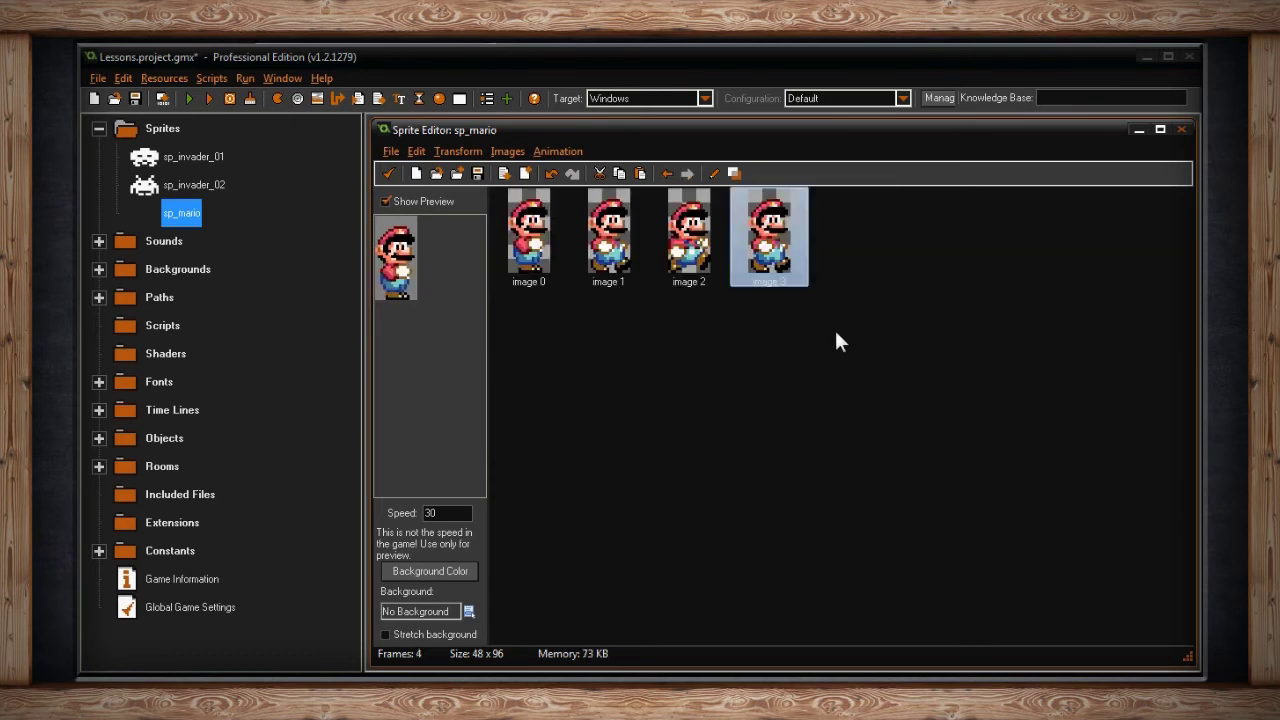
Try a Translation Sequence of 16 frames on the sprite animation, and undo it
{"action": "left_click", "coordinate": [551, 152]}
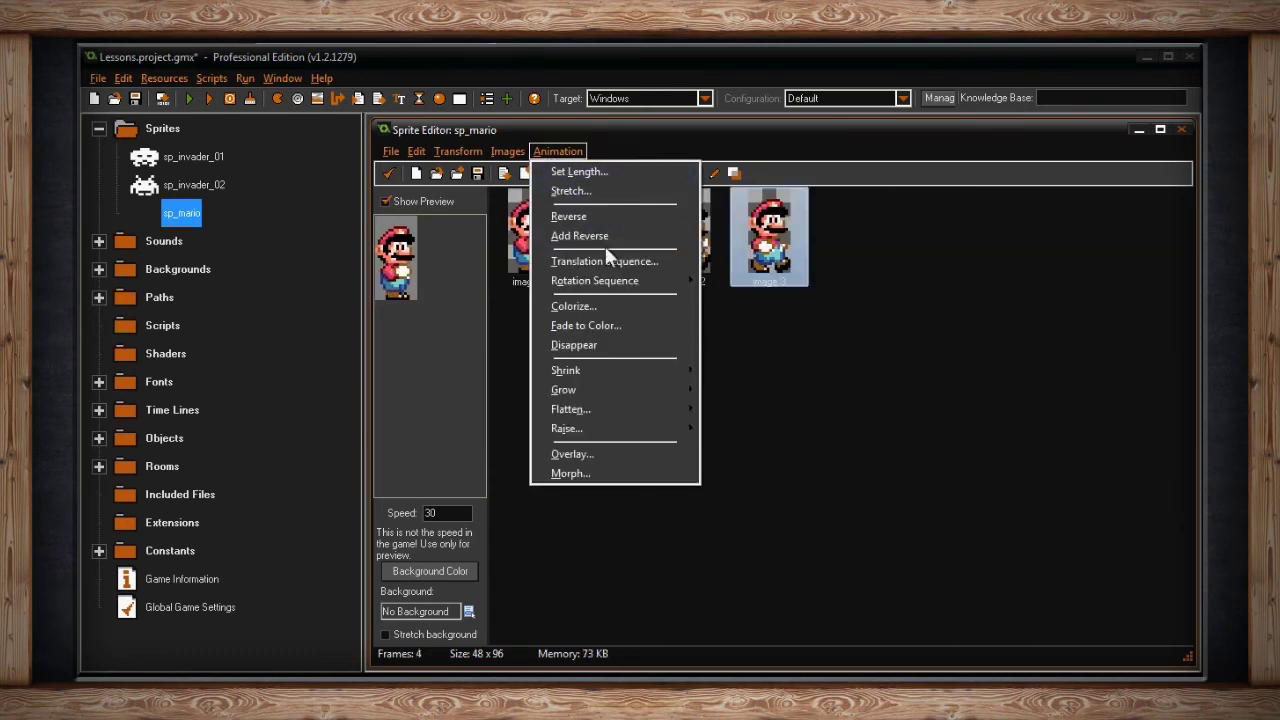
{"action": "left_click", "coordinate": [611, 259]}
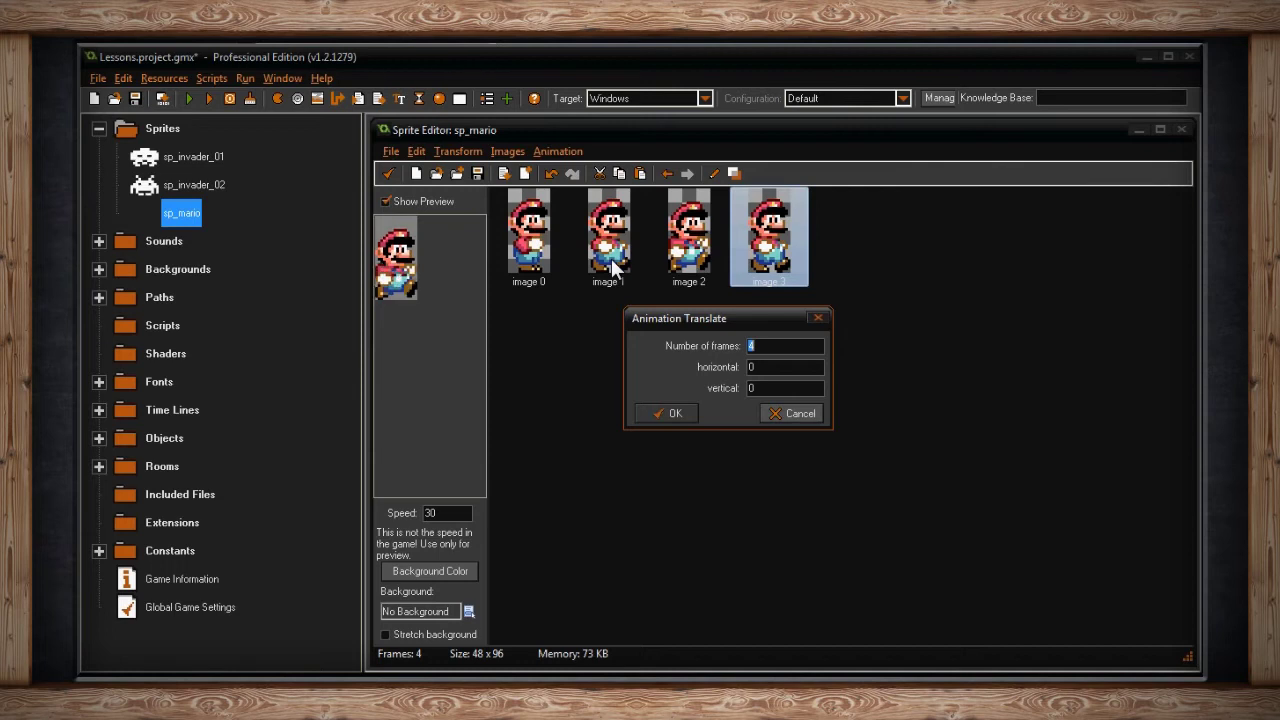
{"action": "double_click", "coordinate": [752, 366]}
{"action": "type", "text": "16"}
{"action": "left_click", "coordinate": [686, 412]}
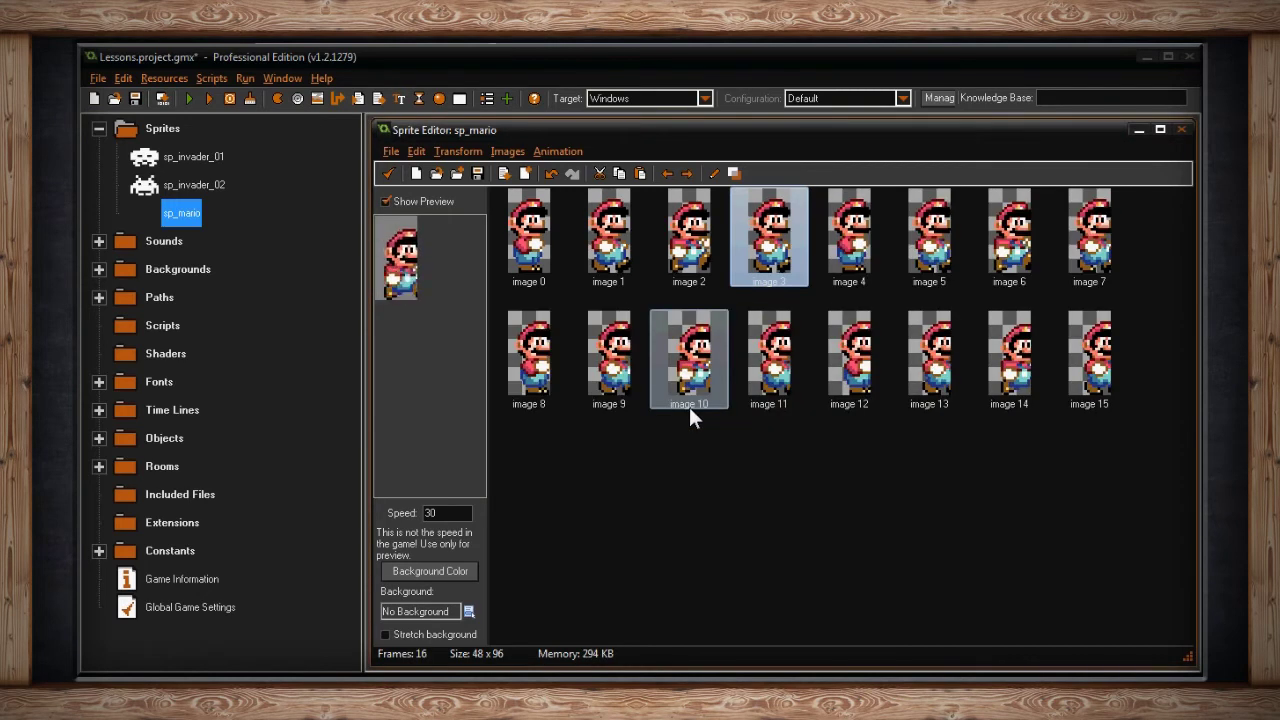
{"action": "key", "text": "ctrl+z"}
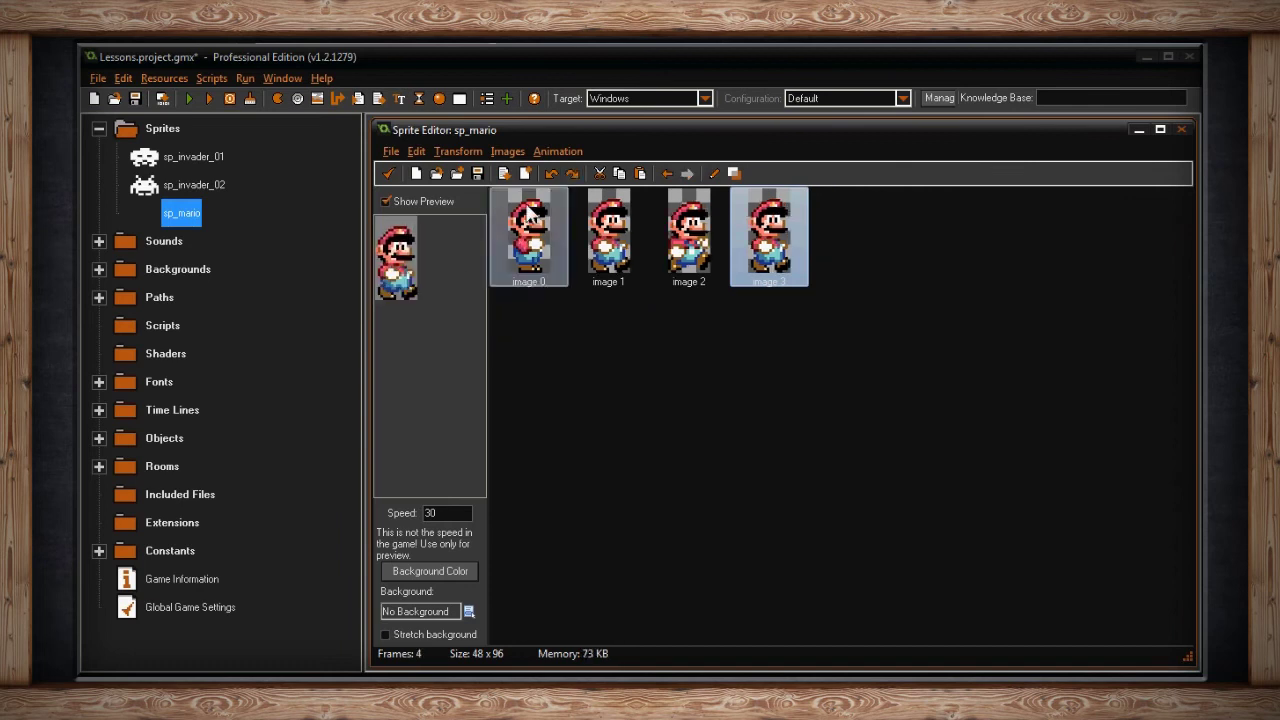
Try a clockwise Rotation Sequence of 16 frames over 360 degrees, and undo it
{"action": "left_click", "coordinate": [546, 152]}
{"action": "mouse_move", "coordinate": [675, 285]}
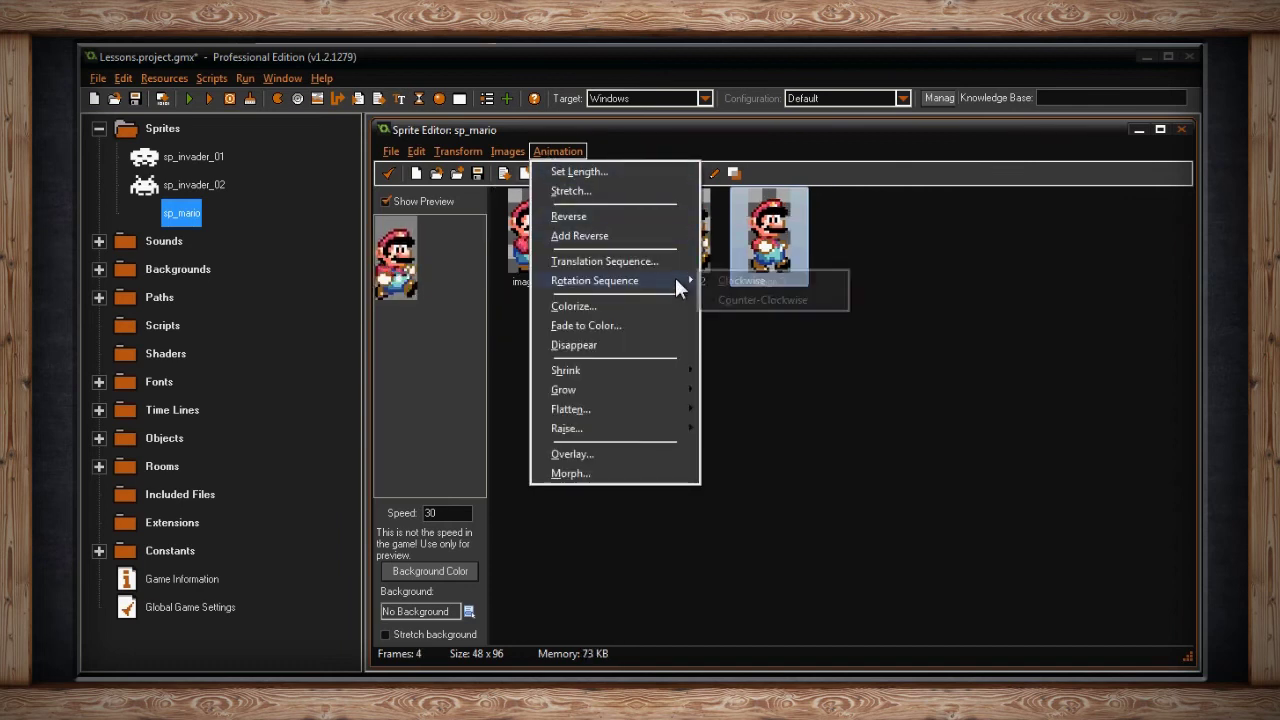
{"action": "left_click", "coordinate": [800, 298]}
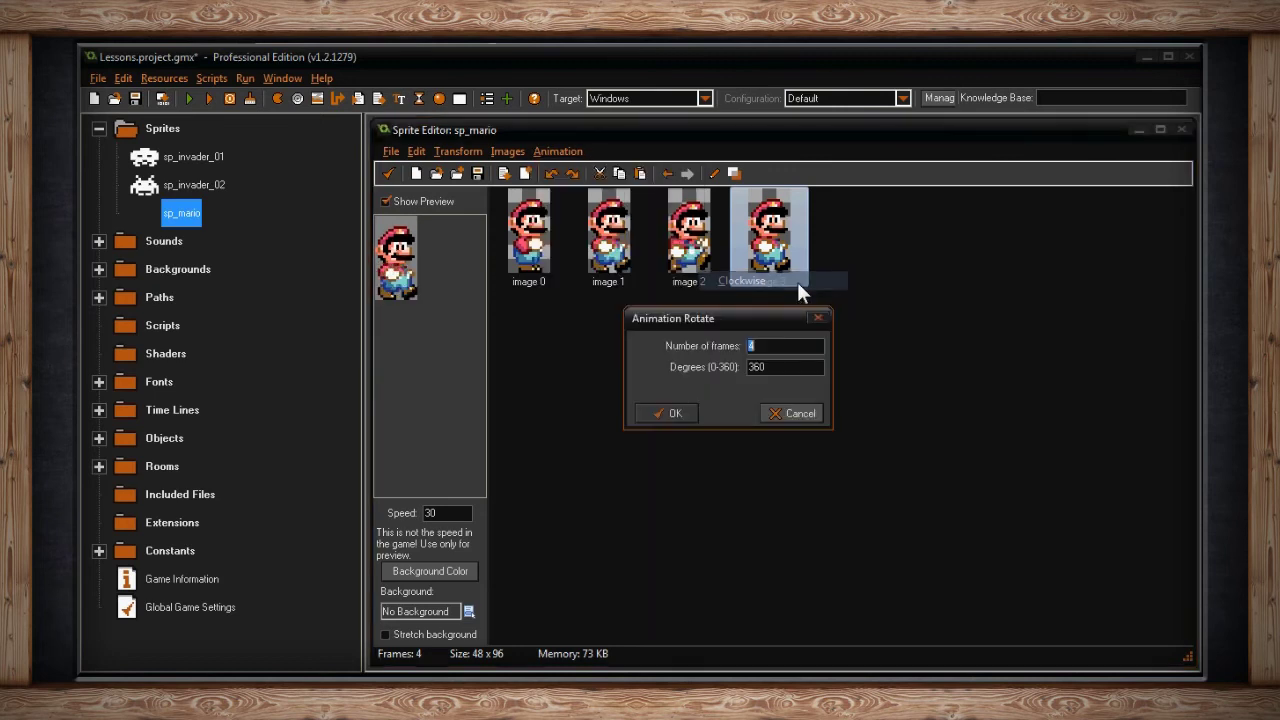
{"action": "type", "text": "16"}
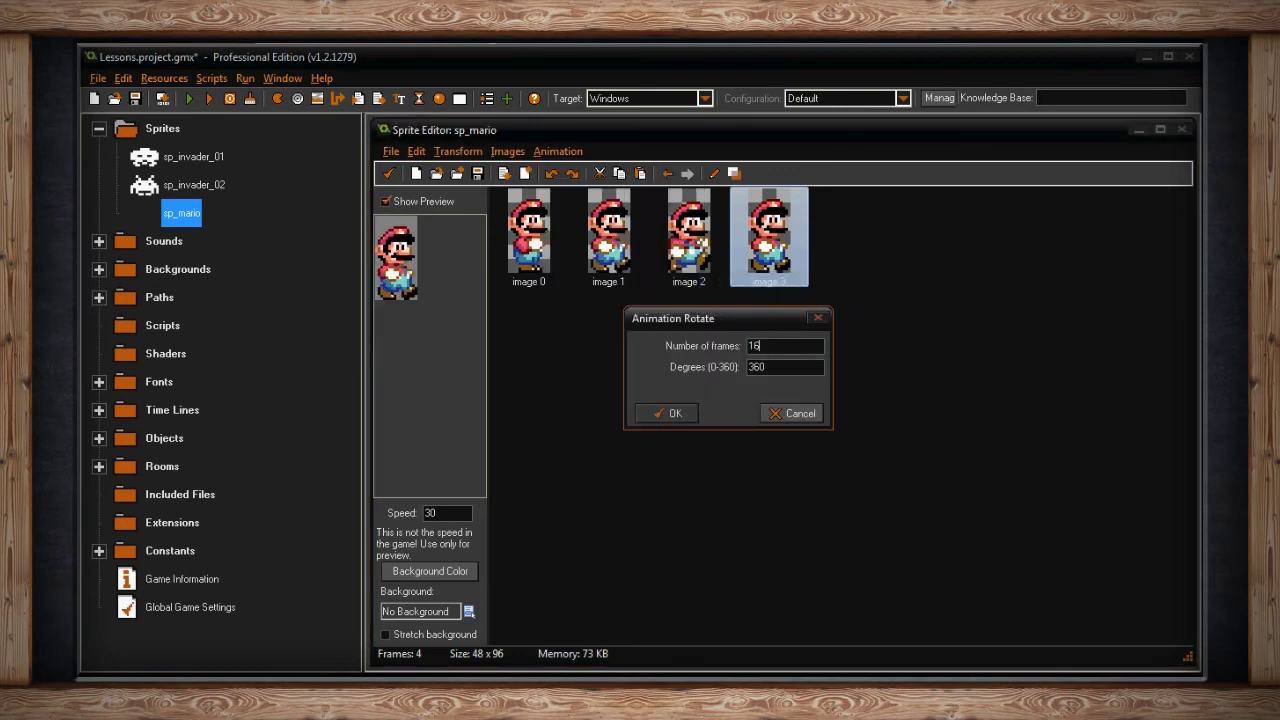
{"action": "left_click", "coordinate": [674, 413]}
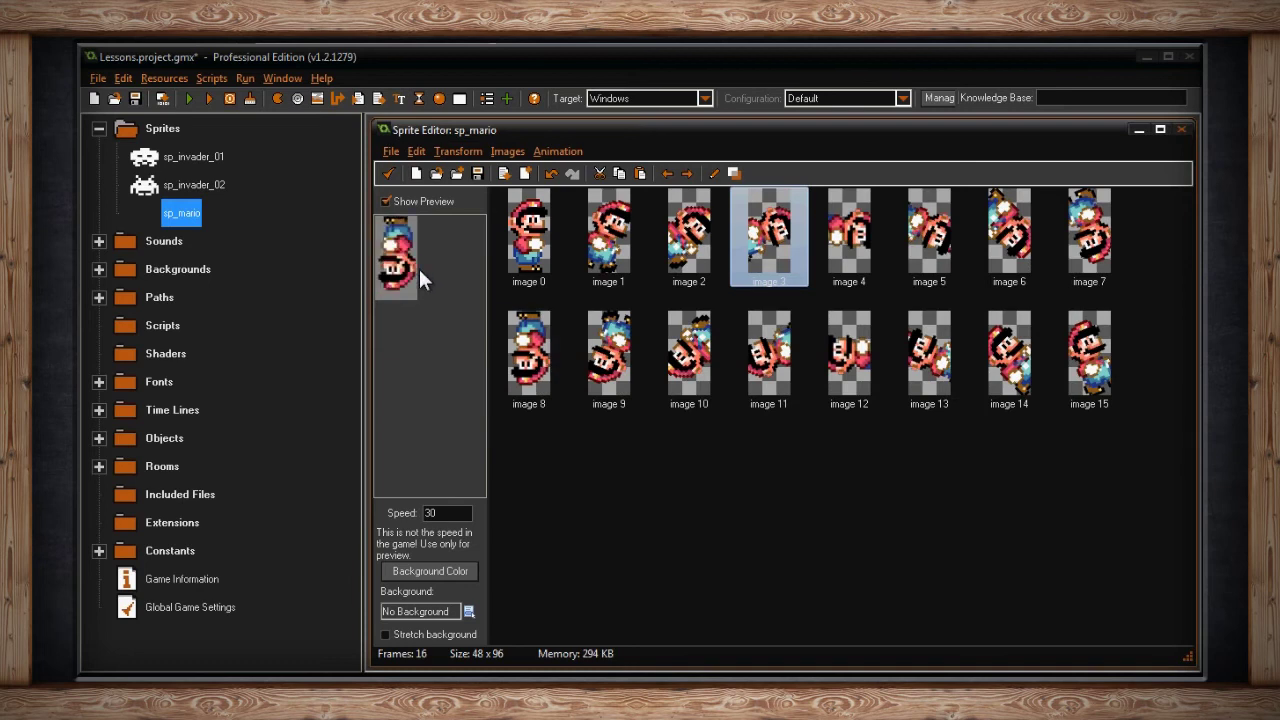
{"action": "key", "text": "ctrl+z"}
Try colorizing the animation with a shifted hue of 172 over 16 frames, and undo it
{"action": "left_click", "coordinate": [556, 151]}
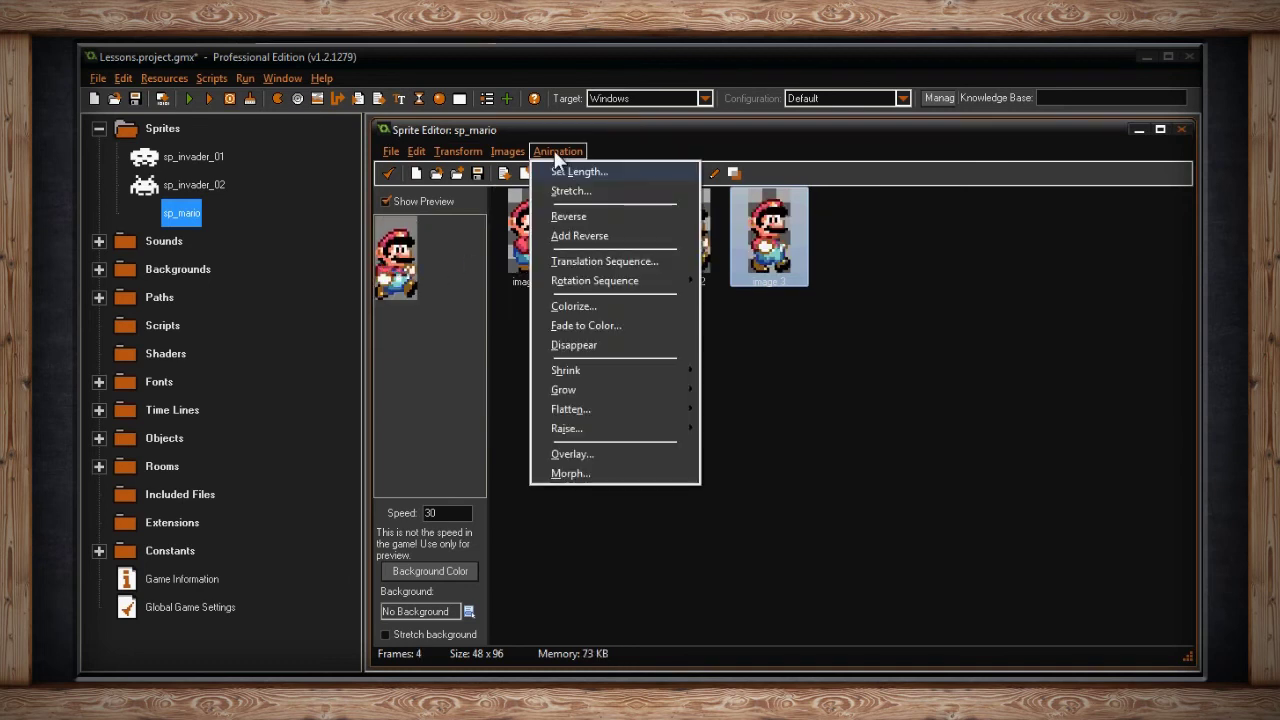
{"action": "left_click", "coordinate": [601, 305]}
{"action": "left_click_drag", "start_coordinate": [661, 149], "coordinate": [667, 177]}
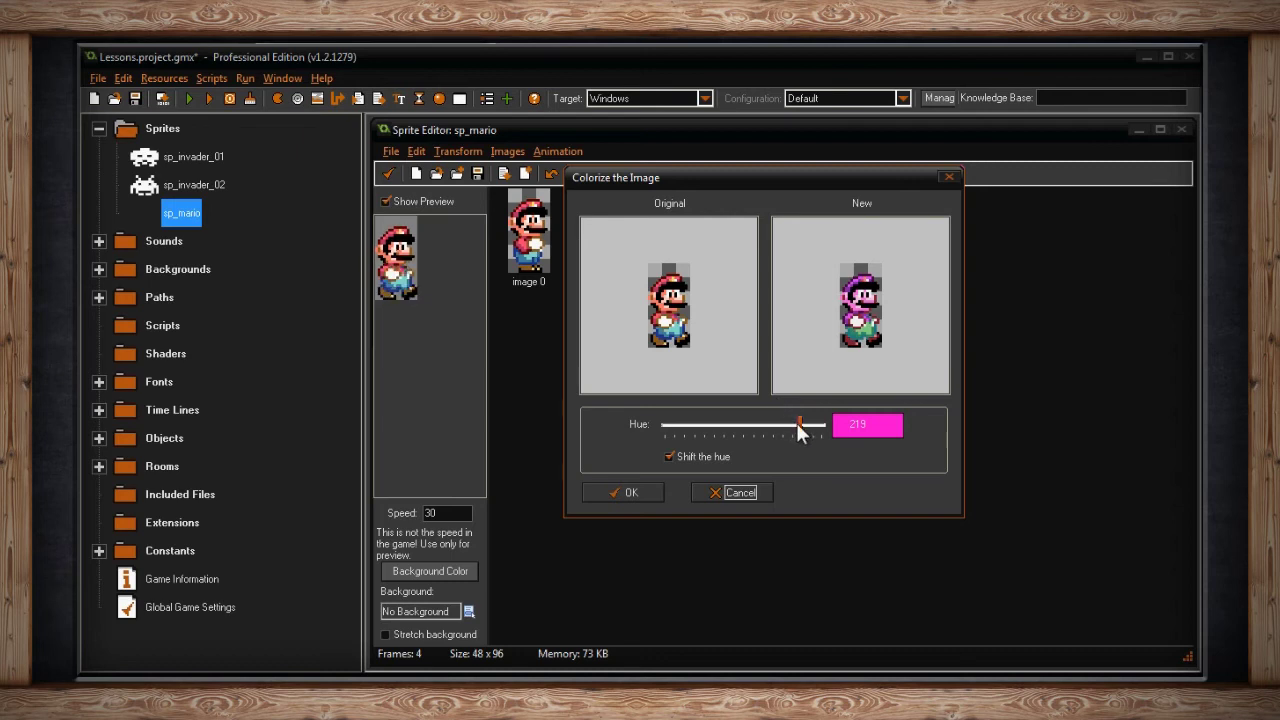
{"action": "left_click_drag", "start_coordinate": [798, 424], "coordinate": [767, 425]}
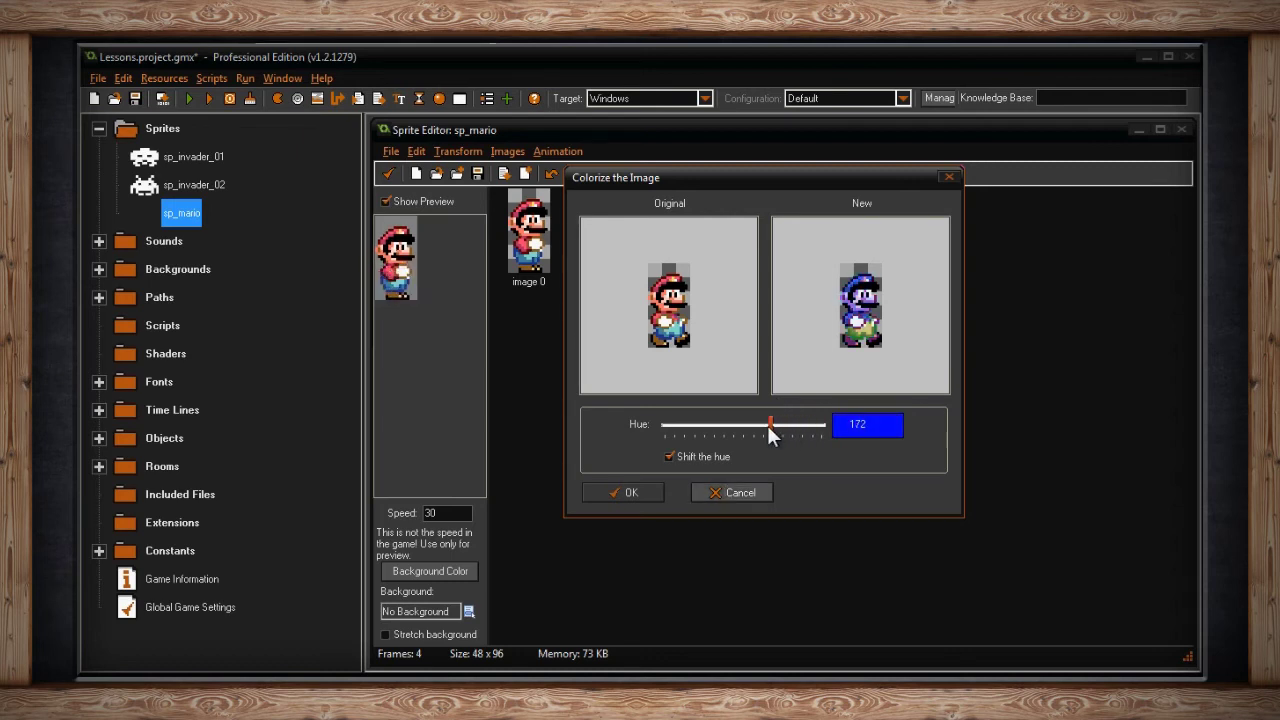
{"action": "left_click", "coordinate": [650, 489]}
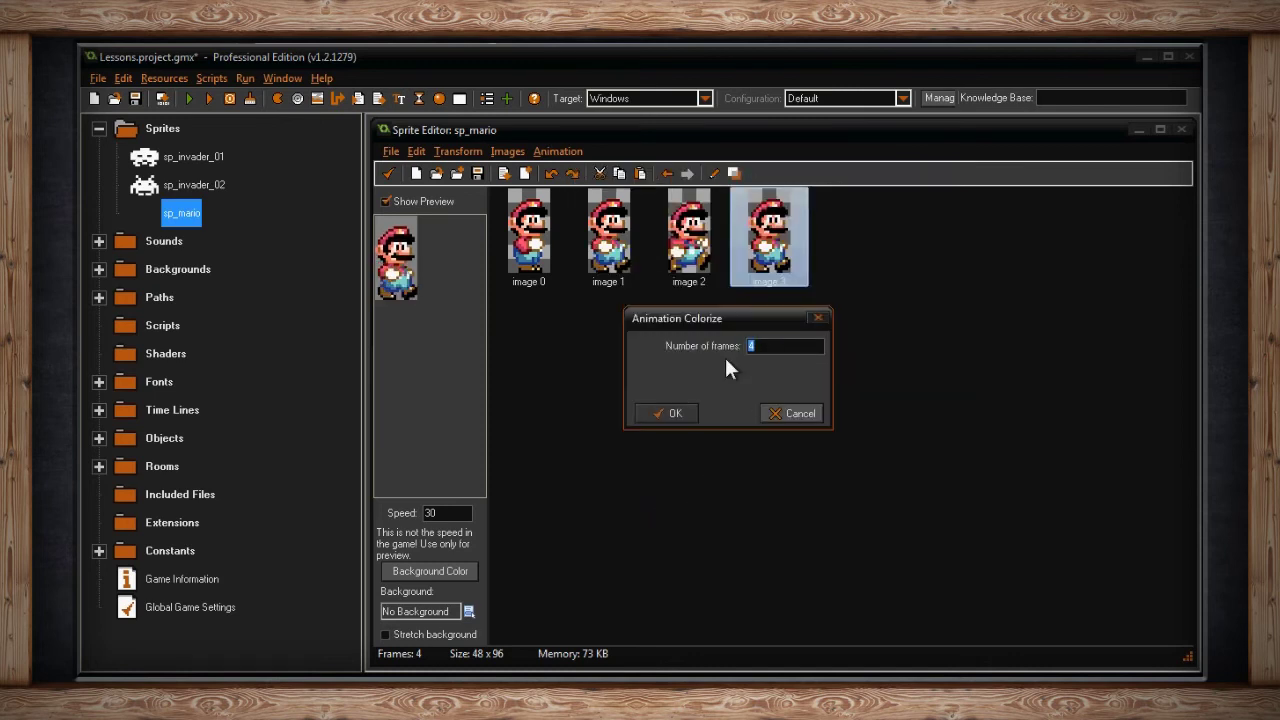
{"action": "type", "text": "12"}
{"action": "left_click", "coordinate": [682, 412]}
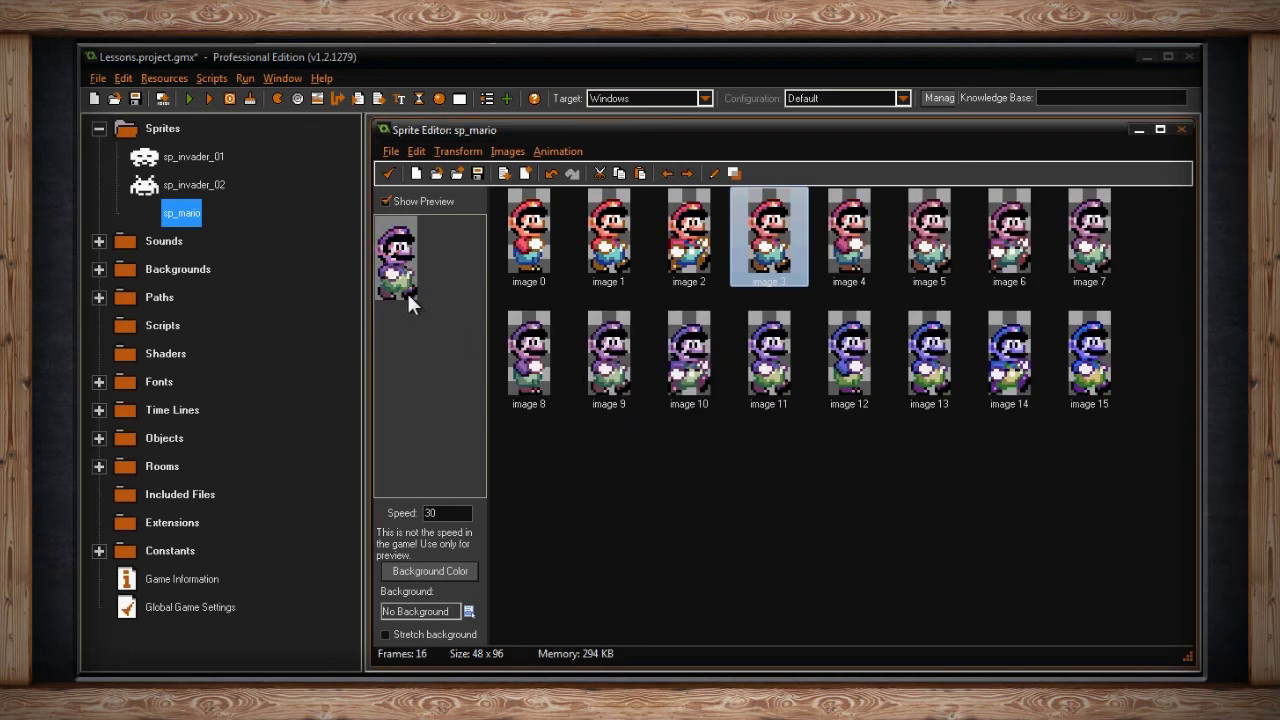
{"action": "key", "text": "ctrl+z"}
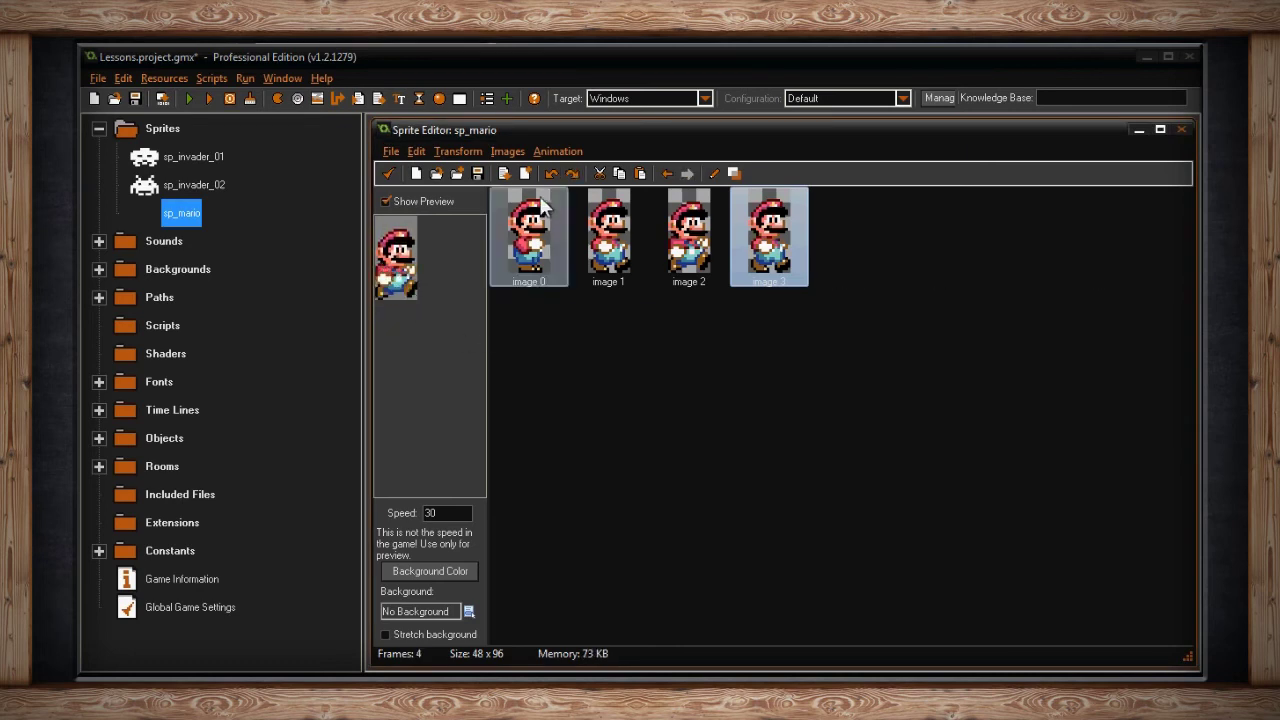
Try fading the animation to black over 16 frames, and undo the fade
{"action": "left_click", "coordinate": [557, 151]}
{"action": "left_click", "coordinate": [610, 320]}
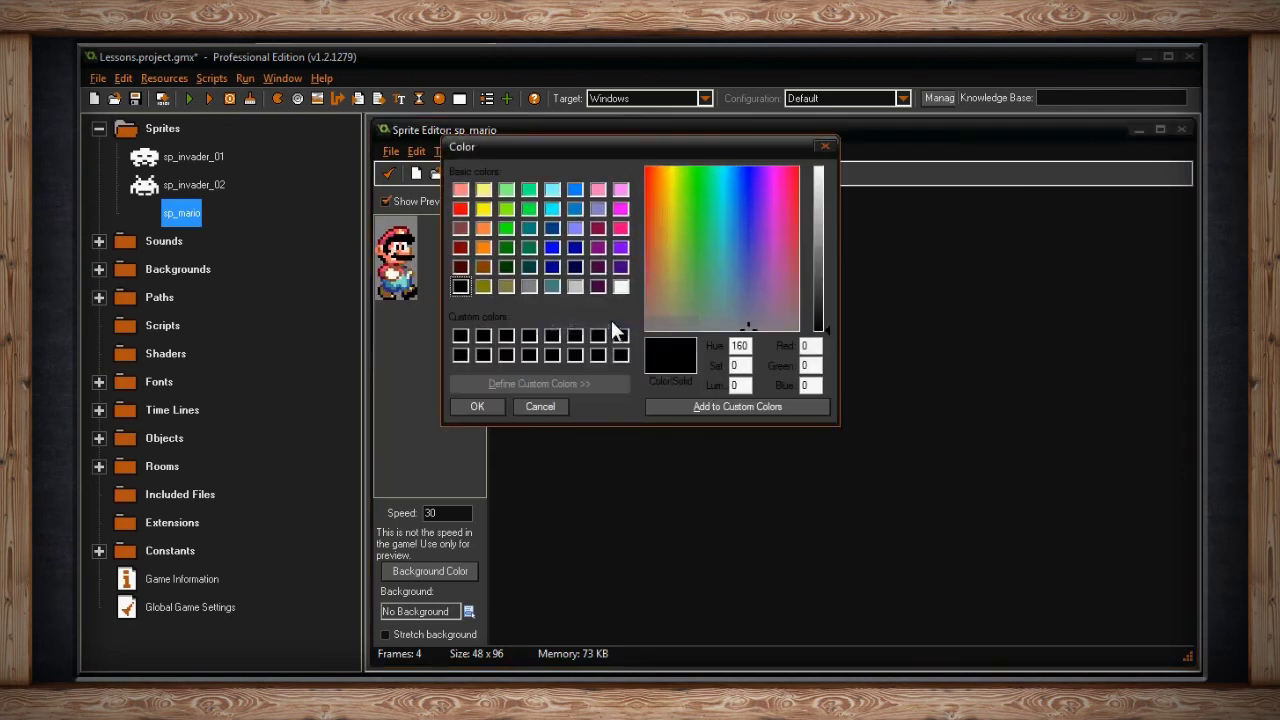
{"action": "left_click_drag", "start_coordinate": [635, 142], "coordinate": [759, 254]}
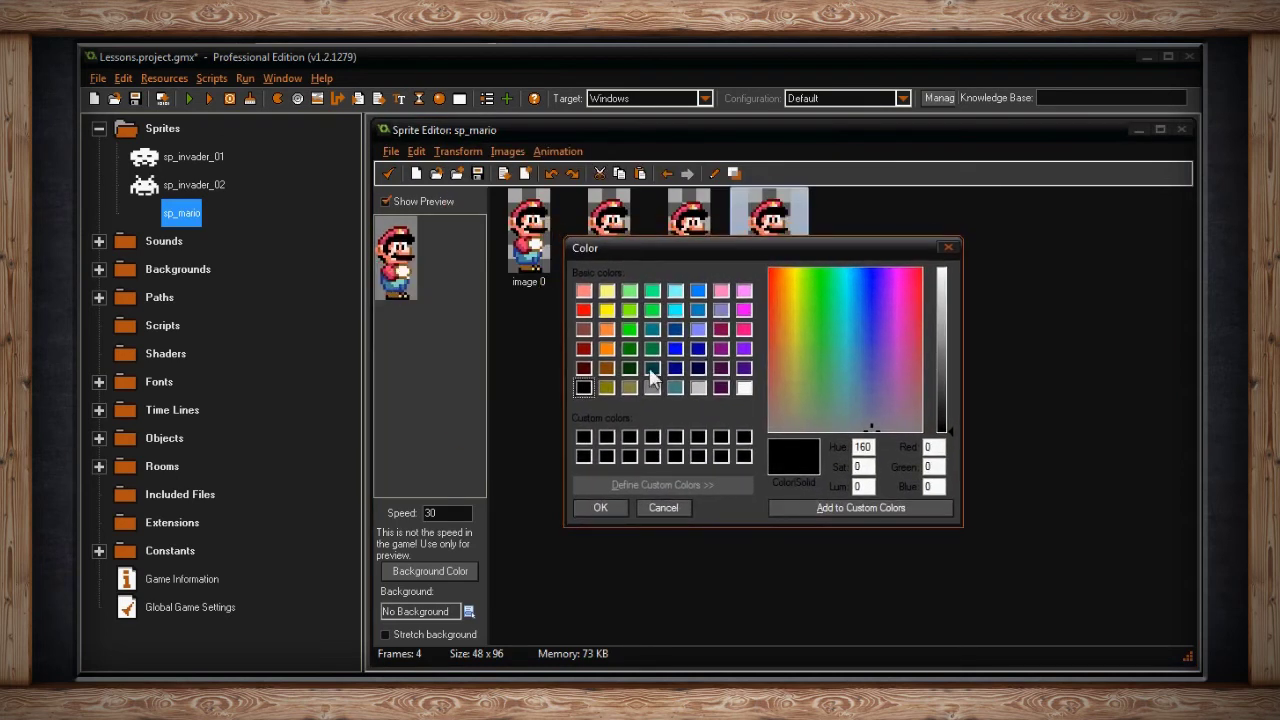
{"action": "left_click", "coordinate": [602, 505]}
{"action": "type", "text": "12"}
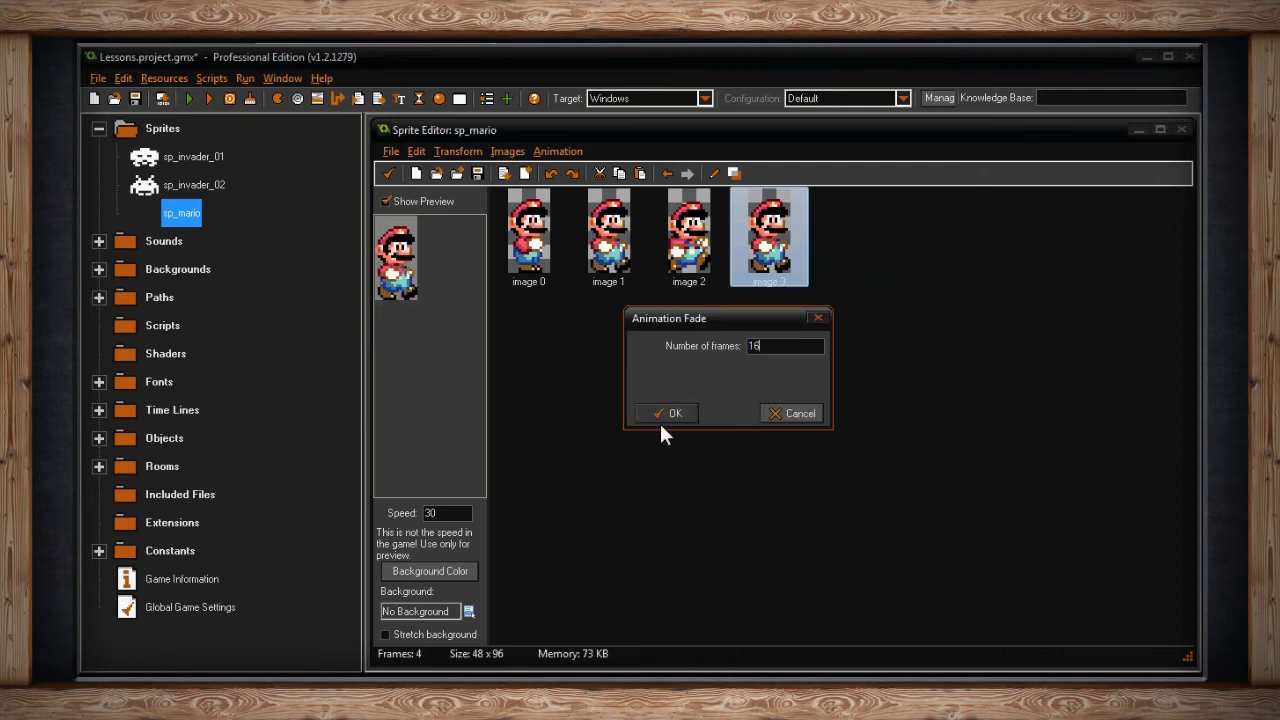
{"action": "left_click", "coordinate": [668, 413]}
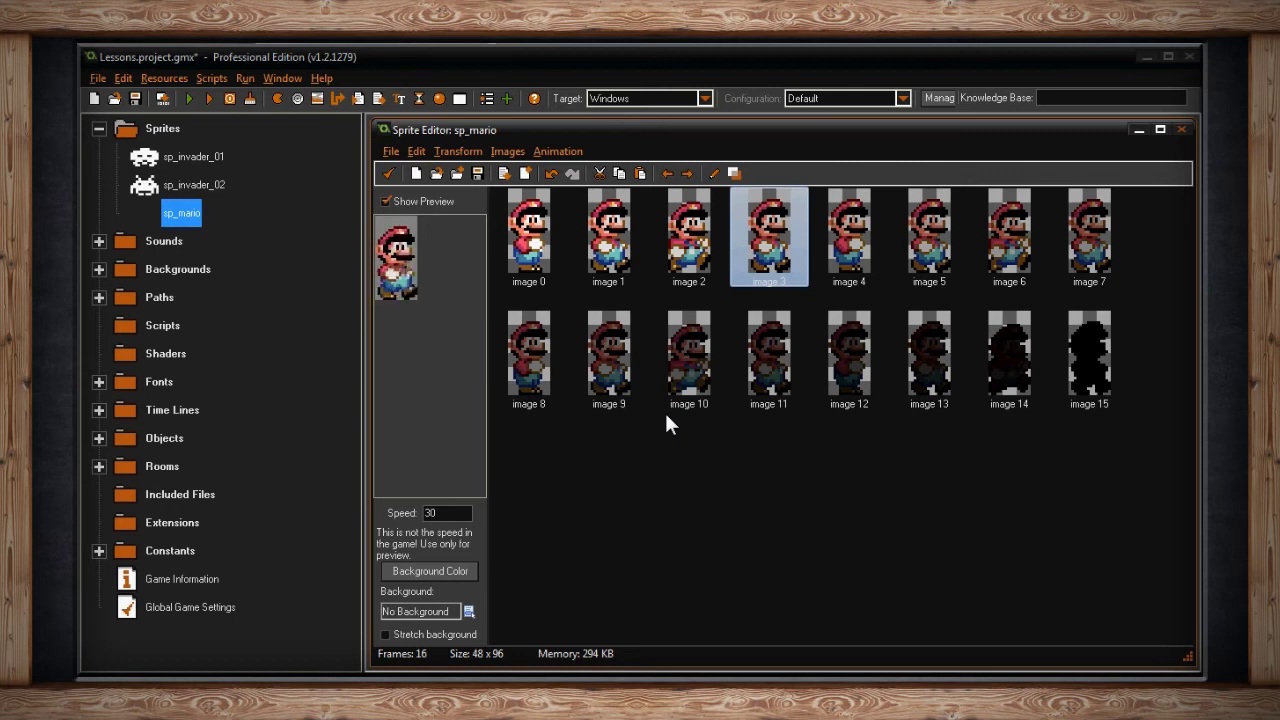
{"action": "key", "text": "ctrl+z"}
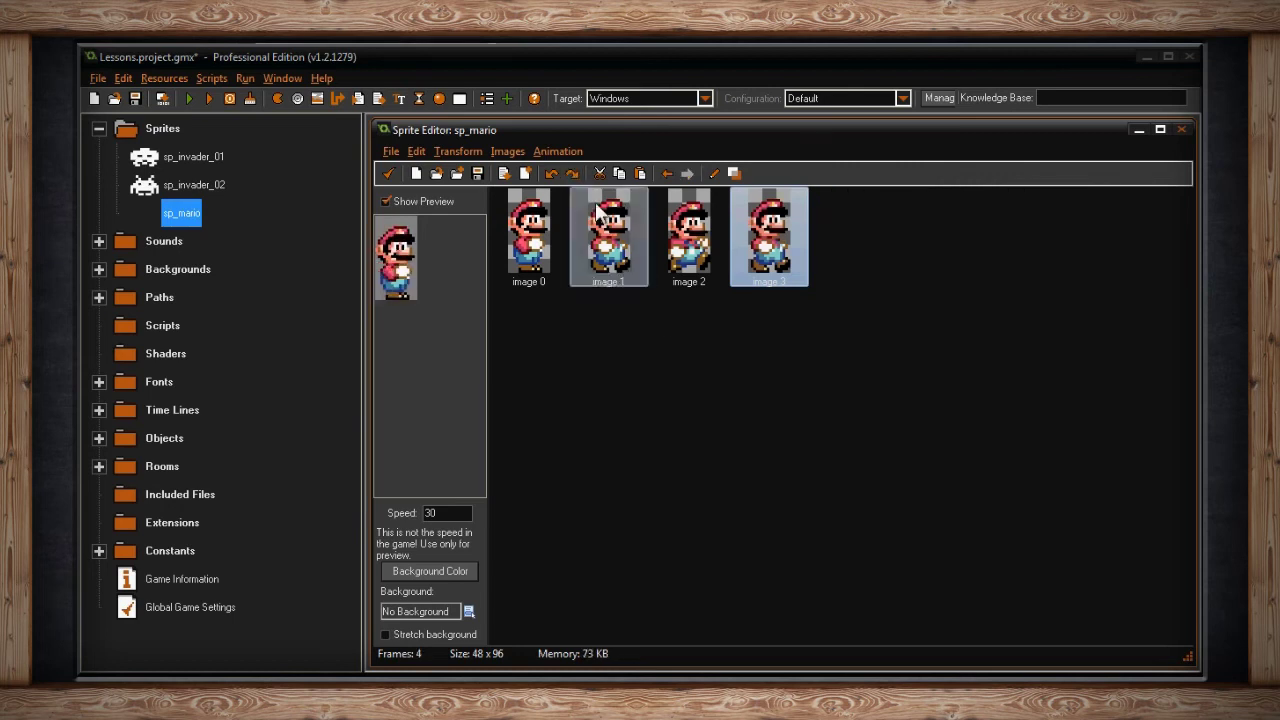
Try the Disappear effect over 16 frames, and undo it
{"action": "left_click", "coordinate": [557, 151]}
{"action": "left_click", "coordinate": [598, 345]}
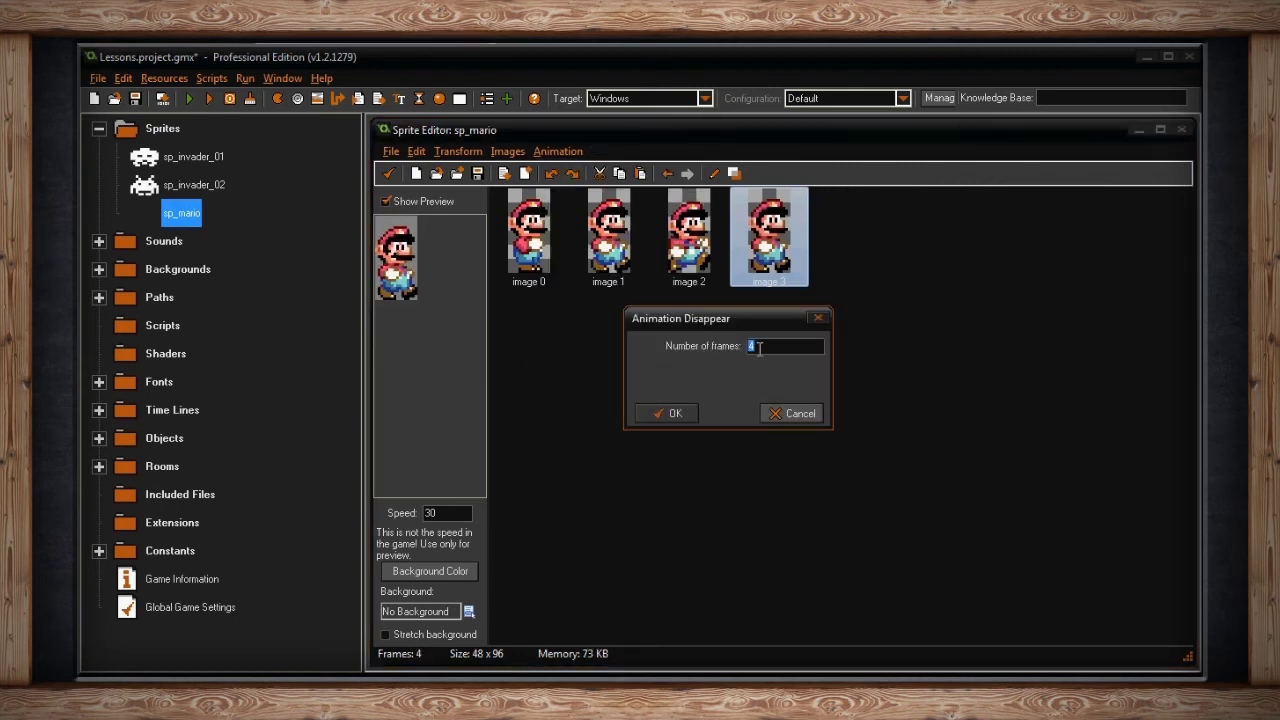
{"action": "left_click", "coordinate": [676, 413]}
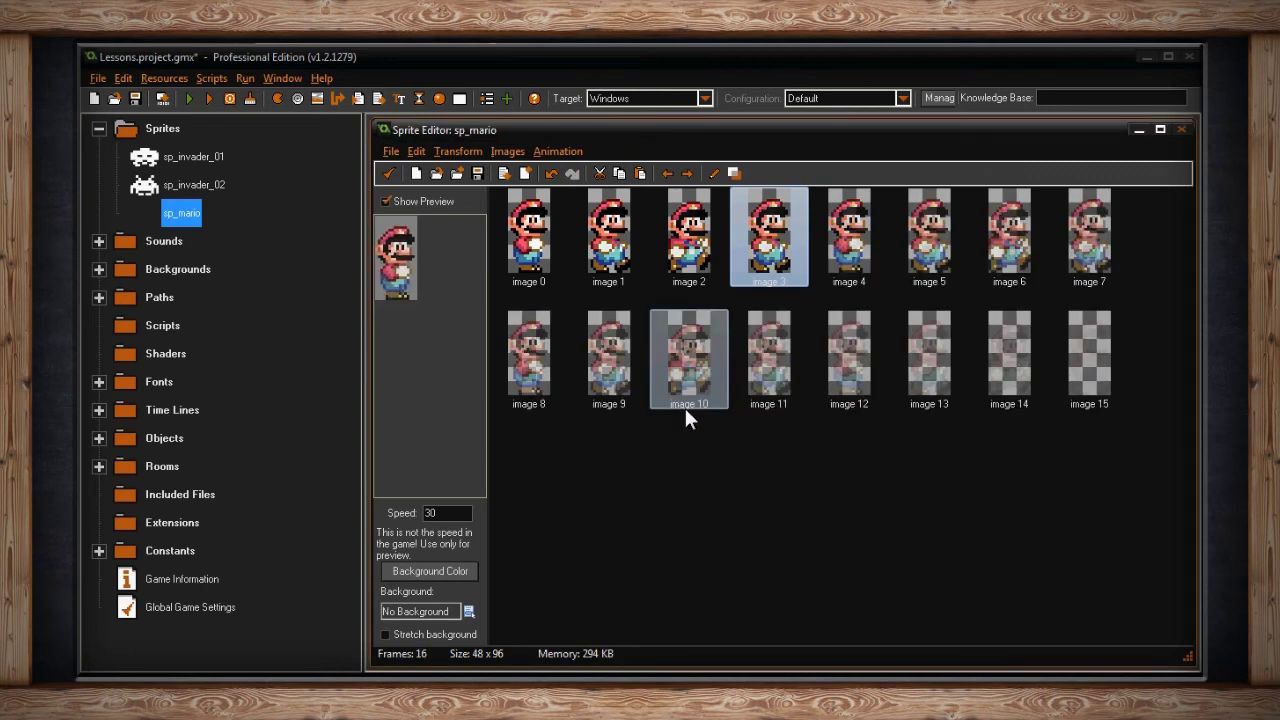
{"action": "left_click", "coordinate": [560, 151]}
{"action": "left_click", "coordinate": [590, 236]}
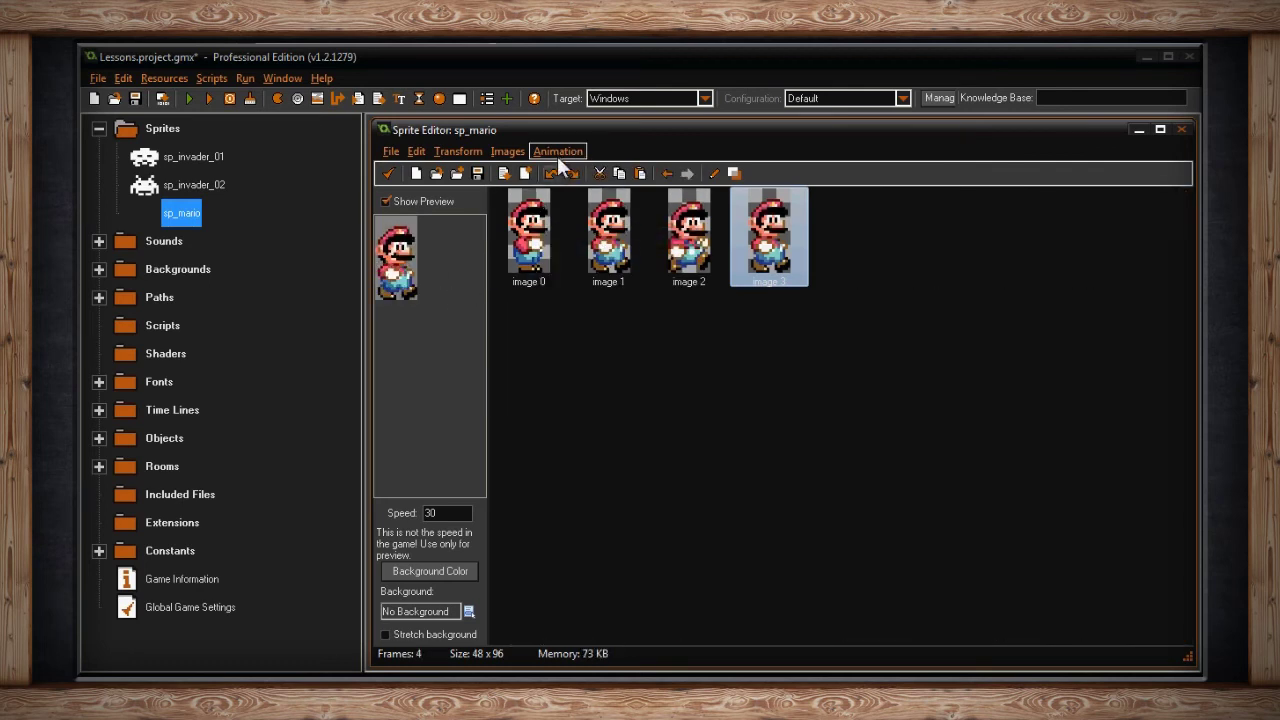
Try shrinking the animation towards its center over 16 frames, and undo it
{"action": "left_click", "coordinate": [557, 151]}
{"action": "mouse_move", "coordinate": [598, 368]}
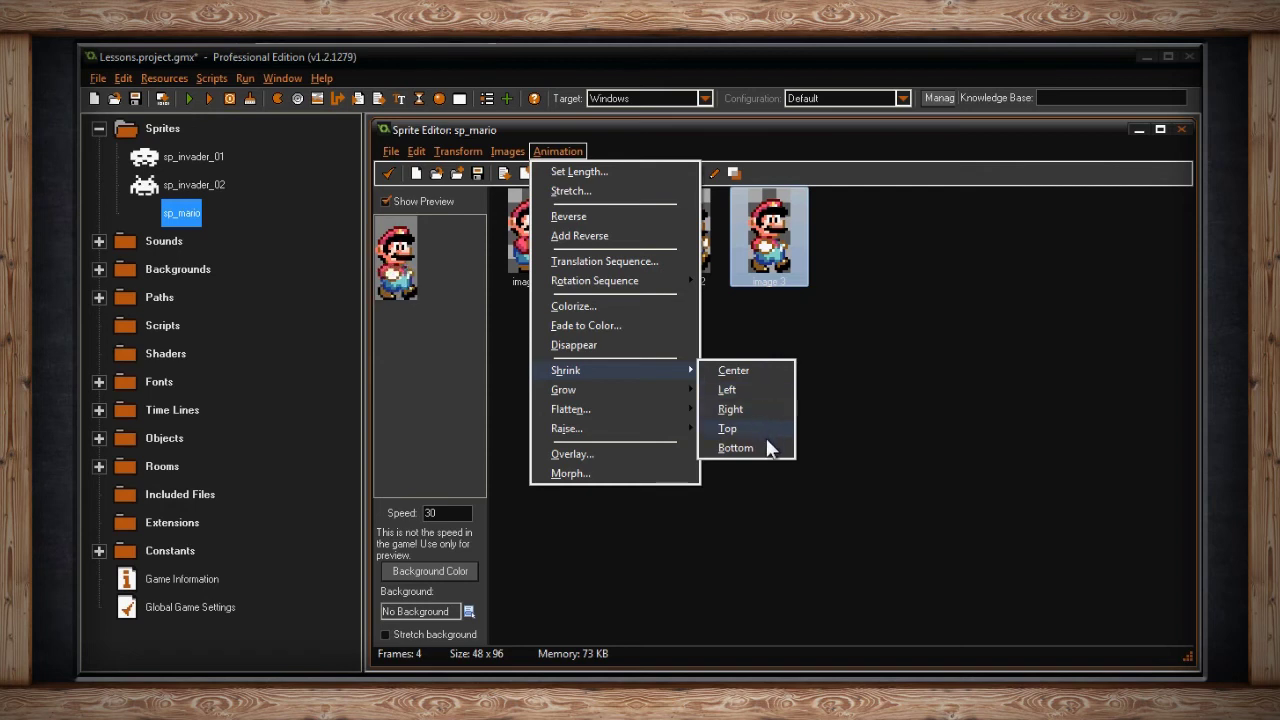
{"action": "left_click", "coordinate": [753, 368]}
{"action": "left_click", "coordinate": [690, 410]}
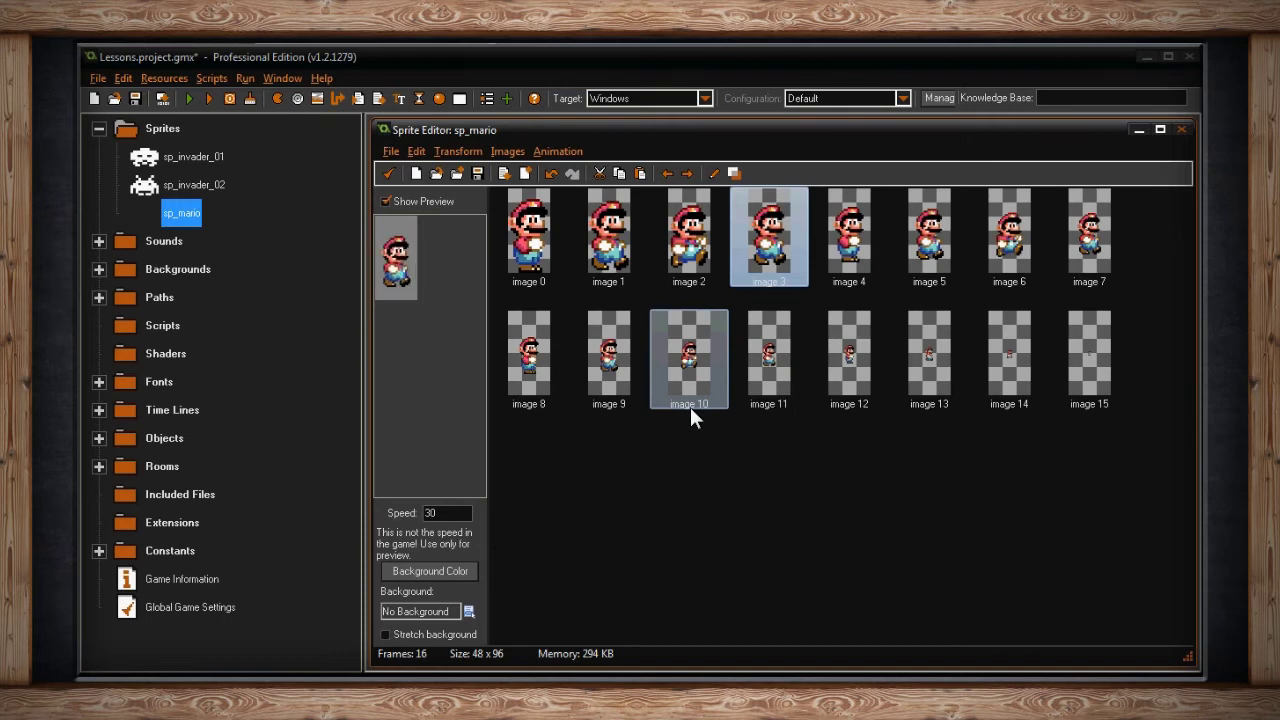
{"action": "left_click", "coordinate": [551, 173]}
Try flattening the animation towards the sprite's left side over 16 frames, and undo it
{"action": "left_click", "coordinate": [557, 151]}
{"action": "mouse_move", "coordinate": [656, 400]}
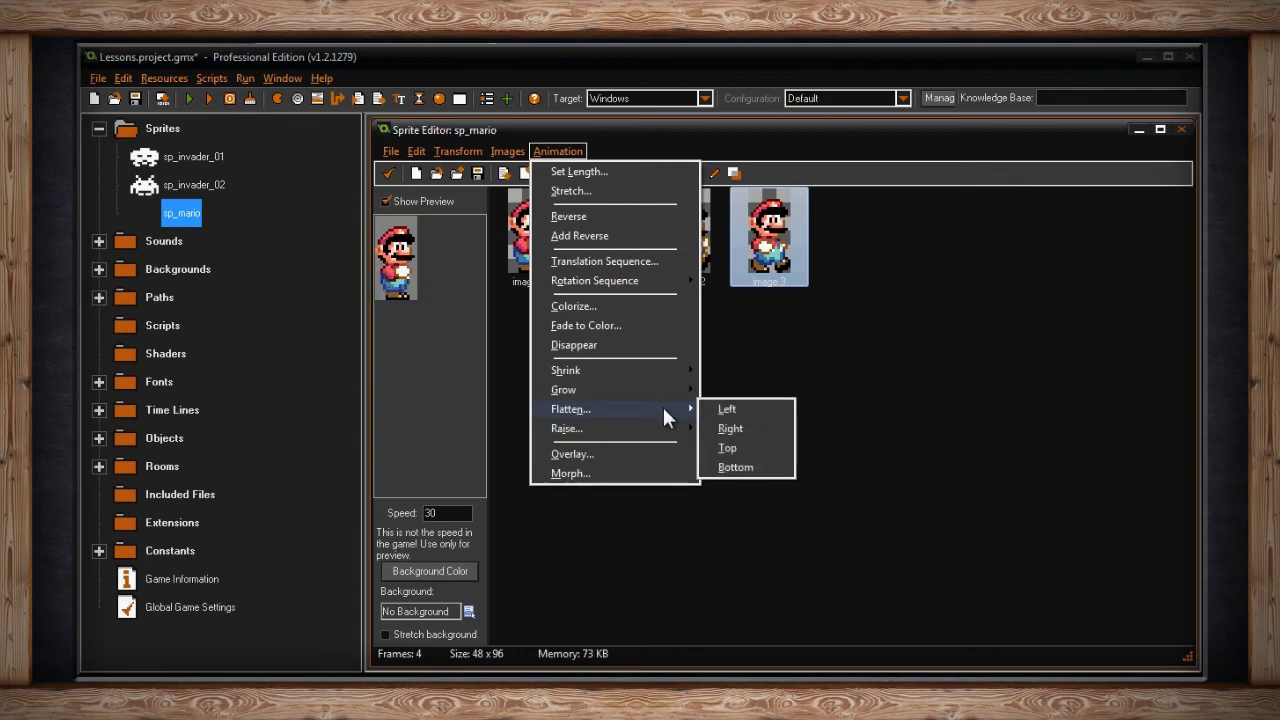
{"action": "left_click", "coordinate": [726, 411]}
{"action": "type", "text": "16"}
{"action": "left_click", "coordinate": [690, 412]}
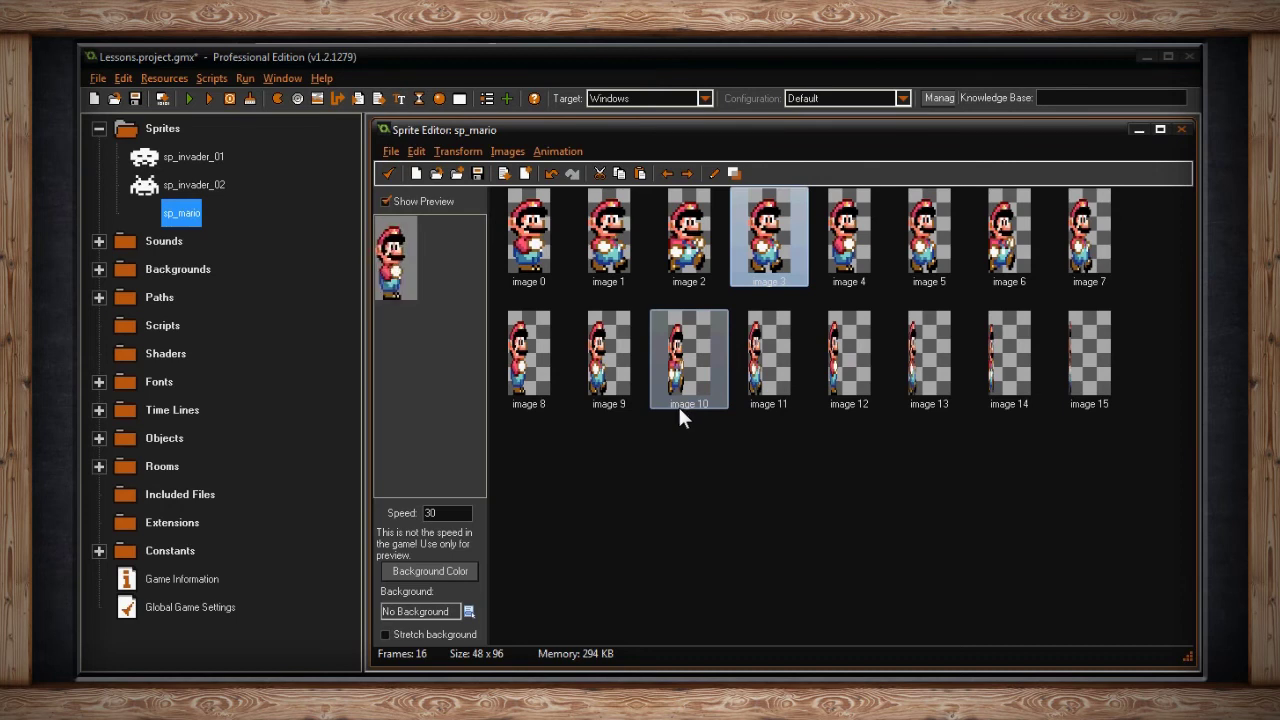
{"action": "key", "text": "ctrl+z"}
Try to overlay subimages.png from the Desktop onto the animation
{"action": "left_click", "coordinate": [563, 152]}
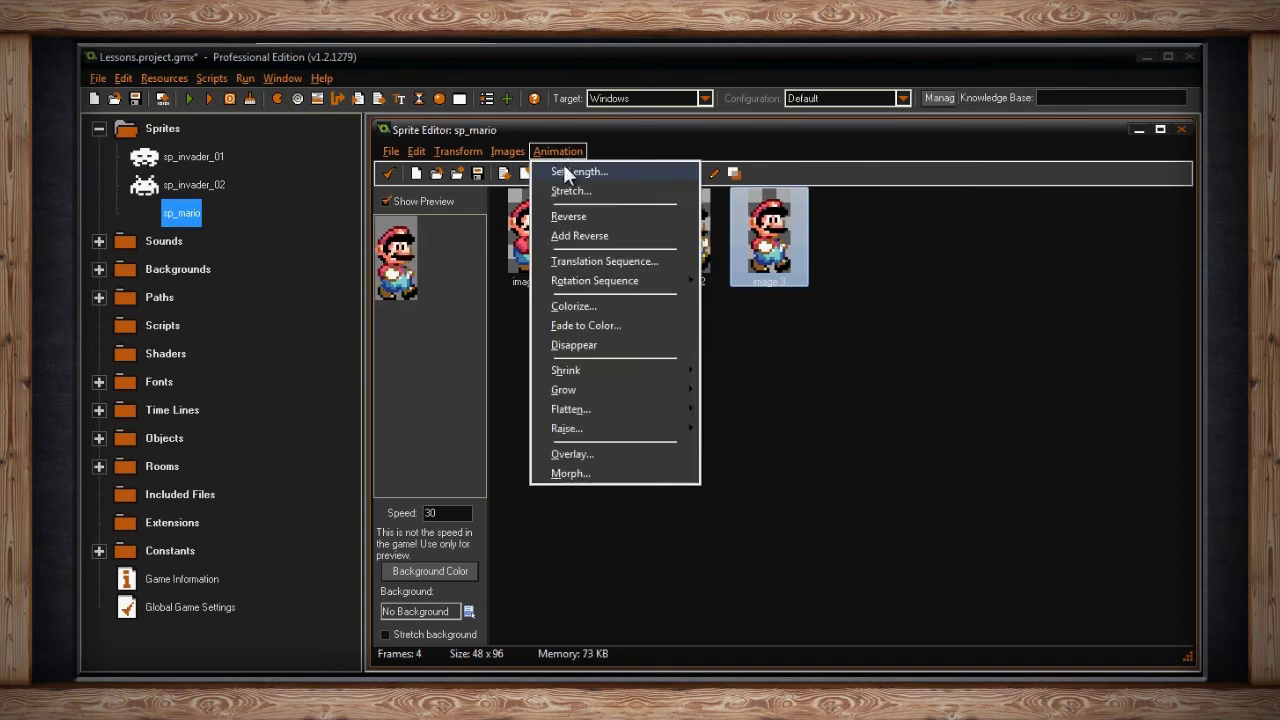
{"action": "left_click", "coordinate": [620, 447]}
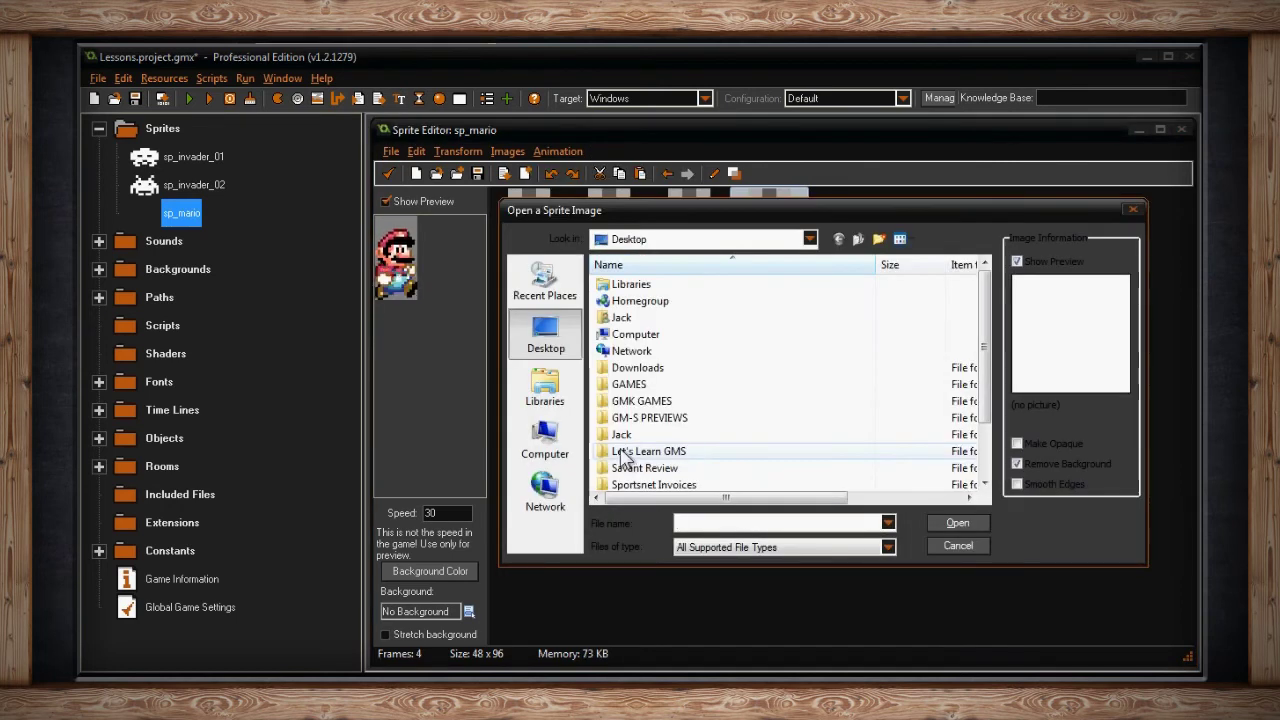
{"action": "left_click", "coordinate": [622, 451]}
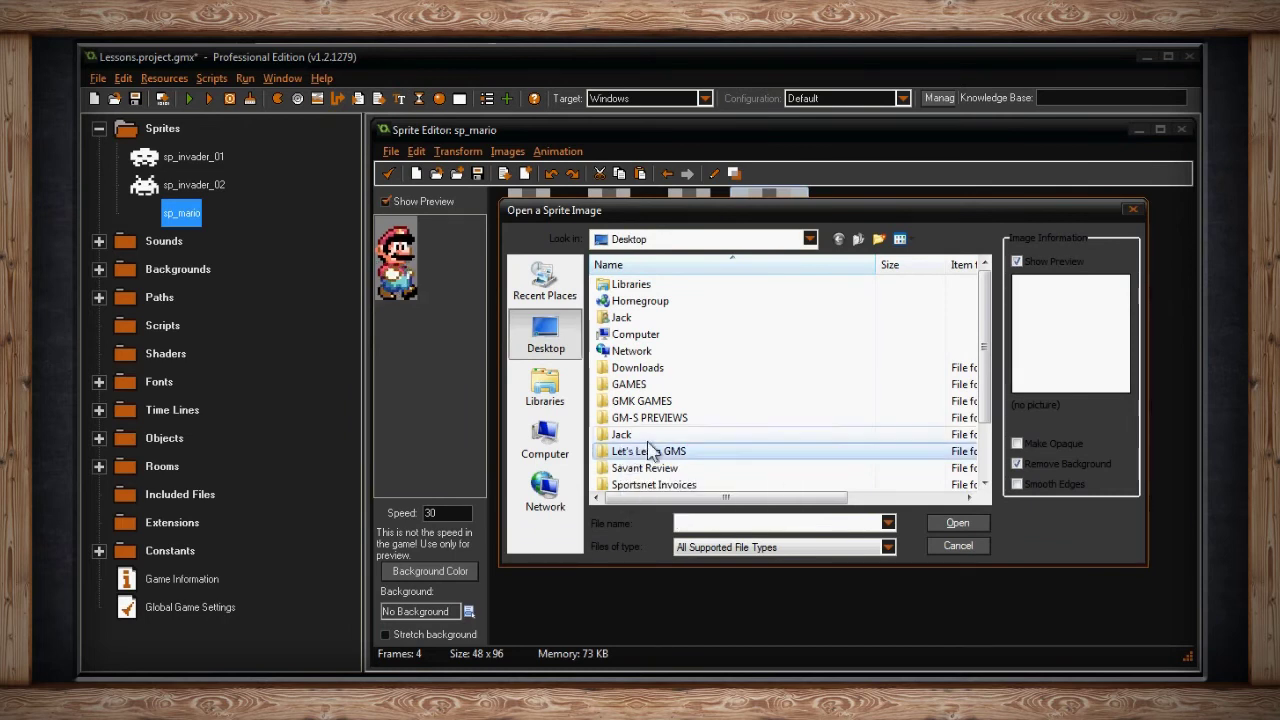
{"action": "scroll", "coordinate": [640, 448], "scroll_direction": "down", "scroll_amount": 2}
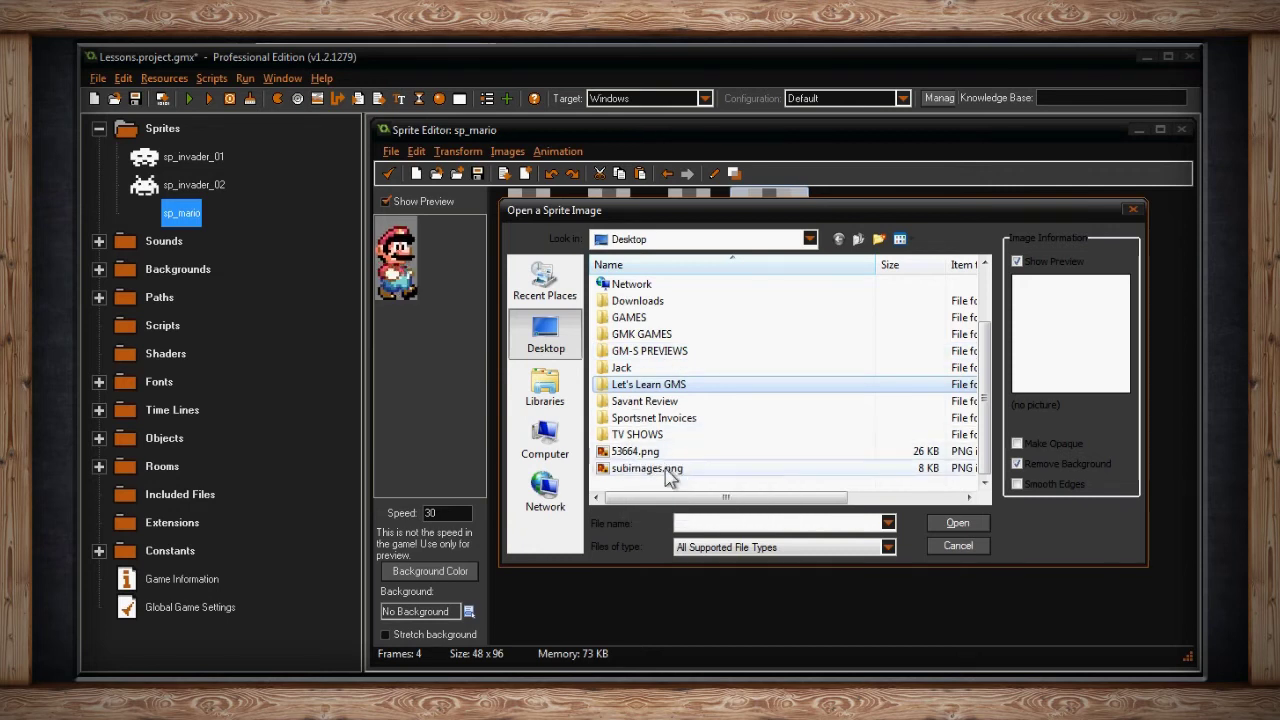
{"action": "double_click", "coordinate": [664, 468]}
{"action": "left_click", "coordinate": [768, 415]}
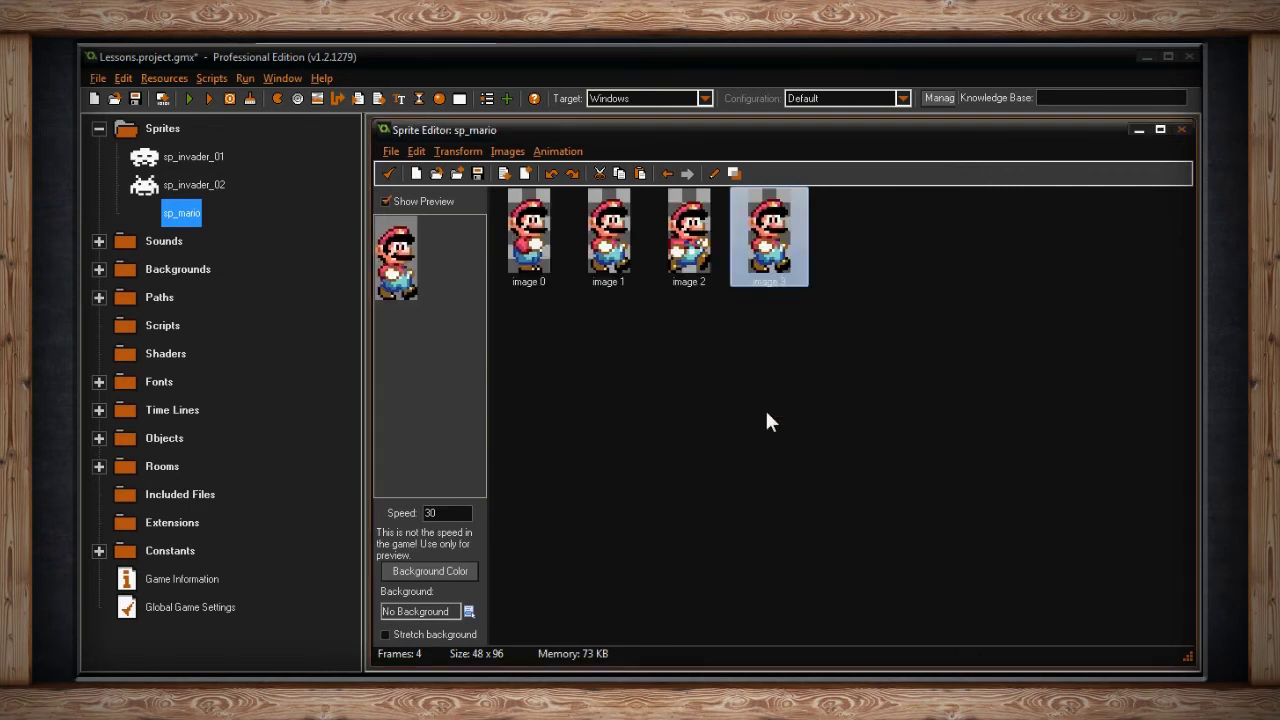
Start the Morph command, browse the GM-S PREVIEWS folder for an image, and cancel the file selection
{"action": "left_click", "coordinate": [562, 152]}
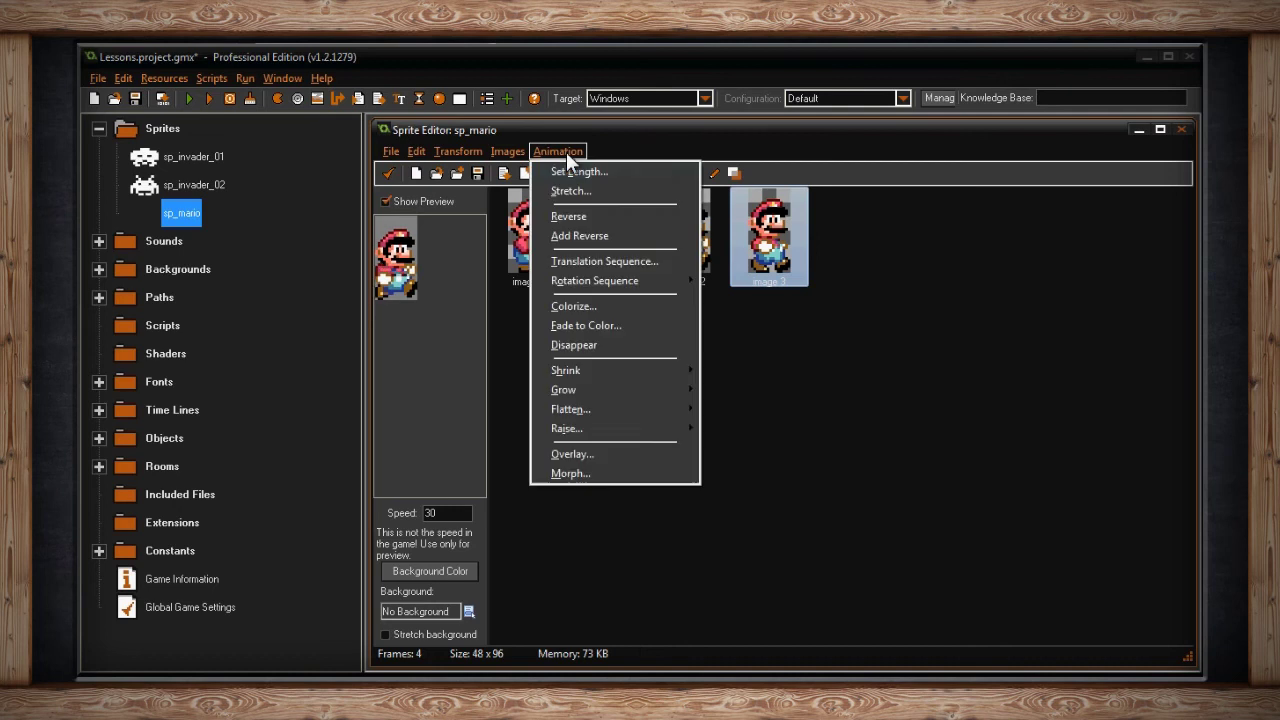
{"action": "left_click", "coordinate": [595, 474]}
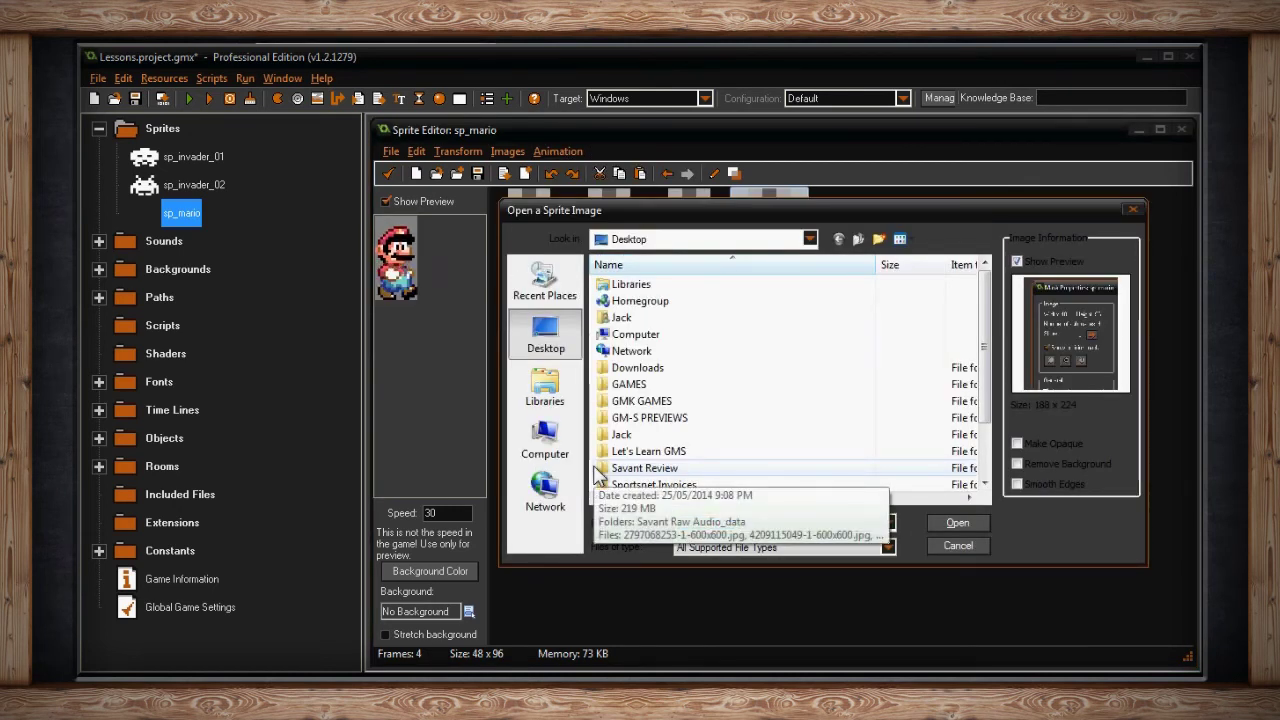
{"action": "double_click", "coordinate": [670, 419]}
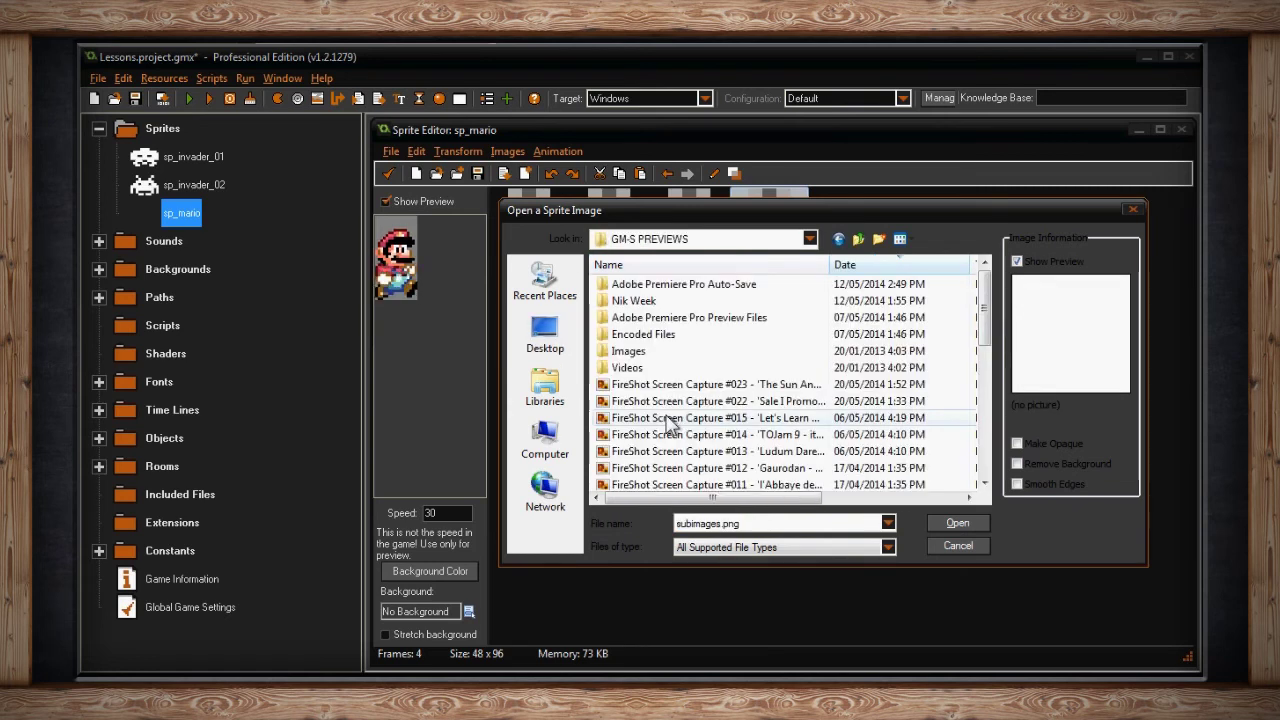
{"action": "key", "text": "Escape"}
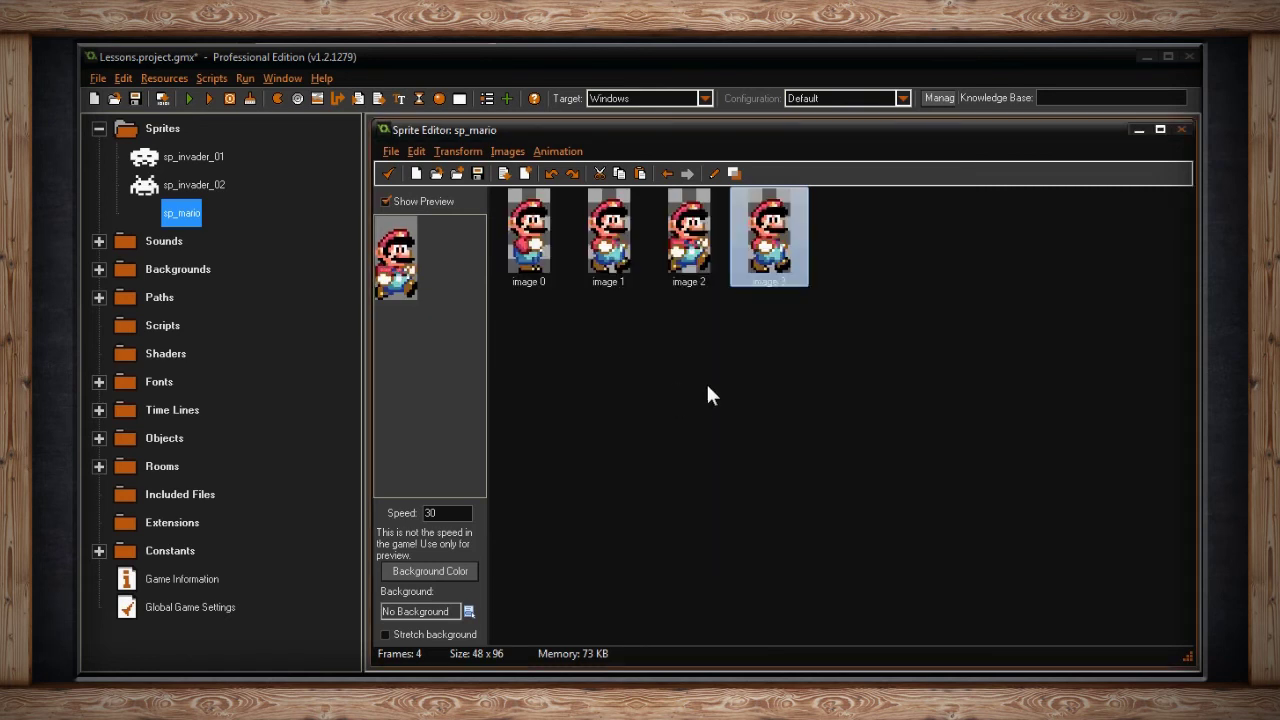
Try morphing the animation into the chosen image over 16 frames, and undo it
{"action": "key", "text": "alt+a"}
{"action": "type", "text": "m"}
{"action": "type", "text": "16"}
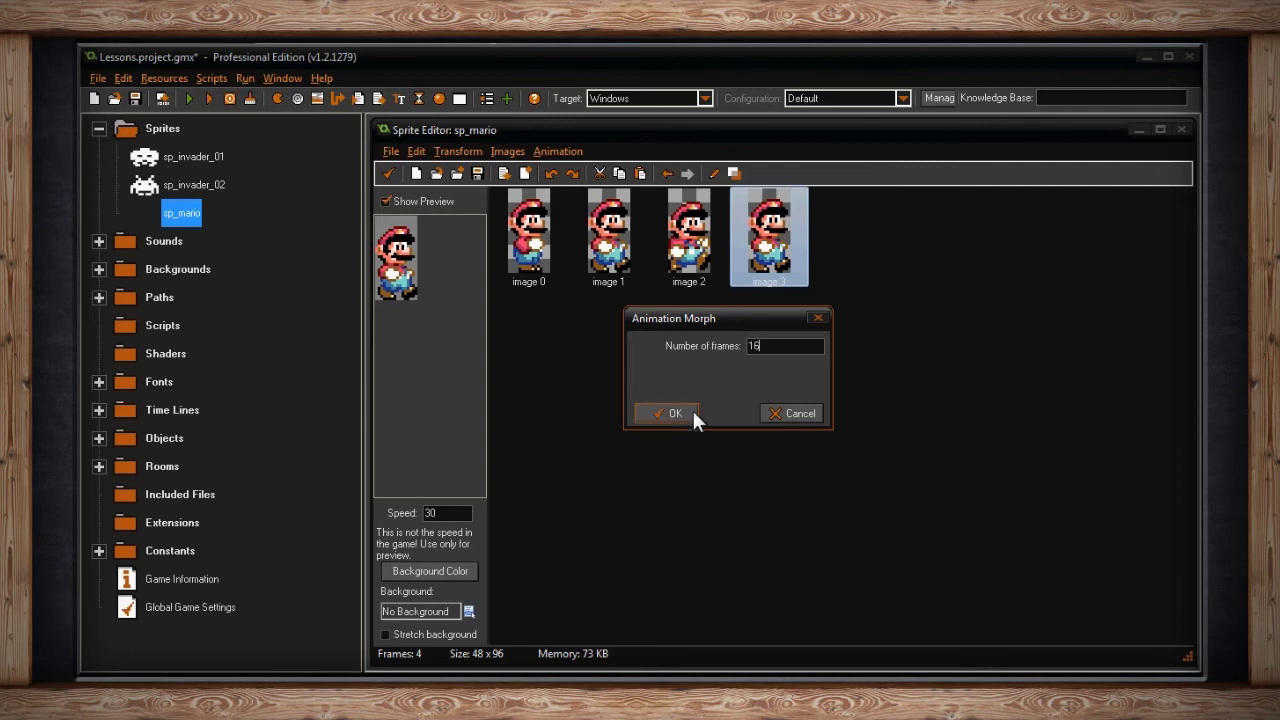
{"action": "left_click", "coordinate": [690, 413]}
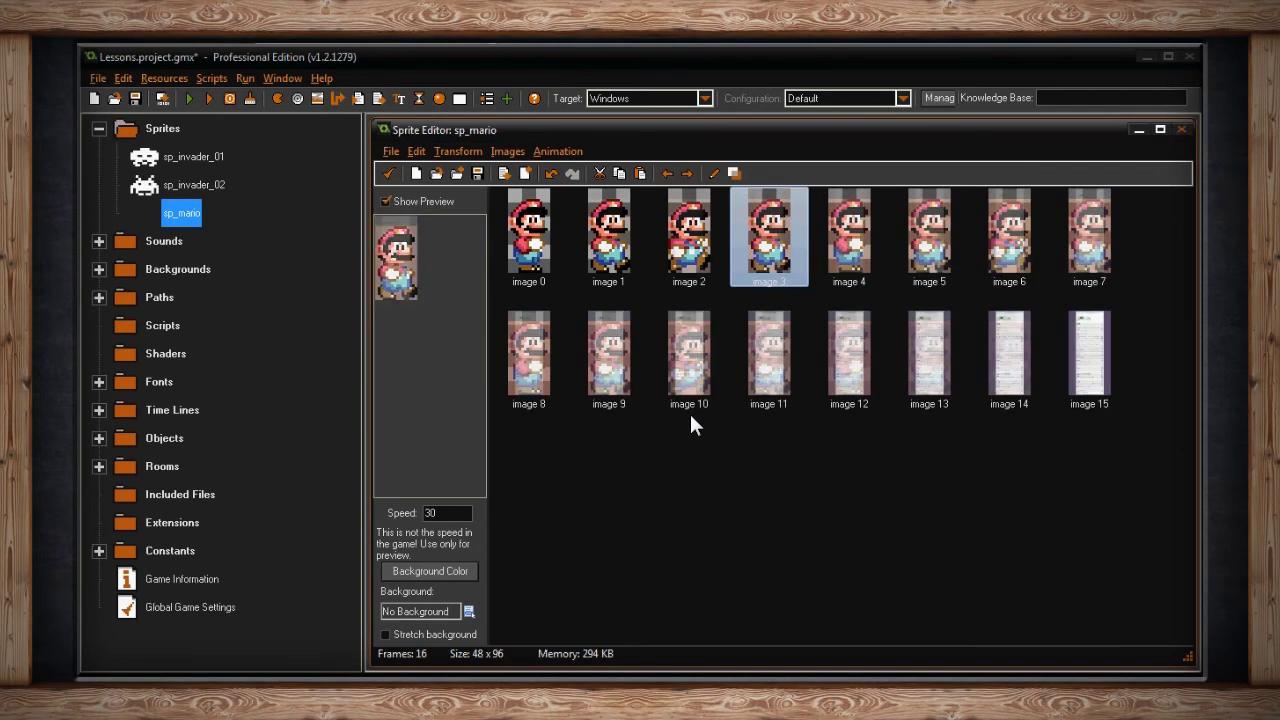
{"action": "key", "text": "ctrl+z"}
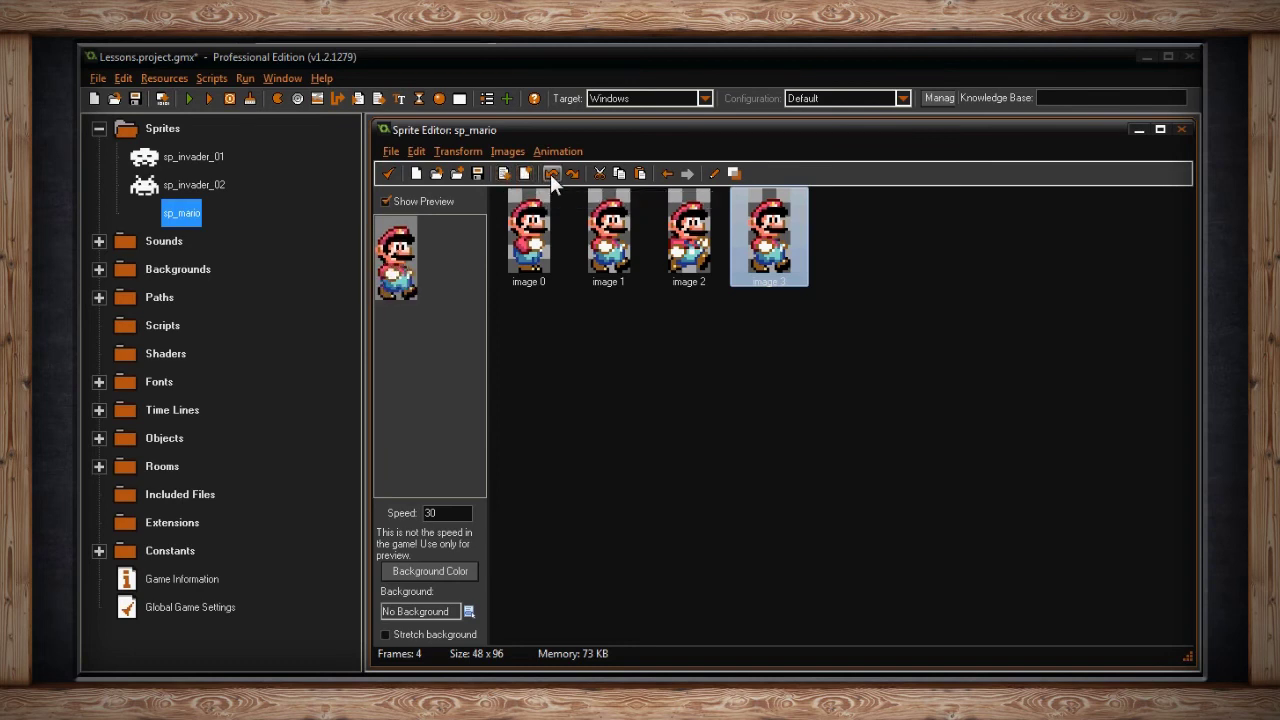
Move the last subimage one position earlier and back again, and start premultiplying the sprite's alpha but decline it
{"action": "left_click", "coordinate": [665, 173]}
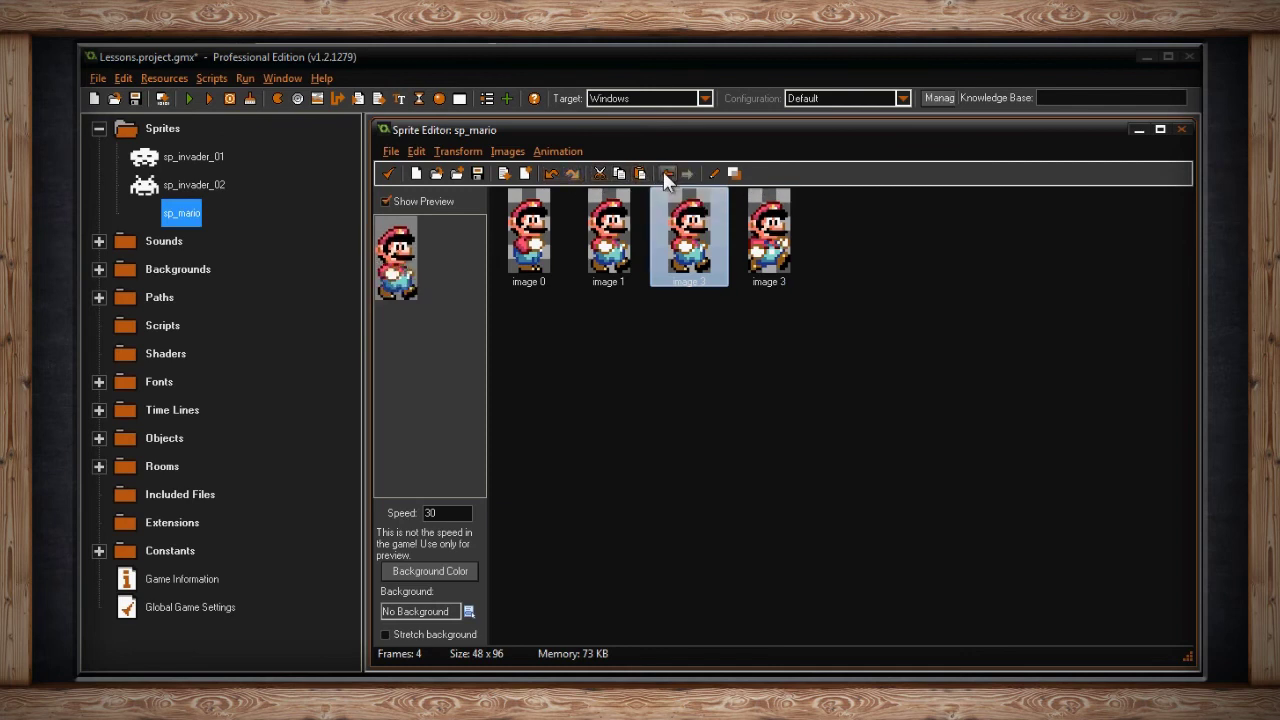
{"action": "left_click", "coordinate": [685, 173]}
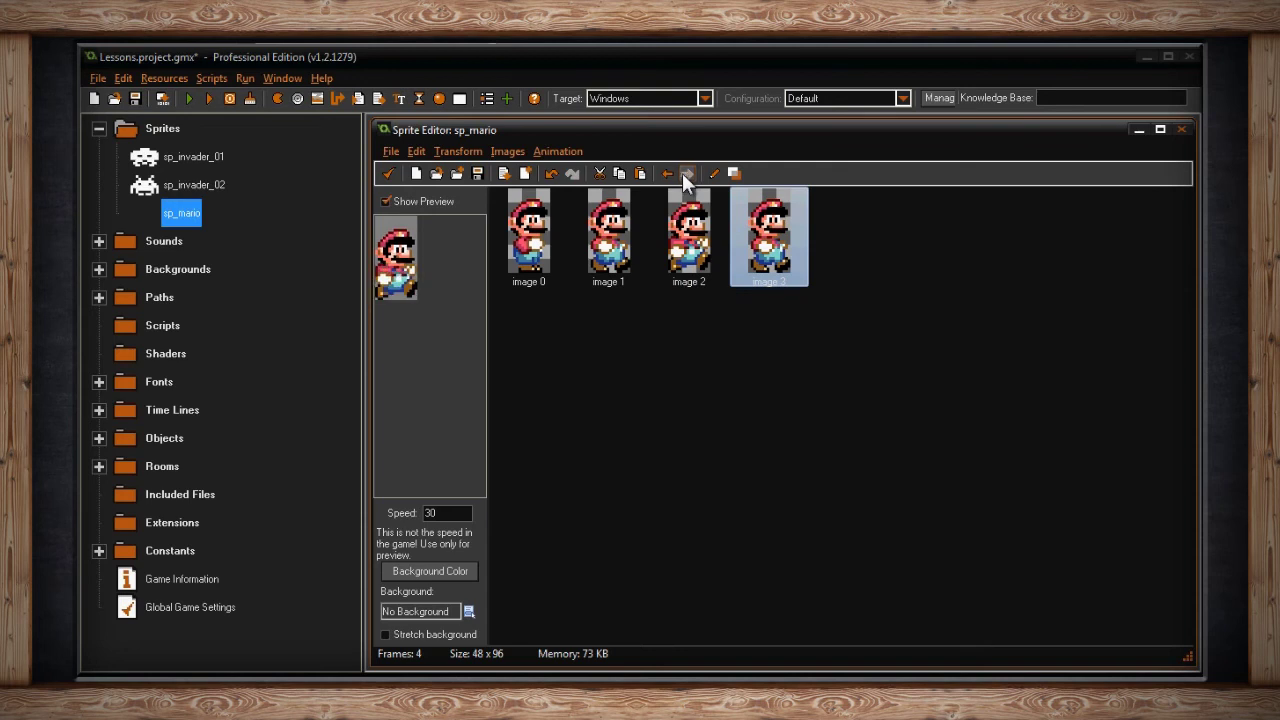
{"action": "left_click", "coordinate": [734, 175]}
{"action": "left_click_drag", "start_coordinate": [731, 320], "coordinate": [752, 313]}
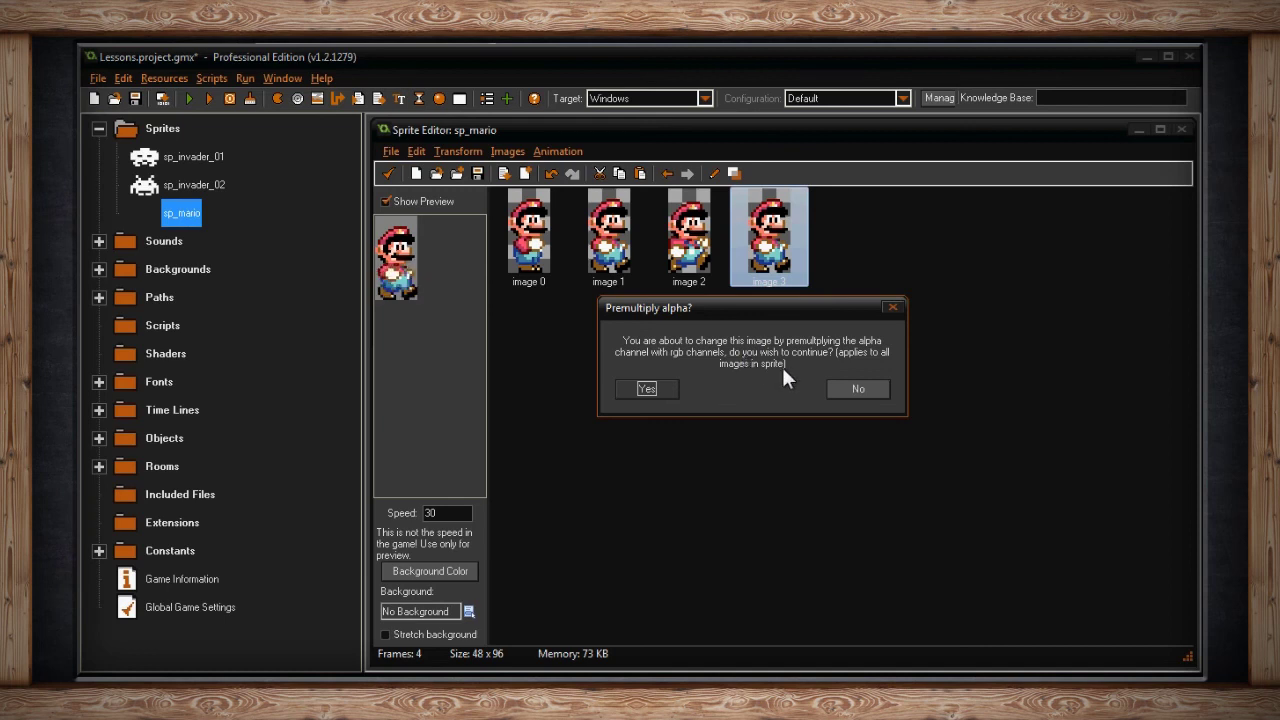
{"action": "left_click", "coordinate": [848, 386]}
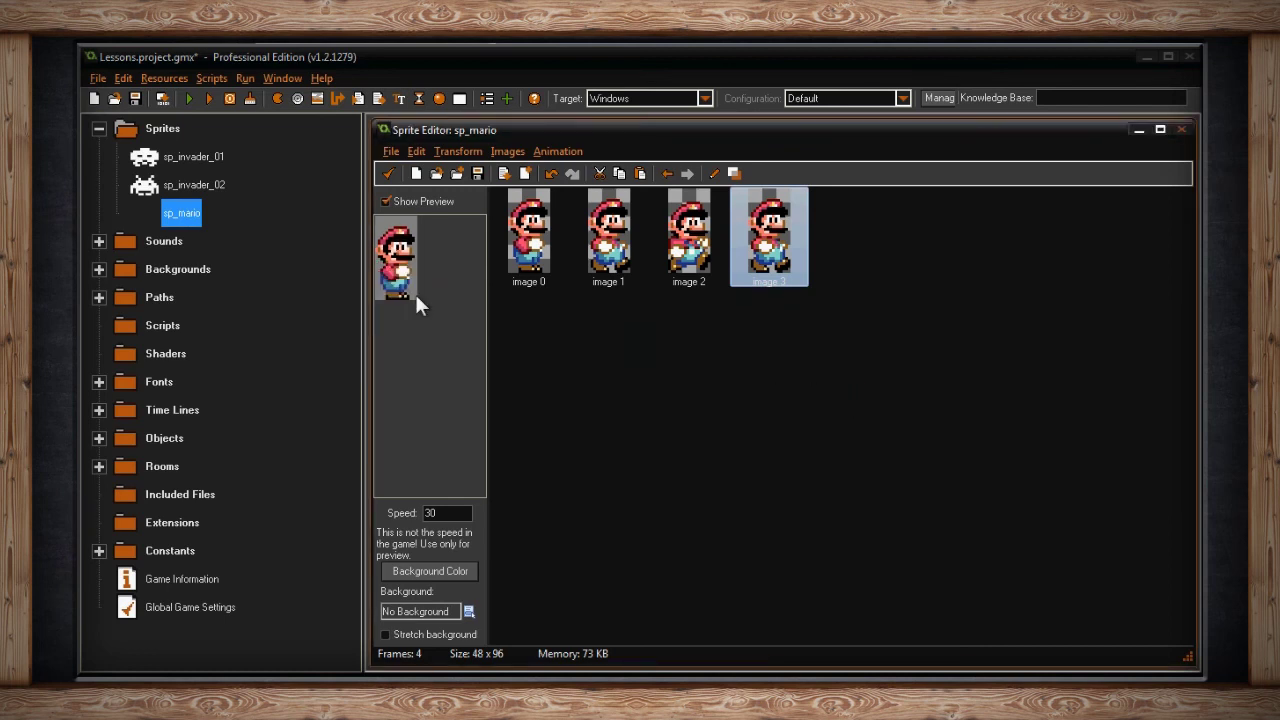
Hide and reshow the animation preview, and try preview speeds of 15 and 5 before restoring 30
{"action": "left_click", "coordinate": [385, 200]}
{"action": "left_click", "coordinate": [385, 200]}
{"action": "double_click", "coordinate": [430, 512]}
{"action": "type", "text": "15"}
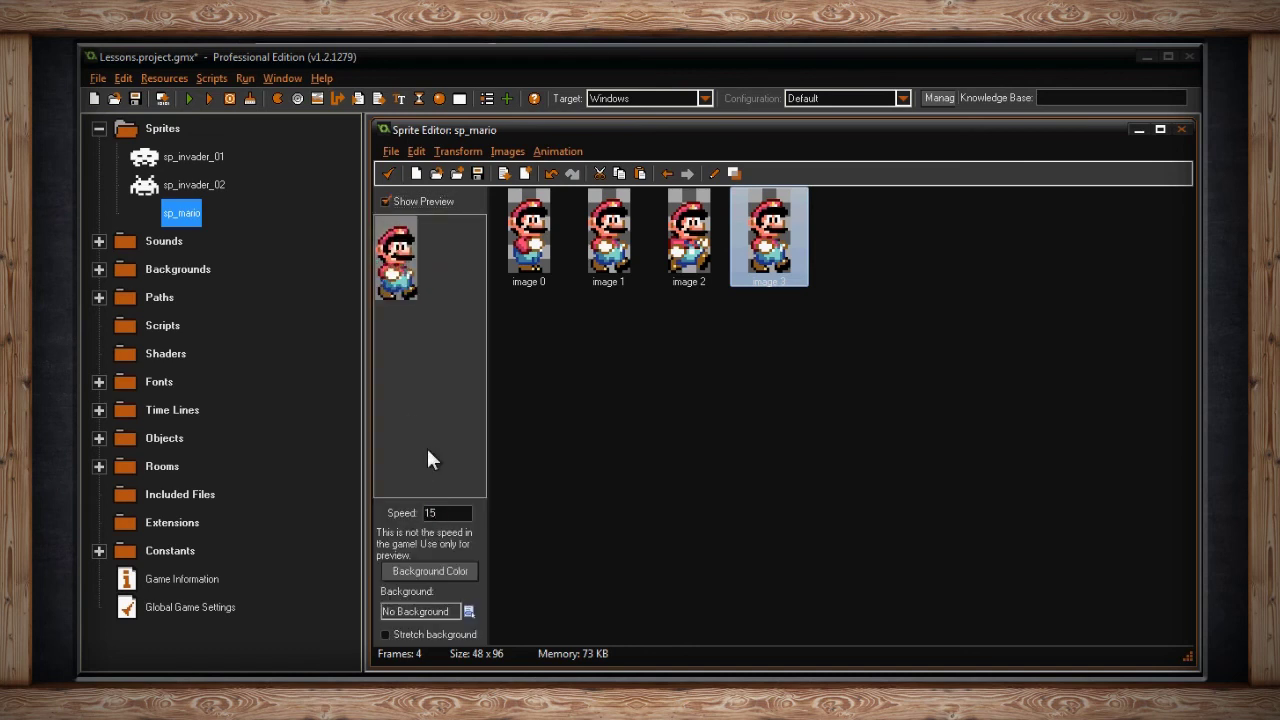
{"action": "left_click", "coordinate": [432, 512]}
{"action": "key", "text": "BackSpace"}
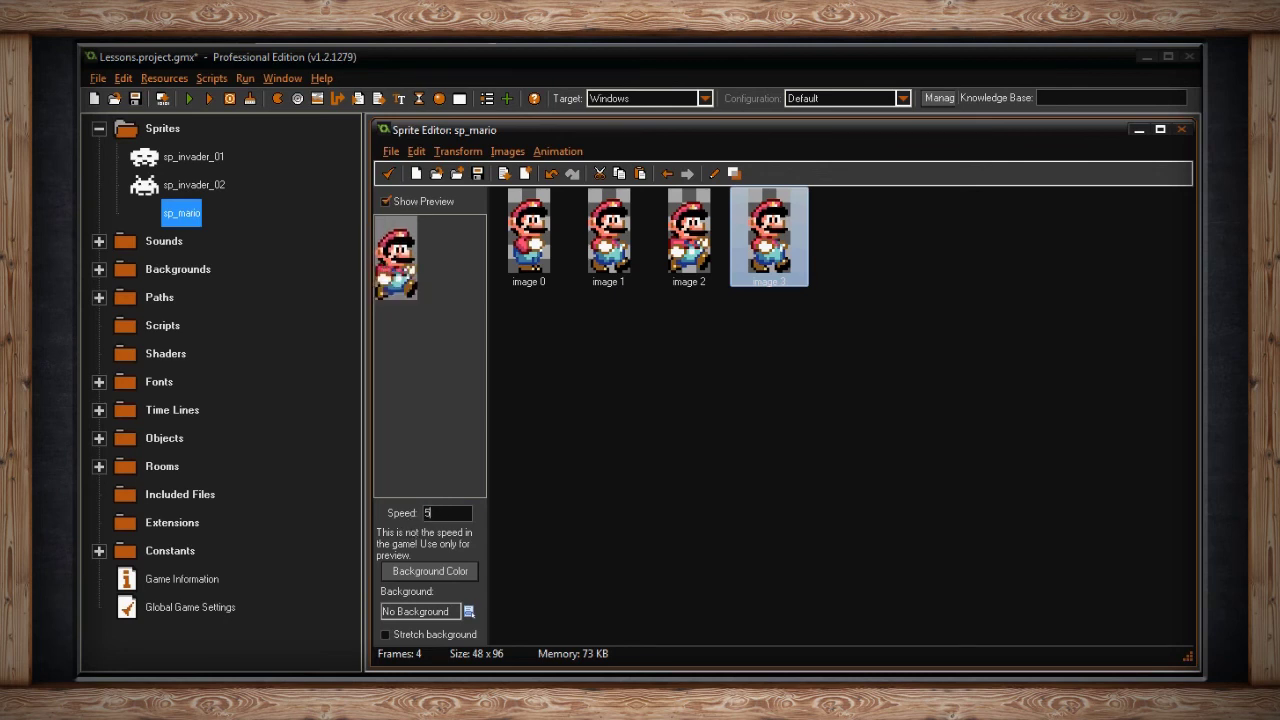
{"action": "key", "text": "BackSpace"}
{"action": "type", "text": "3"}
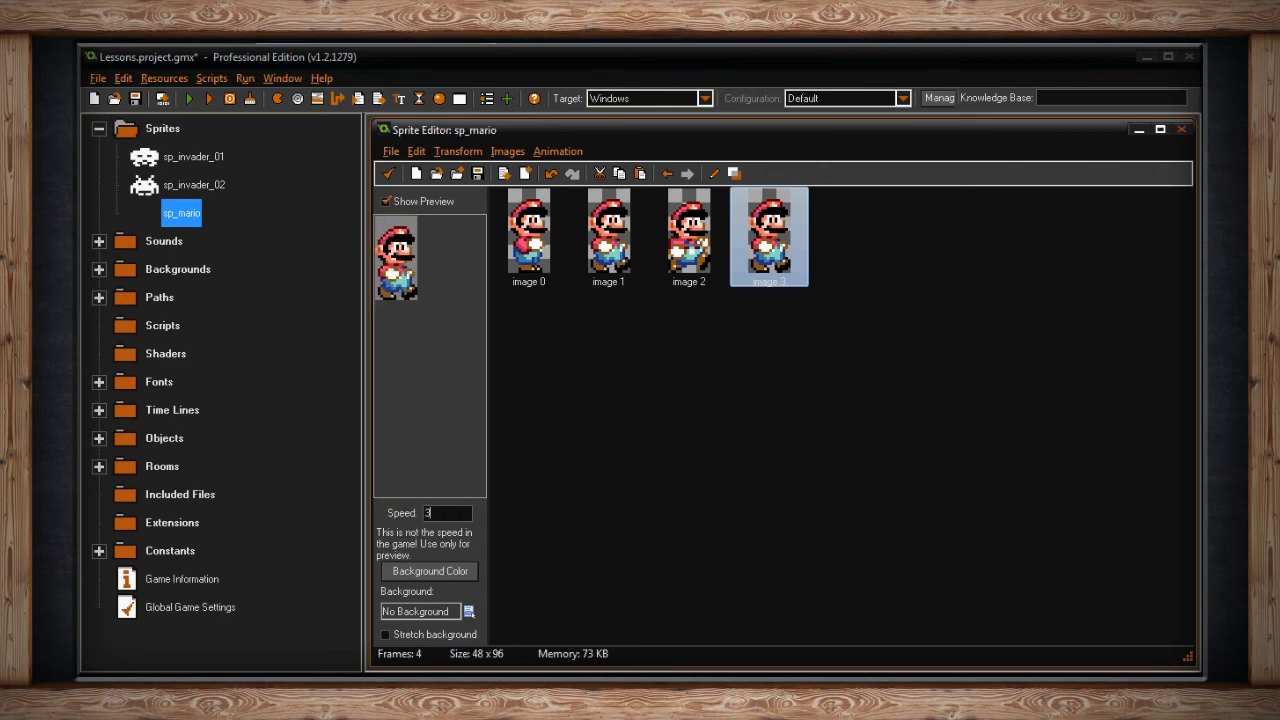
{"action": "type", "text": "0"}
Set the preview's background color to dark teal and use bg_image as its background, toggling the stretch option
{"action": "left_click", "coordinate": [441, 568]}
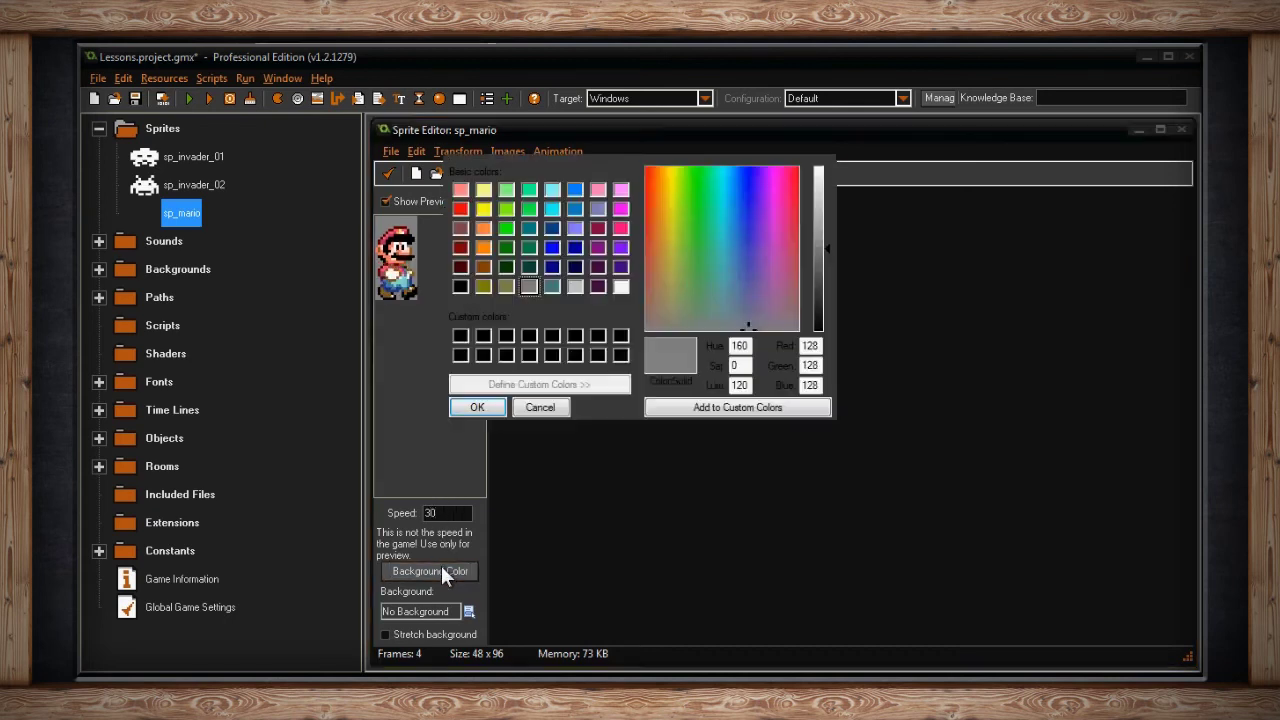
{"action": "left_click", "coordinate": [529, 267]}
{"action": "left_click", "coordinate": [490, 406]}
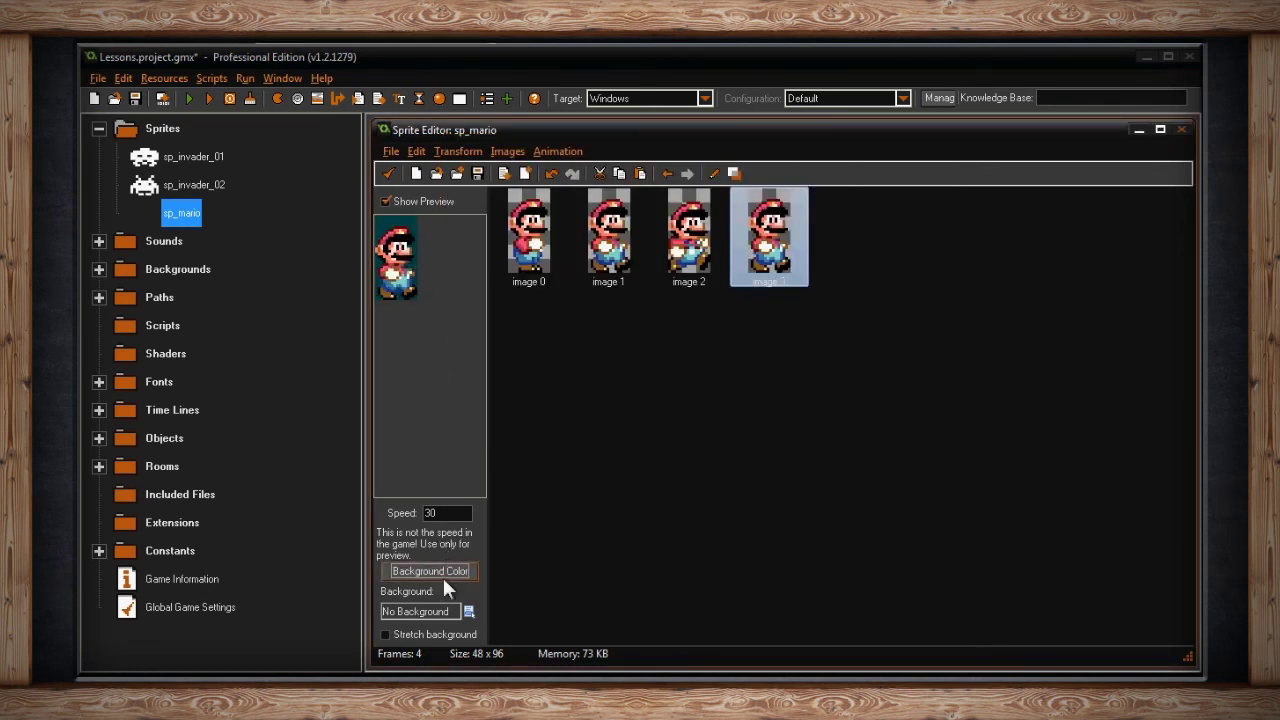
{"action": "left_click", "coordinate": [469, 610]}
{"action": "left_click", "coordinate": [538, 658]}
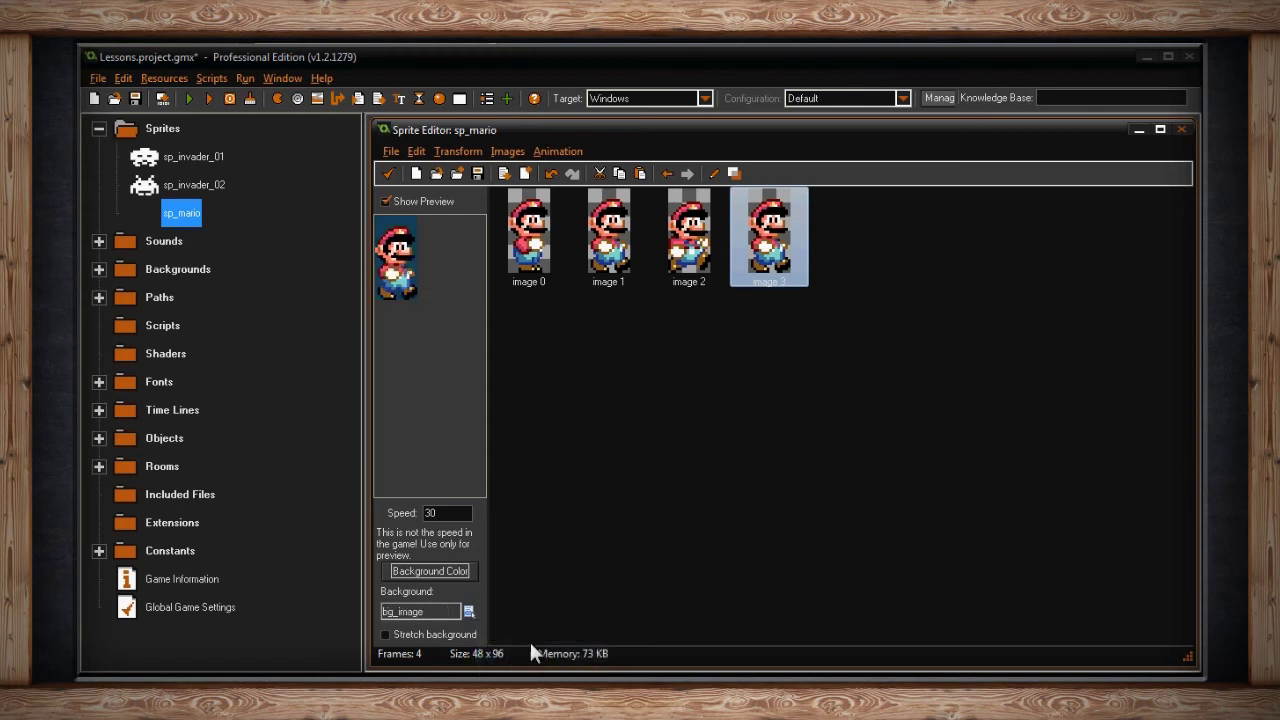
{"action": "left_click", "coordinate": [389, 634]}
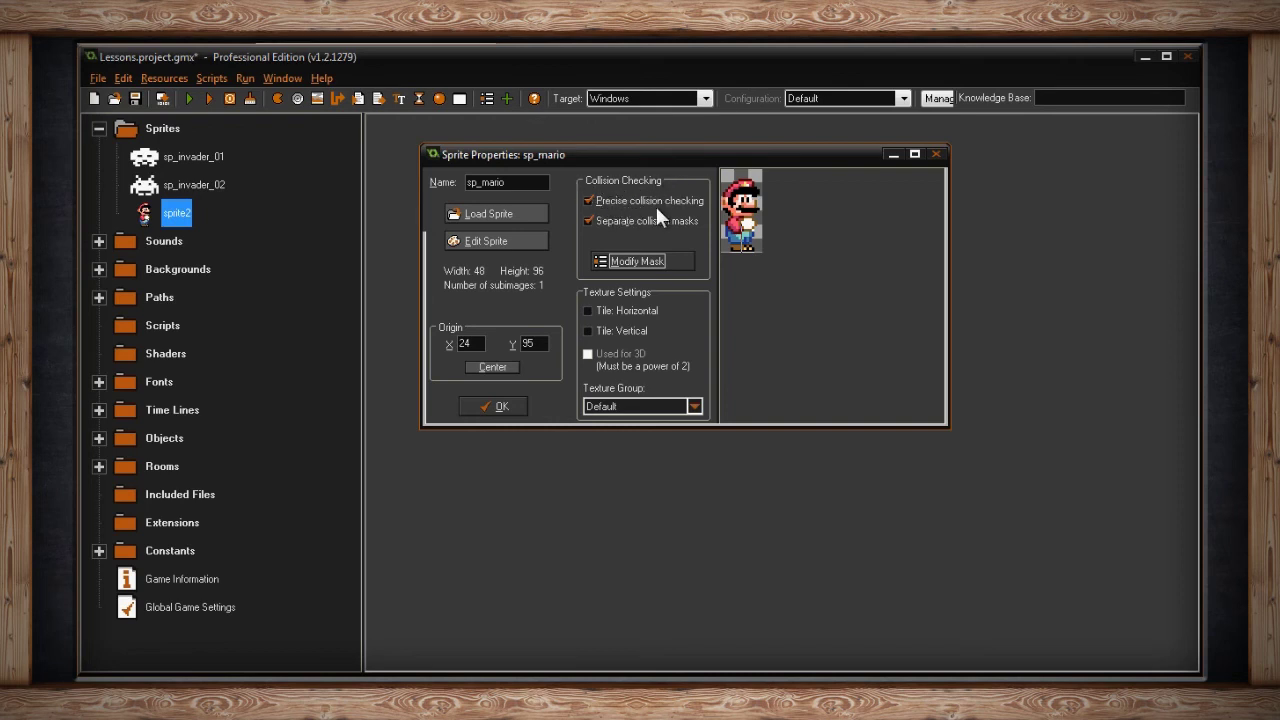
Toggle separate collision masks off and on, and turn off precise collision checking for sp_mario
{"action": "left_click", "coordinate": [590, 200]}
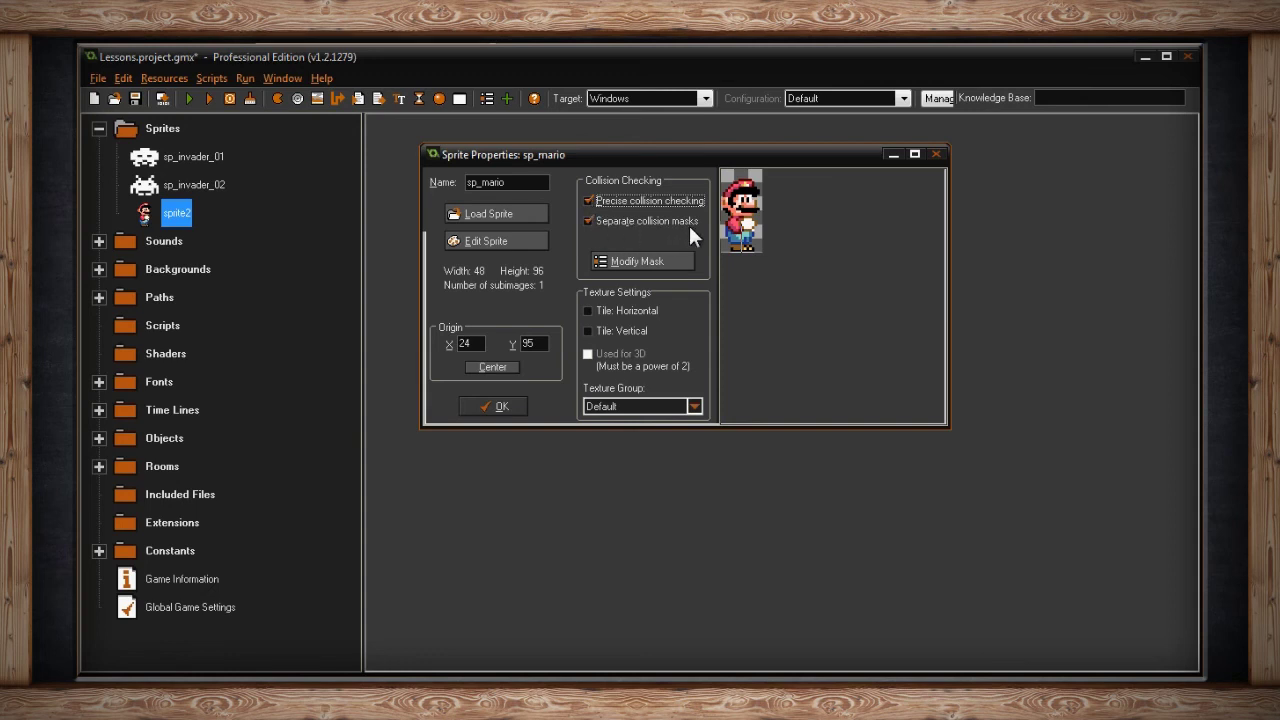
{"action": "left_click", "coordinate": [587, 220]}
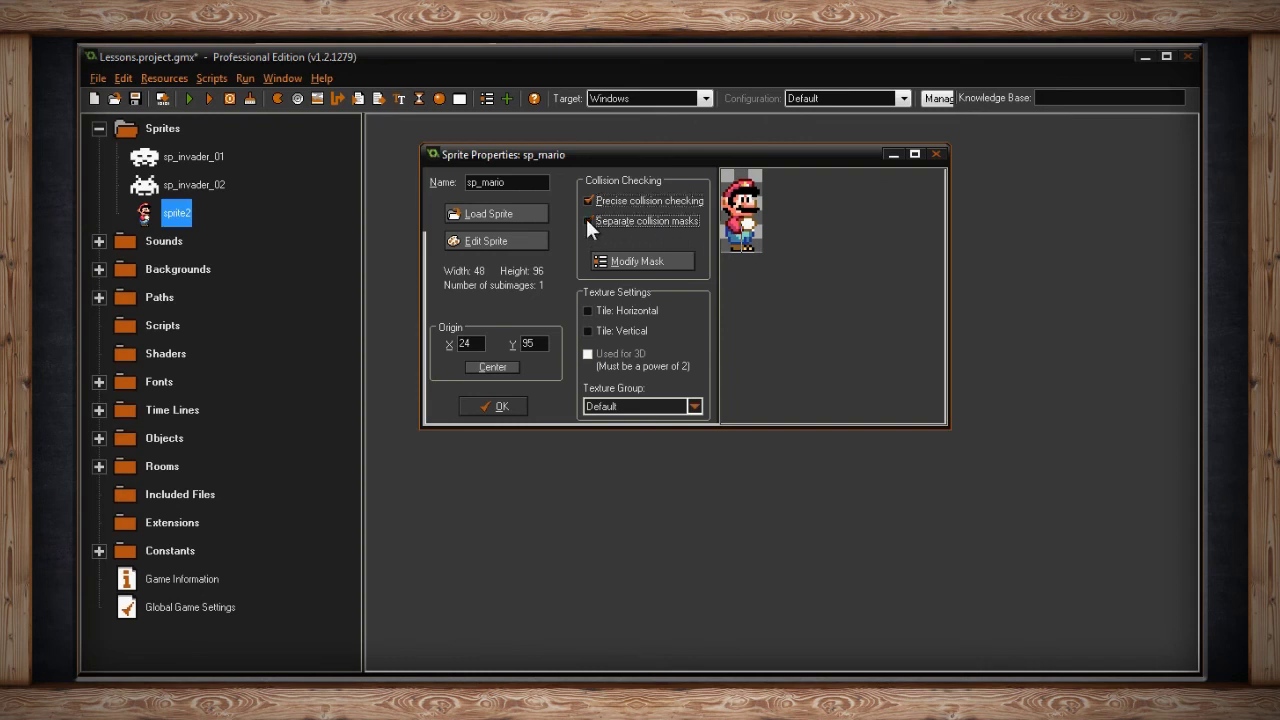
{"action": "left_click", "coordinate": [586, 219]}
{"action": "left_click", "coordinate": [588, 200]}
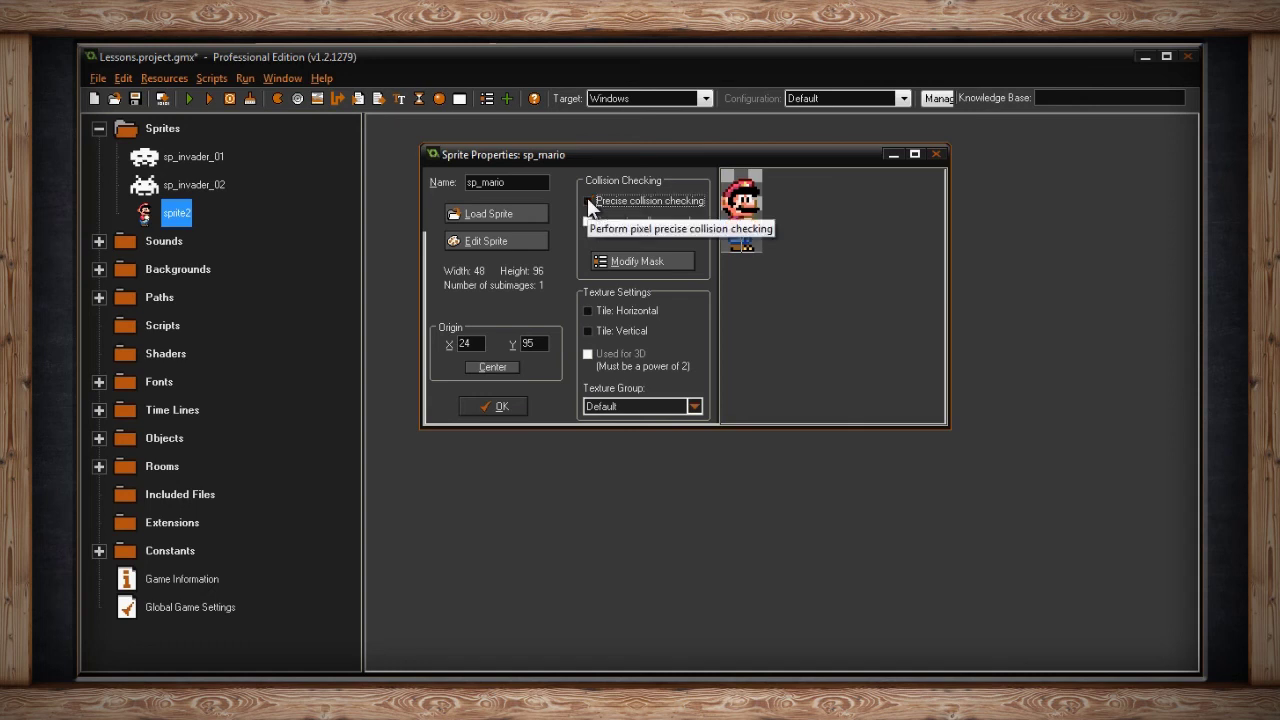
Open the sprite's mask properties and toggle the collision mask display off and on, leaving it shown
{"action": "left_click", "coordinate": [669, 258]}
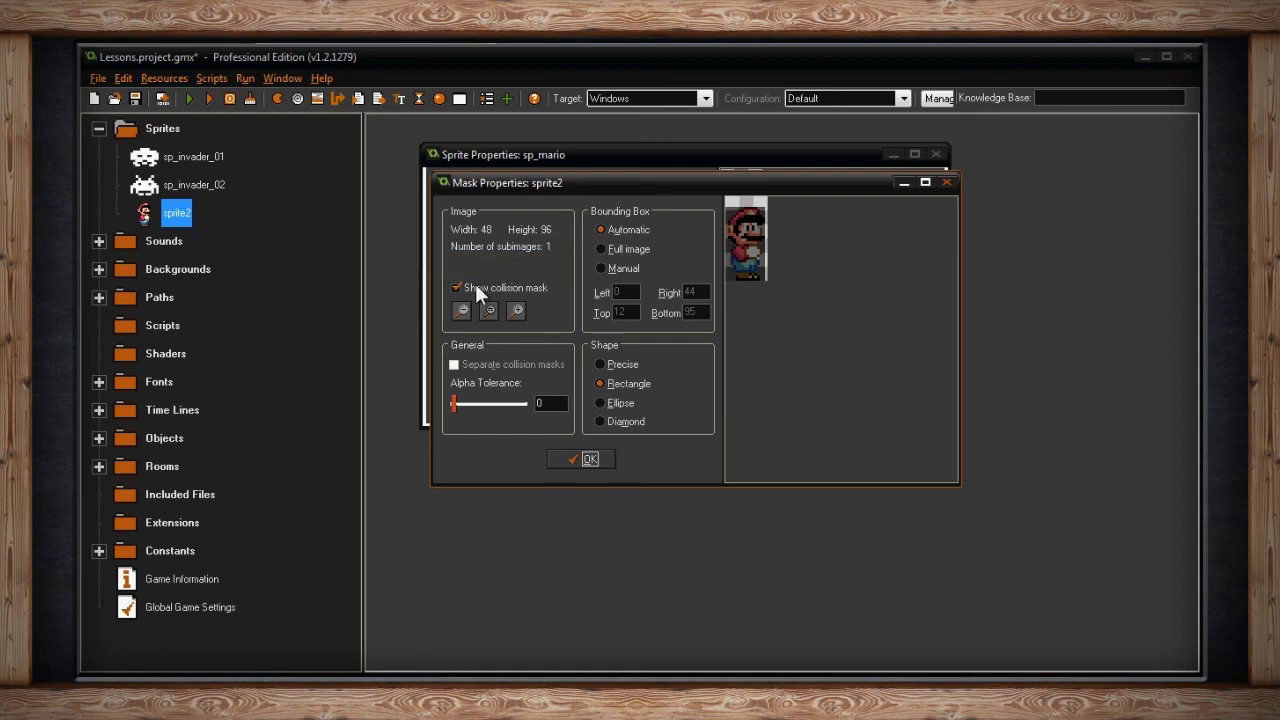
{"action": "left_click", "coordinate": [455, 287]}
{"action": "left_click", "coordinate": [455, 287]}
{"action": "left_click", "coordinate": [455, 287]}
{"action": "left_click", "coordinate": [455, 287]}
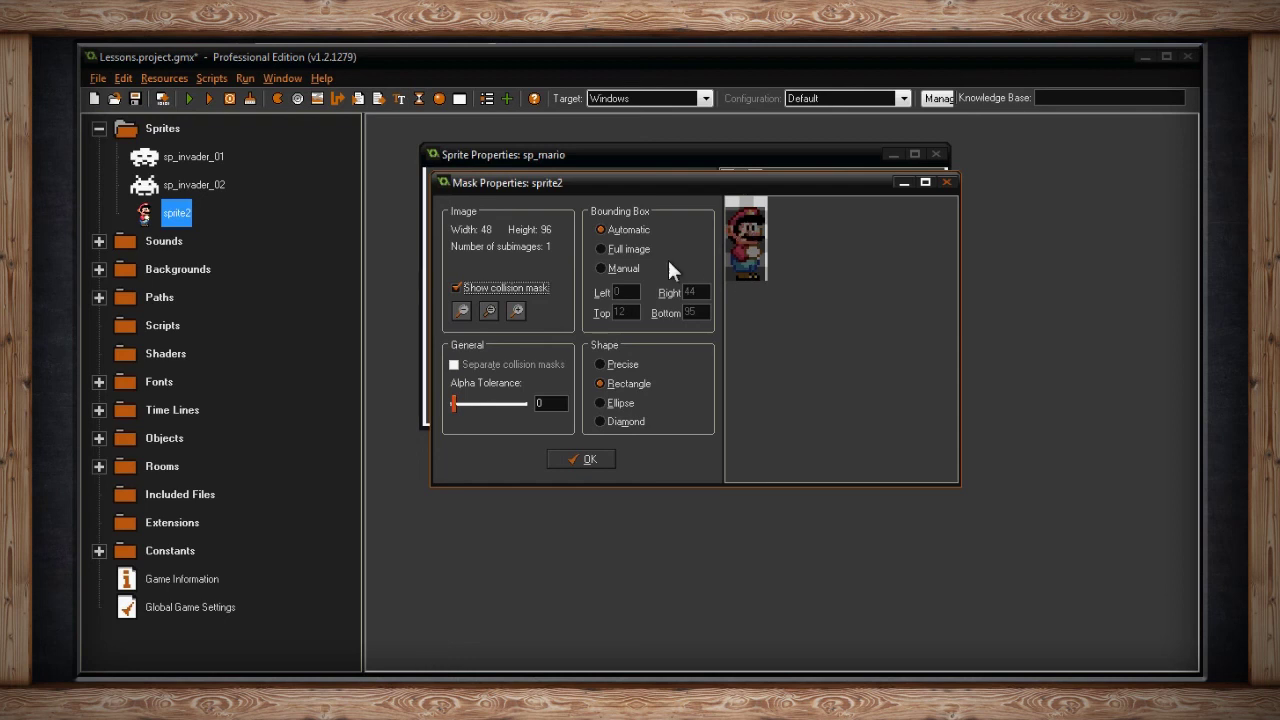
{"action": "left_click", "coordinate": [456, 287]}
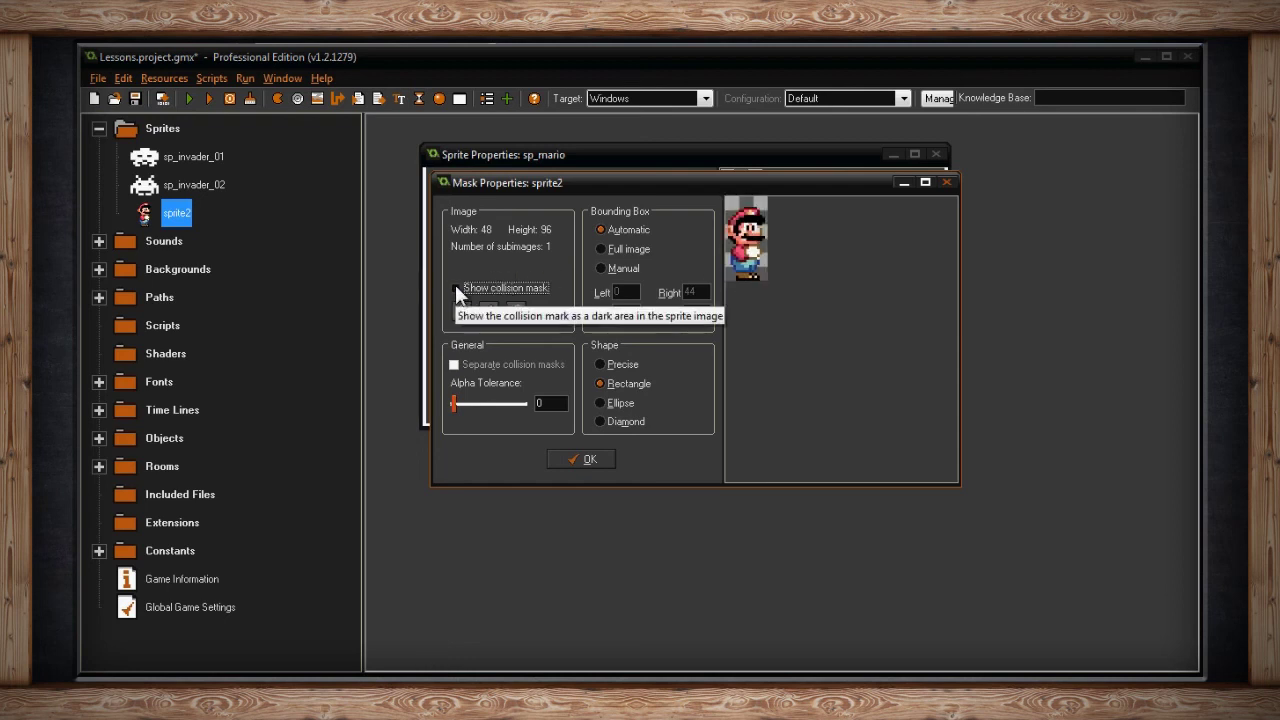
{"action": "left_click", "coordinate": [455, 287]}
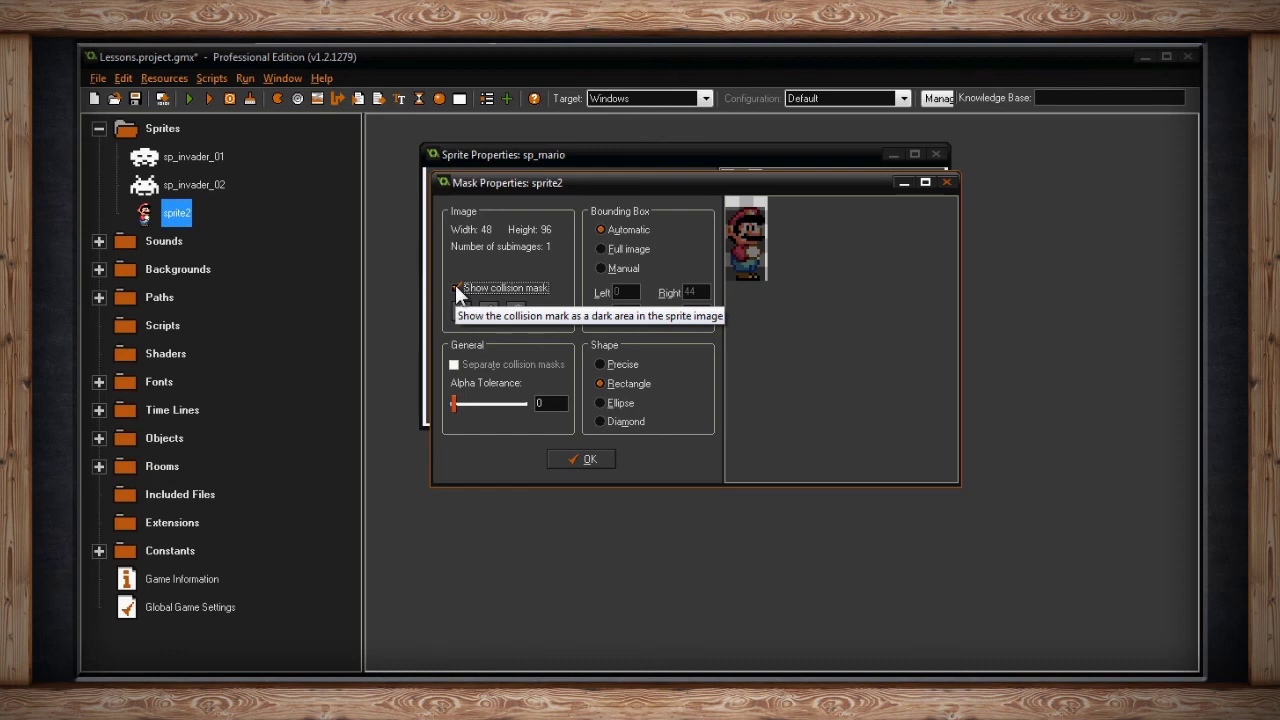
Zoom the mask preview out and in, reset it, and leave it enlarged to examine the collision mask
{"action": "left_click", "coordinate": [462, 311]}
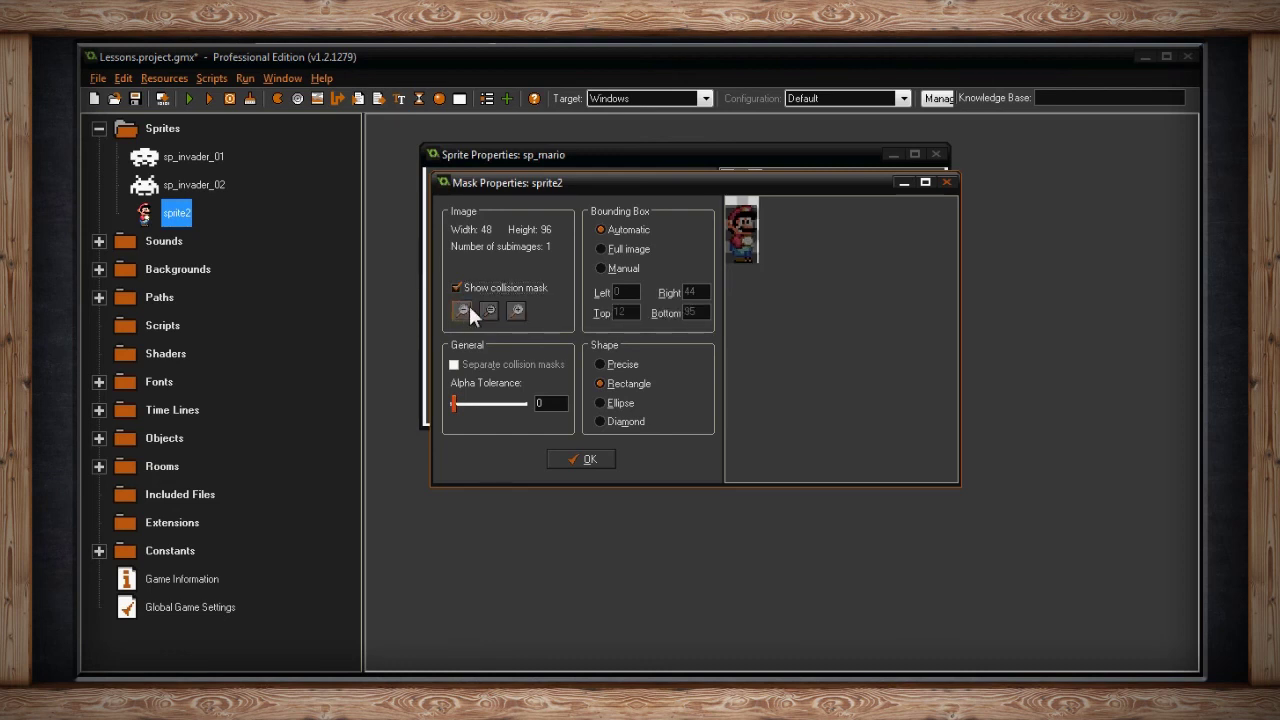
{"action": "left_click", "coordinate": [516, 310]}
{"action": "left_click", "coordinate": [516, 310]}
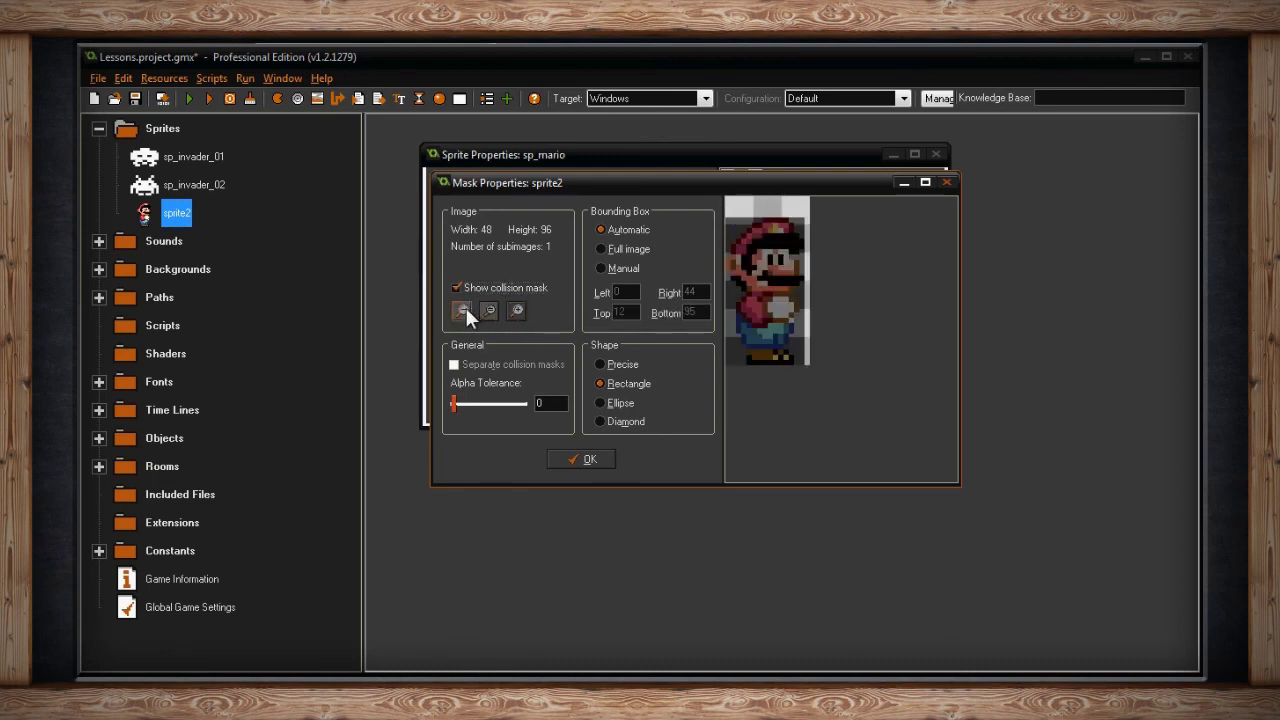
{"action": "left_click", "coordinate": [464, 306]}
{"action": "left_click", "coordinate": [464, 306]}
{"action": "left_click", "coordinate": [516, 310]}
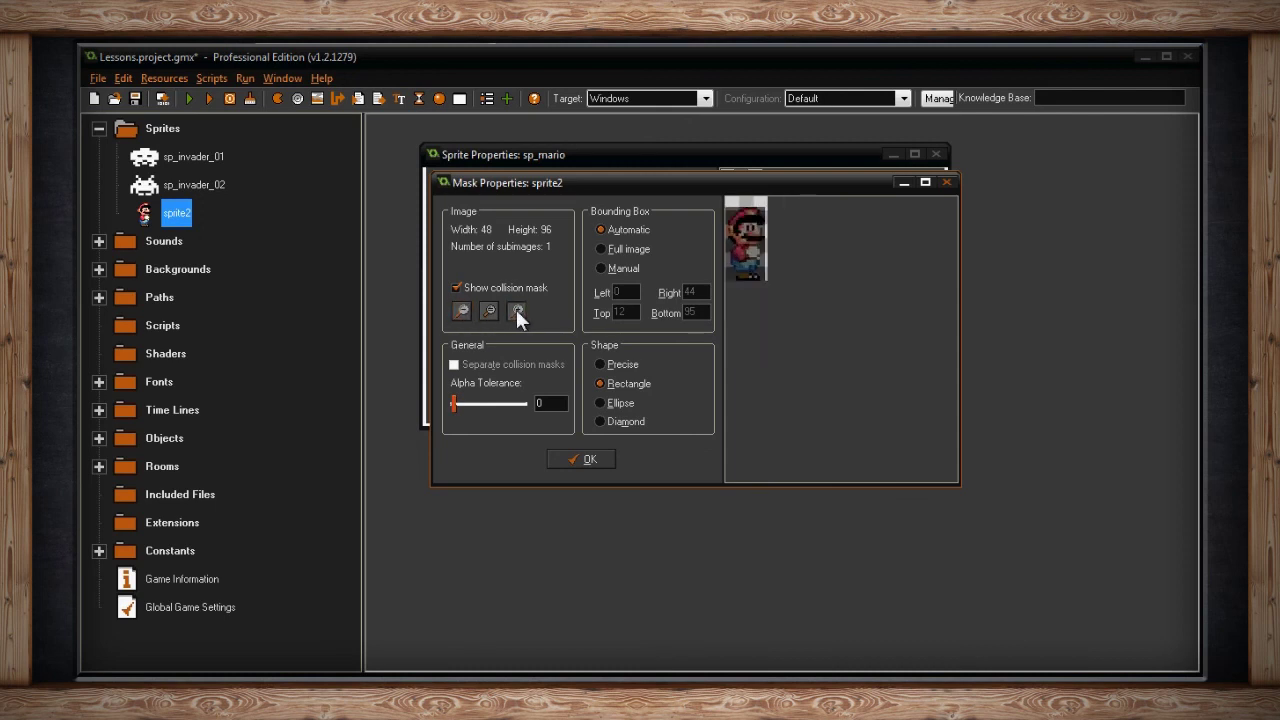
{"action": "left_click", "coordinate": [516, 311]}
{"action": "left_click", "coordinate": [486, 311]}
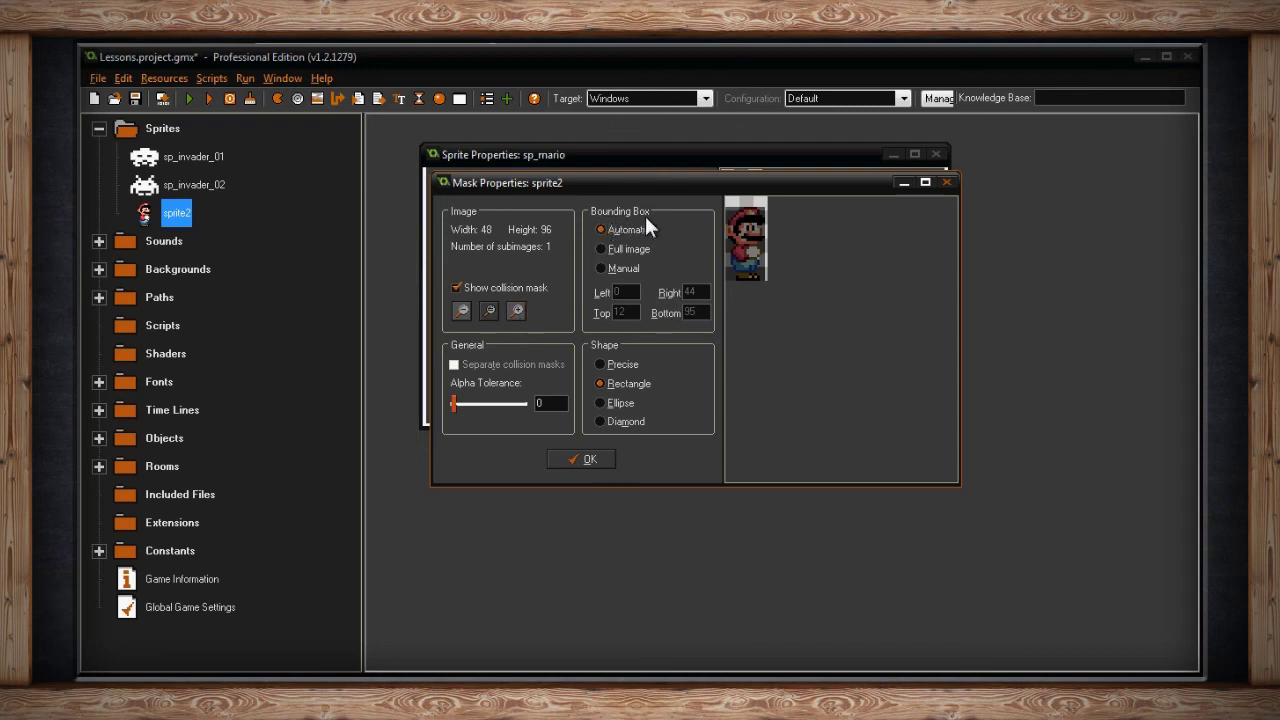
{"action": "left_click", "coordinate": [517, 310]}
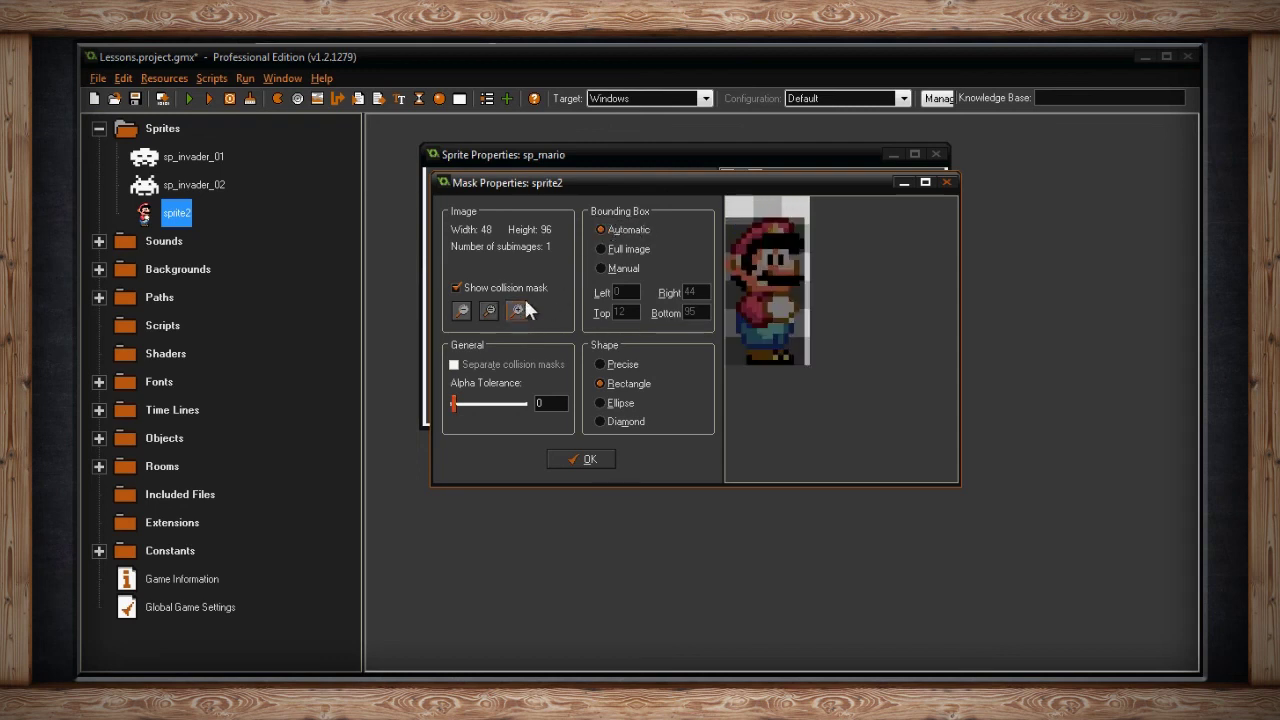
Try the automatic and full image bounding boxes, and set a manual one with Left 5, Top 6 and Right 42
{"action": "left_click", "coordinate": [600, 229]}
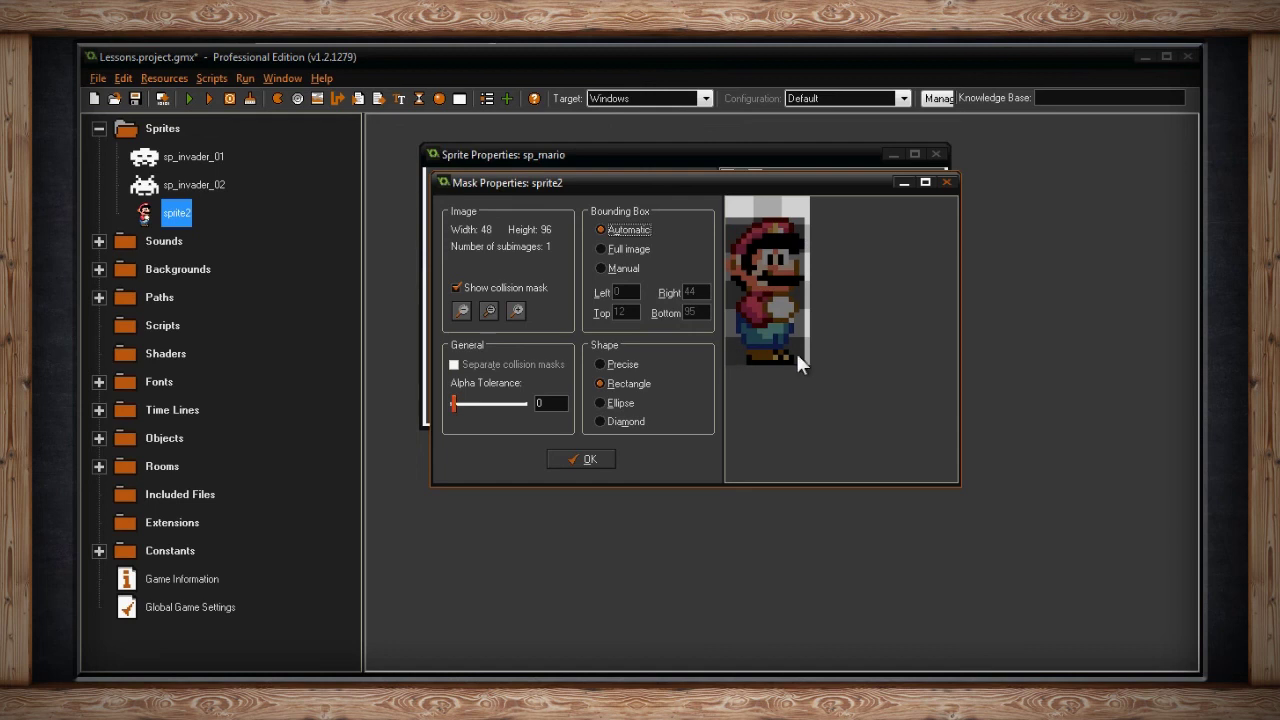
{"action": "left_click", "coordinate": [622, 250]}
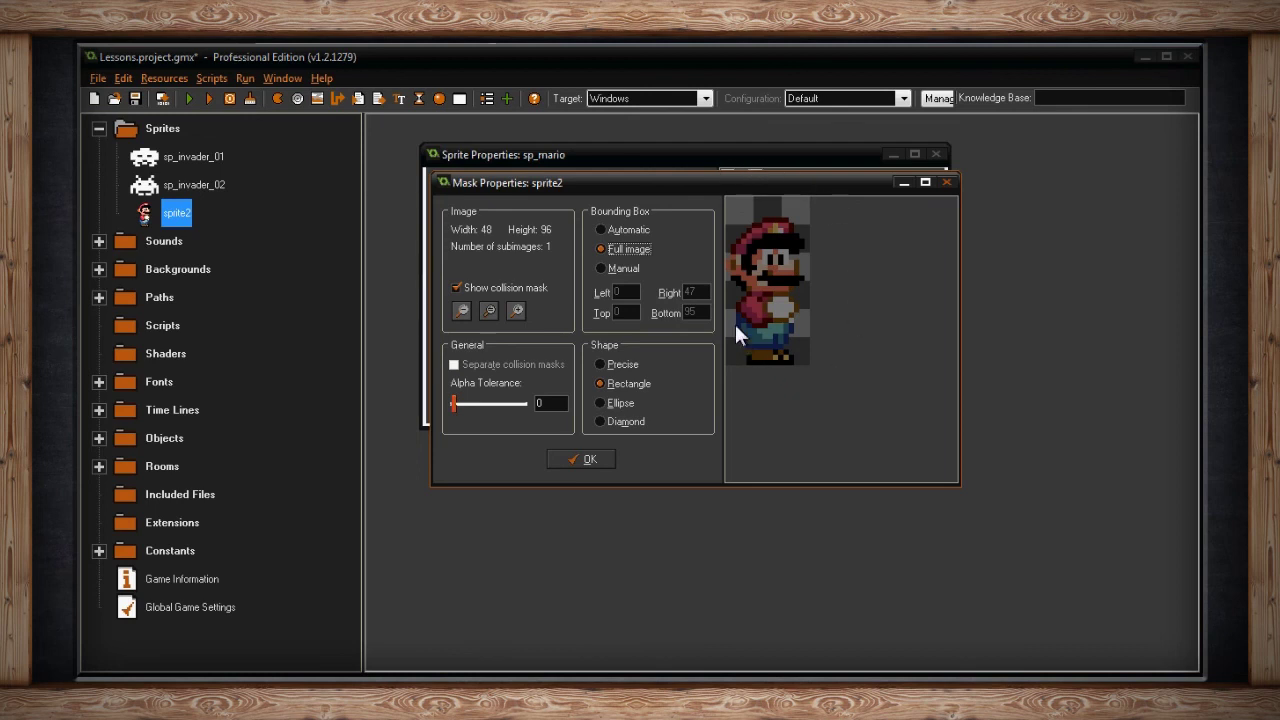
{"action": "left_click", "coordinate": [603, 268]}
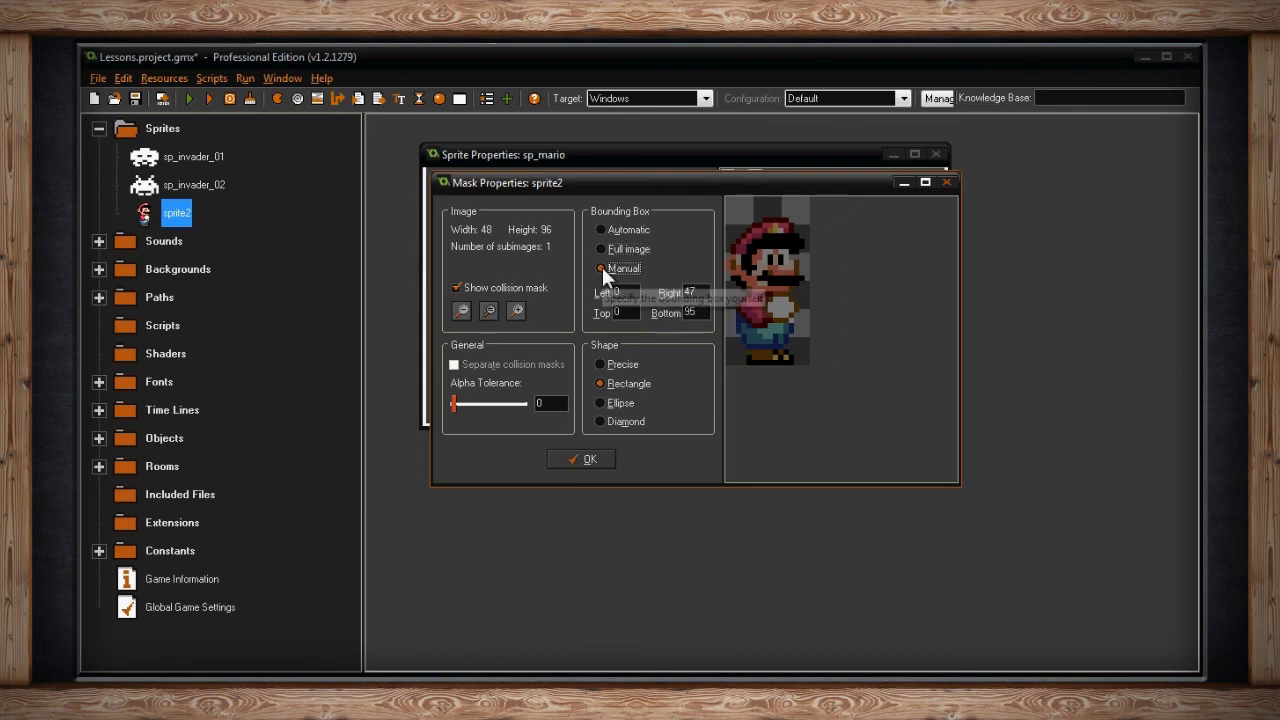
{"action": "double_click", "coordinate": [622, 291]}
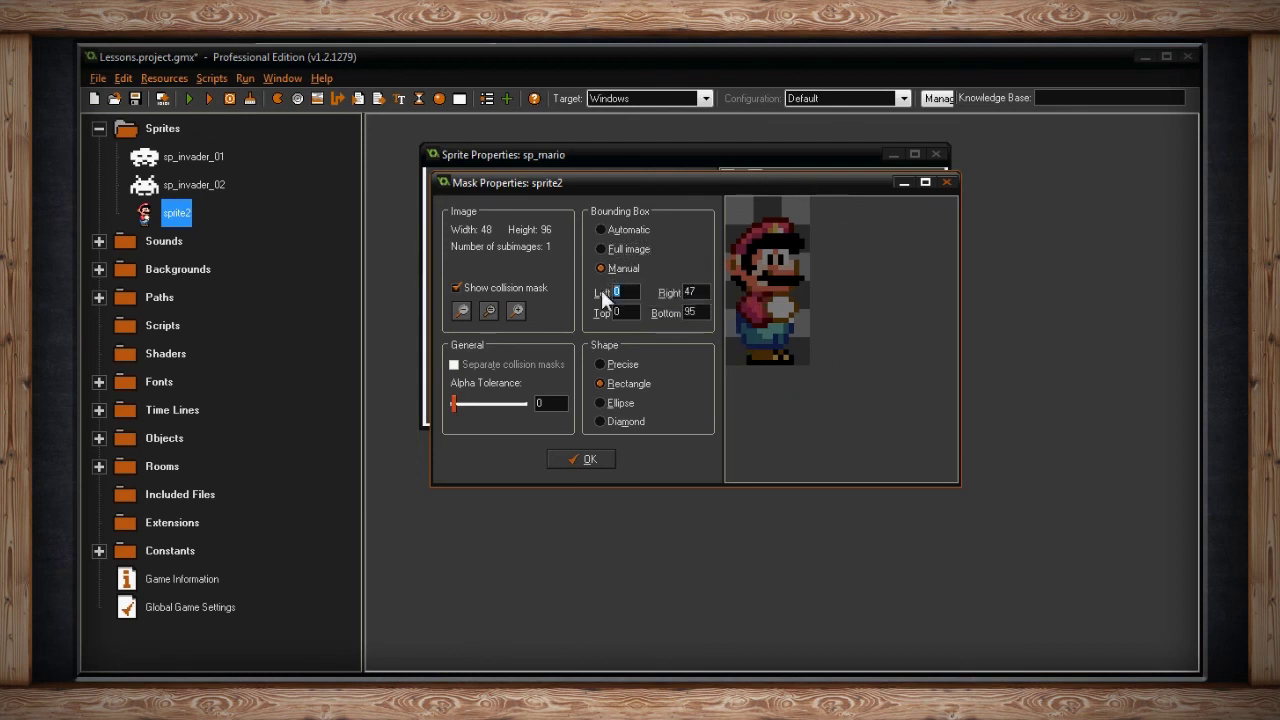
{"action": "type", "text": "5"}
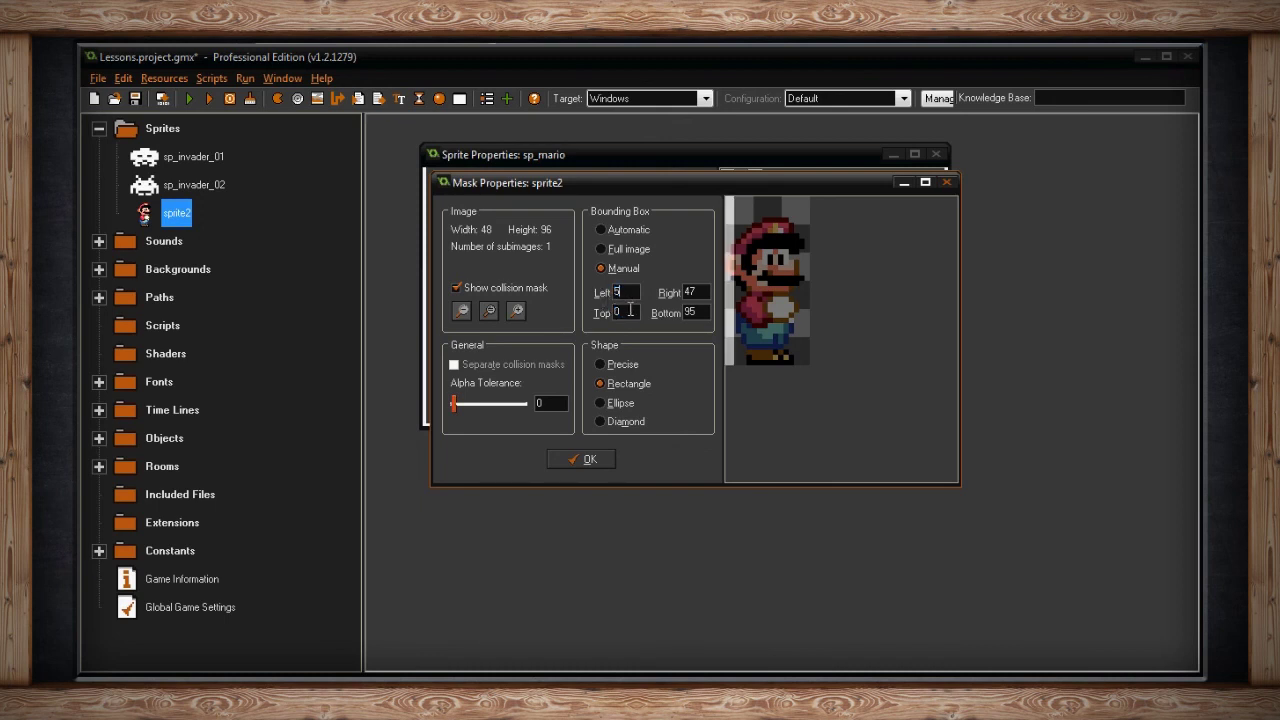
{"action": "type", "text": "6"}
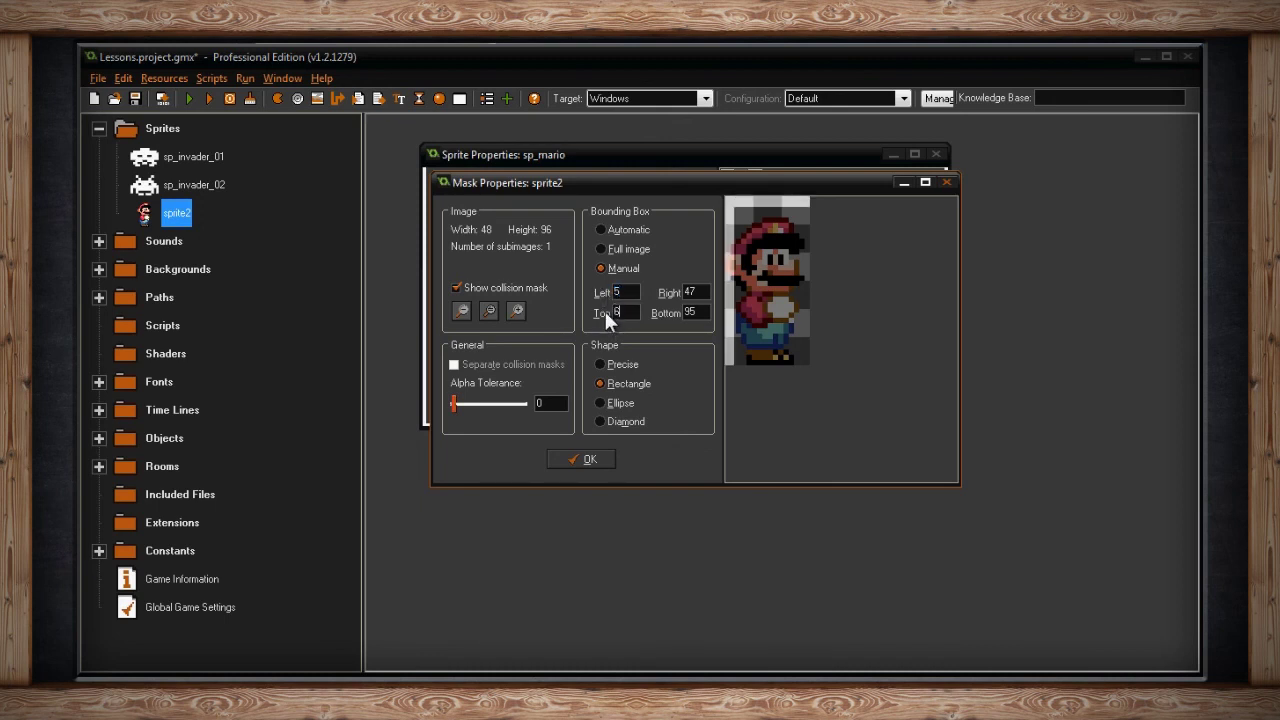
{"action": "double_click", "coordinate": [699, 291]}
{"action": "type", "text": "42"}
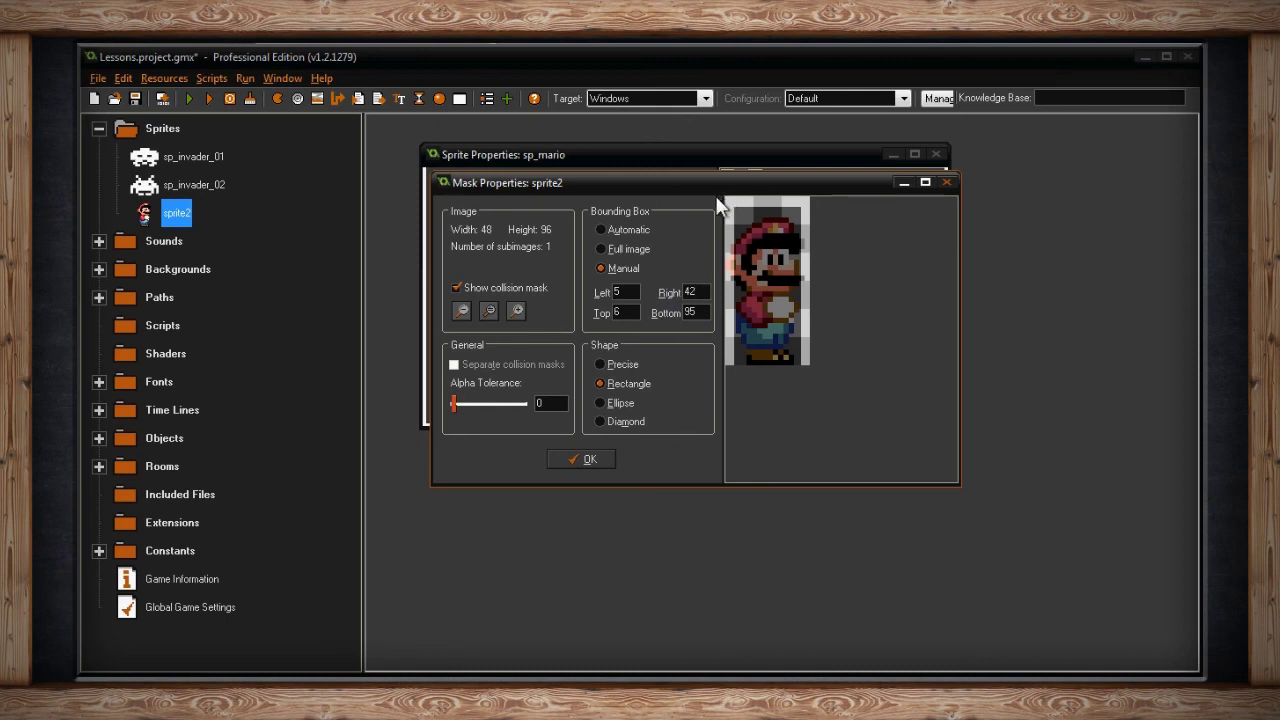
Try the precise collision mask shape and switch back to rectangle
{"action": "left_click", "coordinate": [602, 364]}
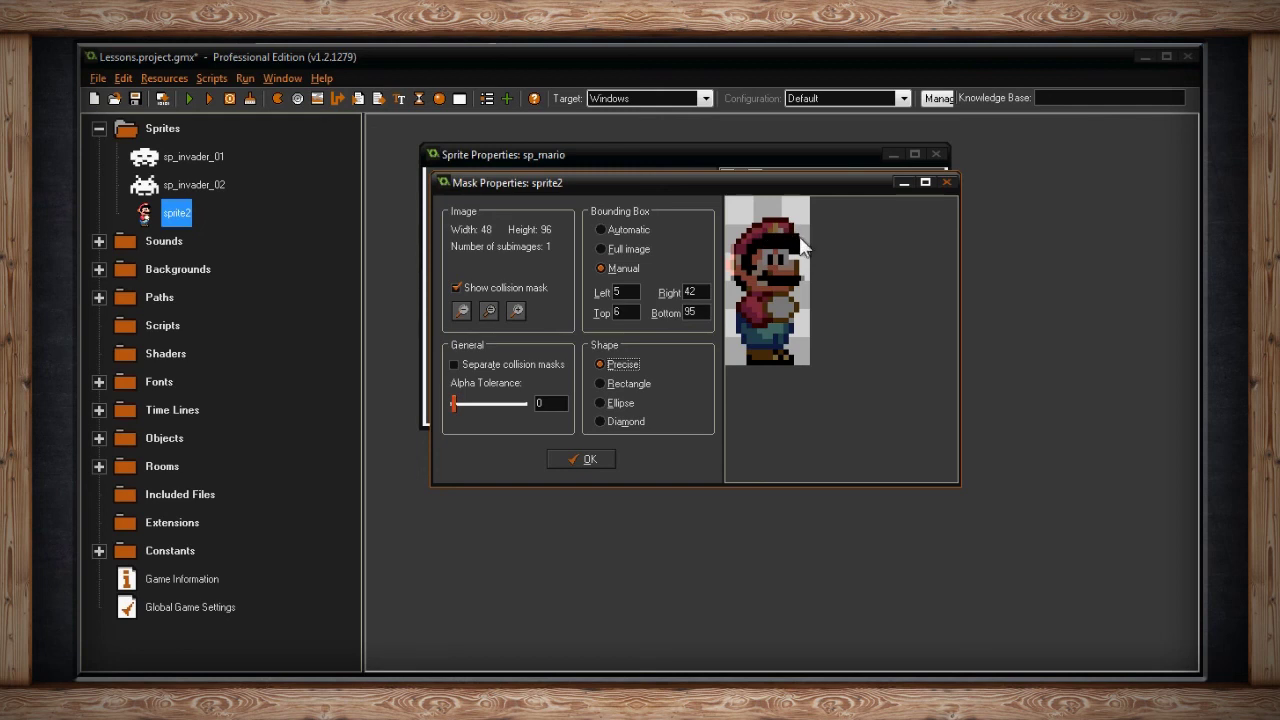
{"action": "left_click", "coordinate": [600, 383]}
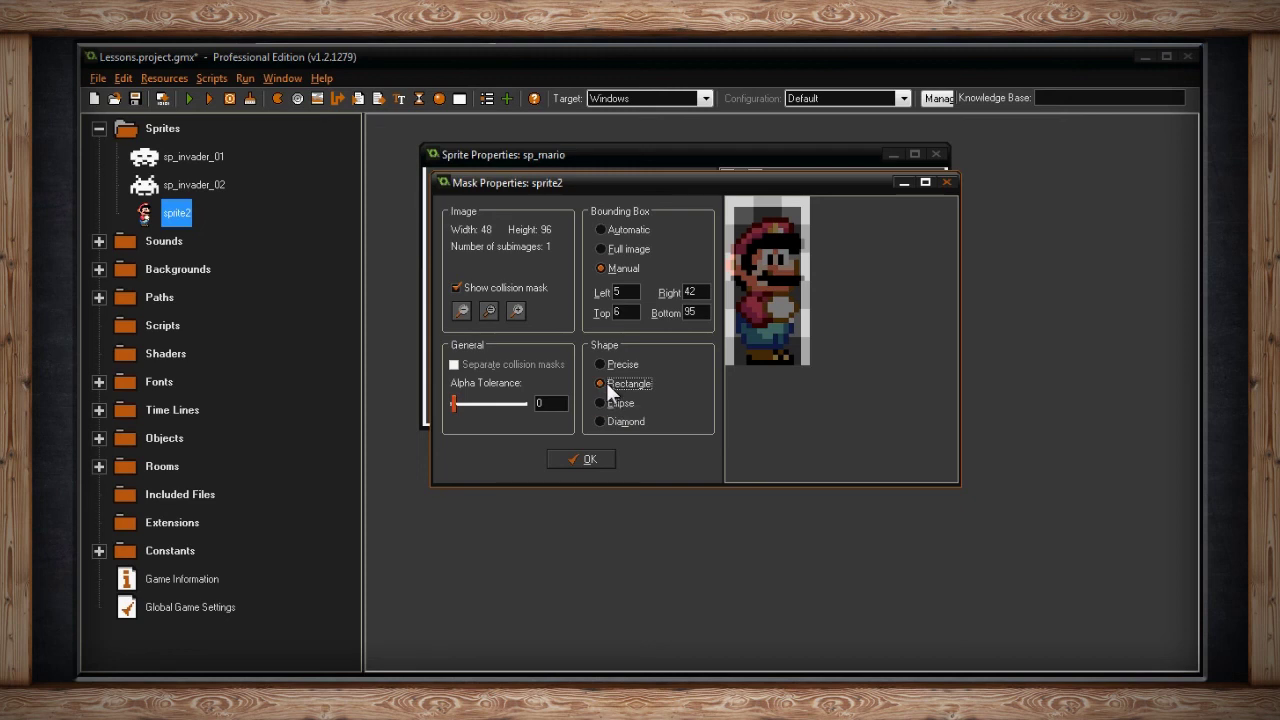
Set the manual bounding box's Left to 0 and try the ellipse and diamond collision mask shapes
{"action": "double_click", "coordinate": [615, 292]}
{"action": "type", "text": "0"}
{"action": "left_click_drag", "start_coordinate": [633, 316], "coordinate": [606, 316]}
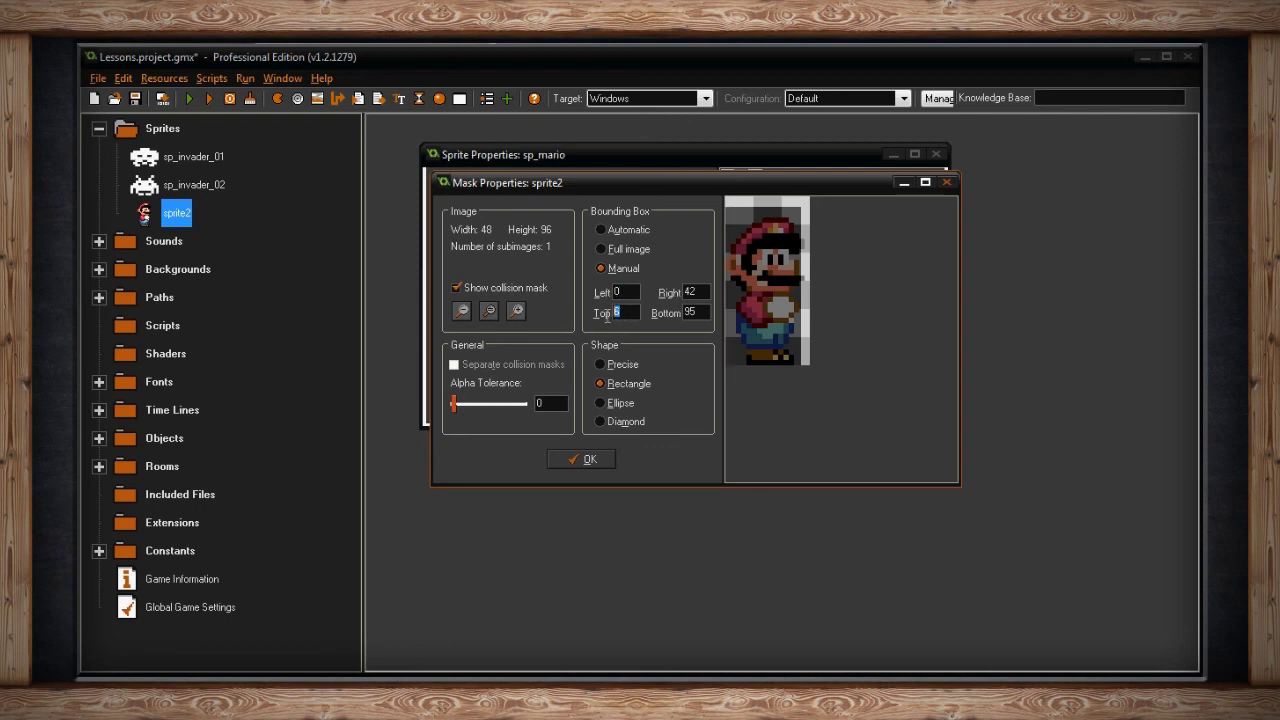
{"action": "left_click", "coordinate": [609, 404]}
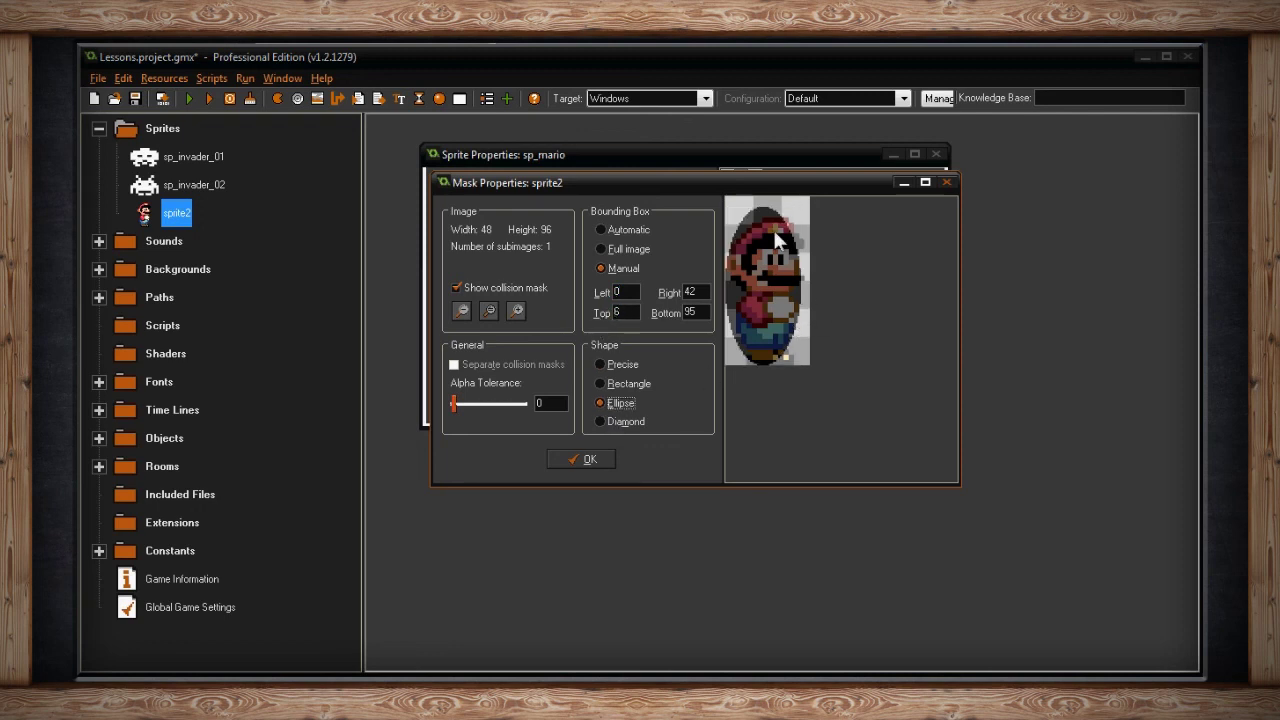
{"action": "left_click", "coordinate": [626, 420]}
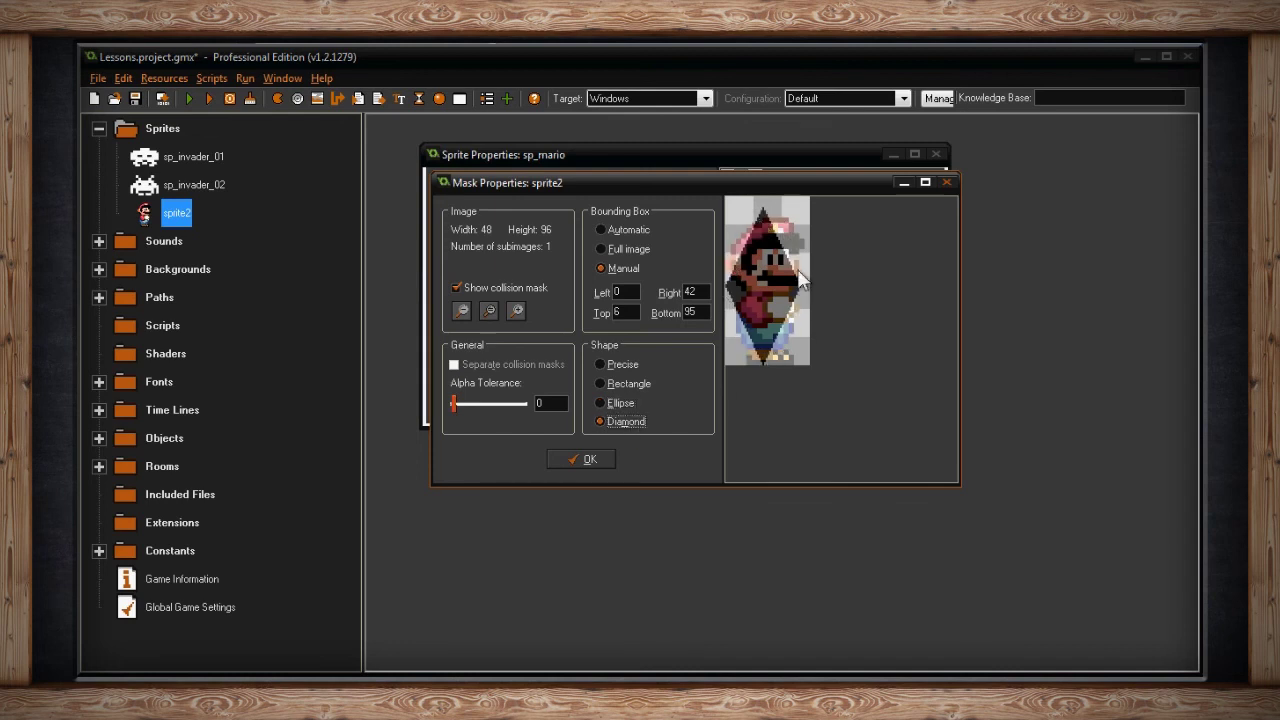
Set the manual bounding box's Top to 0 and Right to 47 with the diamond shape
{"action": "double_click", "coordinate": [613, 313]}
{"action": "type", "text": "0"}
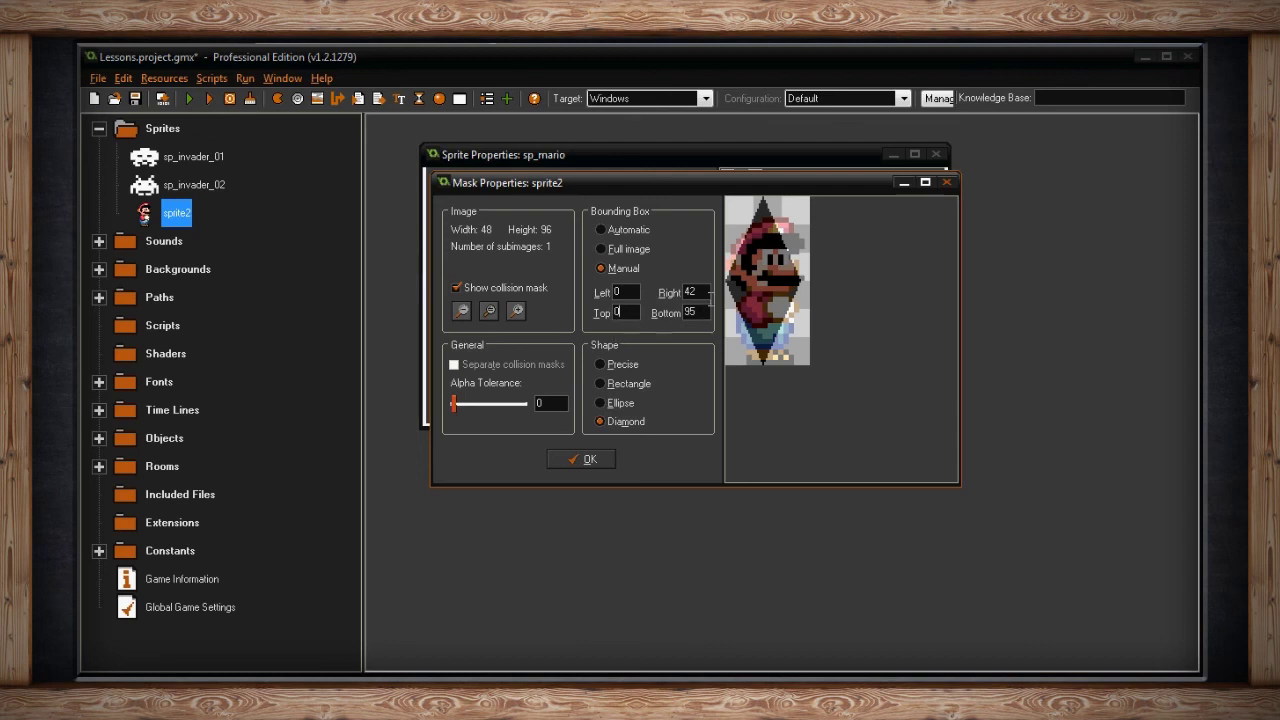
{"action": "double_click", "coordinate": [690, 291]}
{"action": "type", "text": "47"}
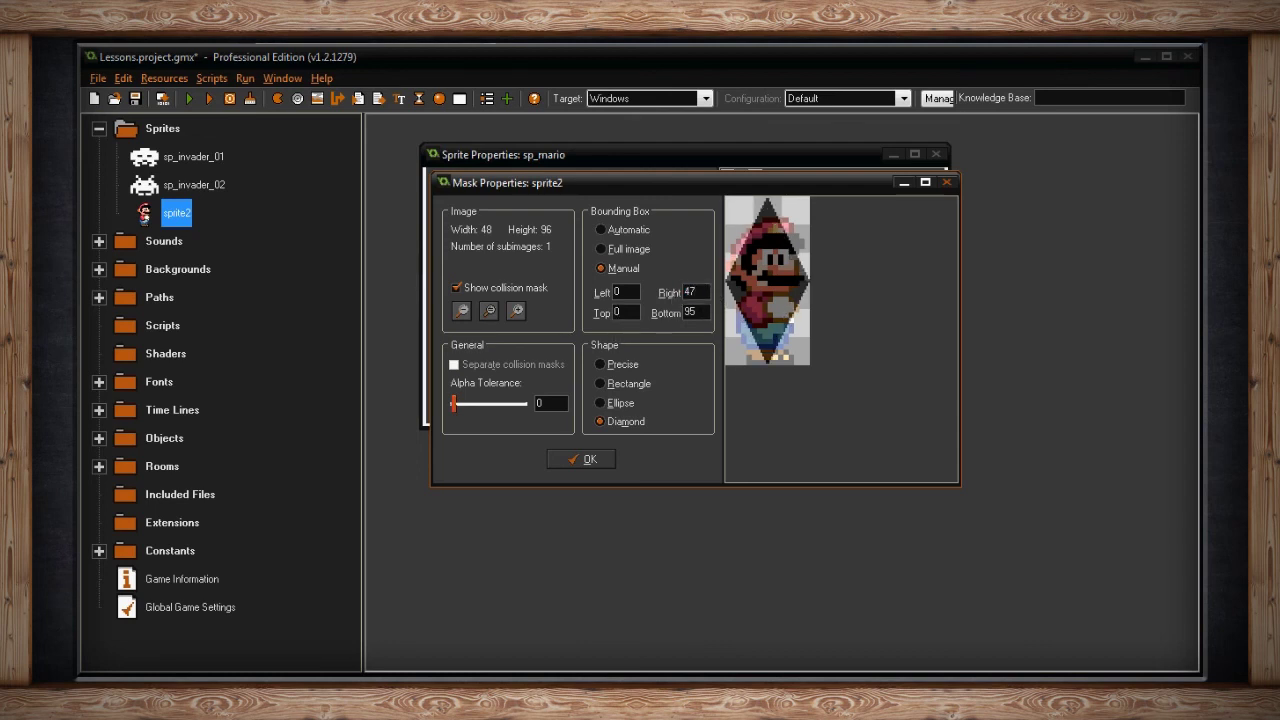
Try the rectangle and ellipse shapes on the enlarged box, and choose the precise shape with separate collision masks enabled
{"action": "left_click", "coordinate": [601, 383]}
{"action": "left_click", "coordinate": [601, 400]}
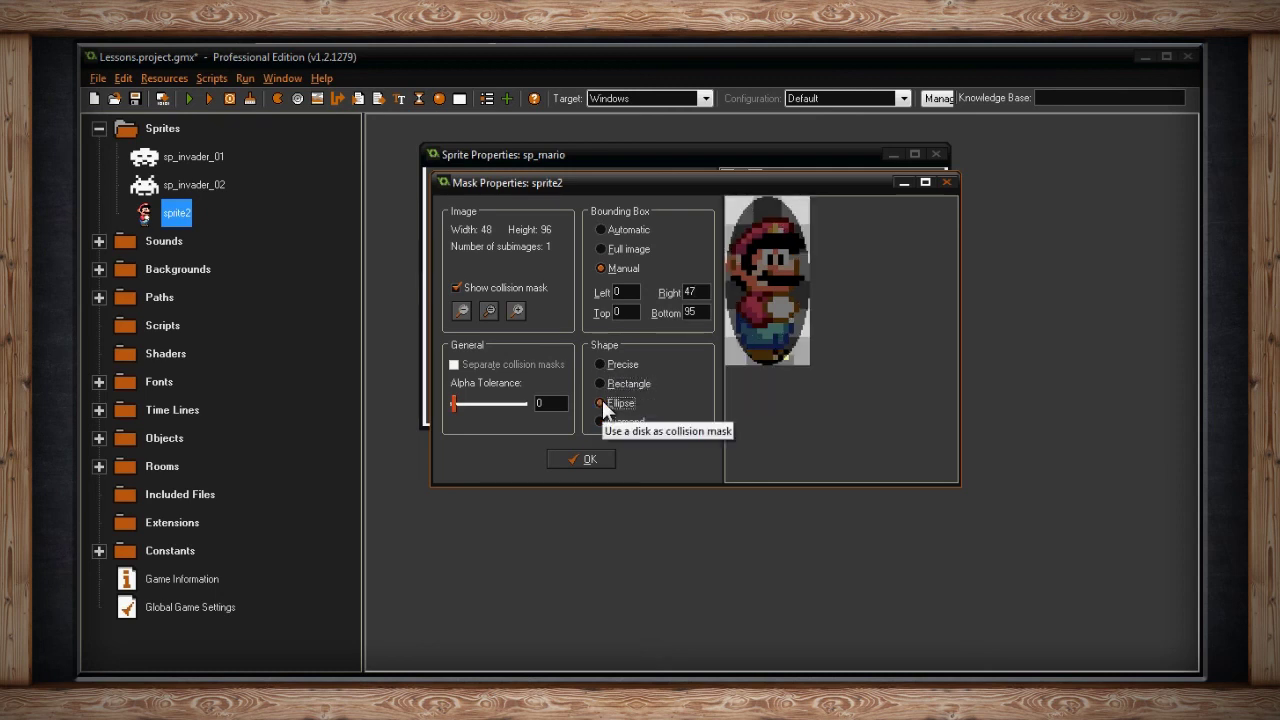
{"action": "left_click", "coordinate": [599, 364]}
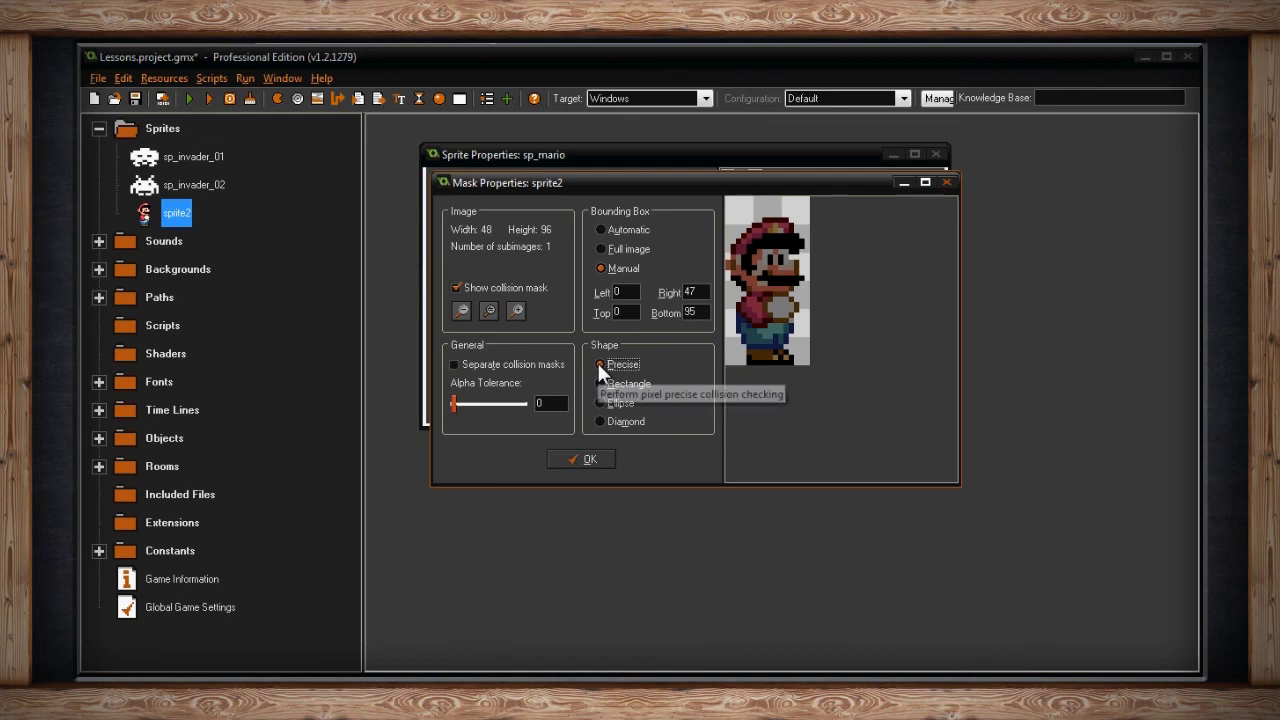
{"action": "left_click", "coordinate": [473, 366]}
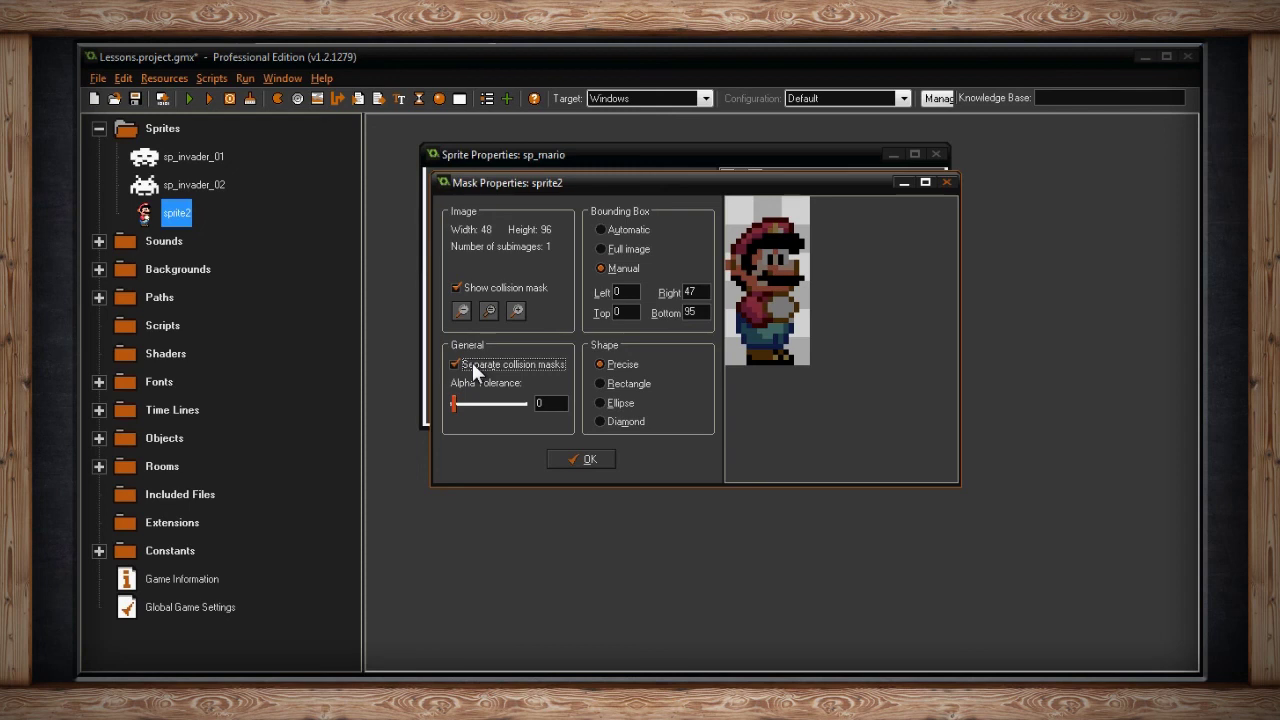
Try alpha tolerances of 255 and 252 on the precise collision mask and return the tolerance to 0
{"action": "left_click_drag", "start_coordinate": [453, 401], "coordinate": [531, 398]}
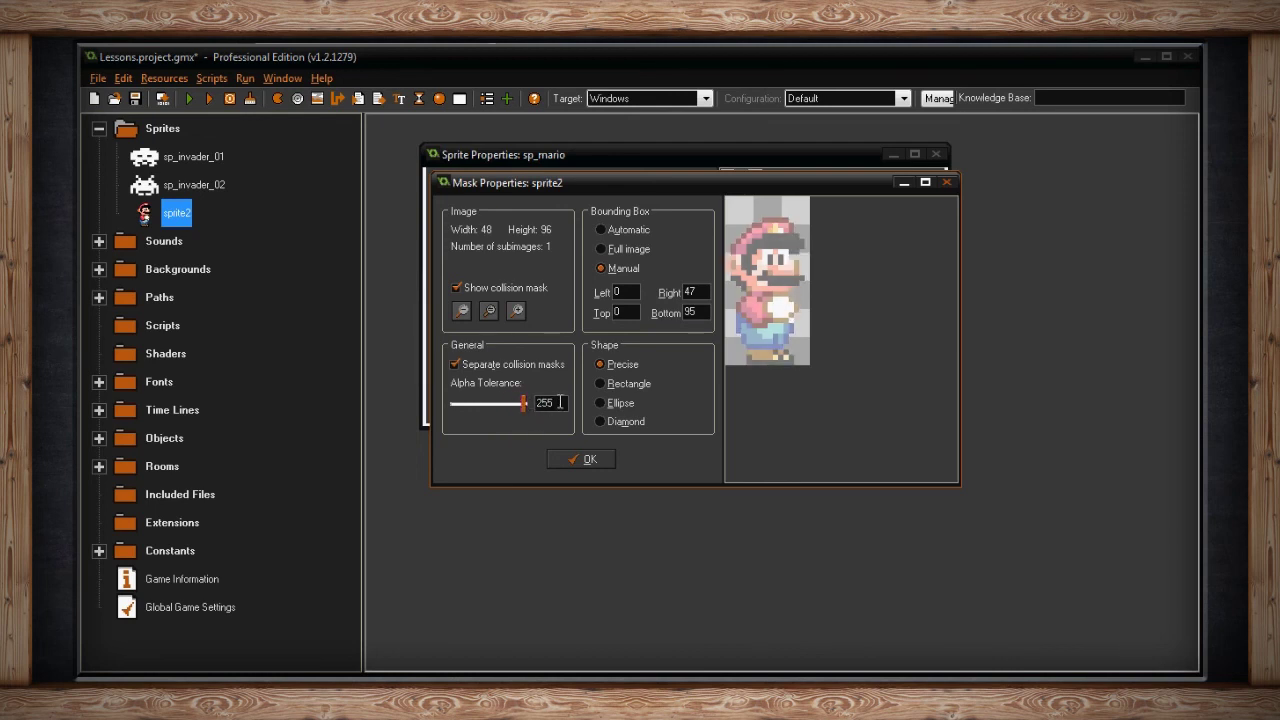
{"action": "left_click_drag", "start_coordinate": [523, 401], "coordinate": [523, 401]}
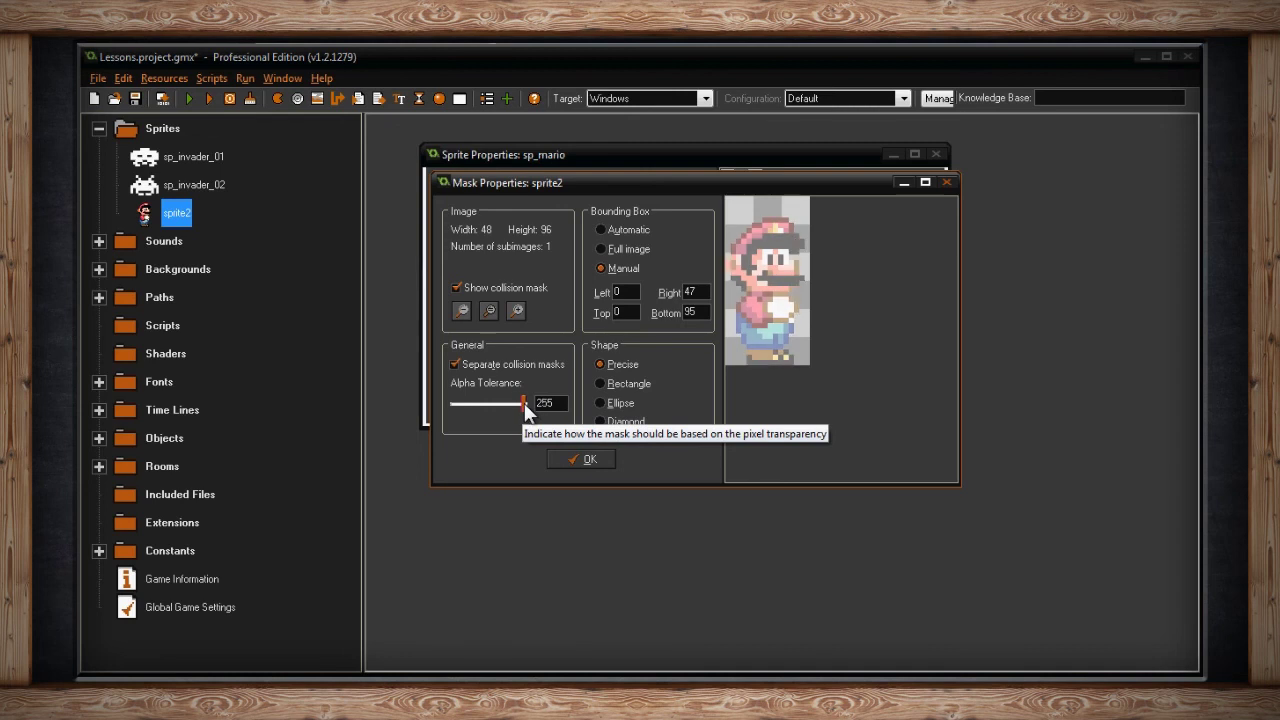
{"action": "left_click_drag", "start_coordinate": [523, 402], "coordinate": [522, 402]}
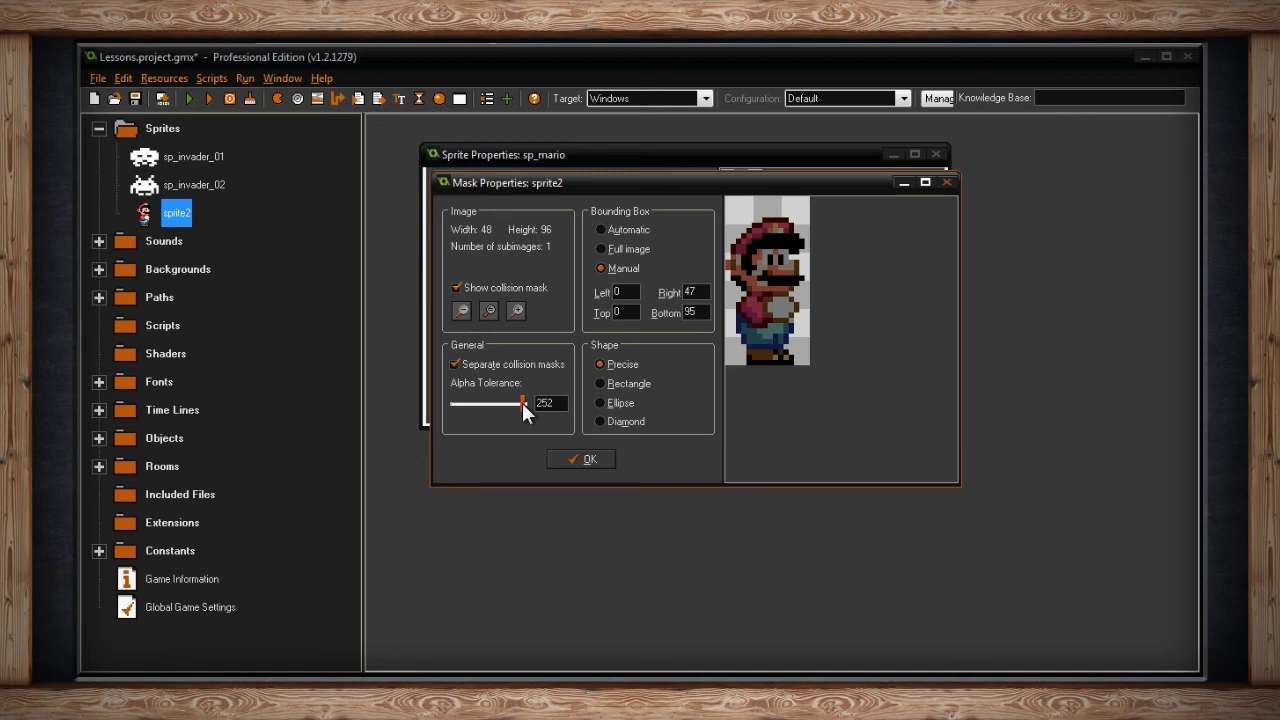
{"action": "left_click_drag", "start_coordinate": [522, 402], "coordinate": [531, 402]}
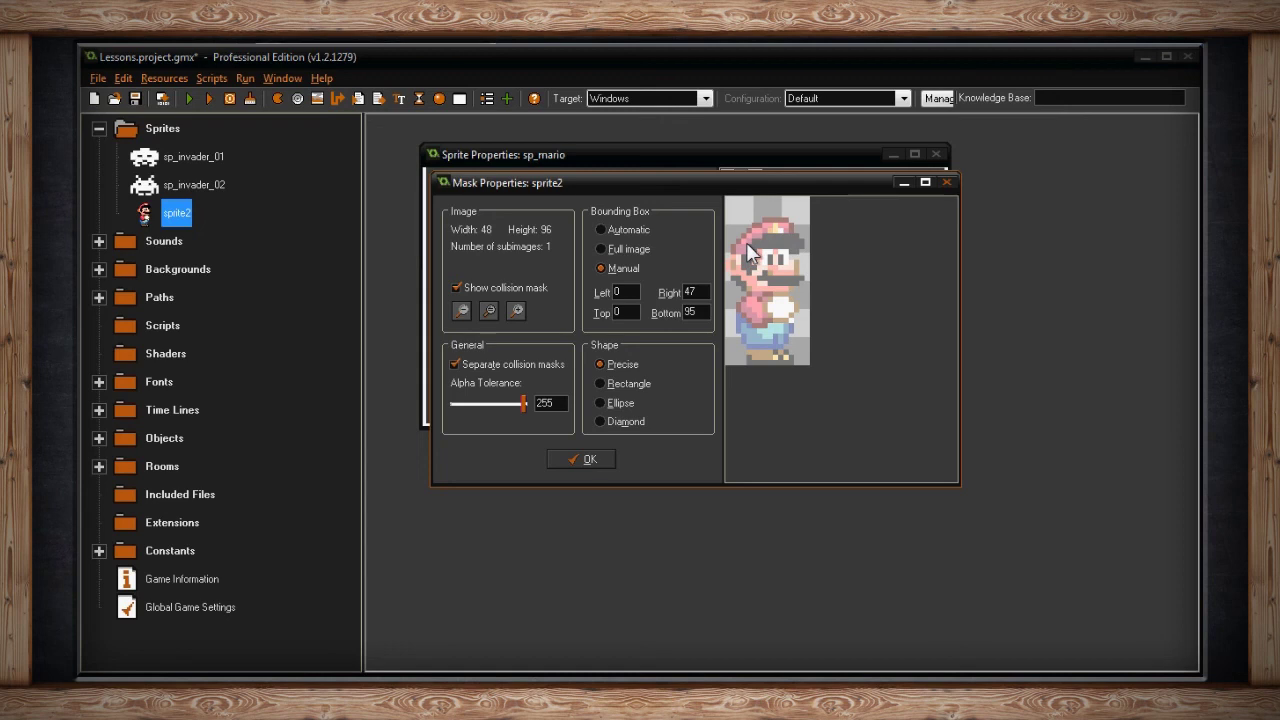
{"action": "left_click_drag", "start_coordinate": [524, 397], "coordinate": [443, 400]}
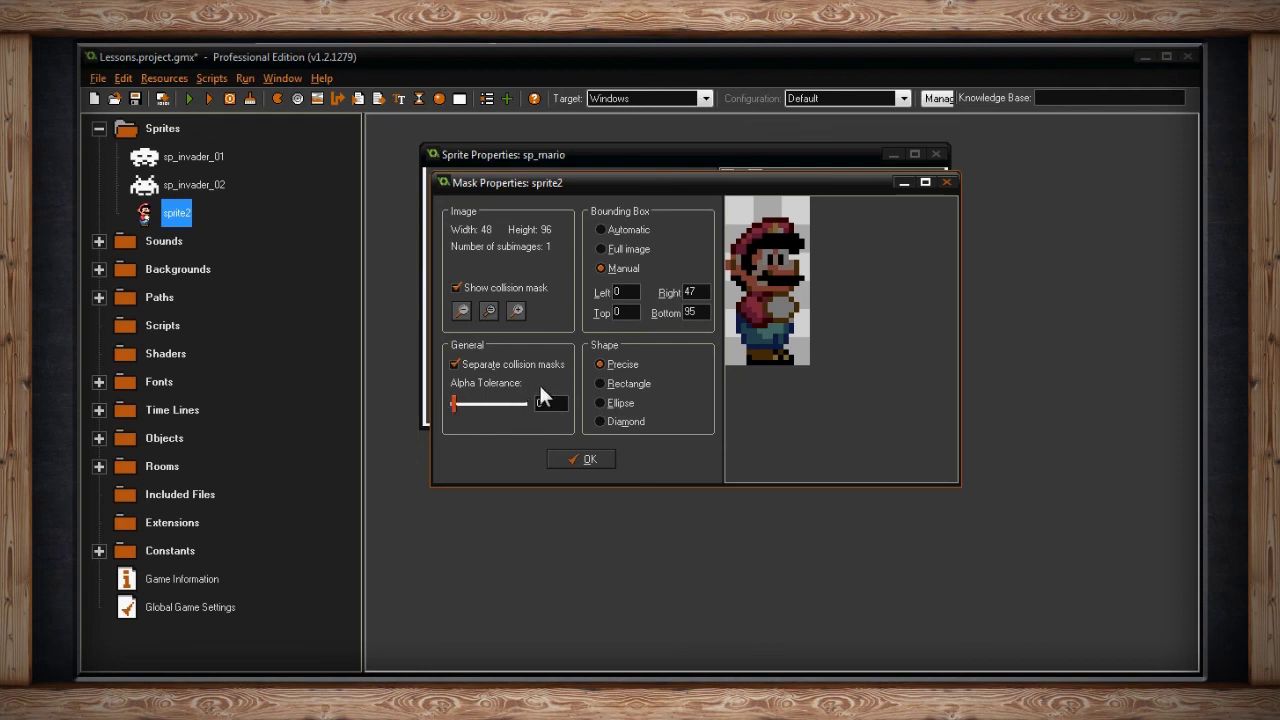
Switch the collision mask to the rectangle shape with an automatic bounding box
{"action": "left_click", "coordinate": [600, 383]}
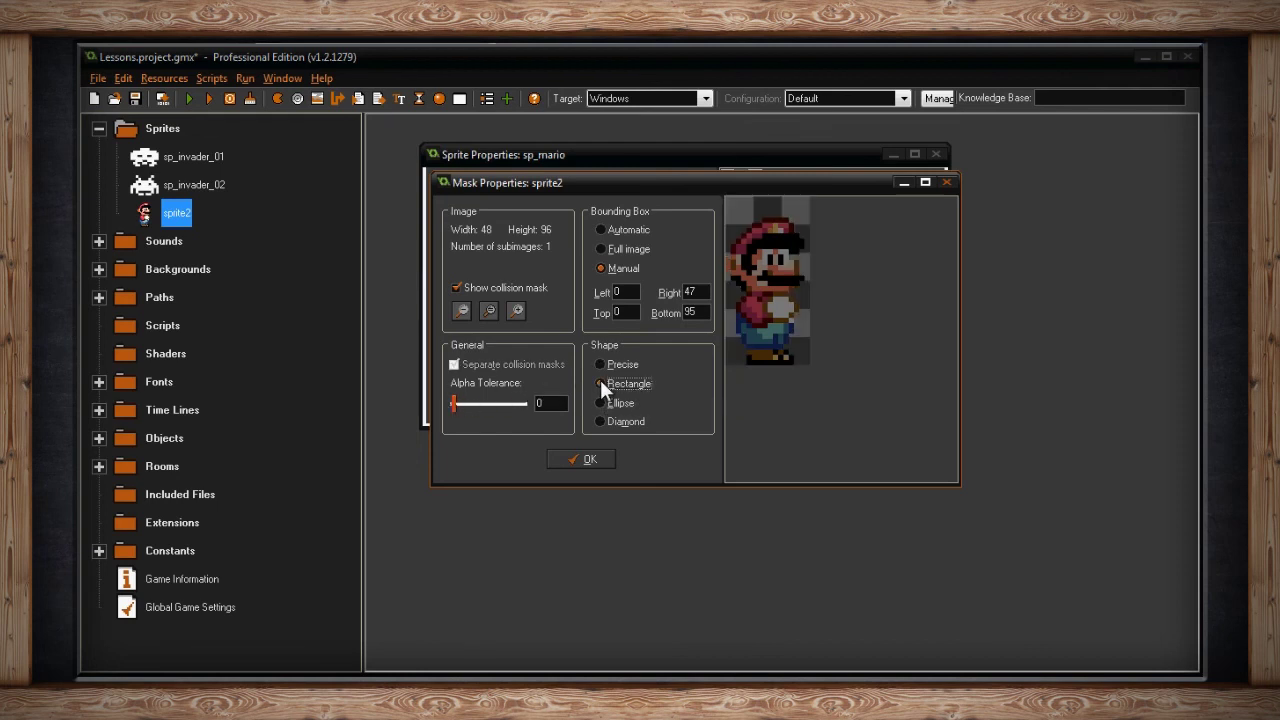
{"action": "left_click", "coordinate": [615, 229]}
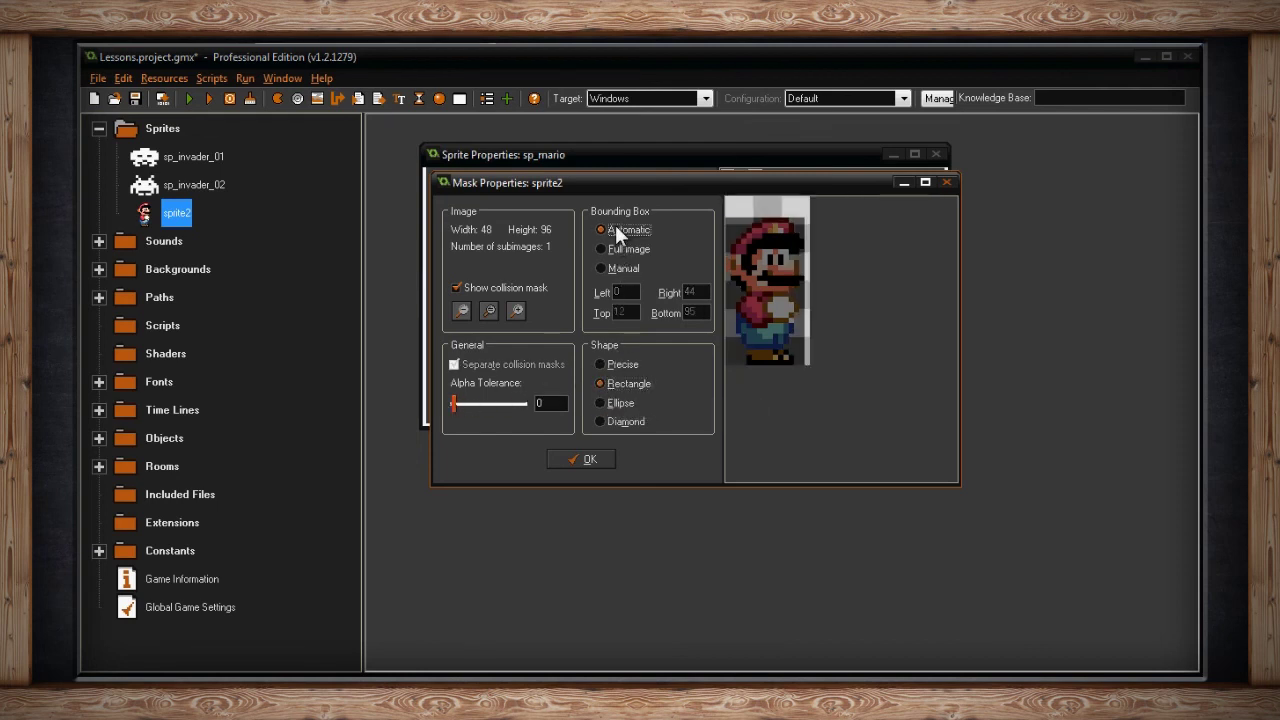